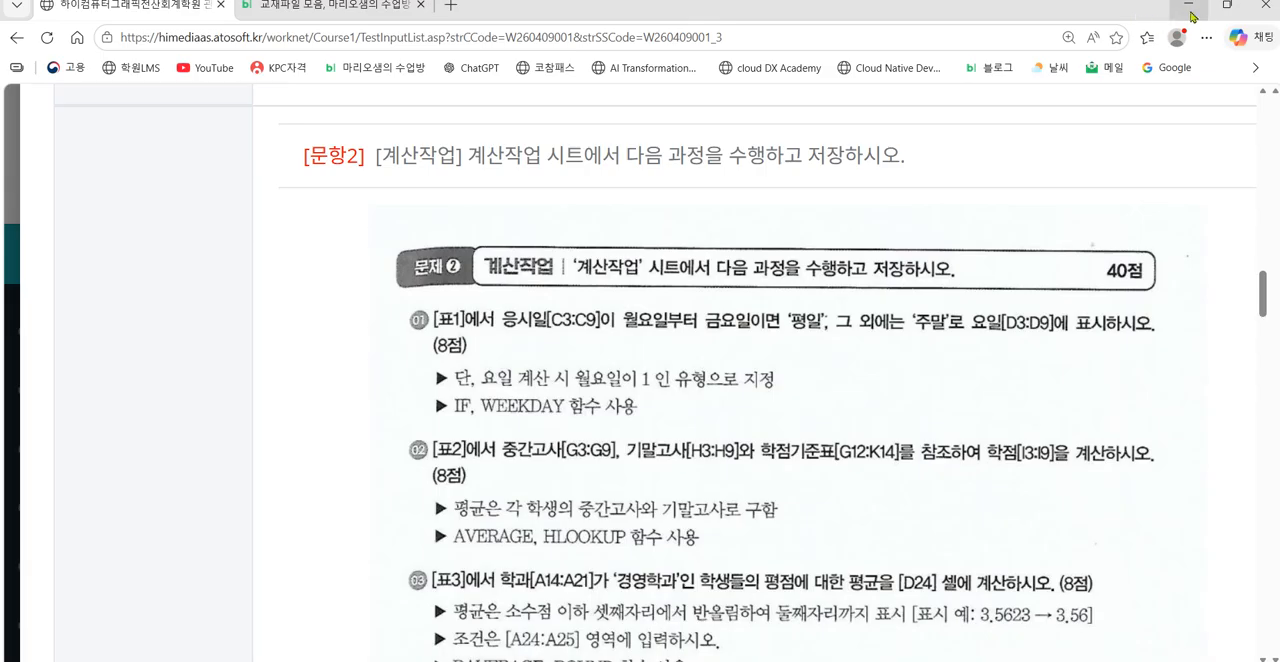
# Step: Switch to the Excel workbook and enter =WEEKDAY(C3,2) in cell D3 of the 요일 column
pyautogui.click(1190, 14)
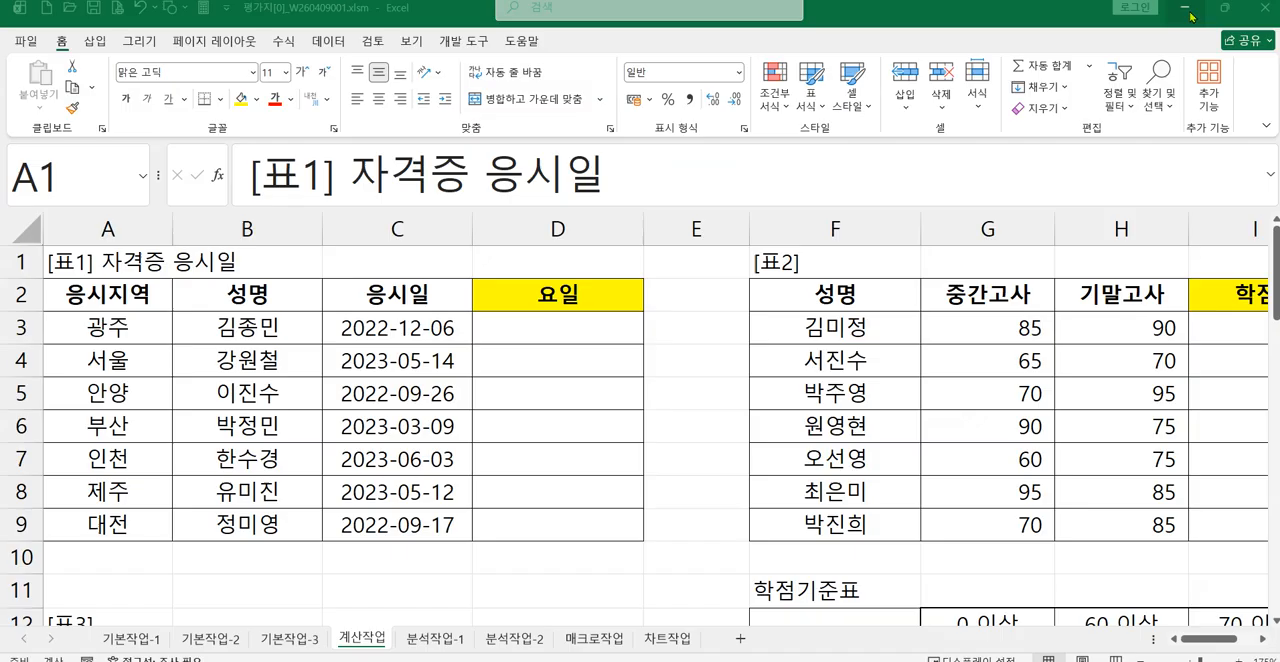
pyautogui.click(559, 329)
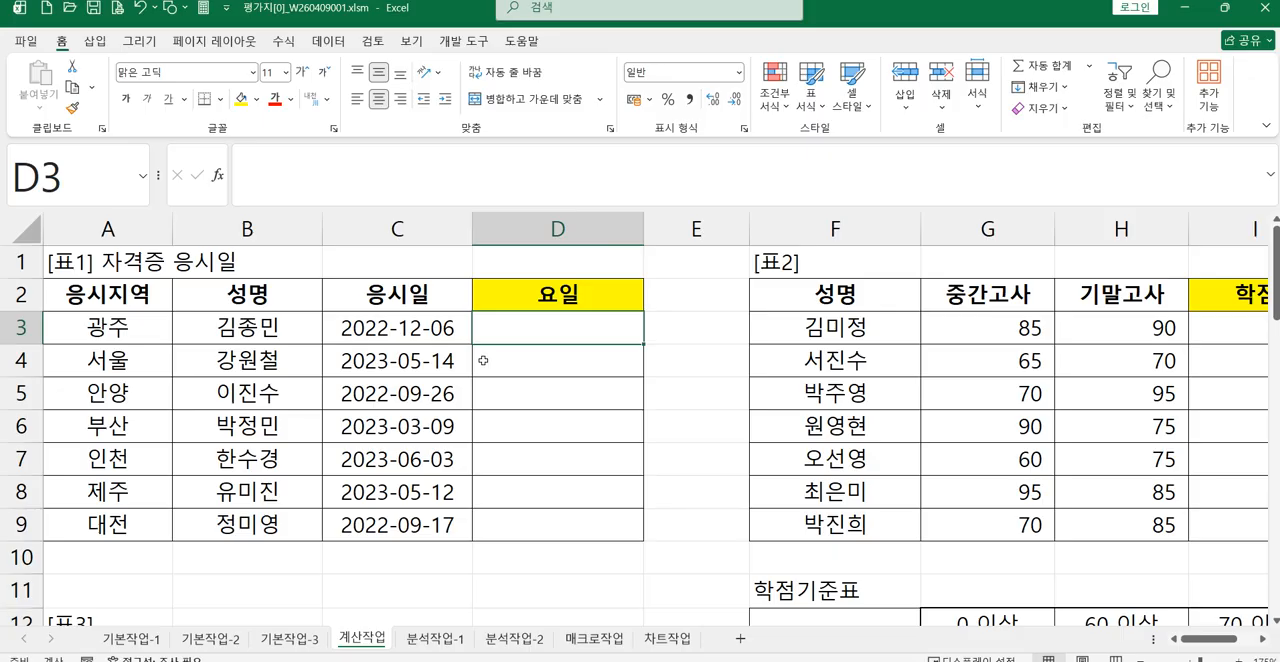
pyautogui.write('=')
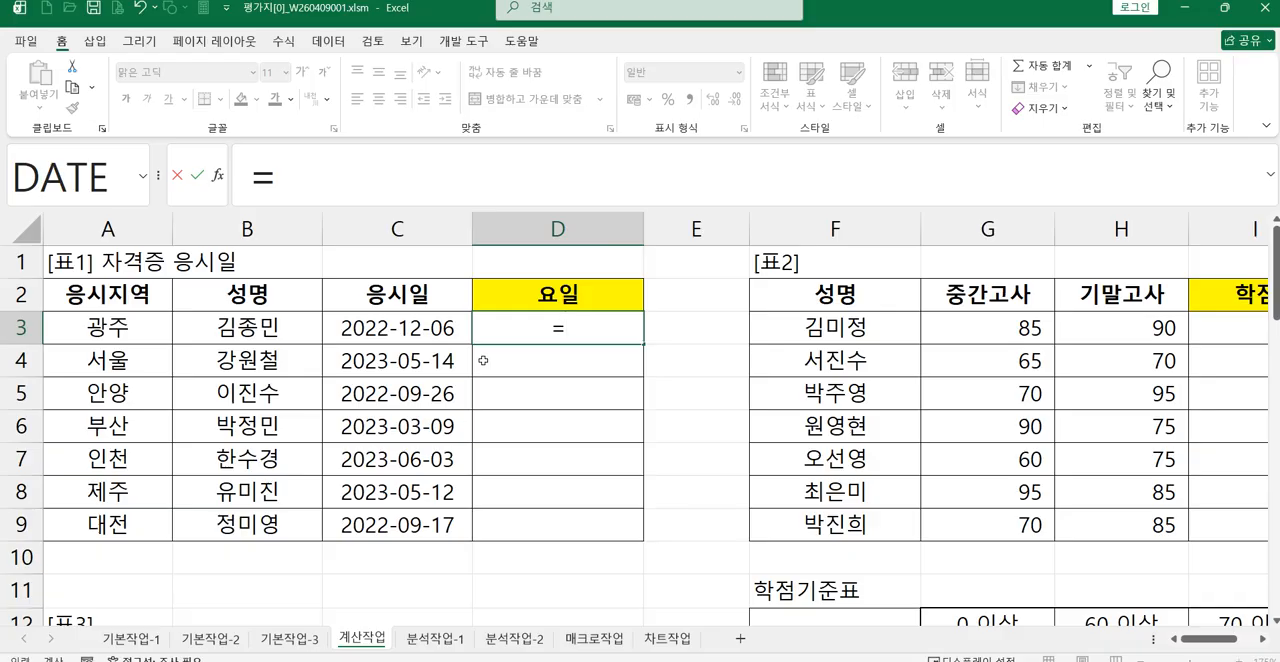
pyautogui.write('w')
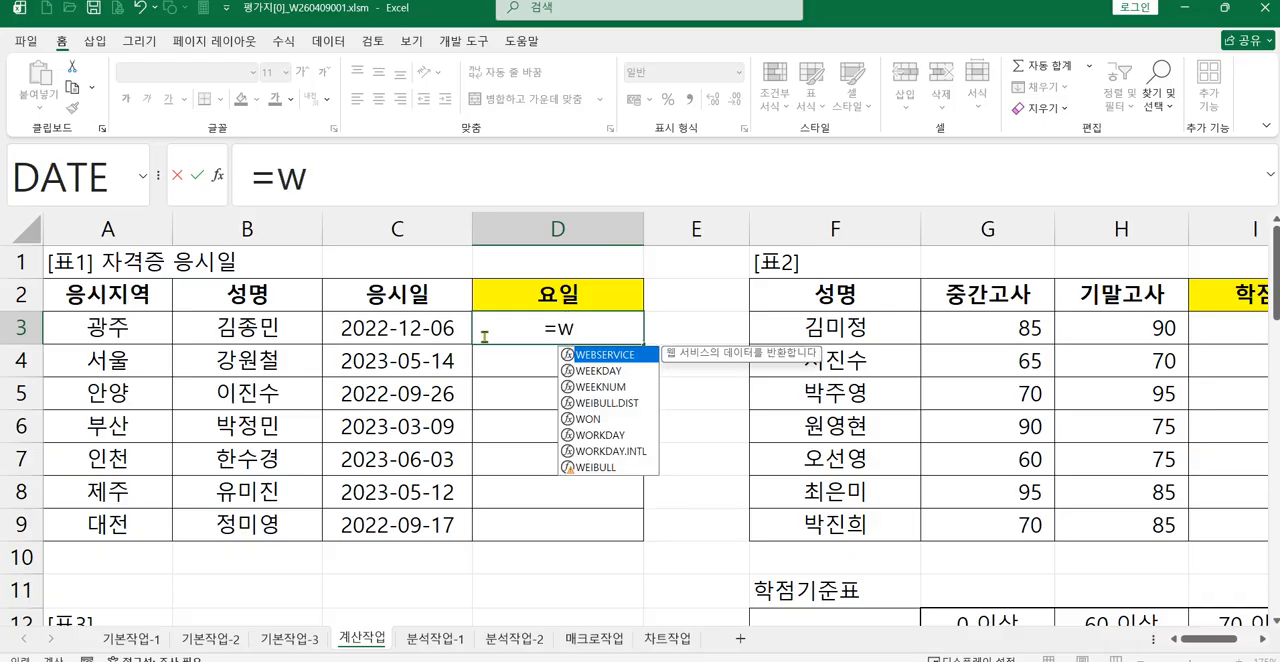
pyautogui.click(600, 371)
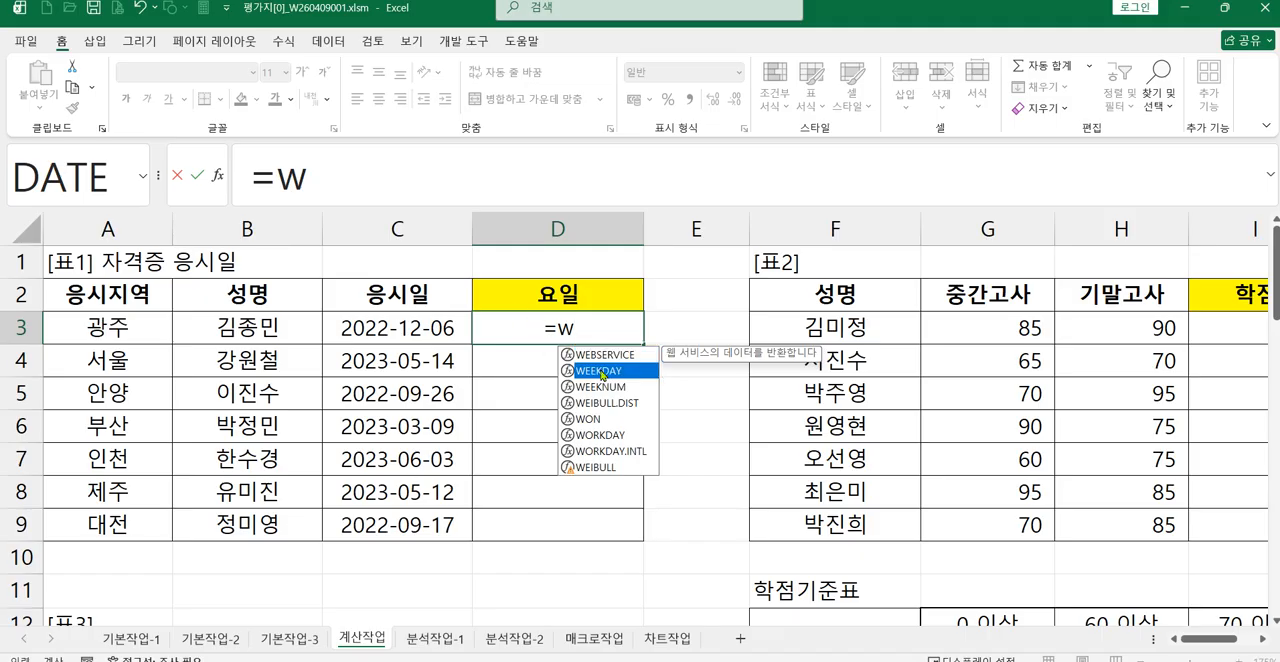
pyautogui.doubleClick(600, 372)
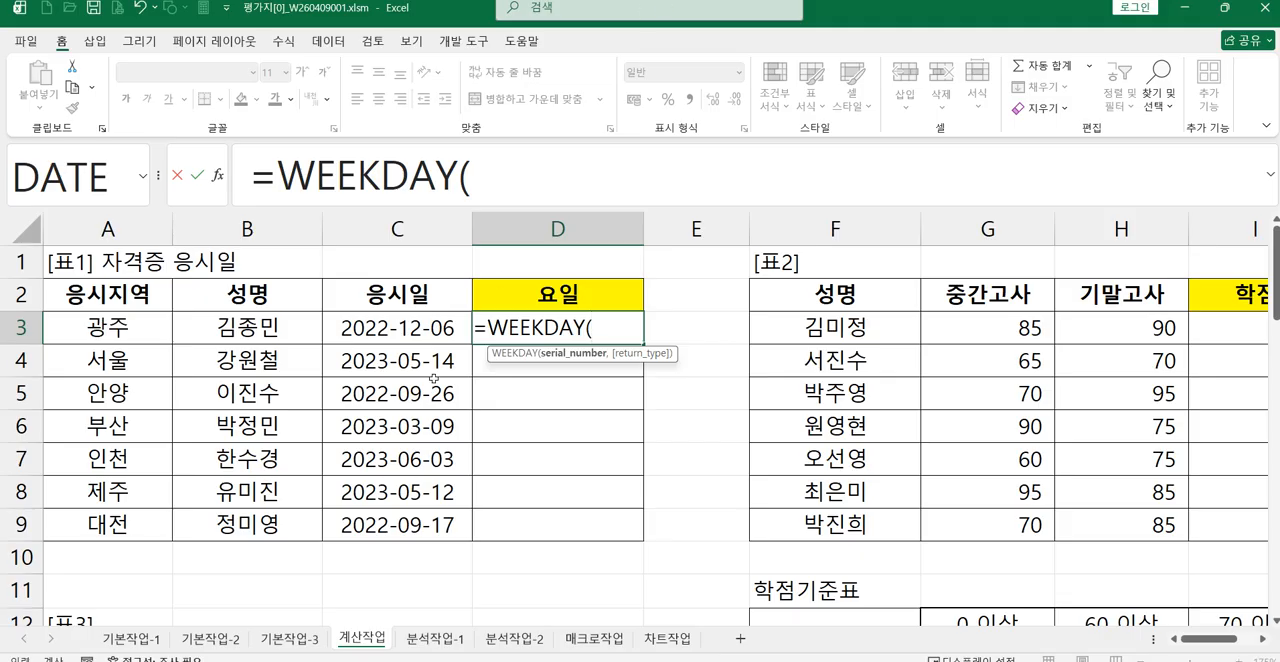
pyautogui.click(402, 331)
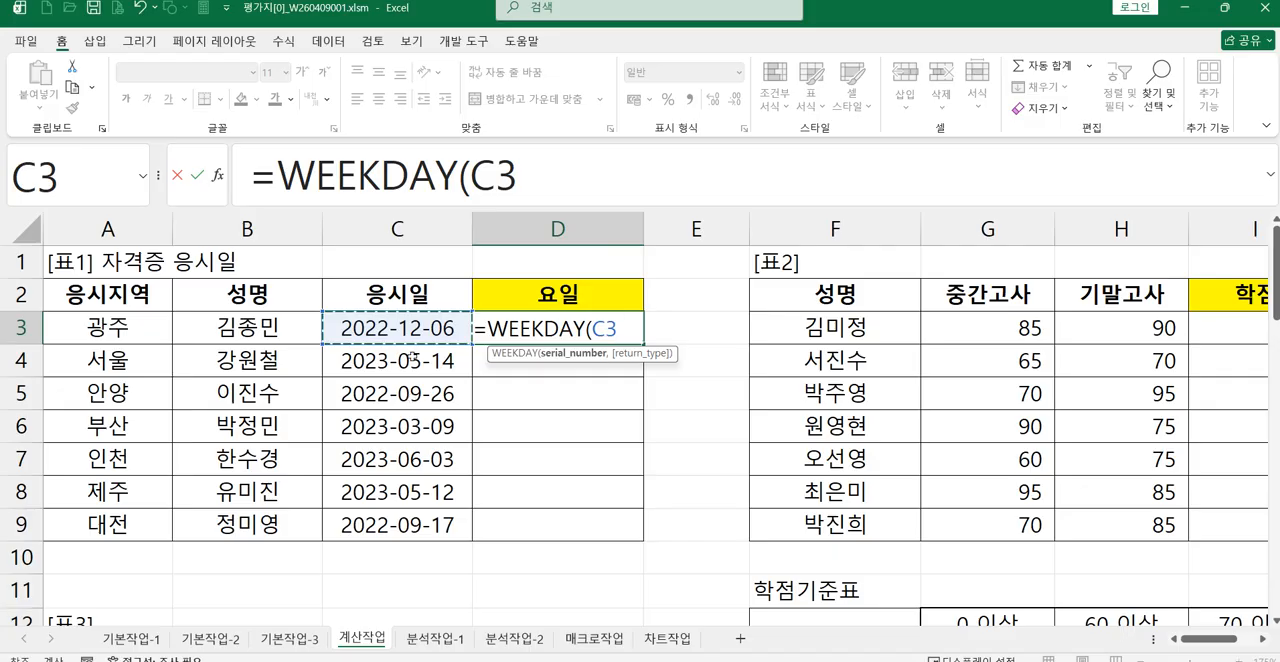
pyautogui.write(',')
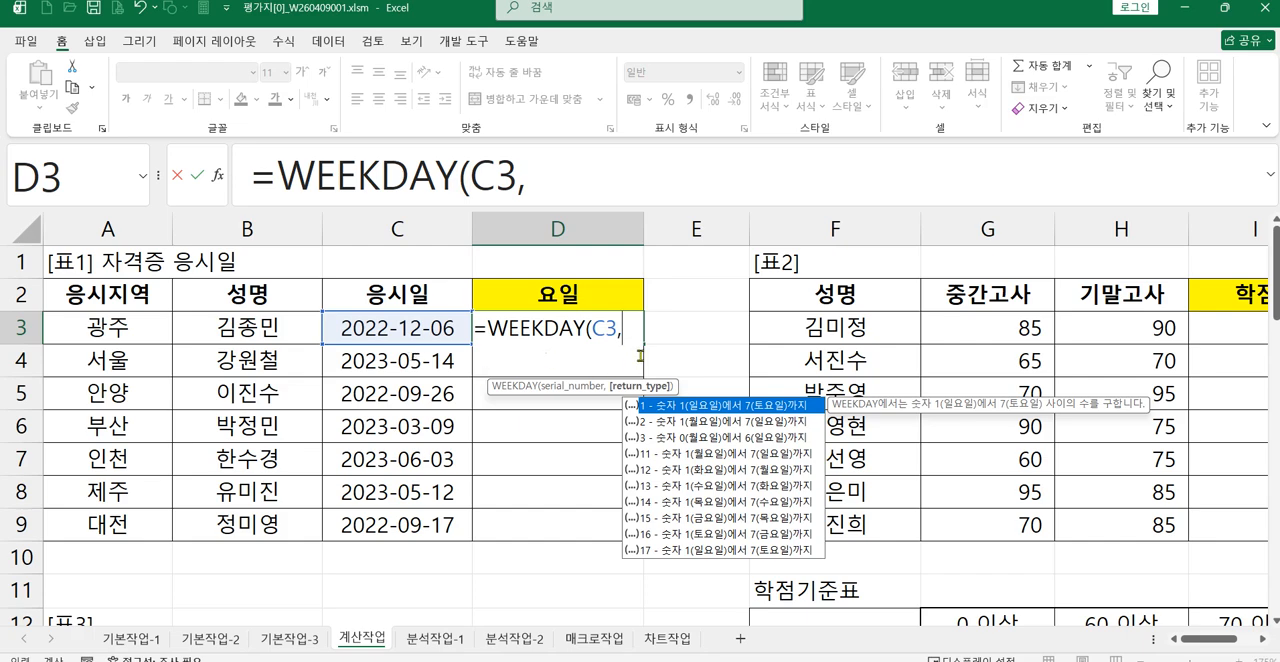
pyautogui.write('1')
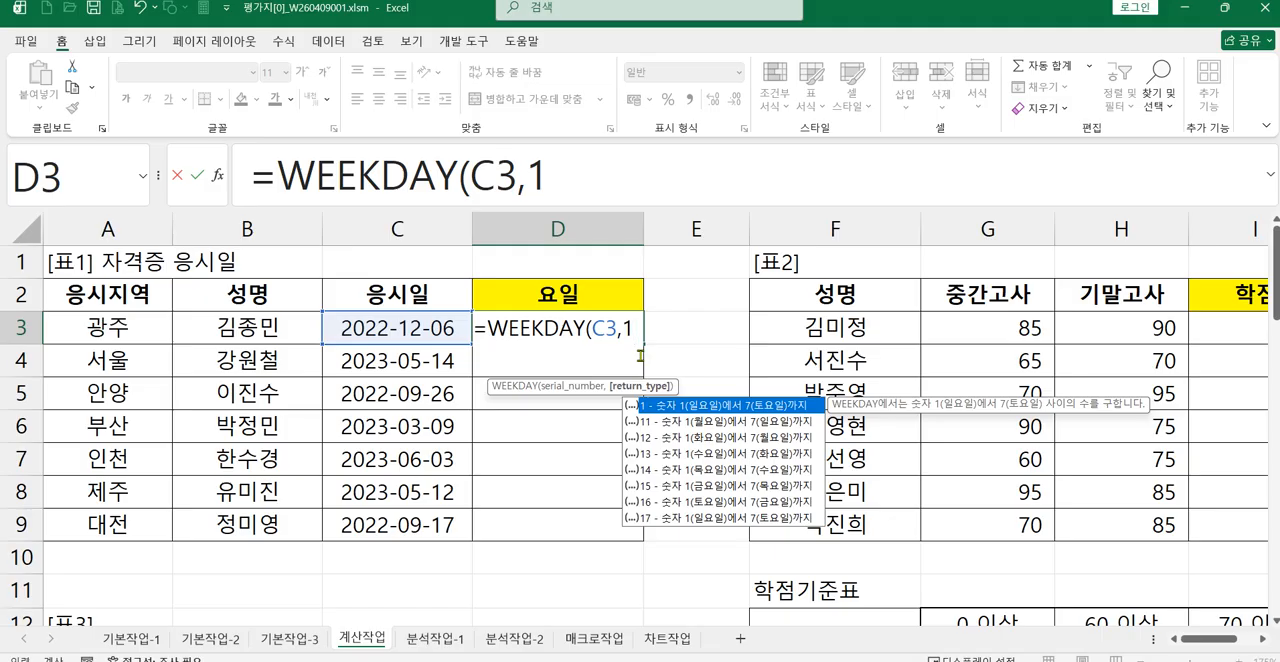
pyautogui.press('BackSpace')
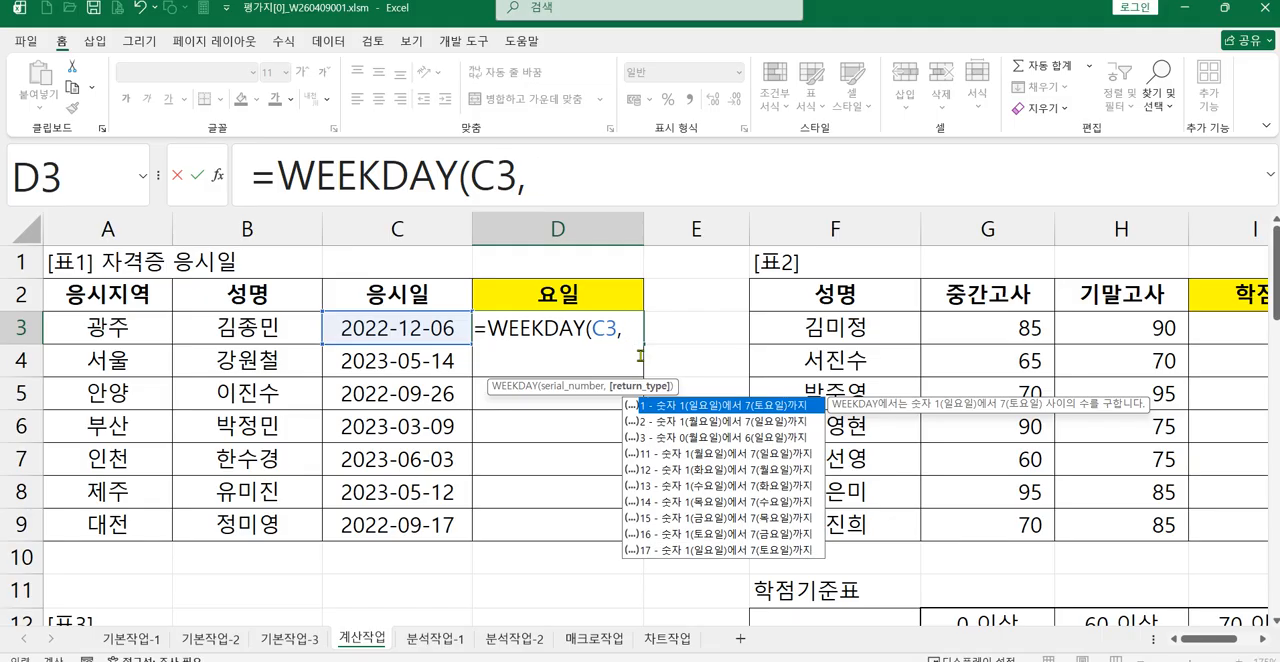
pyautogui.write('2')
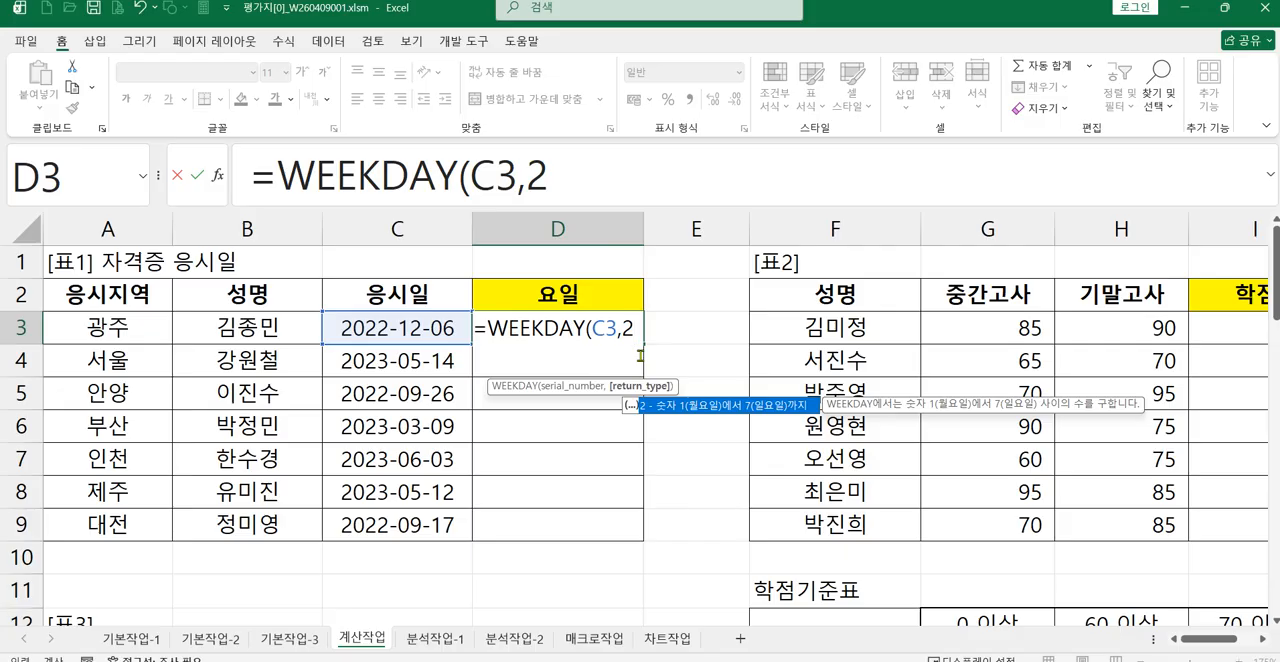
pyautogui.write(')')
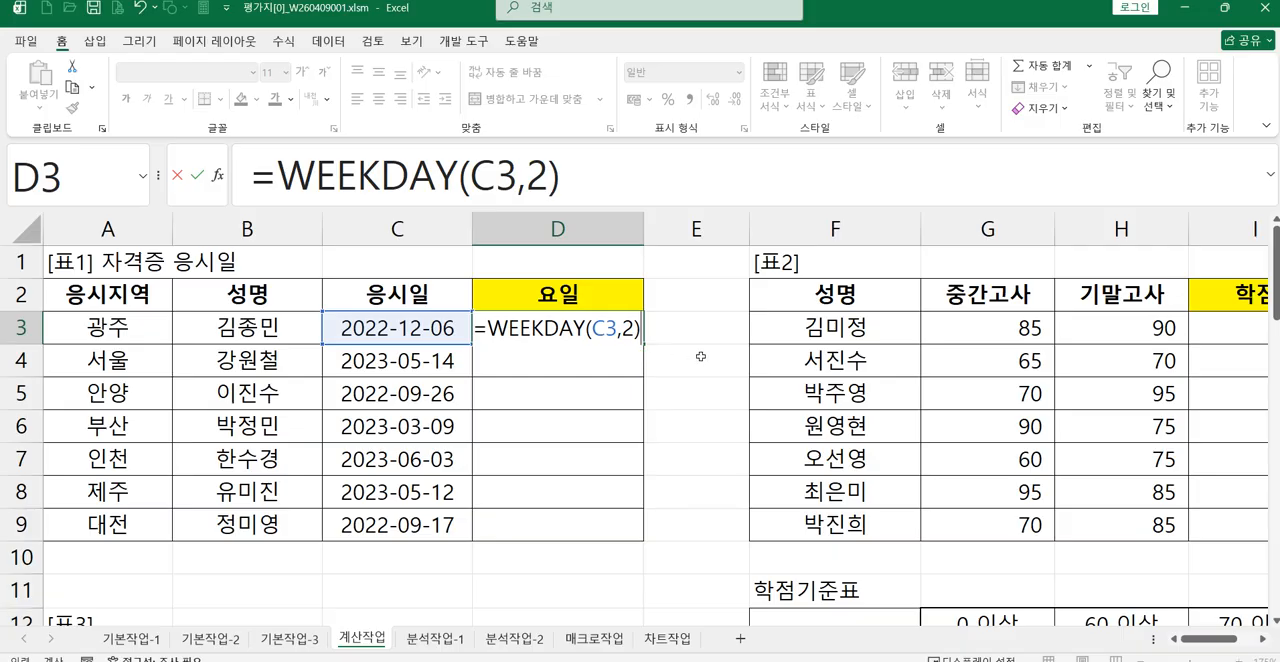
pyautogui.press('Return')
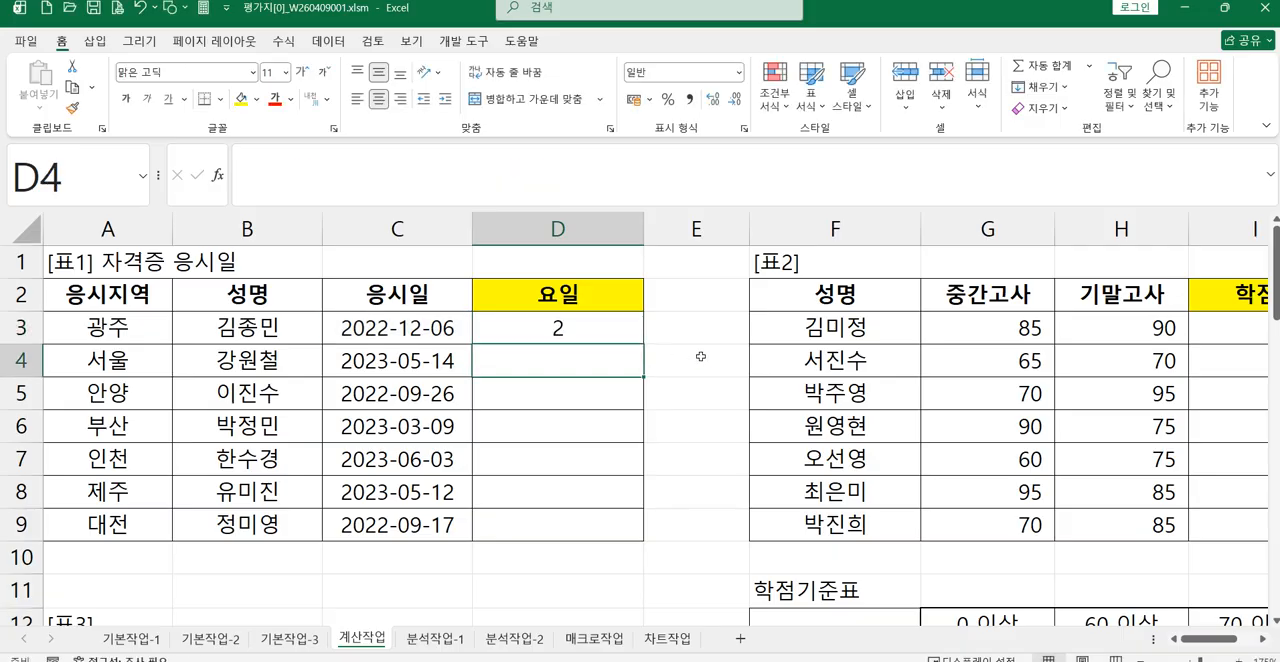
# Step: Extend the formula in D3 into a weekday test by appending <=5 to the WEEKDAY function
pyautogui.click(580, 334)
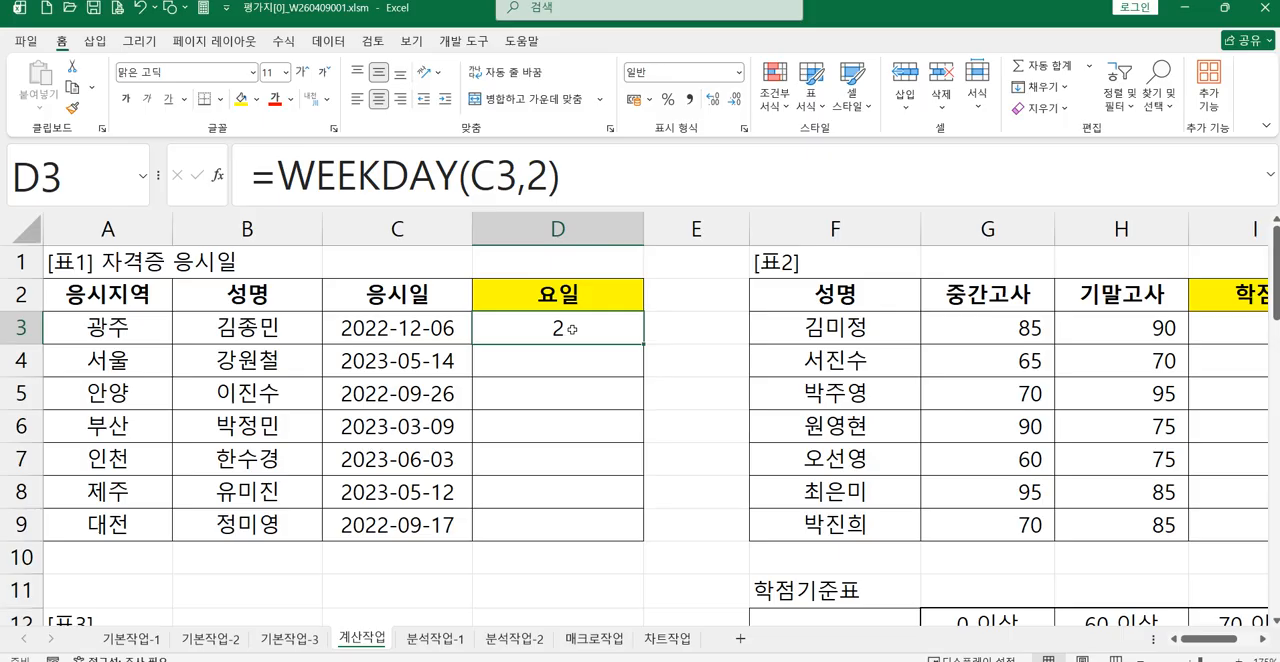
pyautogui.click(597, 178)
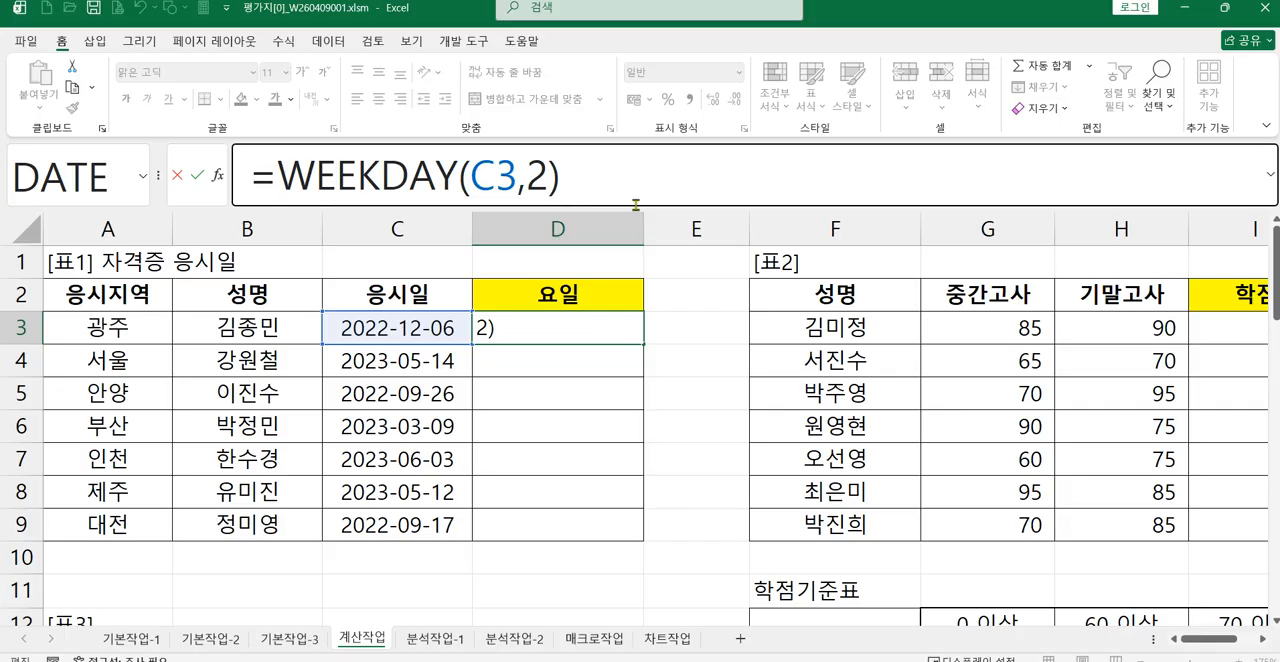
pyautogui.write('<=54')
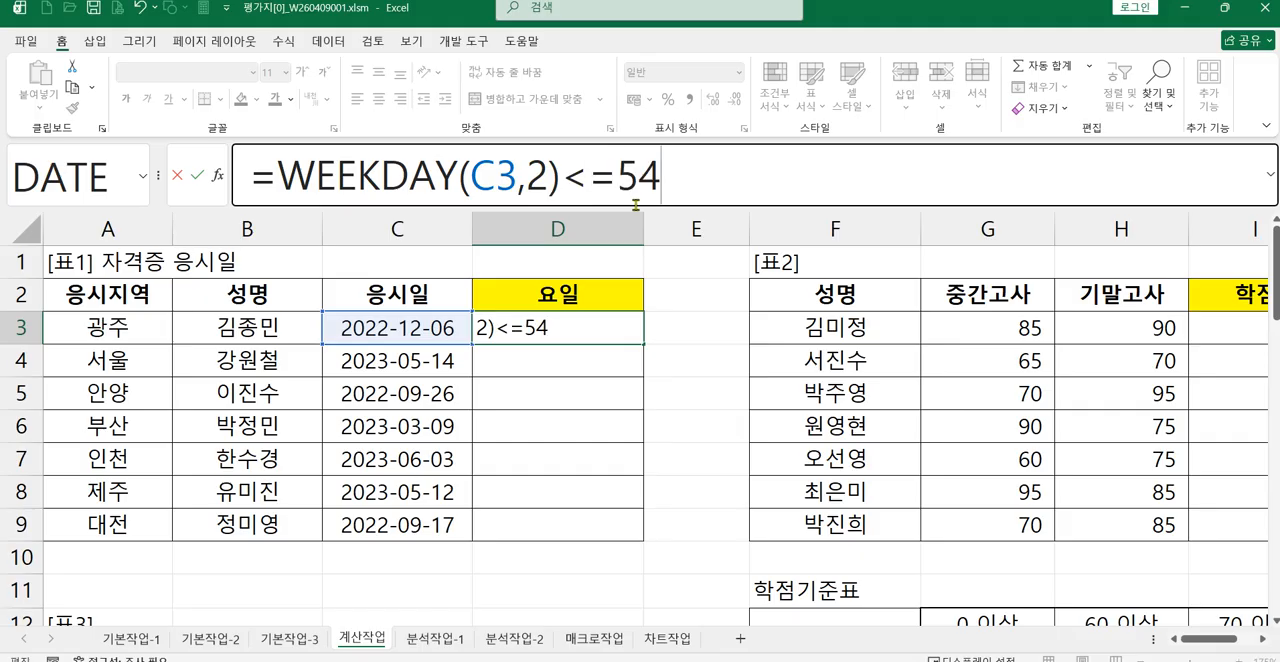
pyautogui.press('BackSpace')
pyautogui.press('Return')
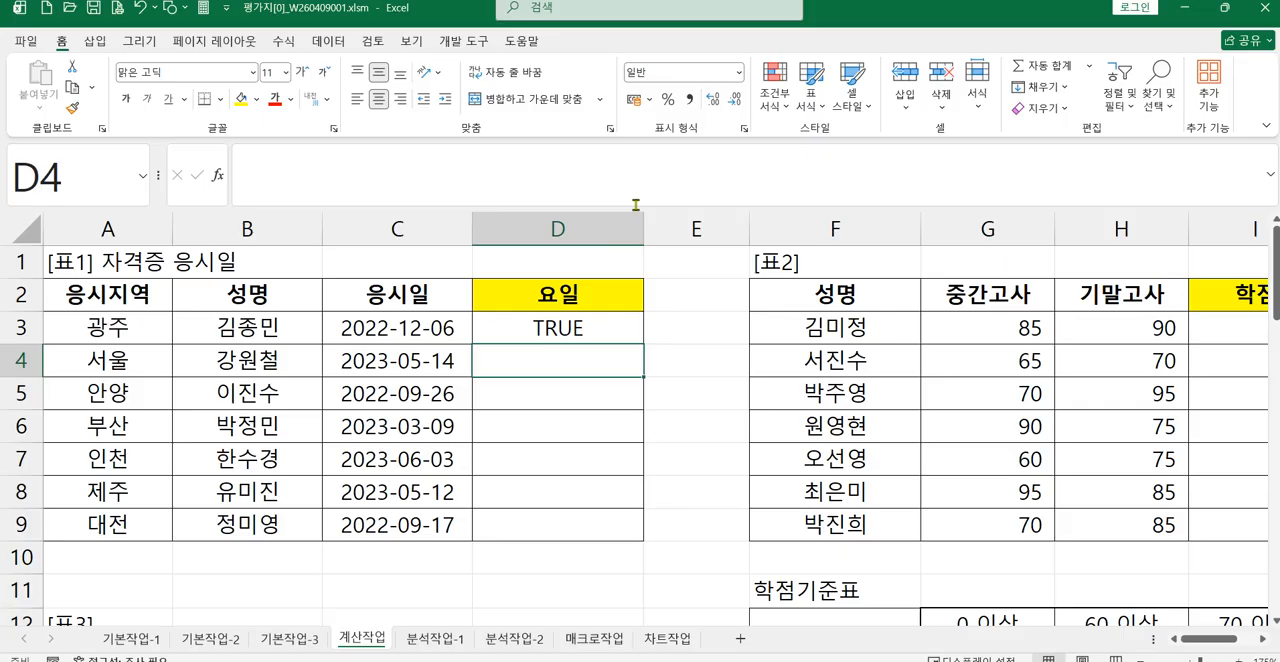
# Step: Insert an IF function in front of the WEEKDAY test in D3 so the test becomes its condition
pyautogui.click(582, 333)
pyautogui.click(274, 184)
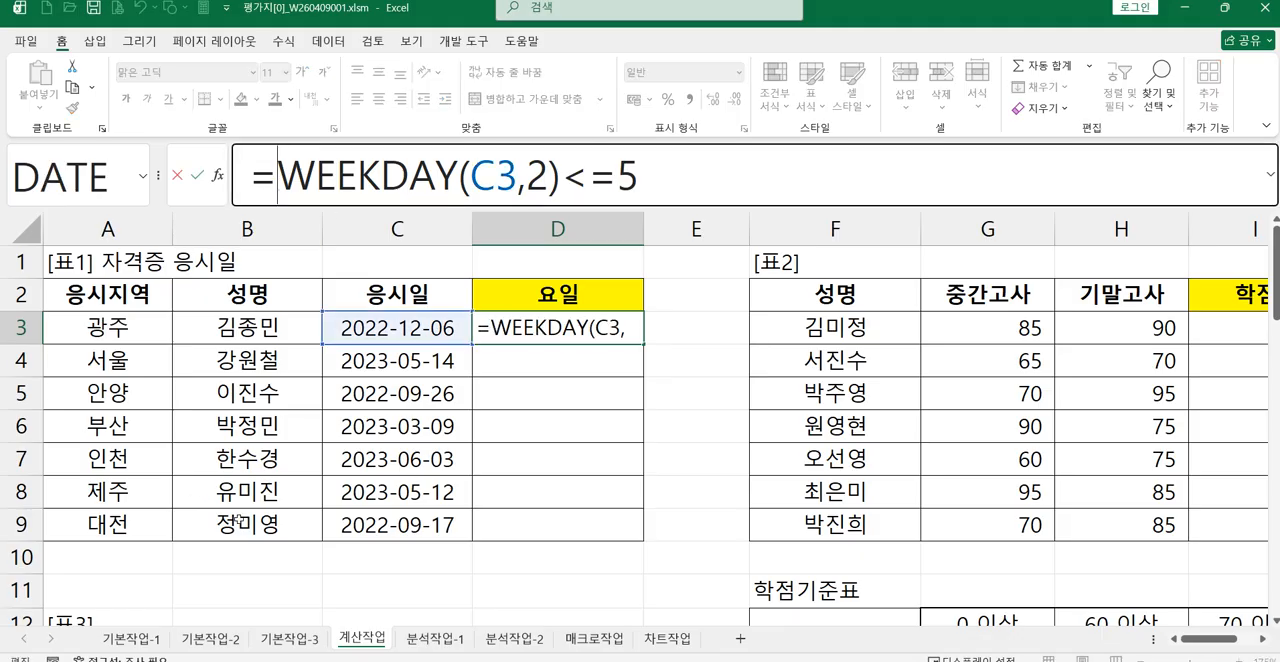
pyautogui.write('i')
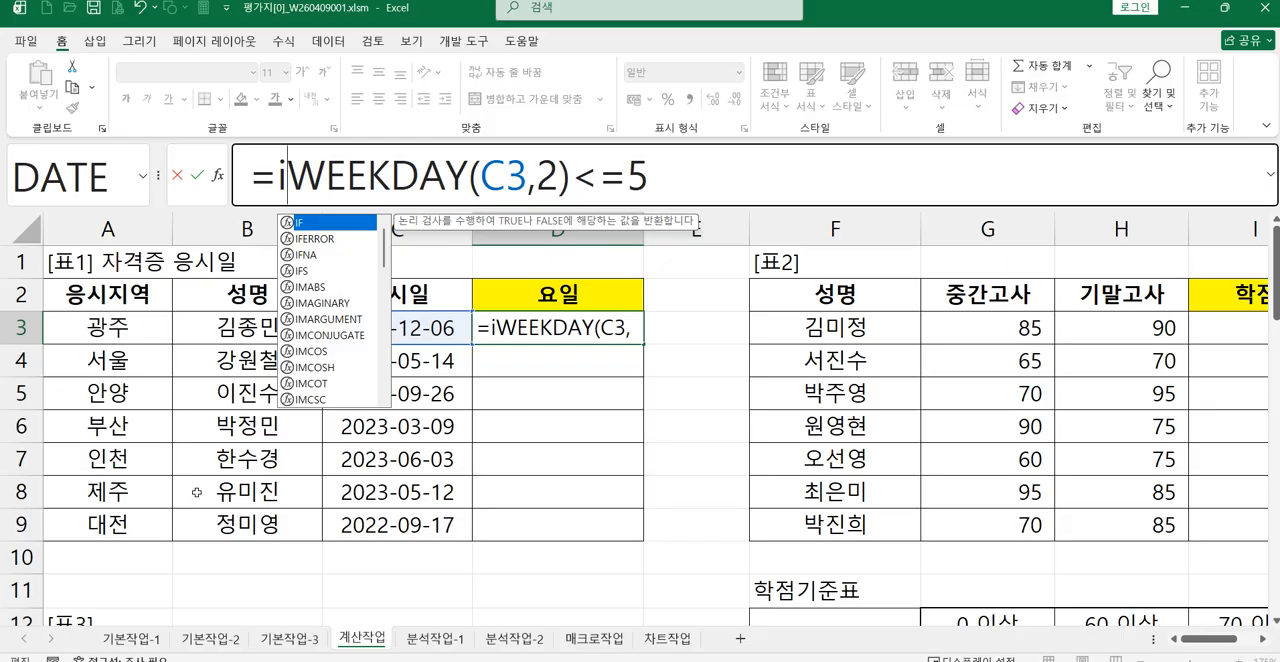
pyautogui.doubleClick(313, 222)
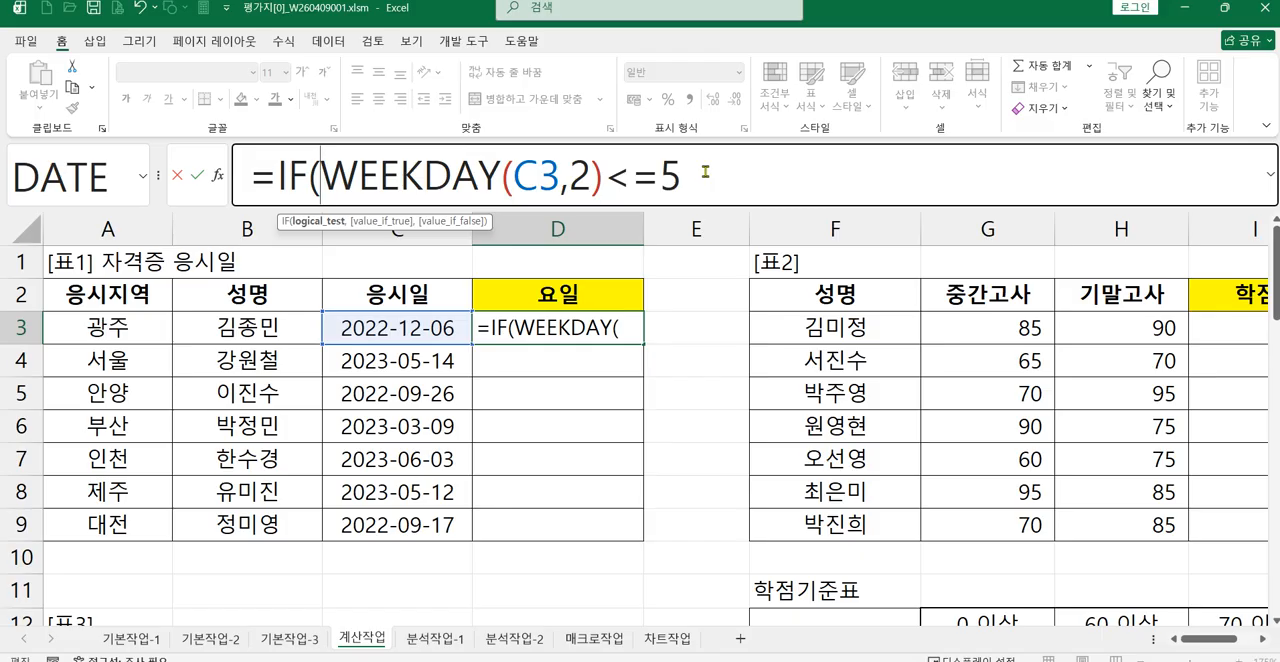
# Step: Complete D3's IF formula to return "평일" when the test is true and "주말" otherwise, checking the wording in the browser's exercise instructions
pyautogui.click(751, 183)
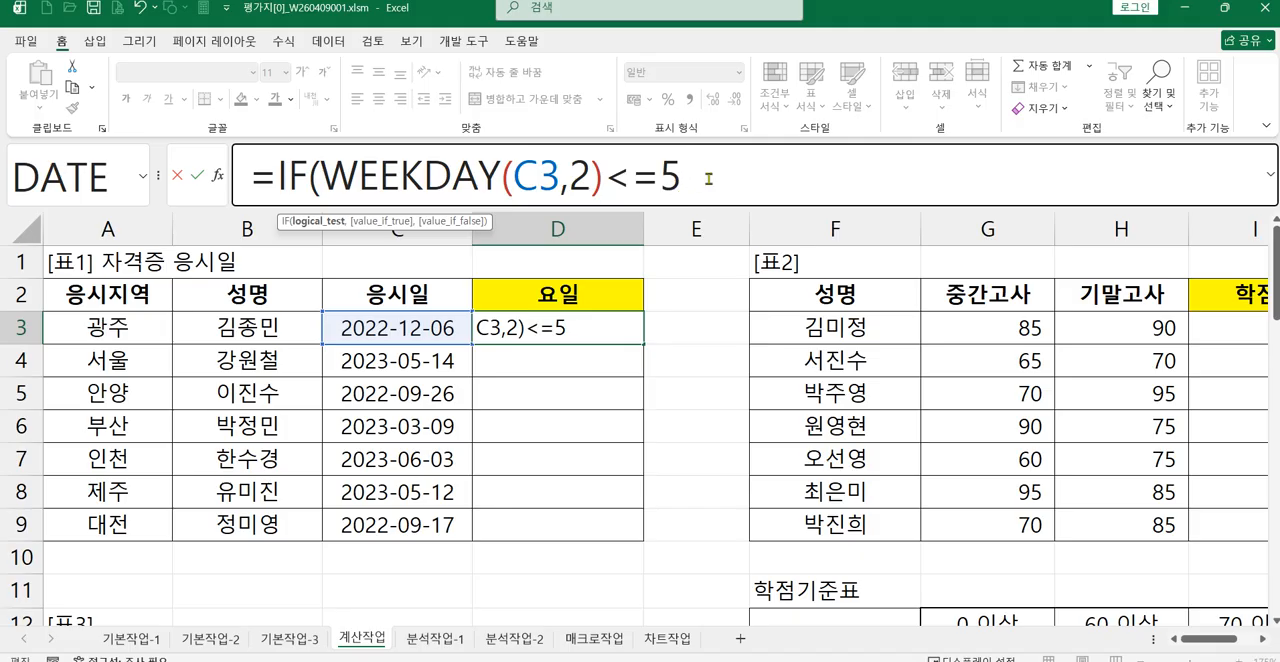
pyautogui.write(',')
pyautogui.hotkey('alt', 'Tab')
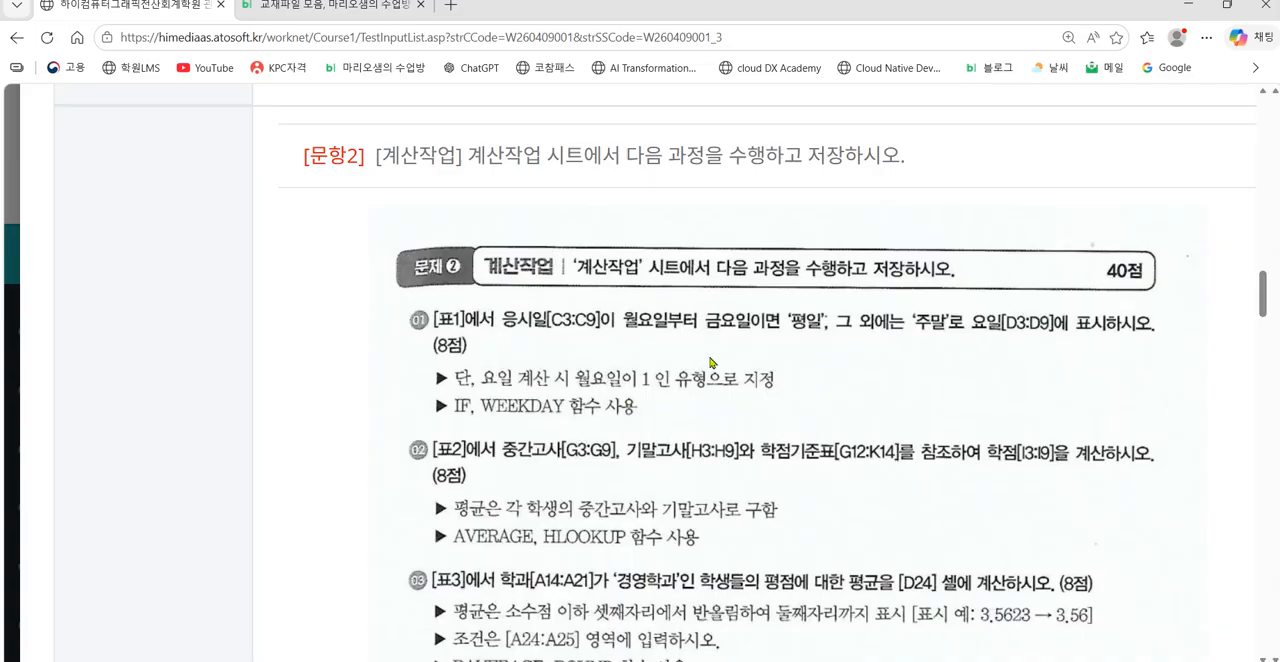
pyautogui.click(1195, 7)
pyautogui.write('"vu')
pyautogui.press('BackSpace')
pyautogui.press('BackSpace')
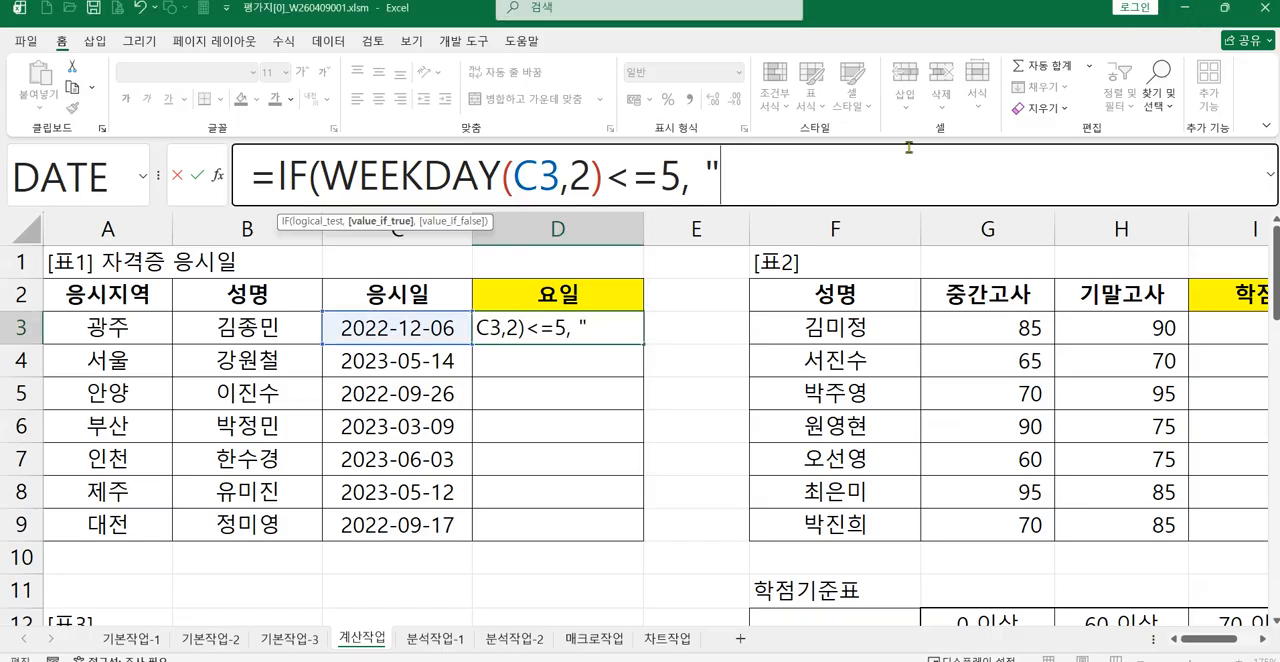
pyautogui.write('평일')
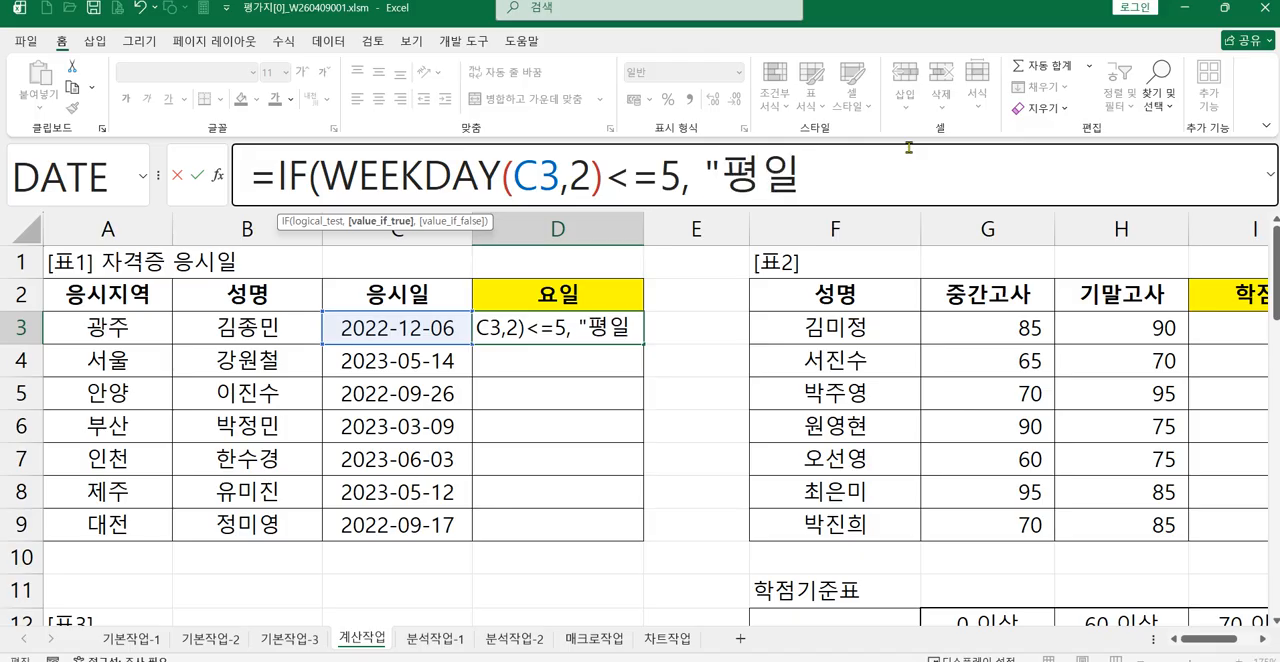
pyautogui.write('",')
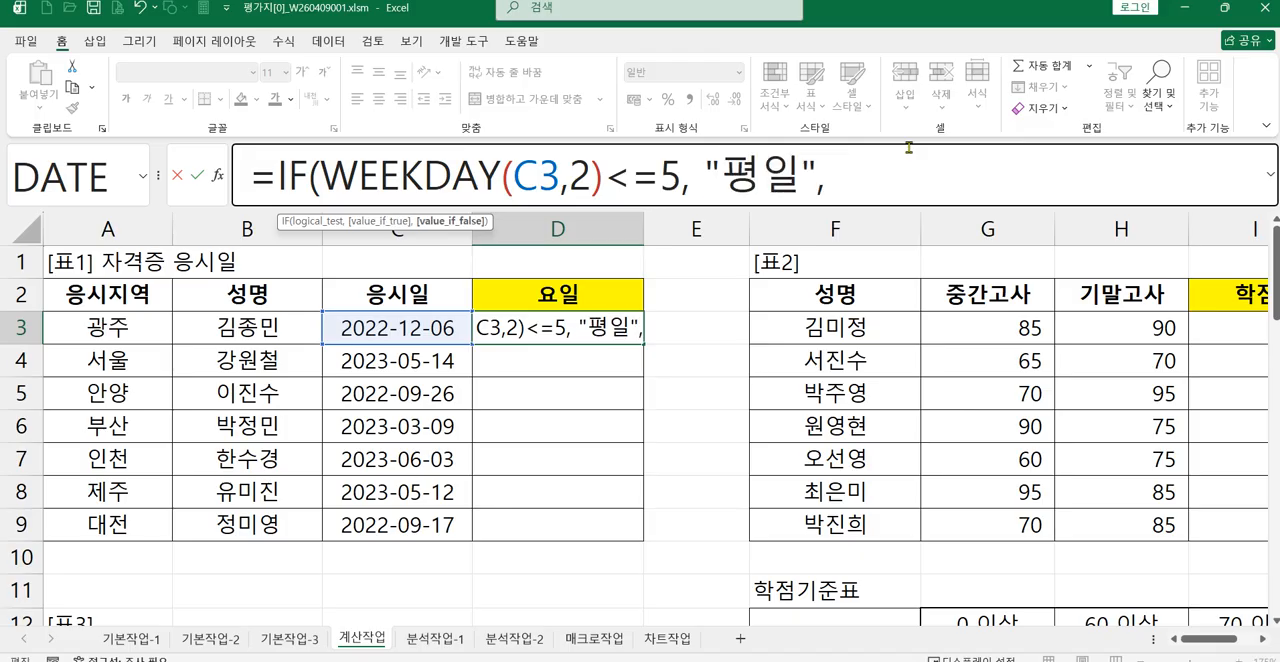
pyautogui.write(' "주말')
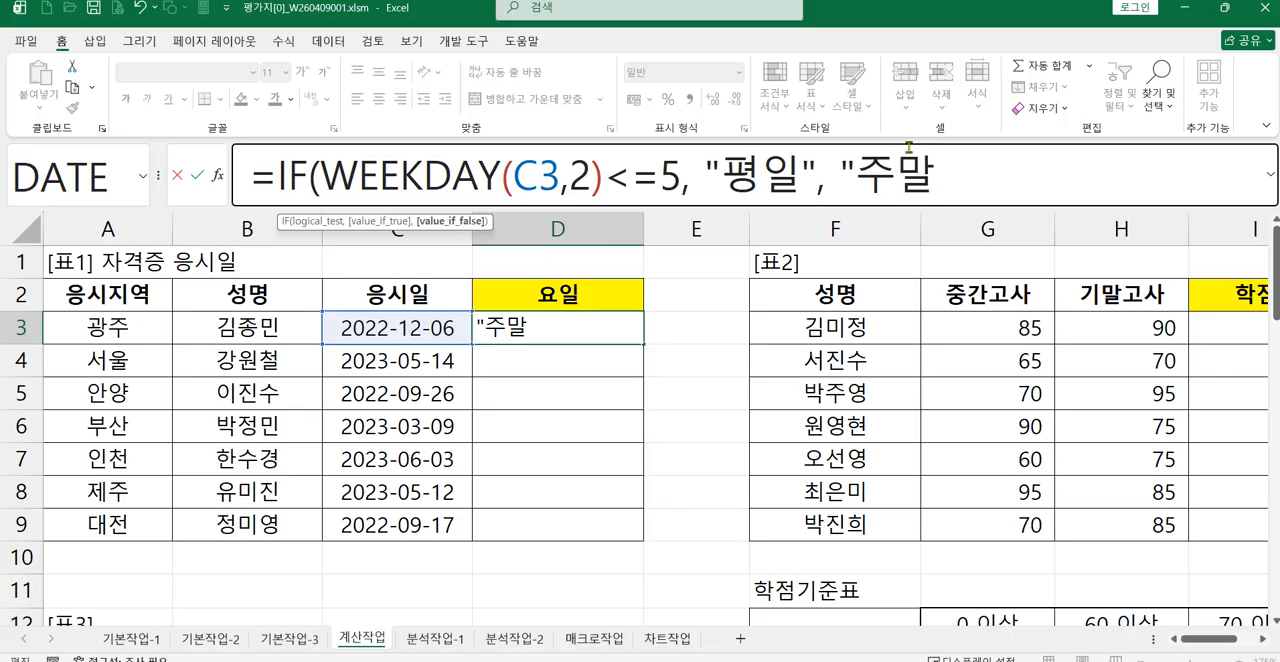
pyautogui.write('" )')
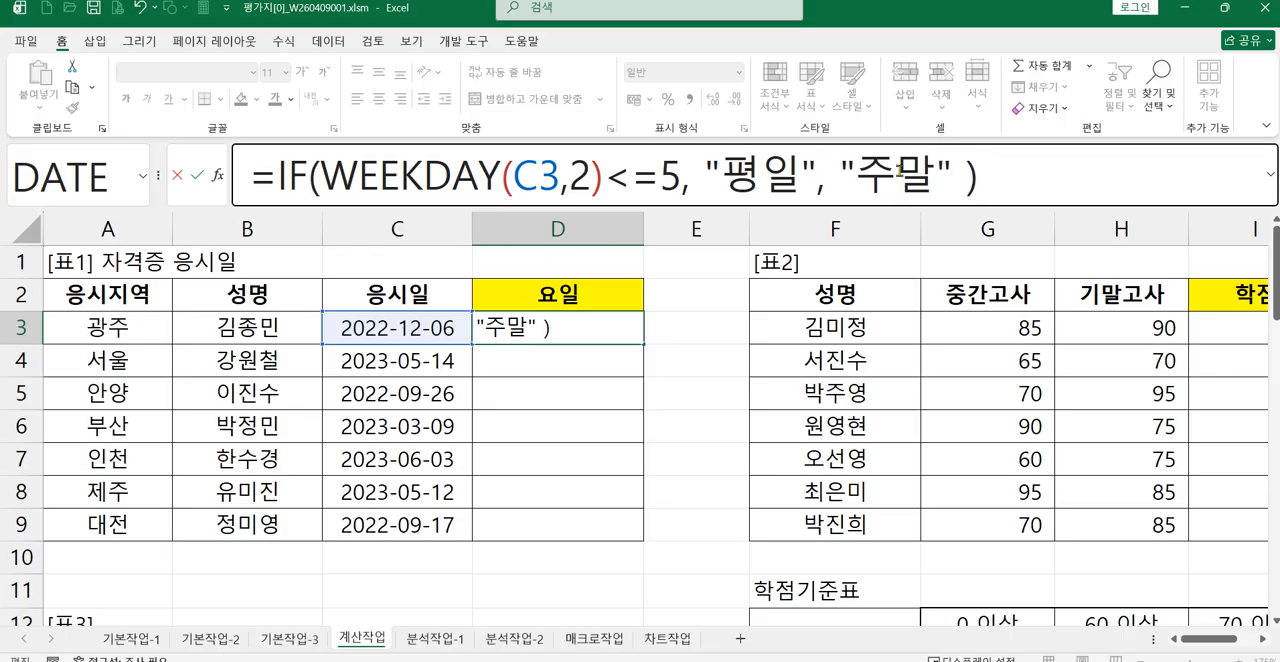
pyautogui.press('Return')
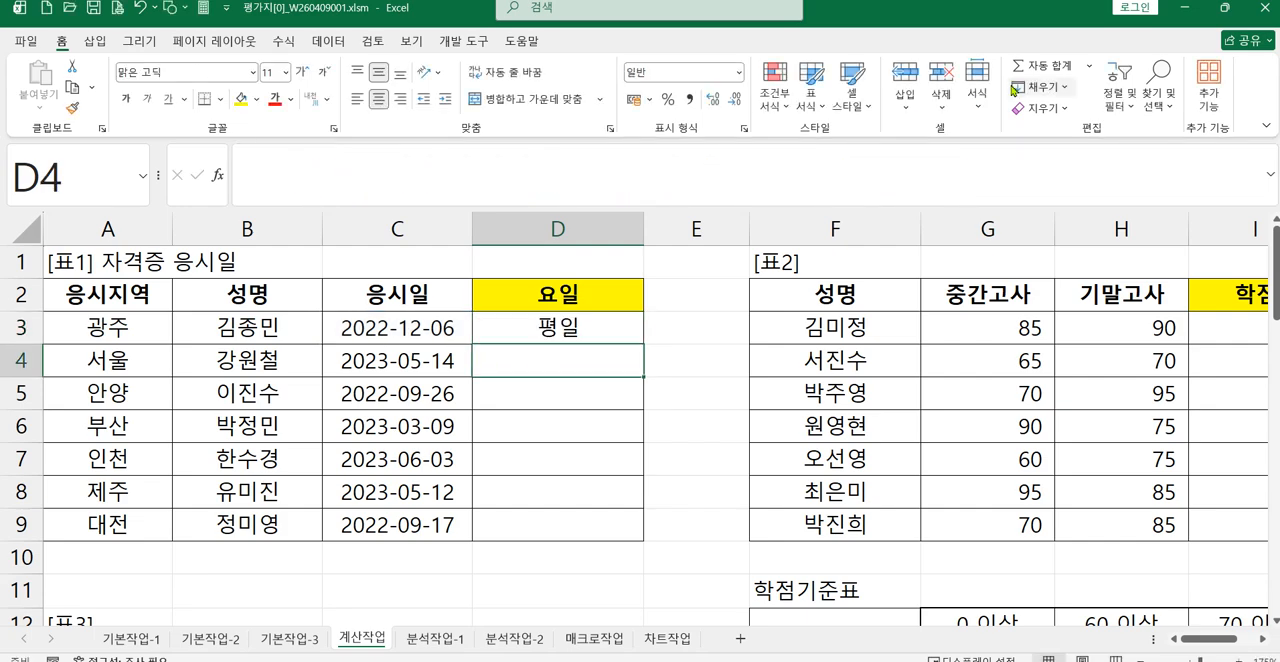
# Step: Enter =WEEKDAY(C4,2) in cell D4 of the 요일 column, using D3's formula as the model
pyautogui.click(530, 333)
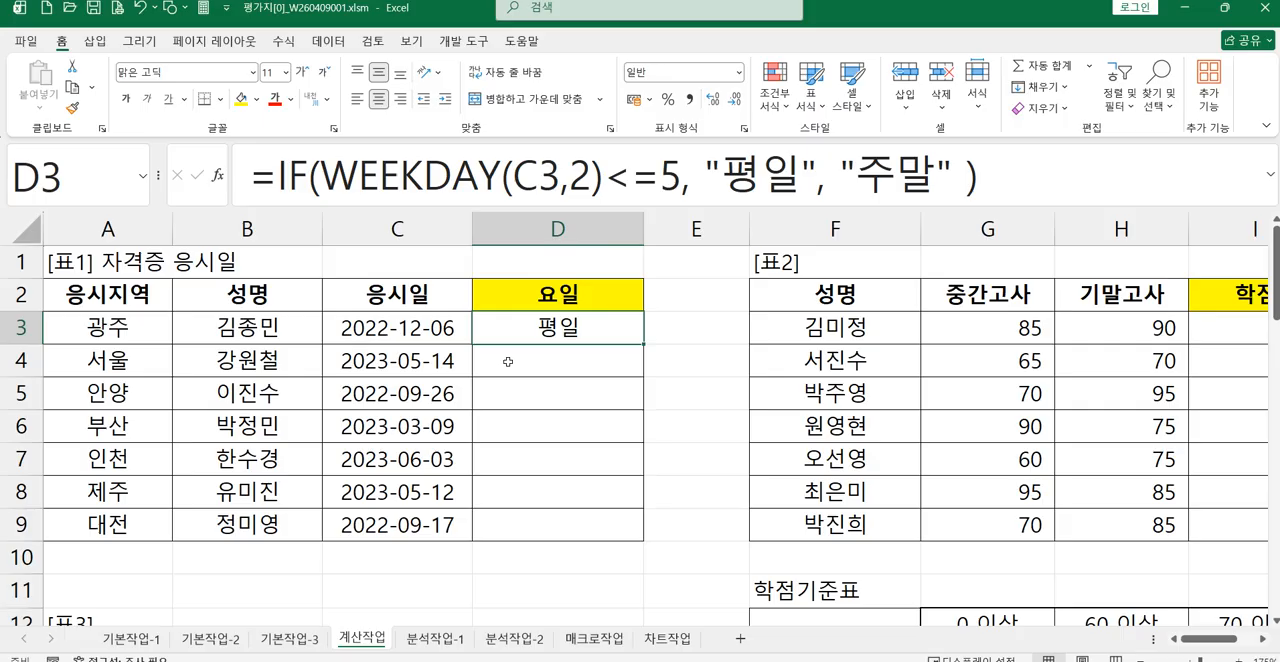
pyautogui.click(508, 361)
pyautogui.write('=ㅈ')
pyautogui.press('BackSpace')
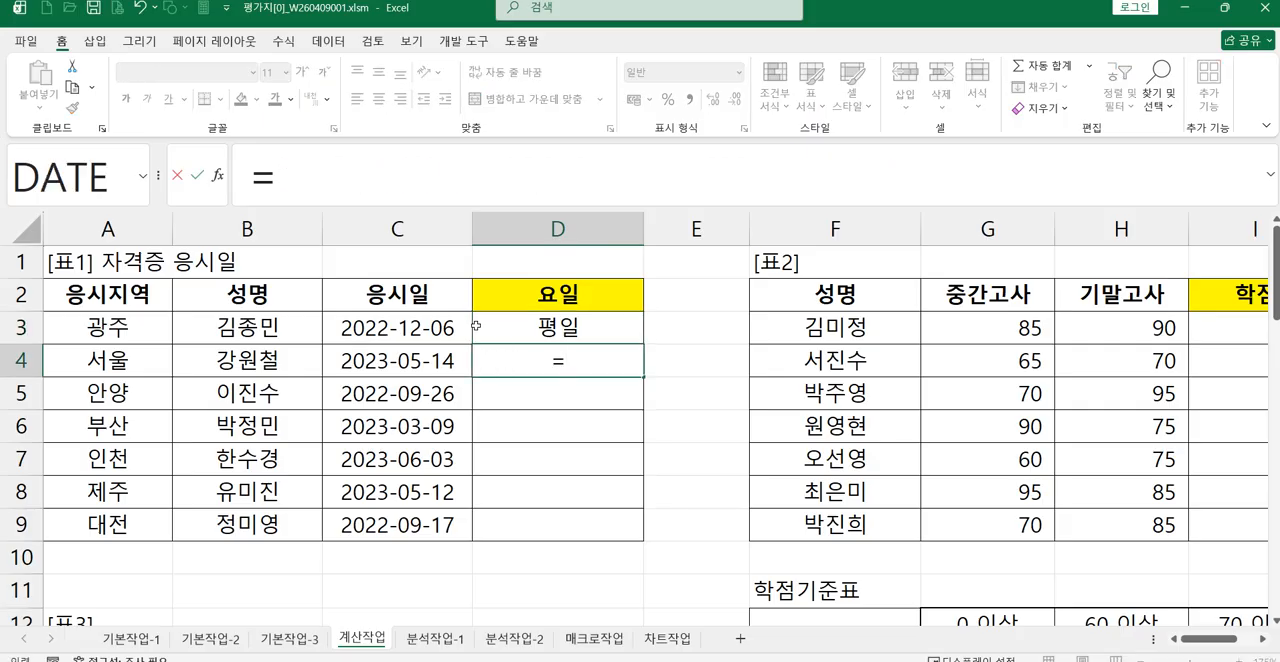
pyautogui.write('we')
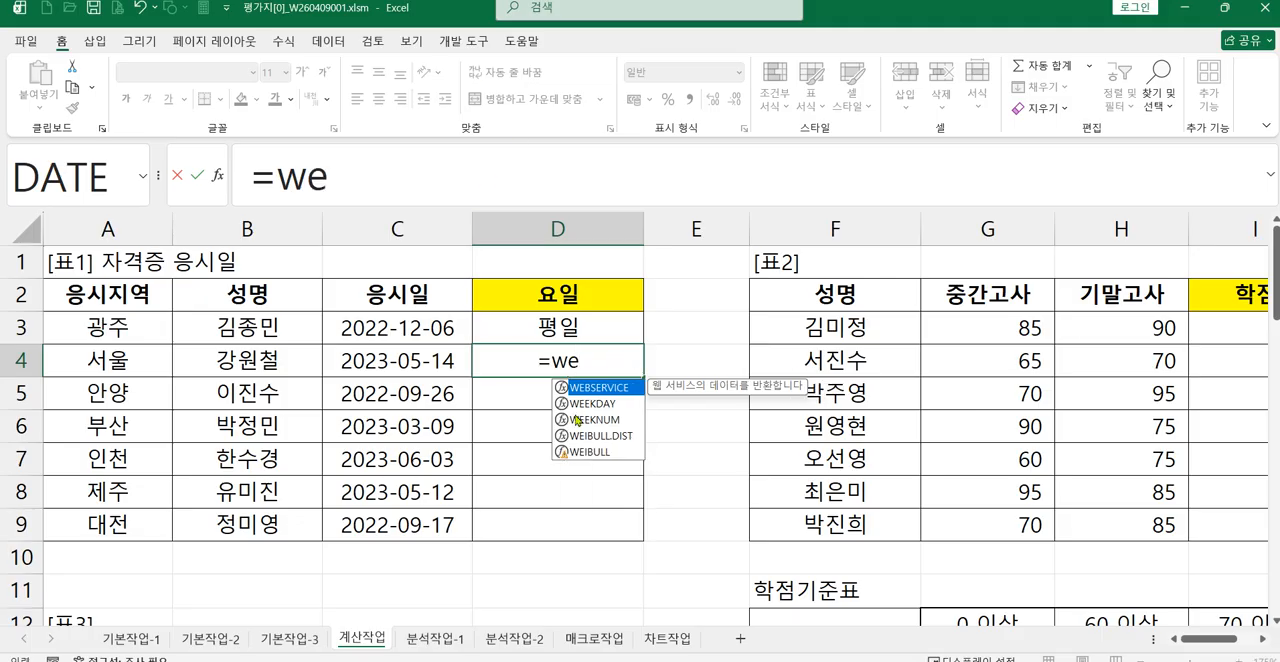
pyautogui.doubleClick(588, 403)
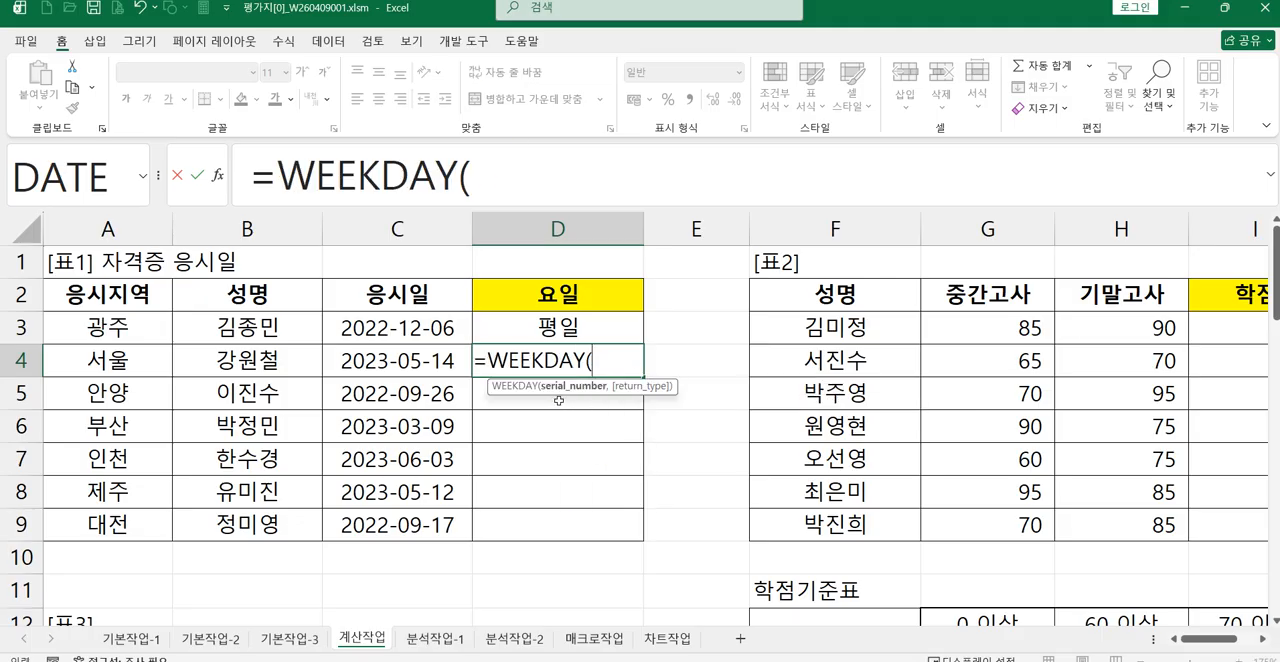
pyautogui.click(401, 360)
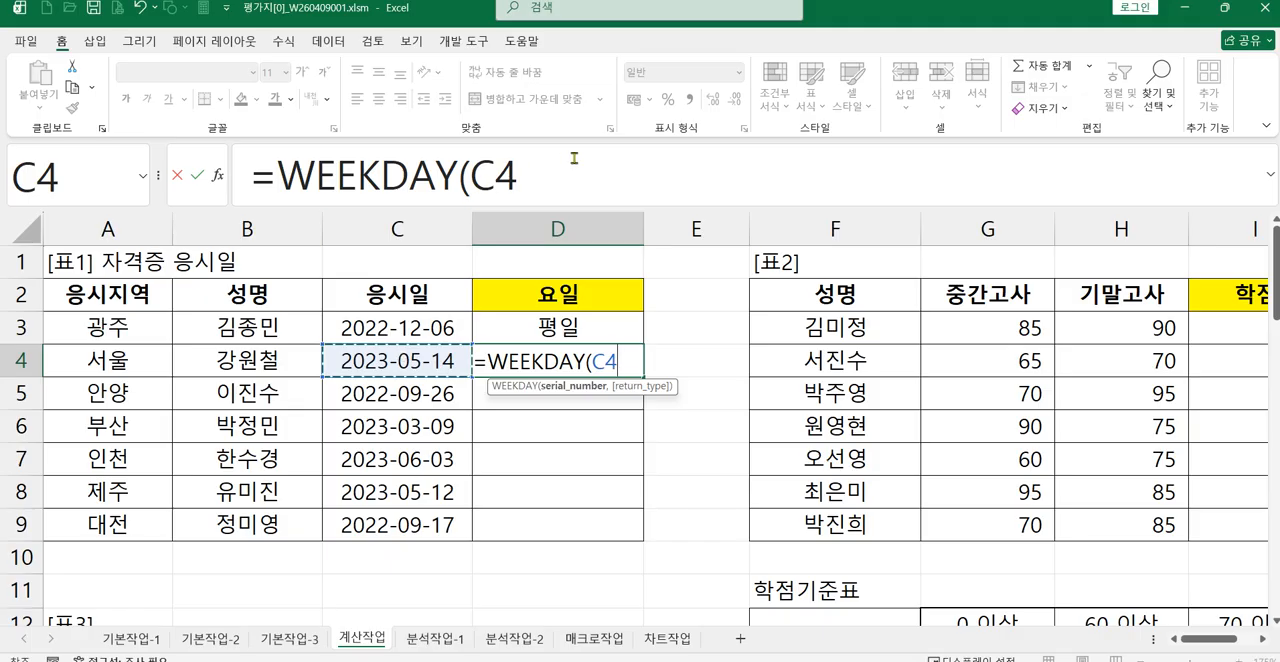
pyautogui.write(',2')
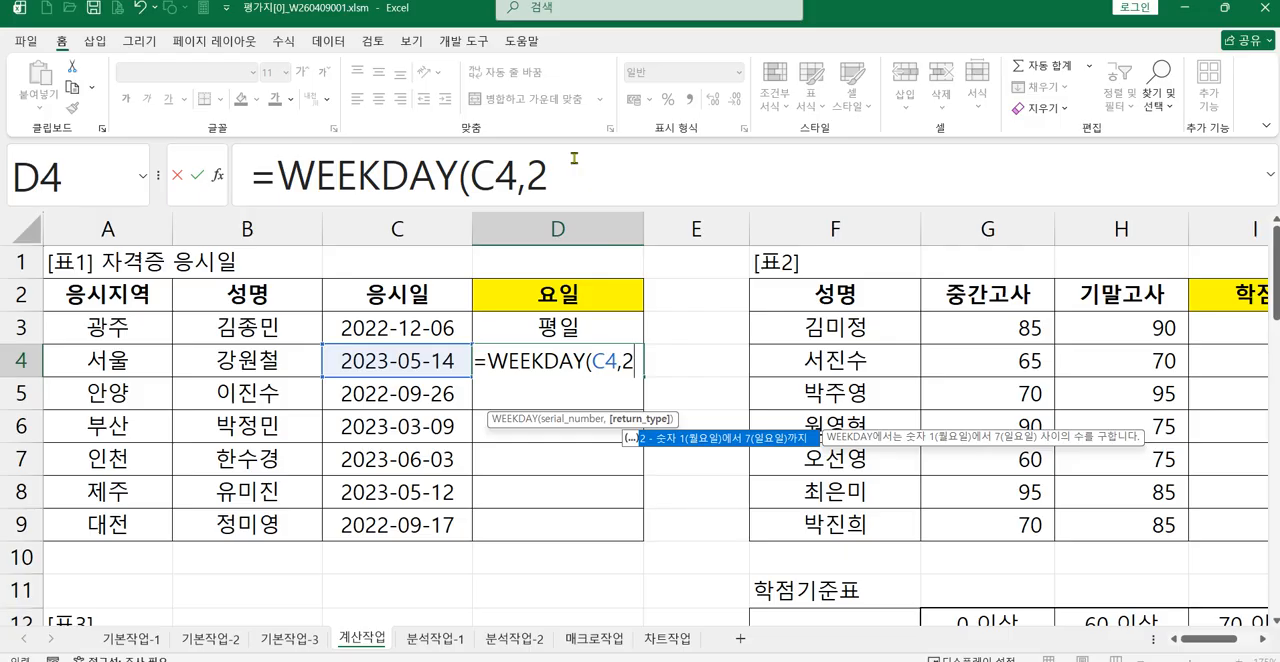
pyautogui.write(')')
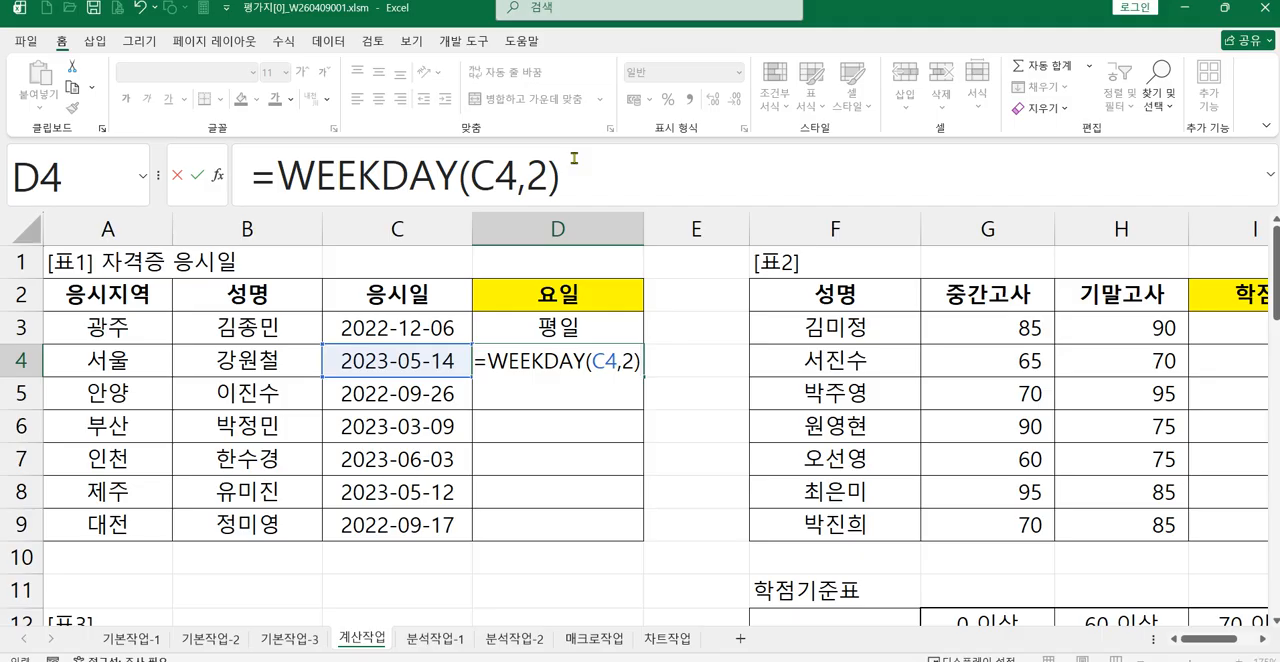
# Step: Append <=5 to the WEEKDAY function in D4 to make it a weekday test
pyautogui.write('<=')
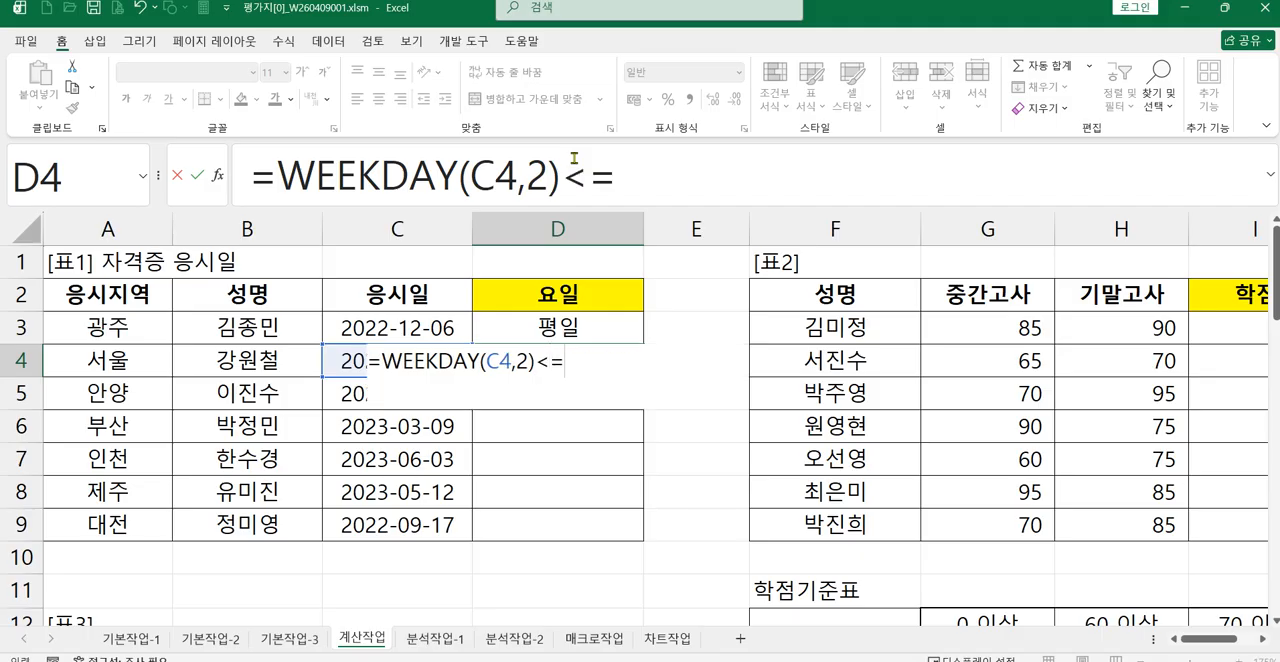
pyautogui.write('5')
pyautogui.press('Return')
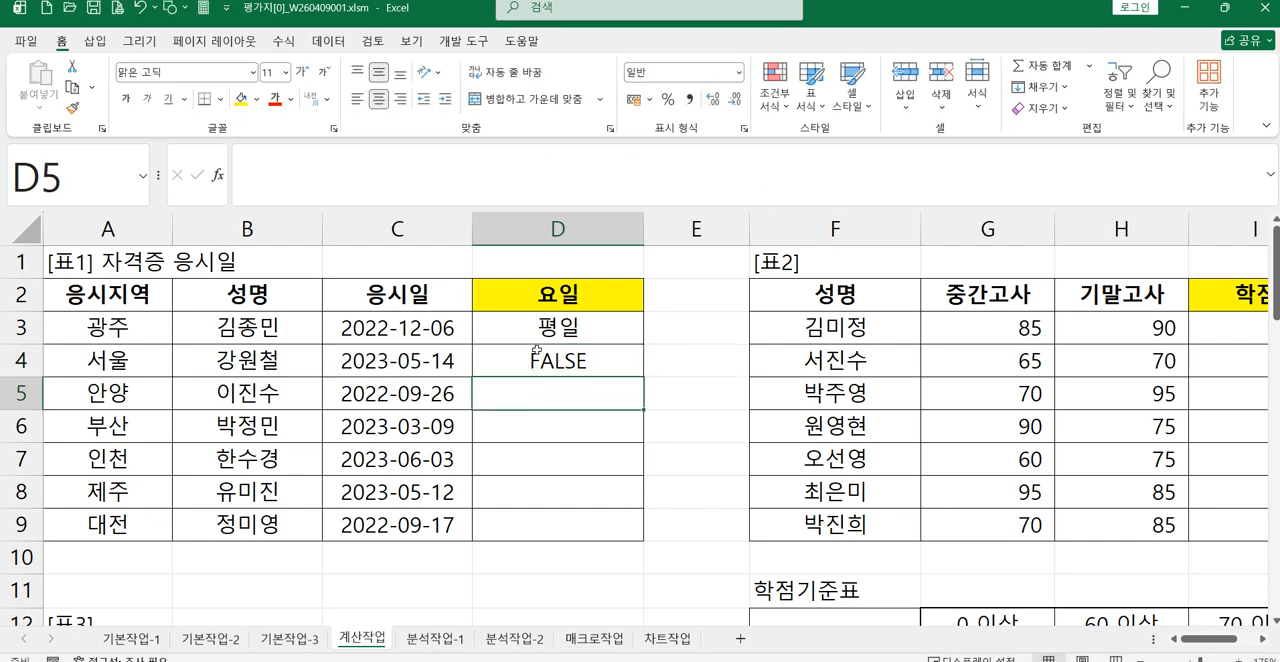
# Step: Insert an IF function in front of D4's WEEKDAY test so the test becomes its condition
pyautogui.click(536, 351)
pyautogui.click(278, 180)
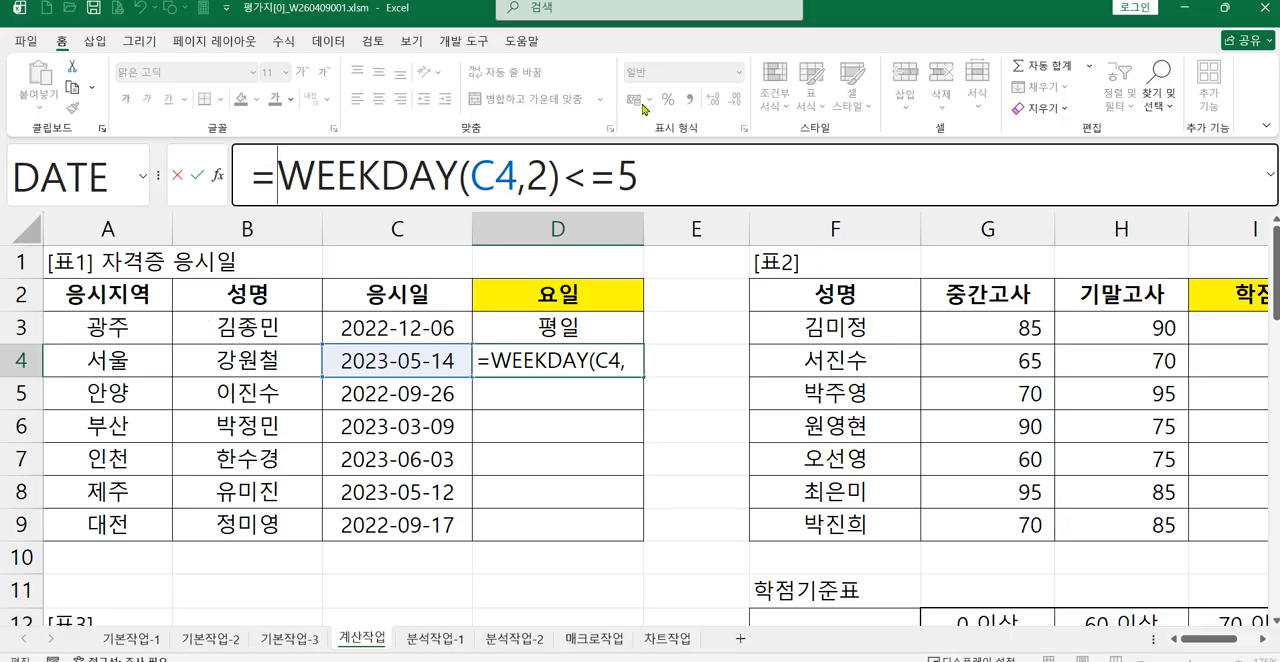
pyautogui.write('i')
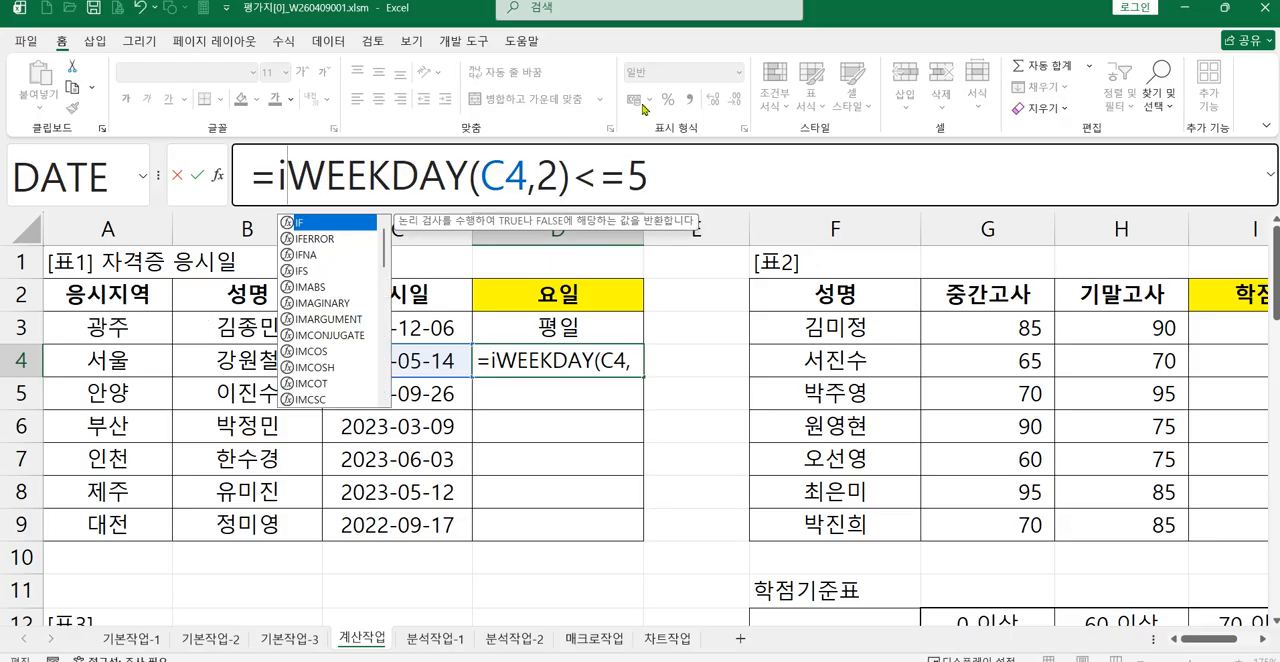
pyautogui.doubleClick(325, 229)
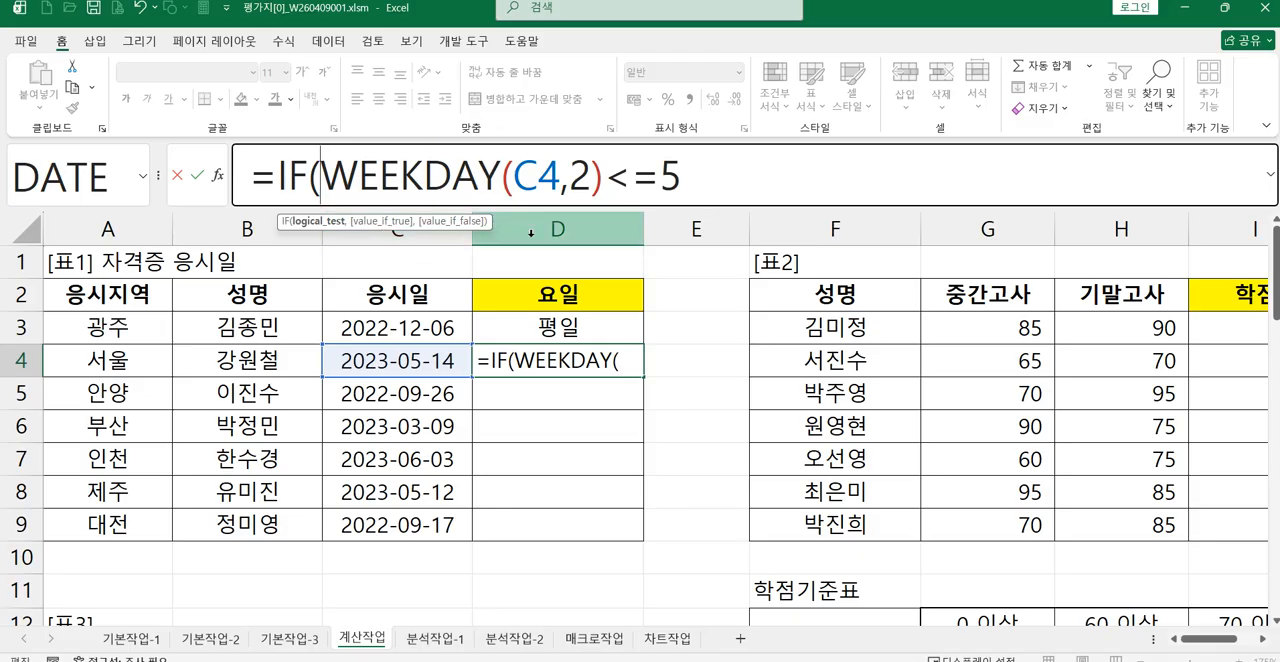
# Step: Complete D4's IF formula to return "평일" when the condition is true and "주말" otherwise
pyautogui.click(706, 181)
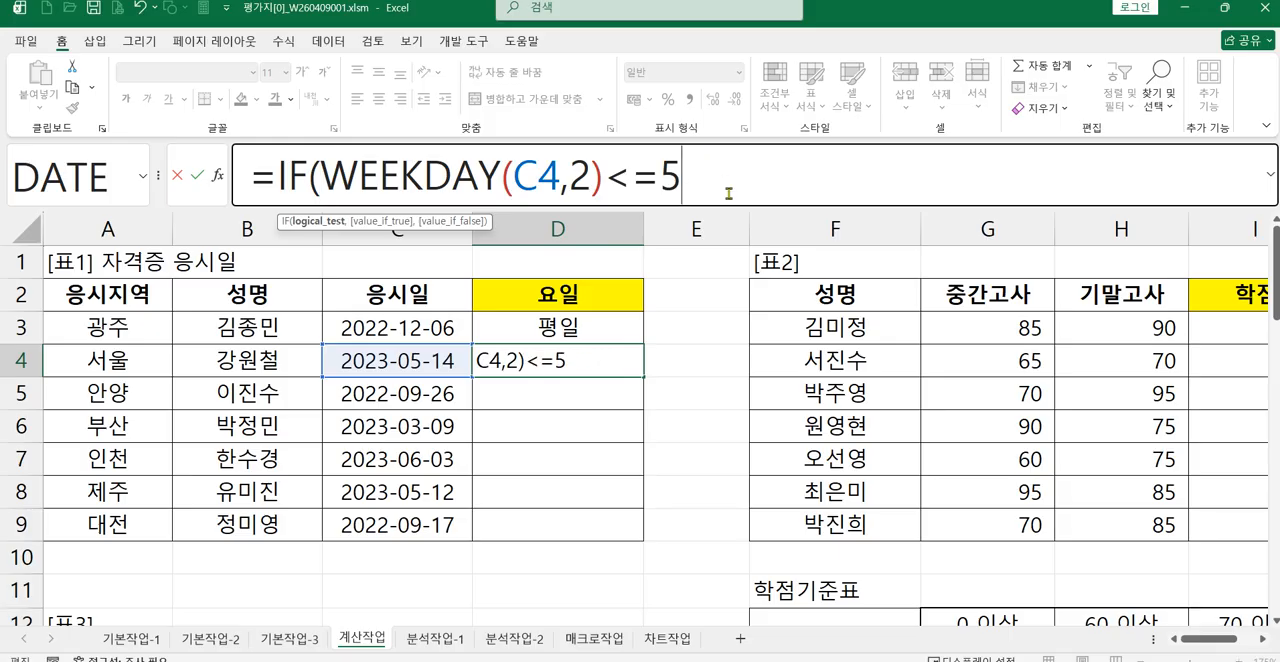
pyautogui.write(', "')
pyautogui.write('yu')
pyautogui.press('BackSpace')
pyautogui.press('BackSpace')
pyautogui.press('Hangul')
pyautogui.write('ㅍㅕㅇㅇㅣ')
pyautogui.press('BackSpace')
pyautogui.press('BackSpace')
pyautogui.press('BackSpace')
pyautogui.write('ㅍㅕㅇㅇㅣㄹ"')
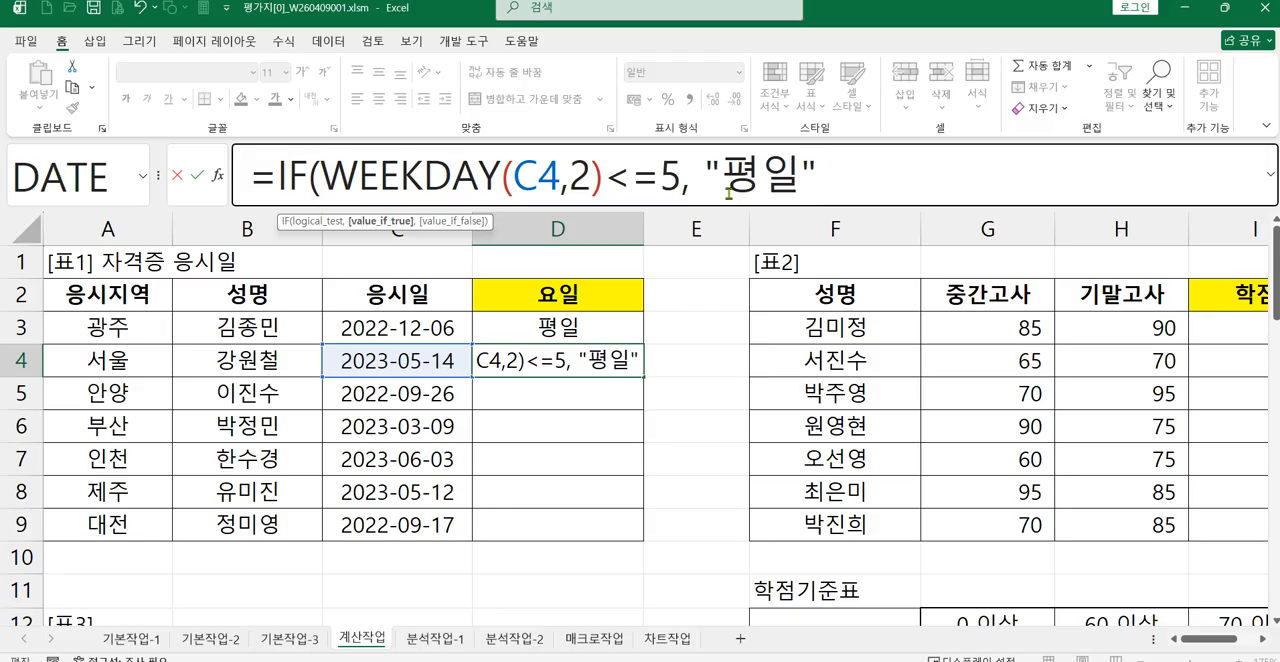
pyautogui.write(', "')
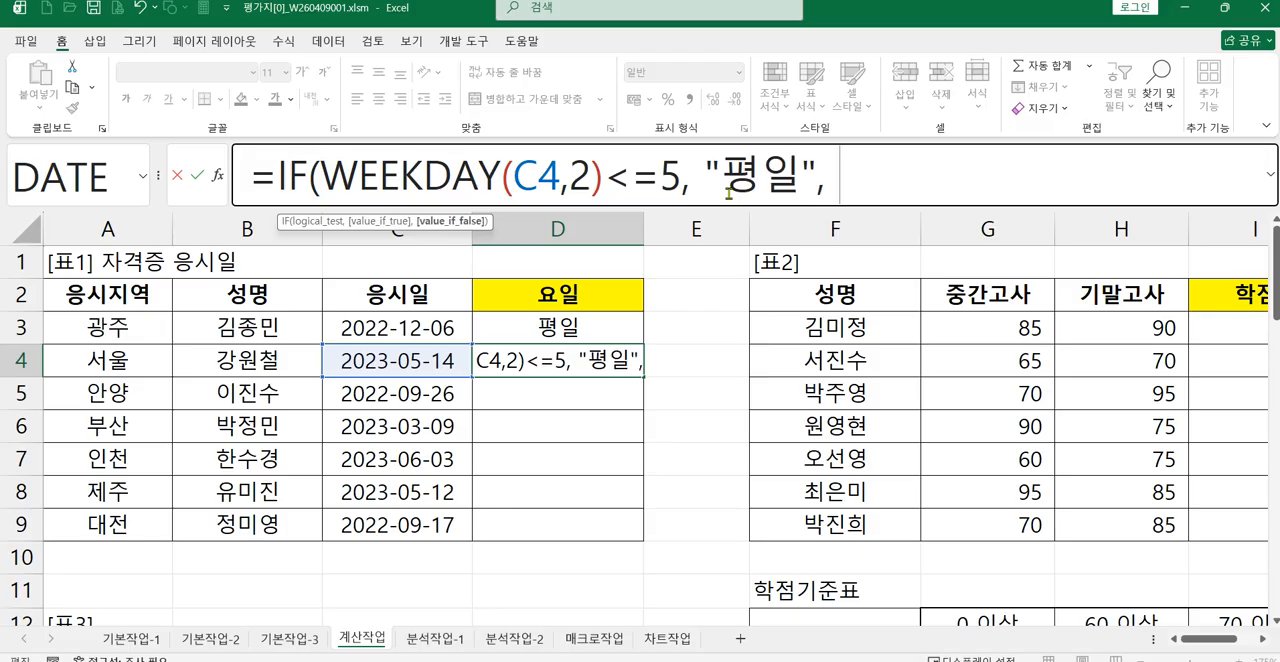
pyautogui.write('ㅈㅜㅁㅏㄹ" )')
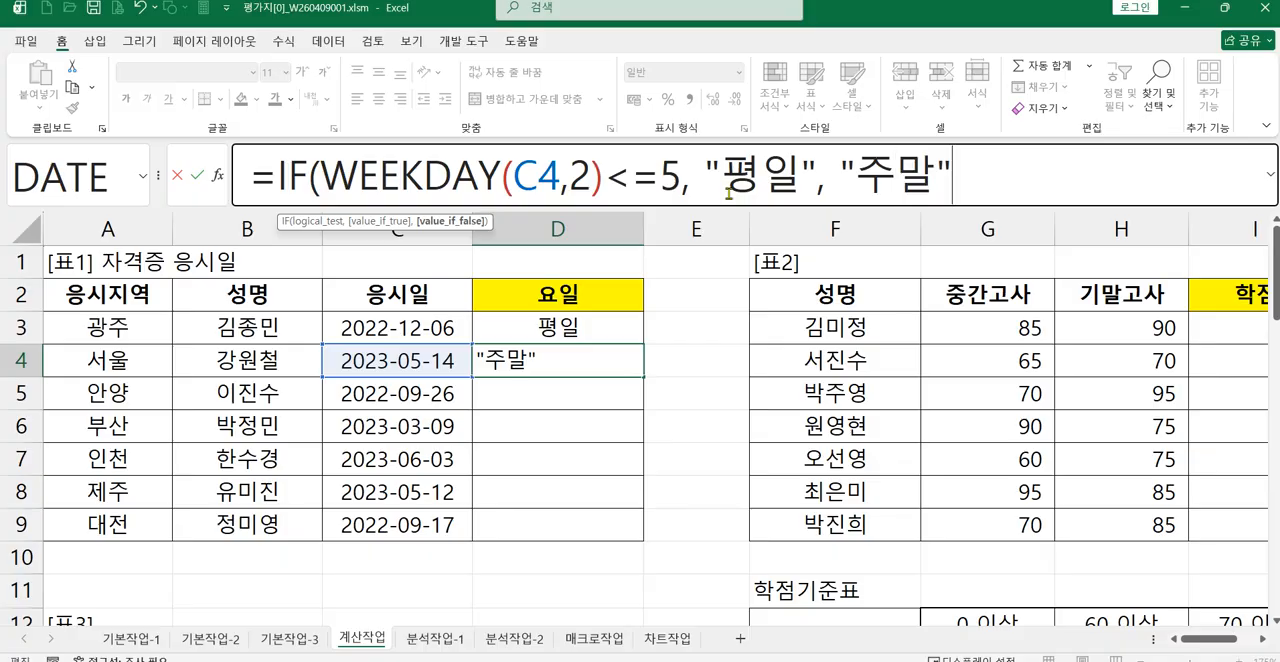
pyautogui.press('Return')
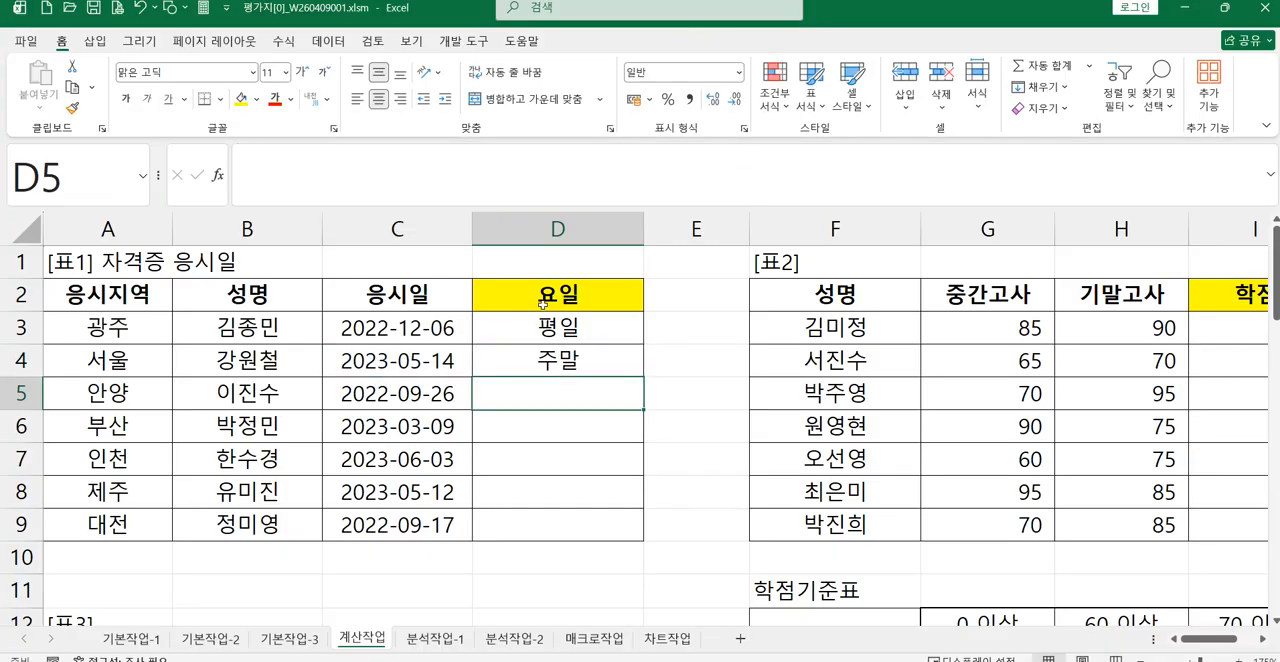
# Step: Fill D4's formula down through D9, then select the 요일 cells to check the formulas
pyautogui.click(529, 358)
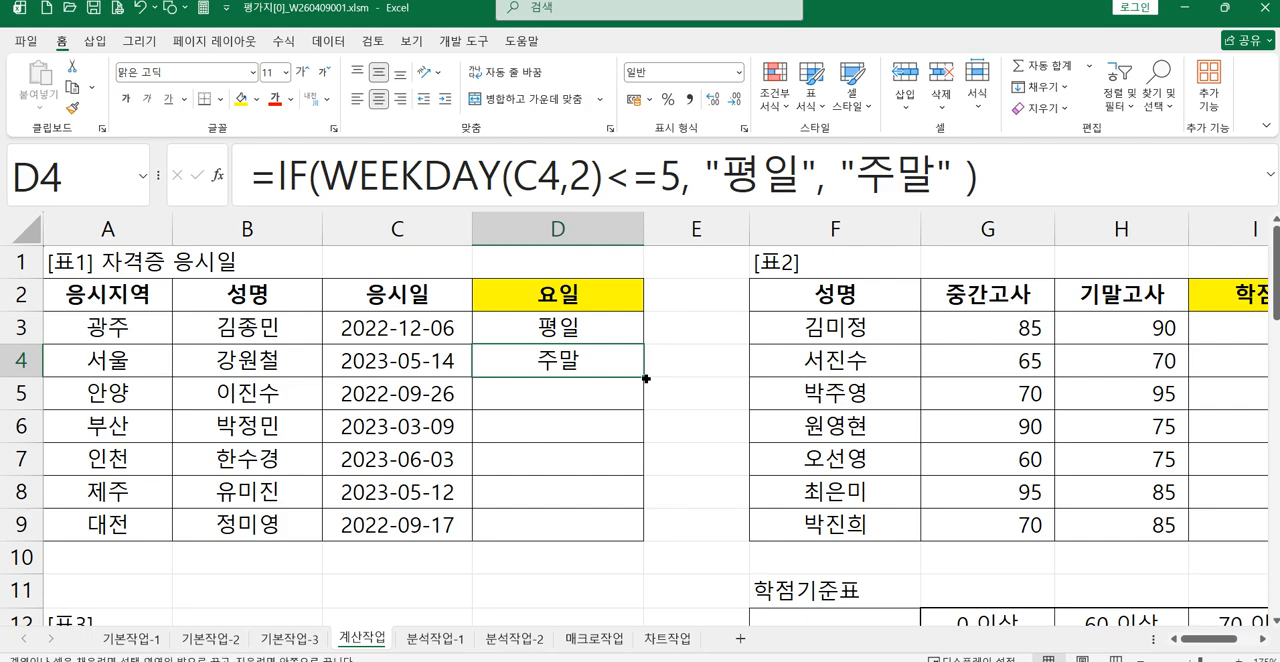
pyautogui.moveTo(646, 378); pyautogui.dragTo(638, 540)
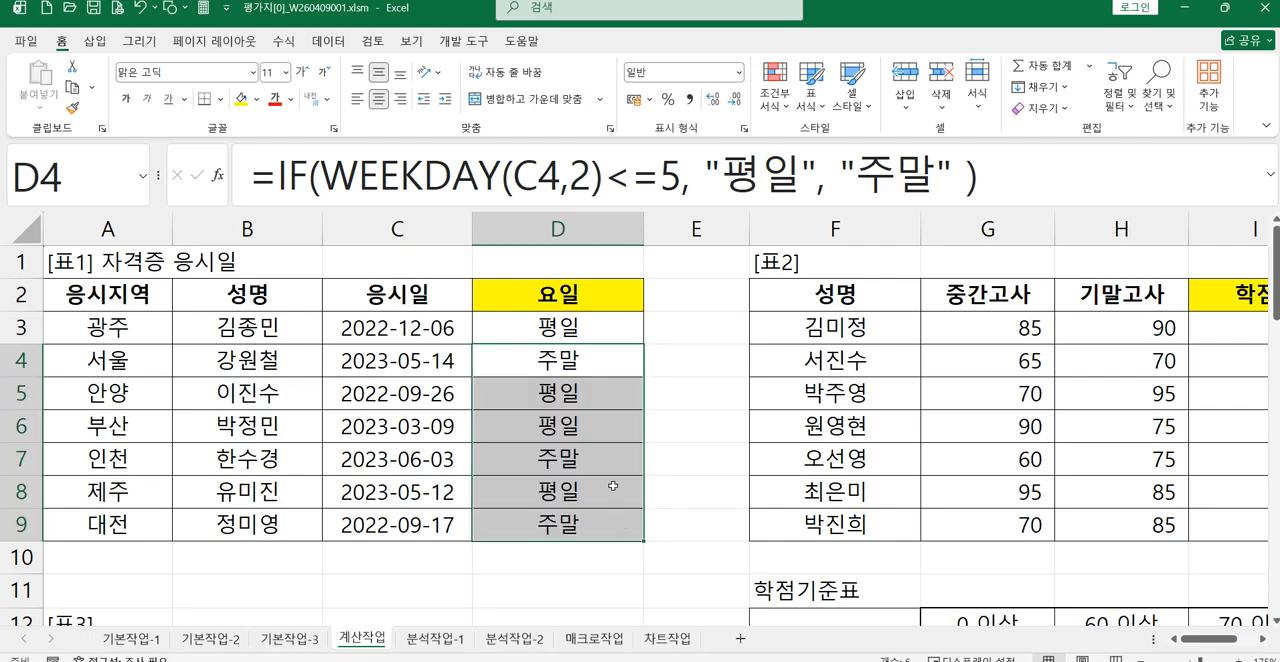
pyautogui.click(581, 323)
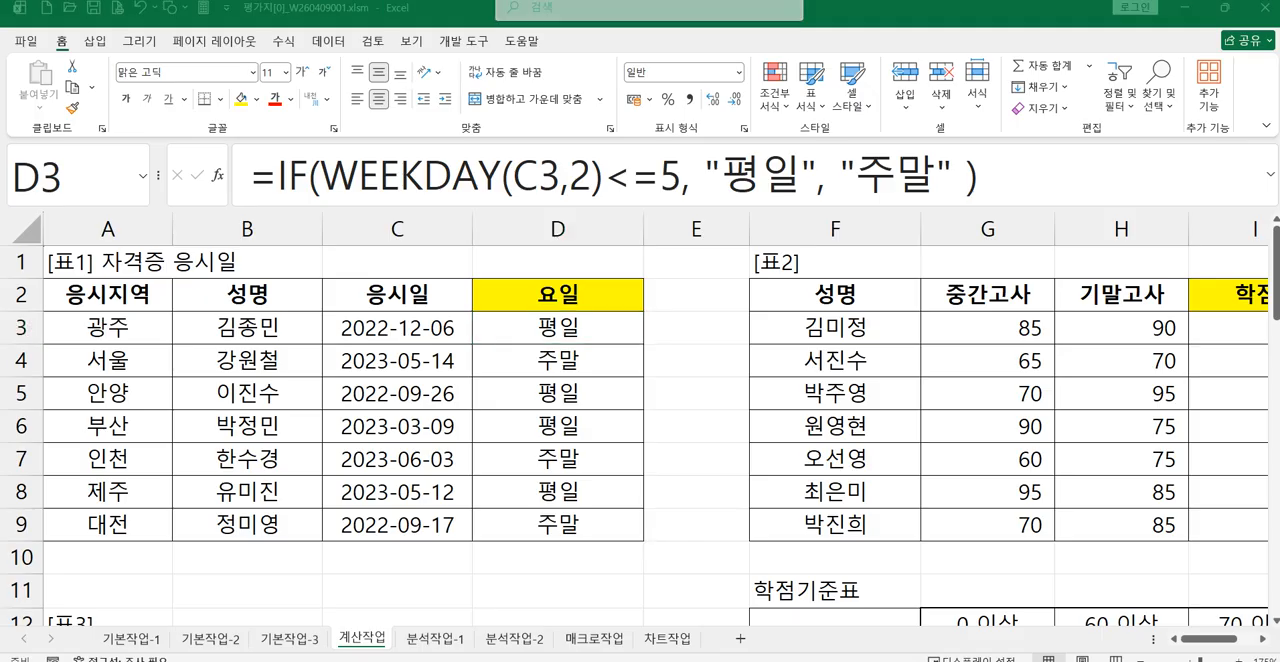
pyautogui.moveTo(558, 361); pyautogui.dragTo(582, 528)
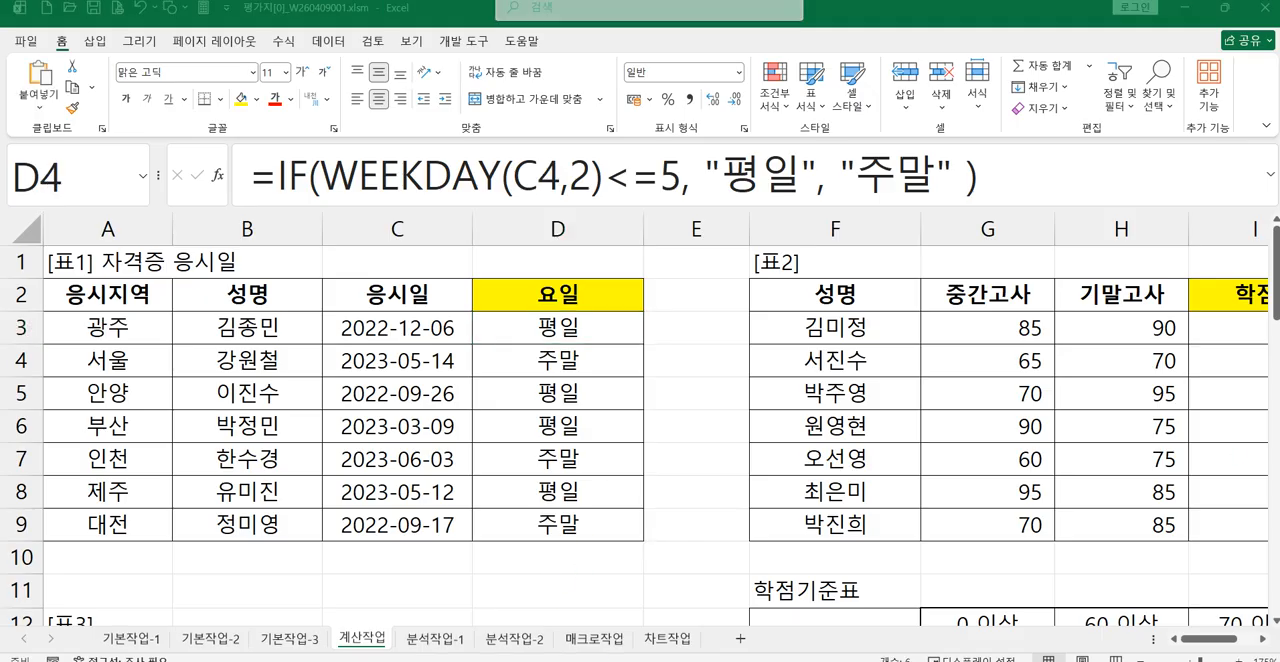
# Step: Switch to ChatGPT in the browser and review the earlier conversation about the 요일 formula, from the pasted table to the IF and WEEKDAY answer
pyautogui.click(627, 628)
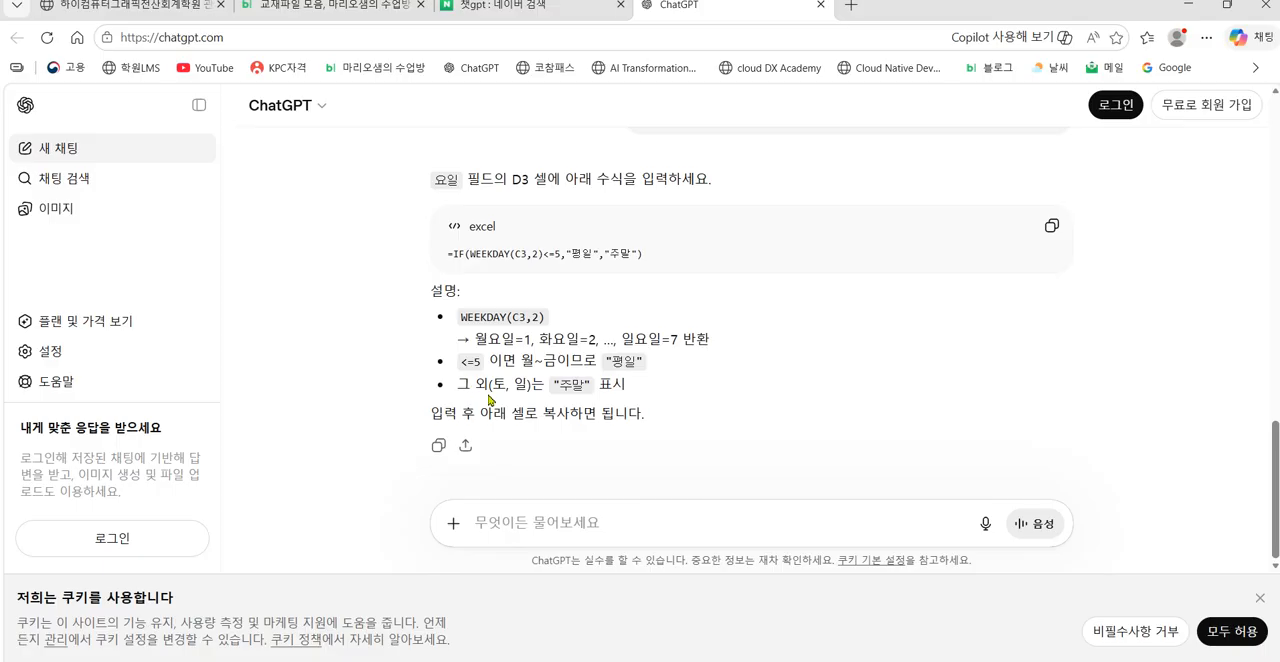
pyautogui.scroll(2, 490, 398)
pyautogui.scroll(10, 490, 395)
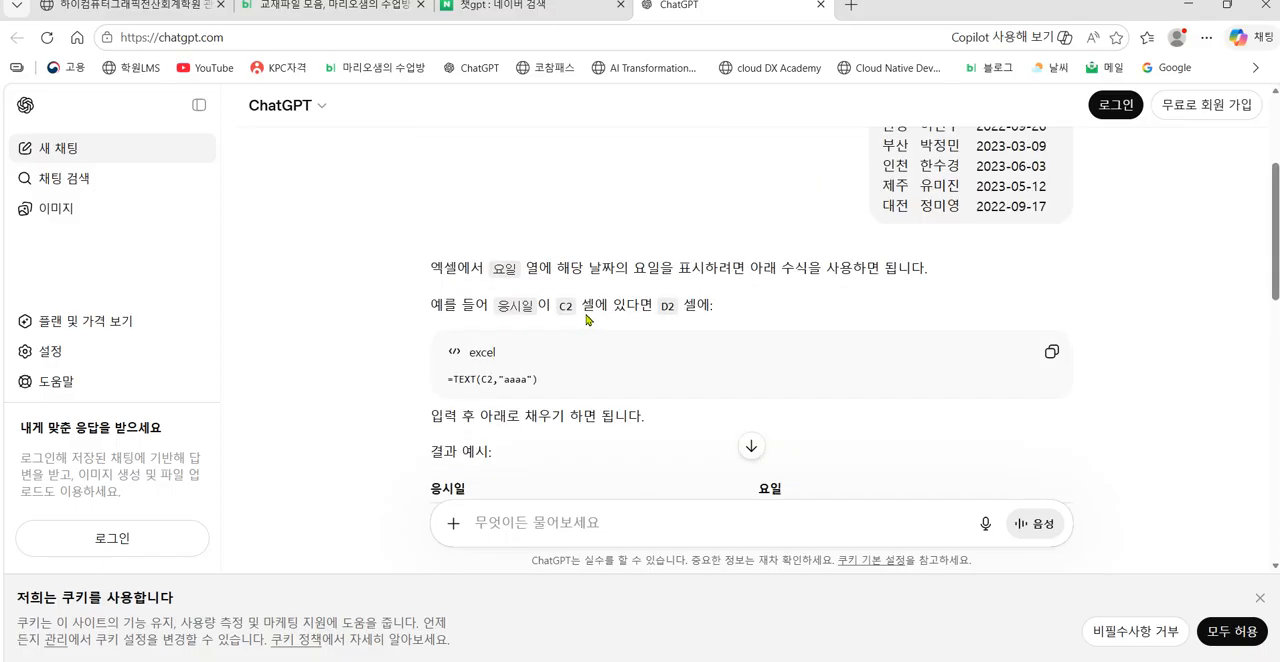
pyautogui.scroll(3, 876, 217)
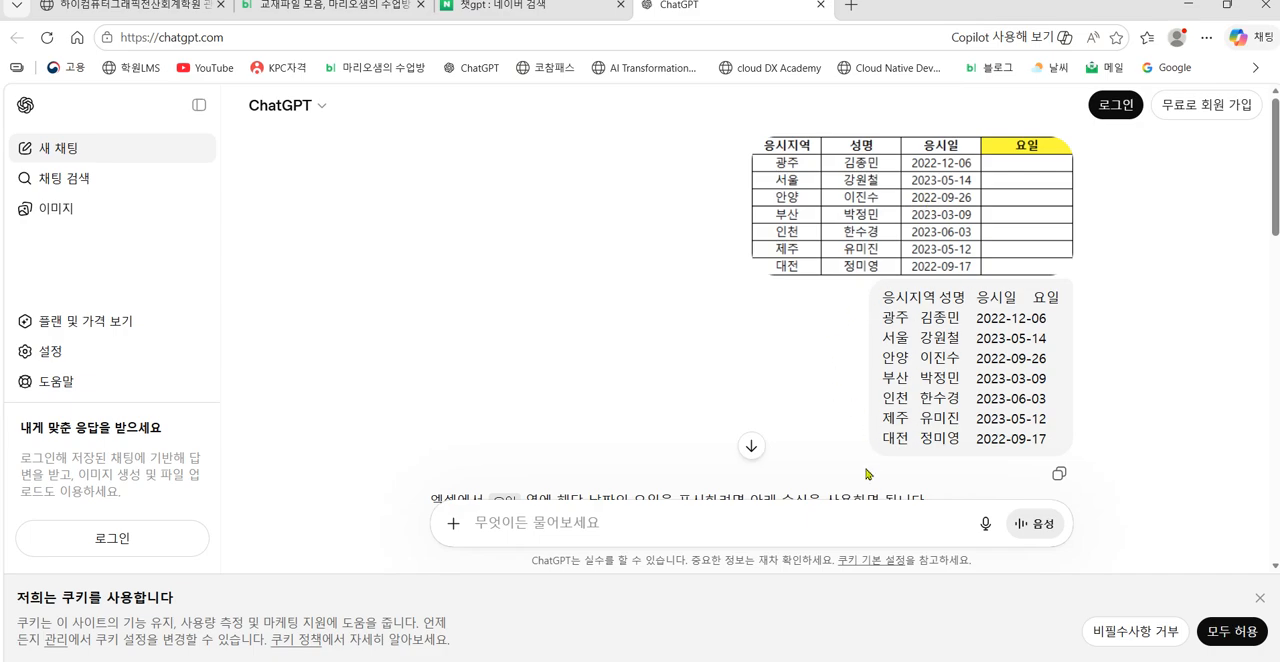
pyautogui.scroll(-2, 850, 472)
pyautogui.scroll(-2, 846, 472)
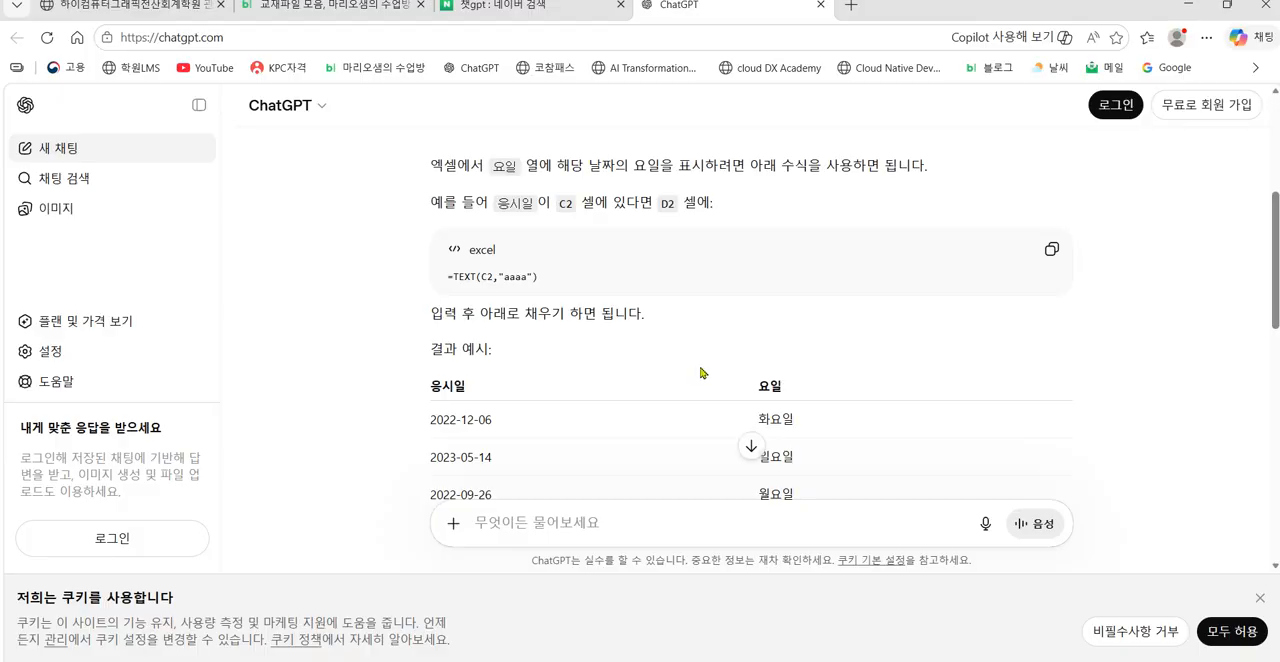
pyautogui.scroll(-9, 701, 372)
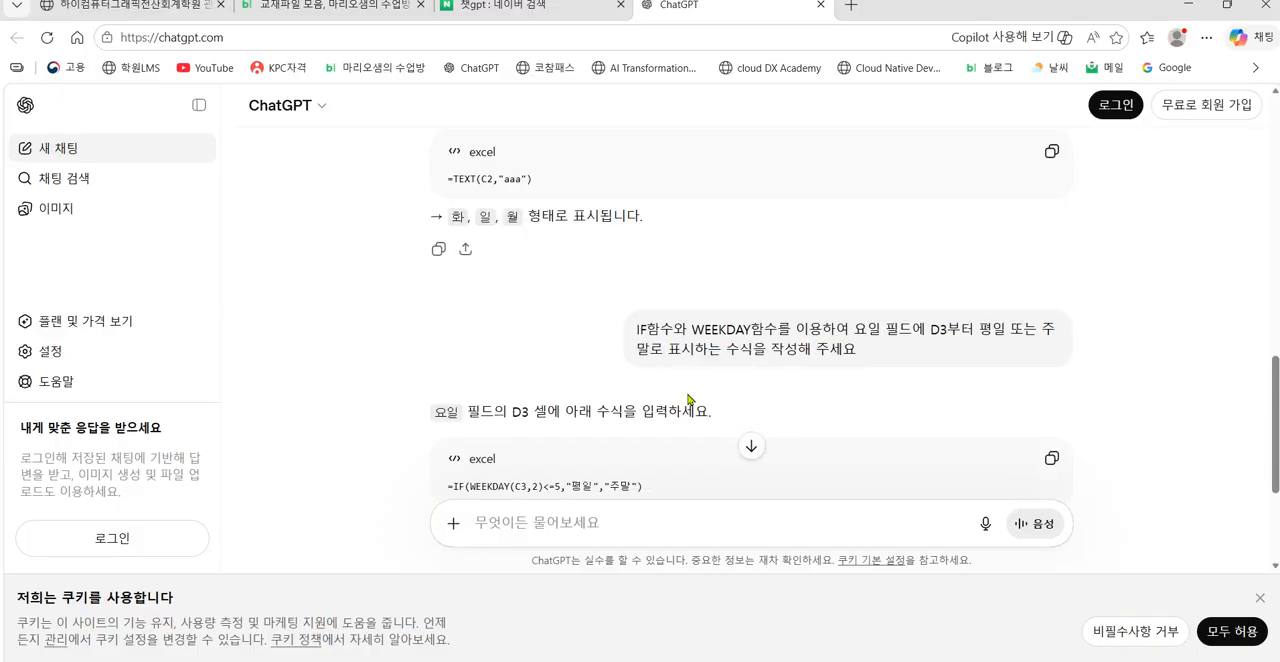
pyautogui.scroll(-1, 686, 400)
# Step: Begin a new ChatGPT prompt with "네 좋습니다 그럼 IF함수와 관련된"
pyautogui.click(597, 523)
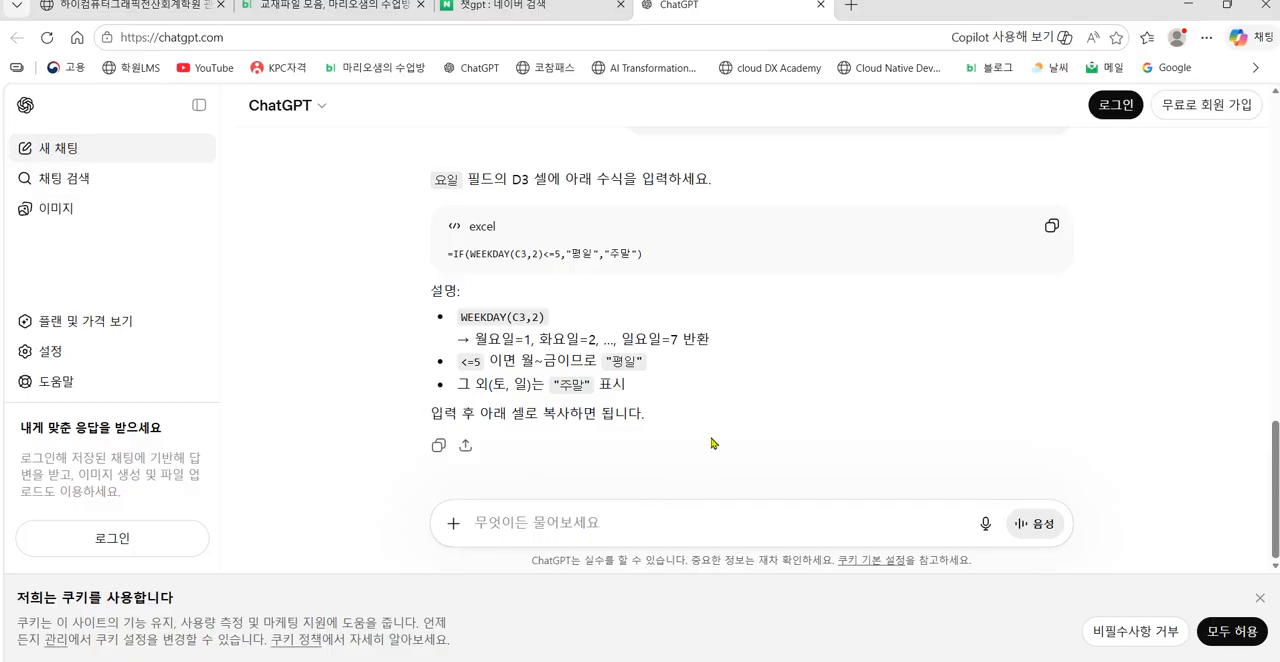
pyautogui.write('j')
pyautogui.press('BackSpace')
pyautogui.write('if')
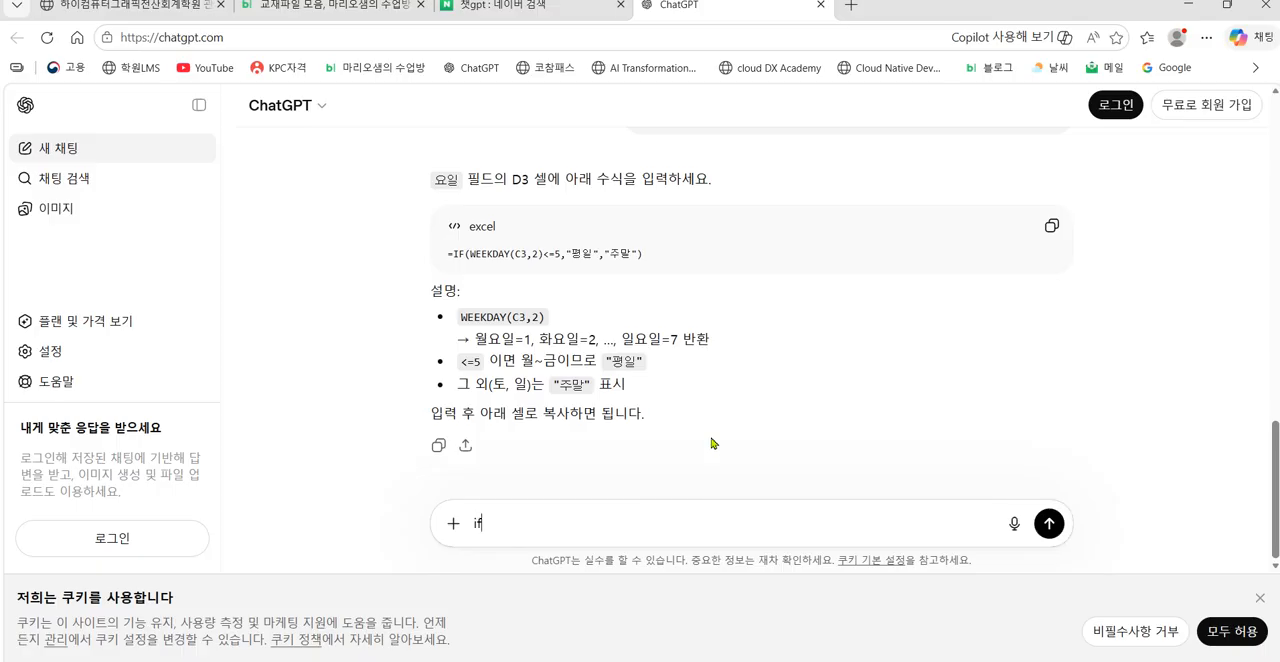
pyautogui.write('g')
pyautogui.press('BackSpace')
pyautogui.press('BackSpace')
pyautogui.write('sp')
pyautogui.press('BackSpace')
pyautogui.press('BackSpace')
pyautogui.write('네 좋습니다')
pyautogui.write('그럼 ')
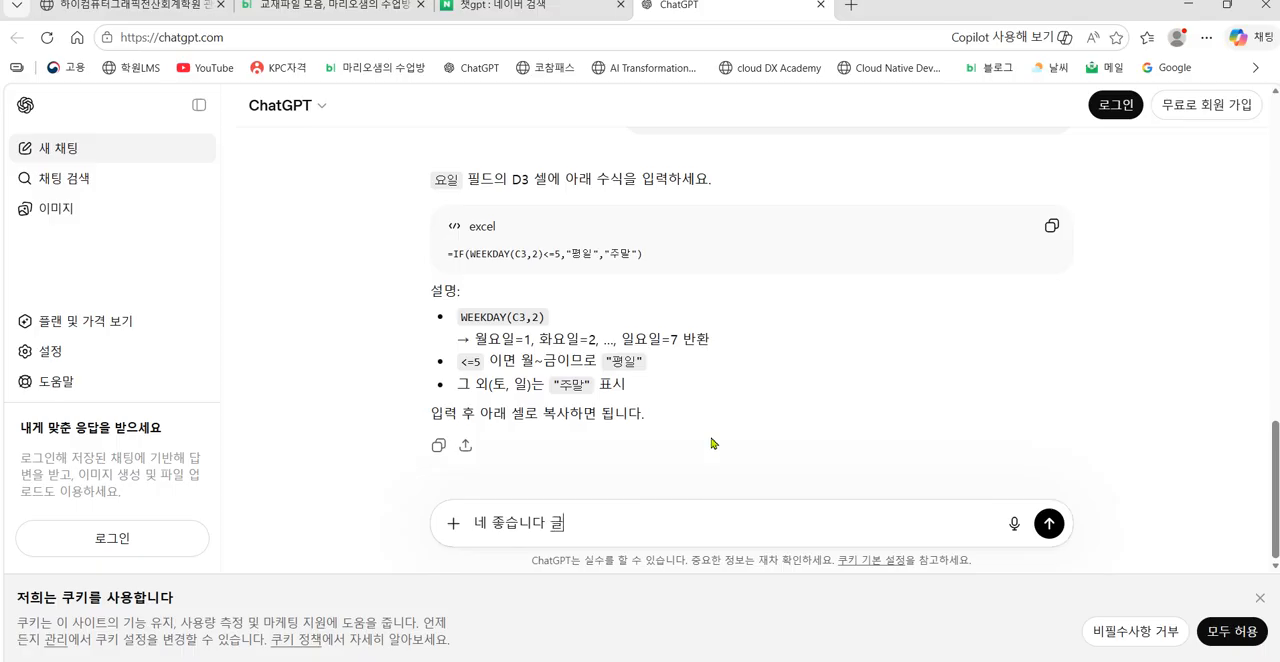
pyautogui.write('IF')
pyautogui.write('함수와 ㄱ고')
pyautogui.press('BackSpace')
pyautogui.press('BackSpace')
pyautogui.press('BackSpace')
pyautogui.write('관련된 ')
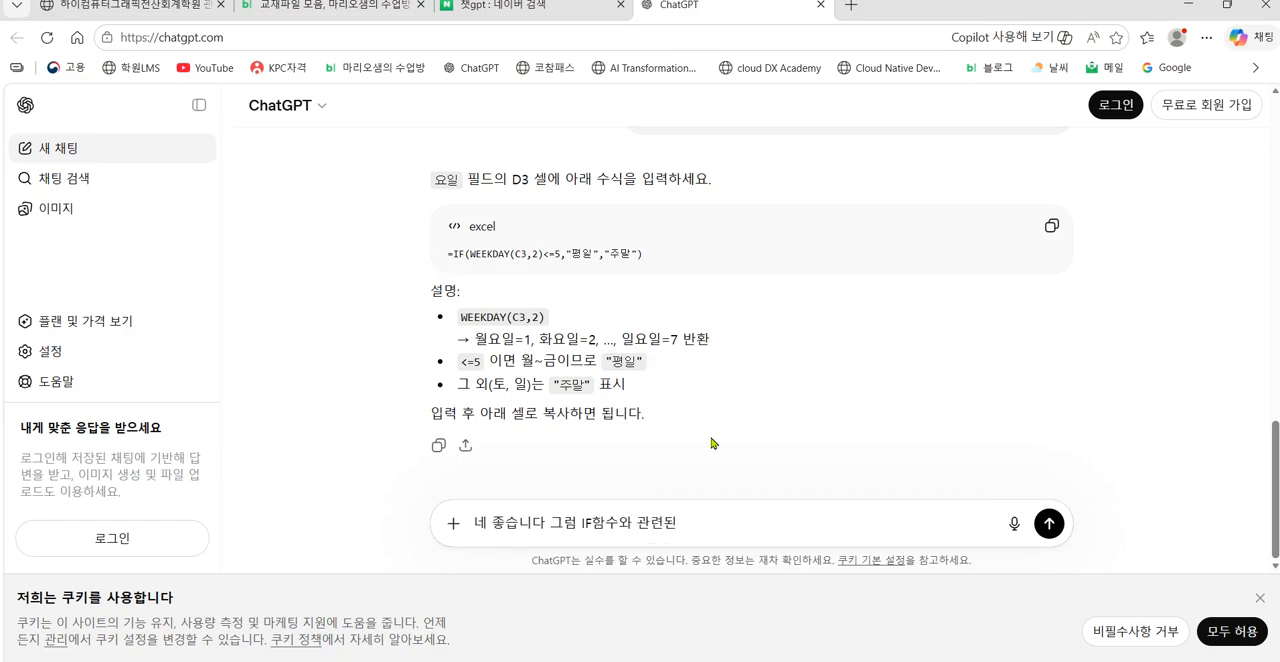
pyautogui.write('컴활2급 피')
pyautogui.write('ㄹ기시험 ')
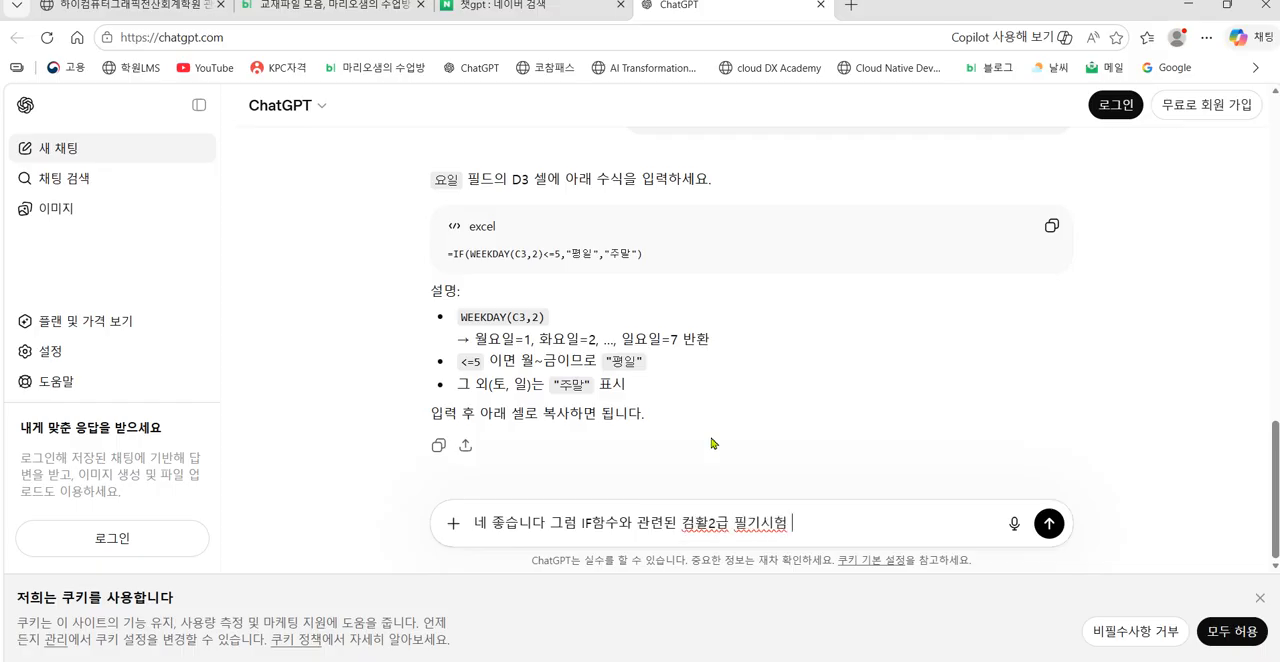
pyautogui.write('기출문제 ')
pyautogui.write('5ㄱㅐ만 ')
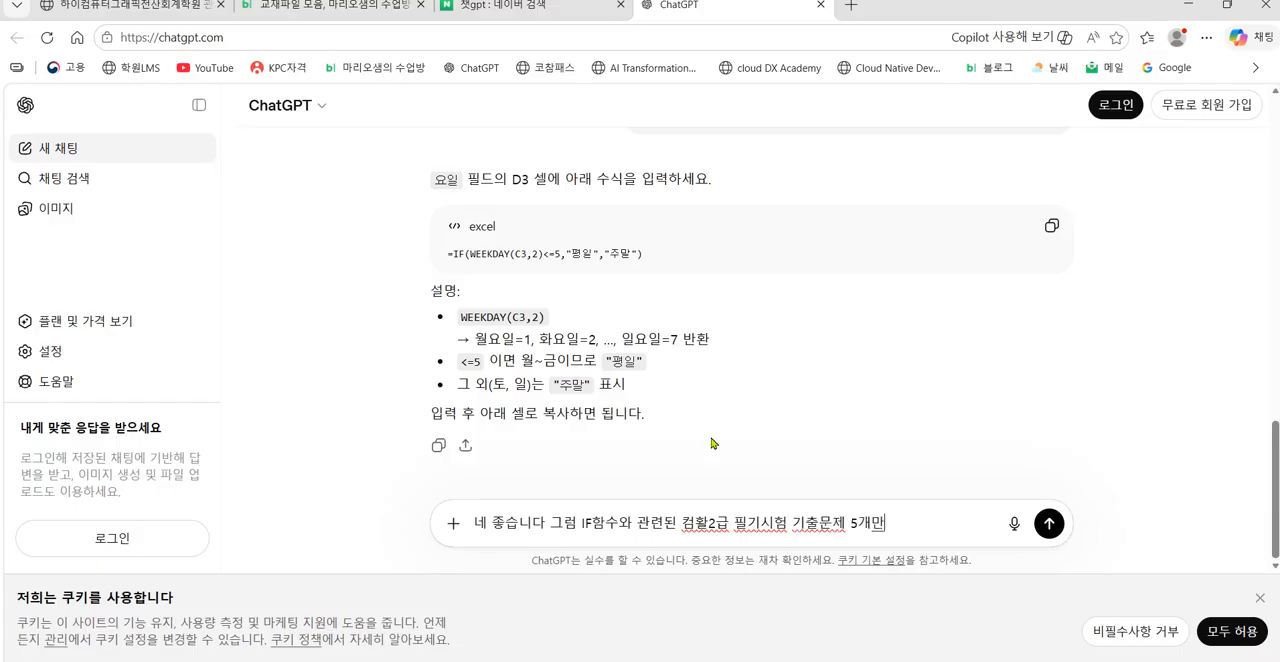
pyautogui.write('ㅂ뽑아주세요')
# Step: Finish the prompt with "컴활2급 필기시험 기출문제 5개만 뽑아주세요" and send it
pyautogui.press('Return')
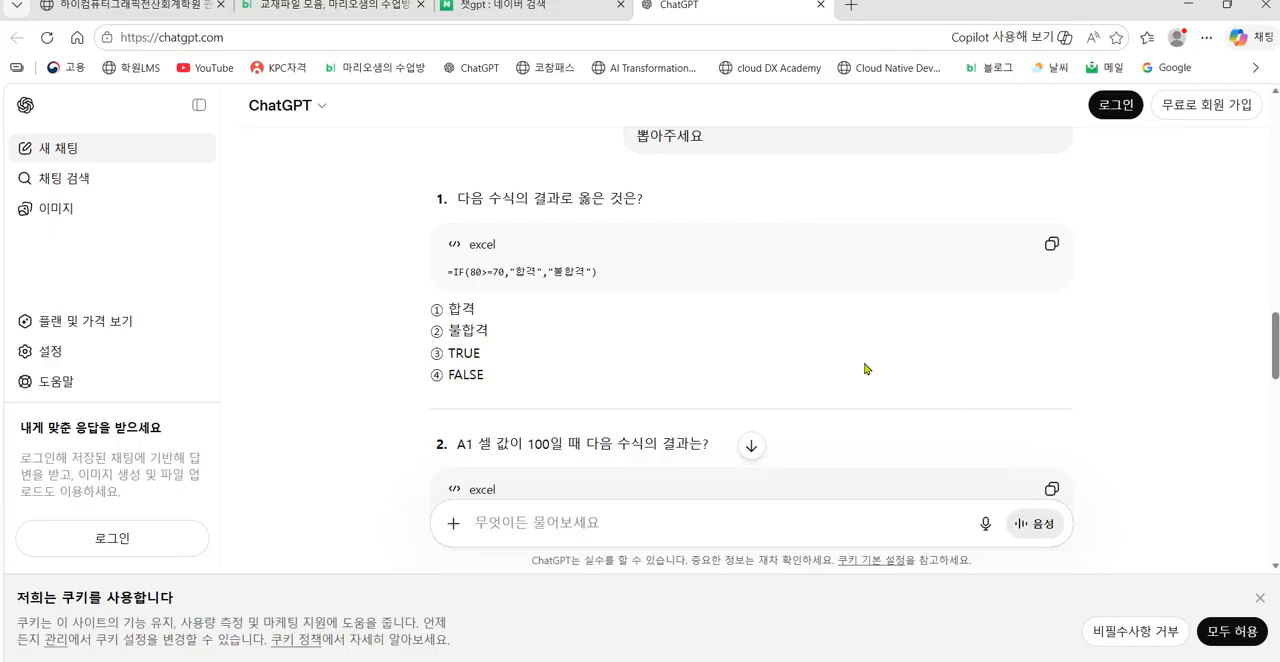
# Step: Read through the generated IF function exam questions down to the answer key
pyautogui.scroll(-3, 860, 398)
pyautogui.scroll(-3, 726, 367)
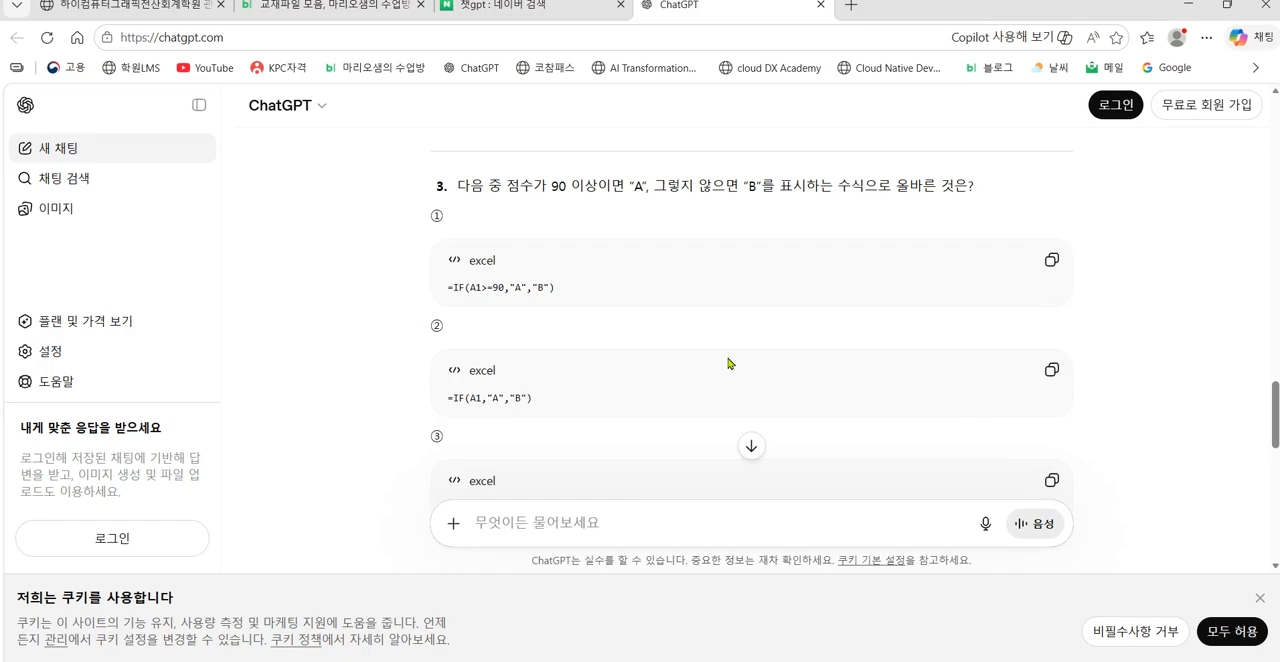
pyautogui.scroll(-10, 728, 363)
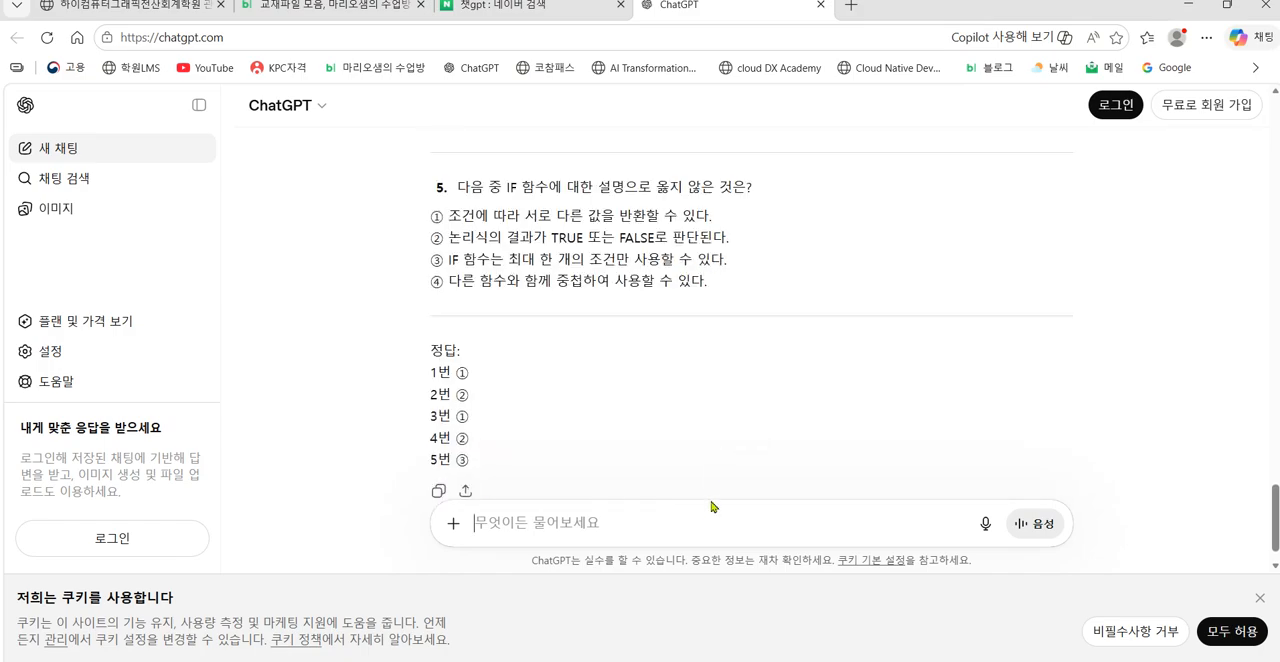
# Step: Begin a new ChatGPT prompt with "네 좋습니다 그럼 WEEKDAY함수를 활용한"
pyautogui.write('네')
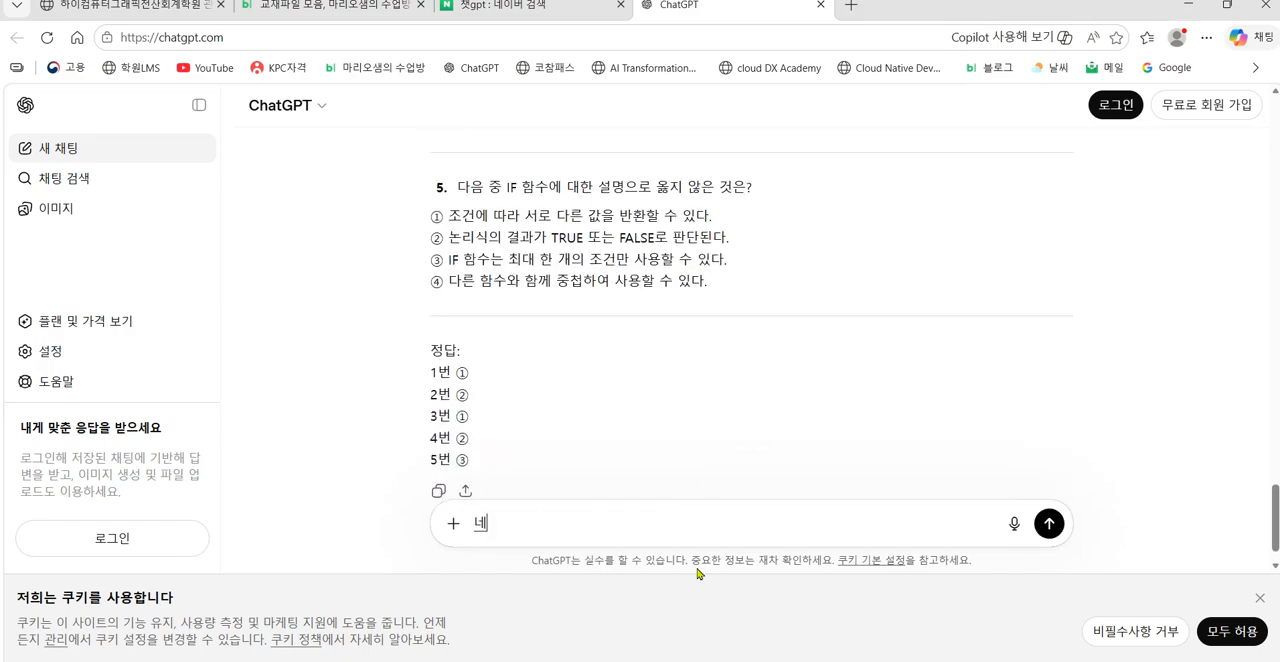
pyautogui.write(' 좋습니다 그럼 WEEK')
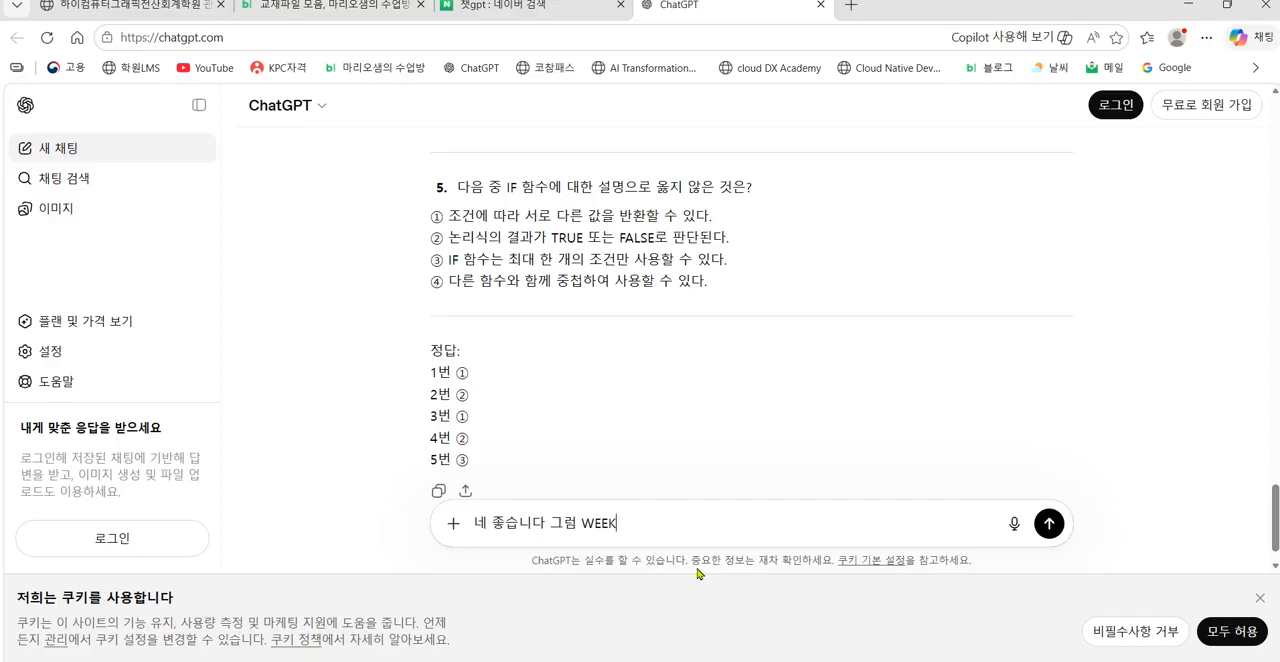
pyautogui.write('DAY함수와 그')
pyautogui.press('BackSpace')
pyautogui.press('BackSpace')
pyautogui.press('BackSpace')
pyautogui.write('를 활용한 ')
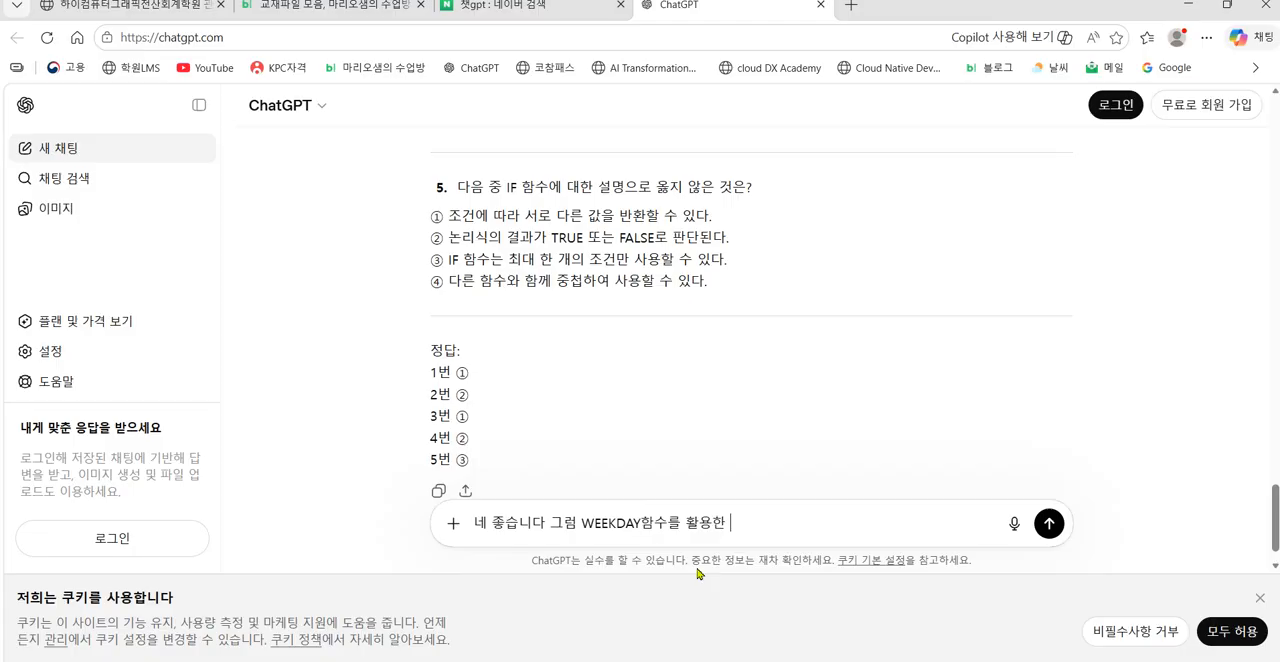
pyautogui.write('컴활2ㄱ')
pyautogui.write(' 필기 시험')
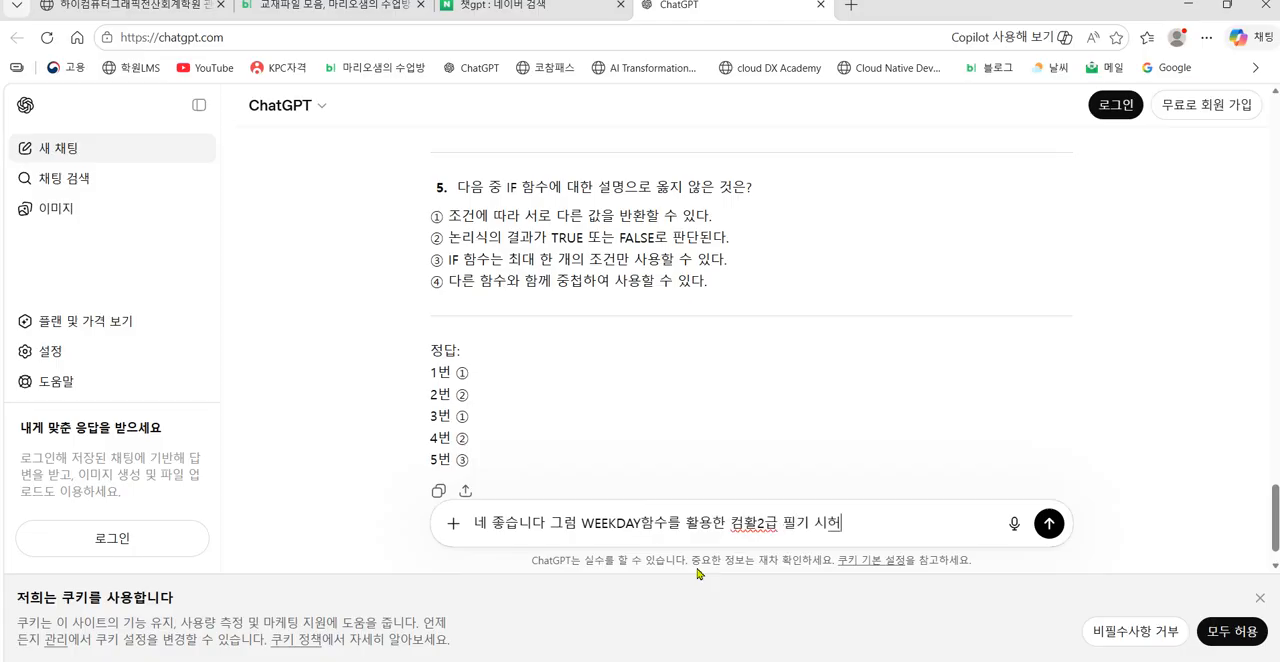
pyautogui.write(' 기출문제')
pyautogui.write('도 ')
pyautogui.write('5개만 뽑아')
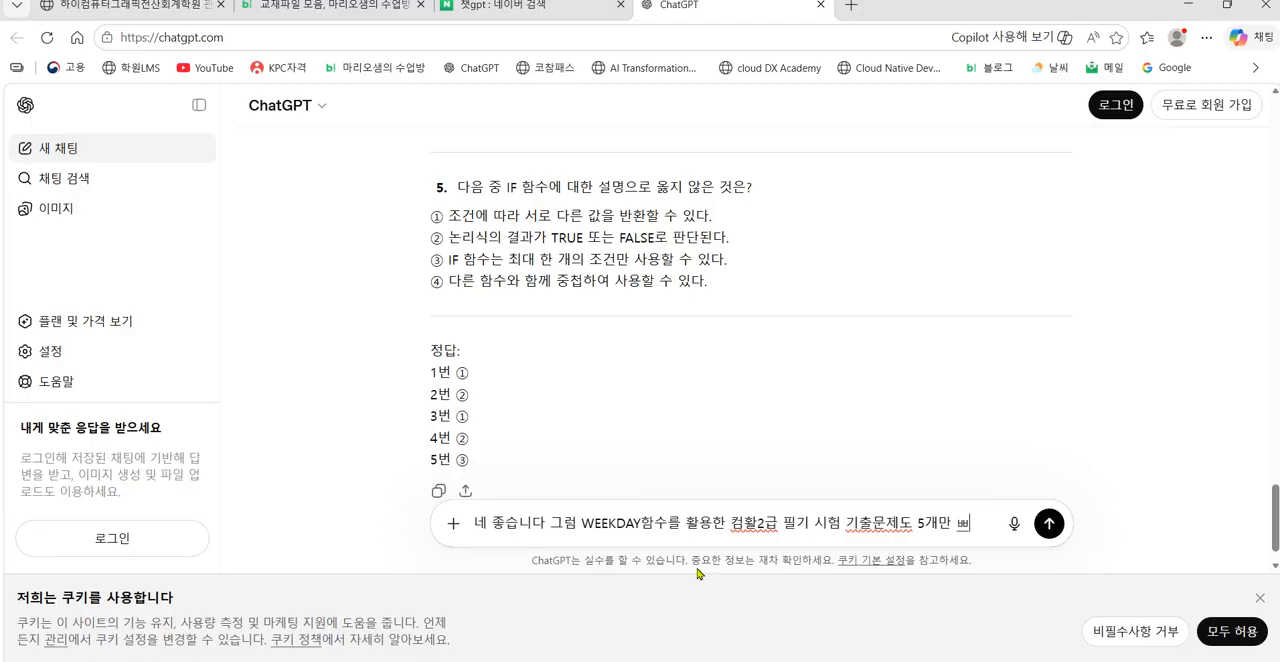
pyautogui.write('주세요')
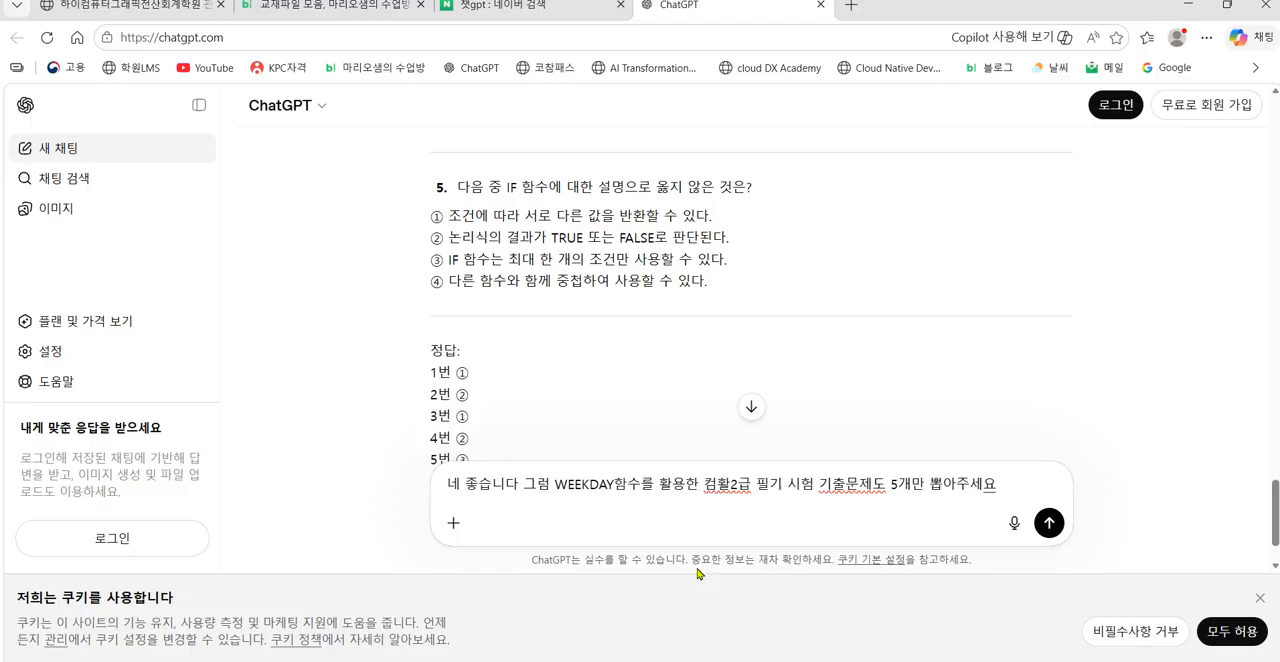
# Step: Complete the prompt with "컴활2급 필기 시험 기출문제도 5개만 뽑아주세요" and send it
pyautogui.press('Return')
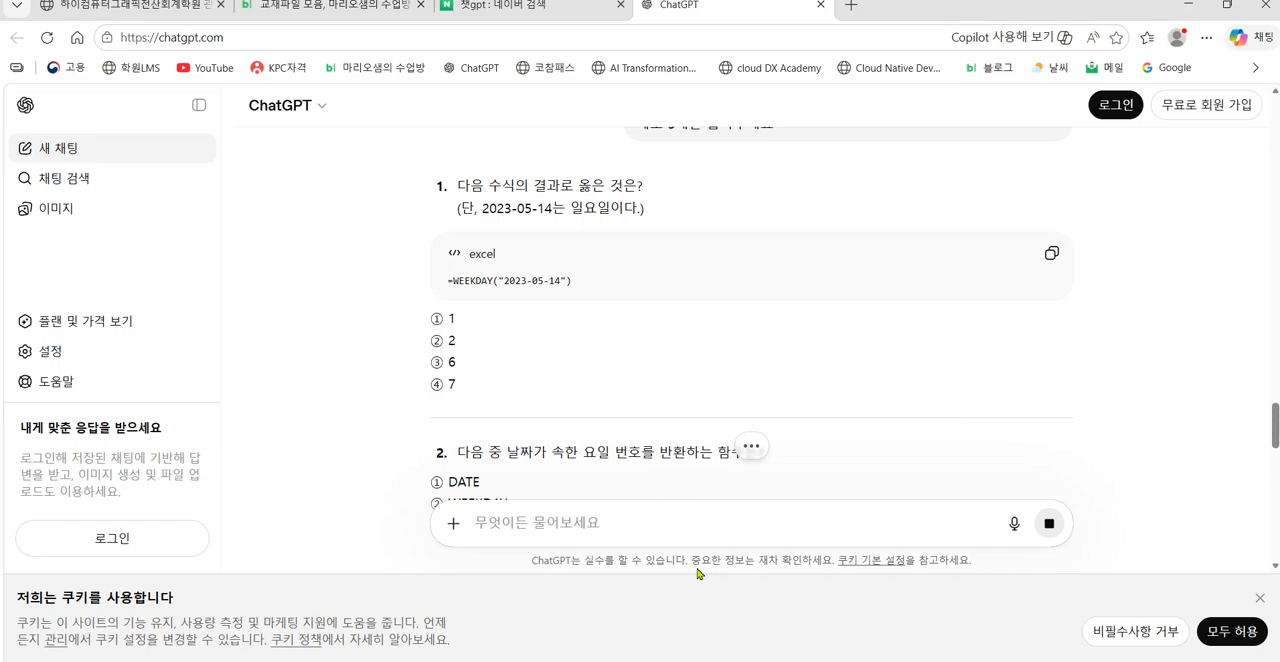
# Step: Read through the generated WEEKDAY function exam questions and their answer key
pyautogui.scroll(-3, 889, 349)
pyautogui.scroll(-8, 885, 360)
pyautogui.scroll(1, 768, 428)
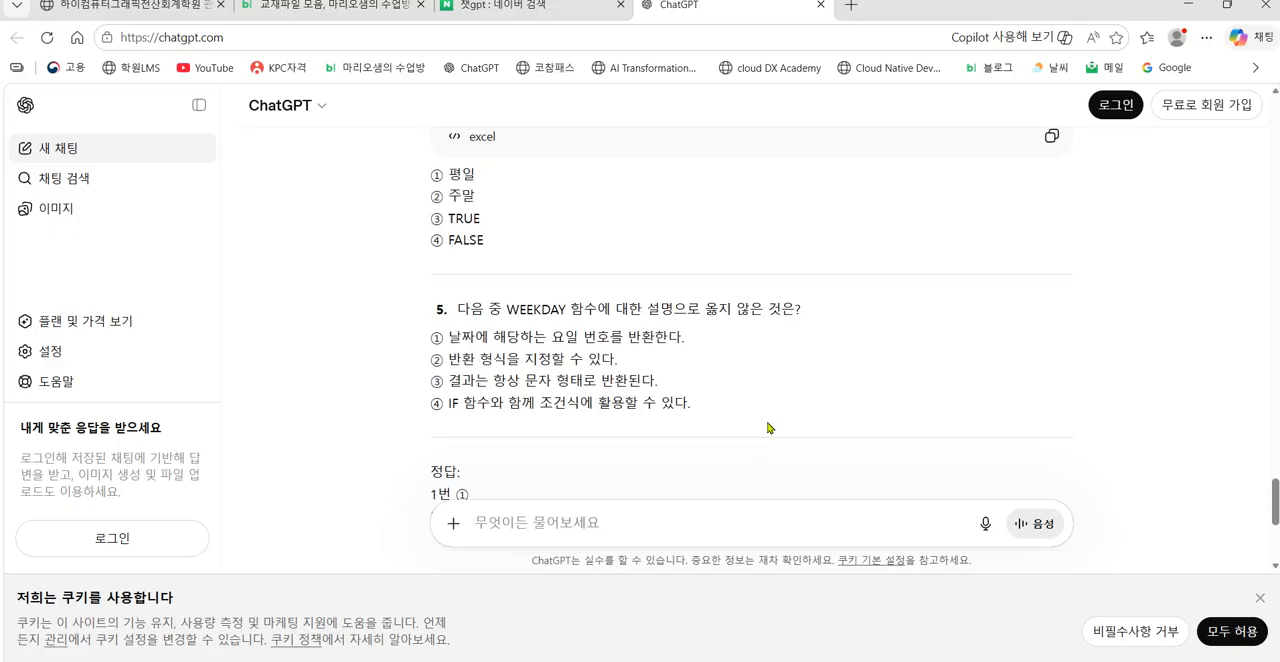
pyautogui.scroll(5, 768, 428)
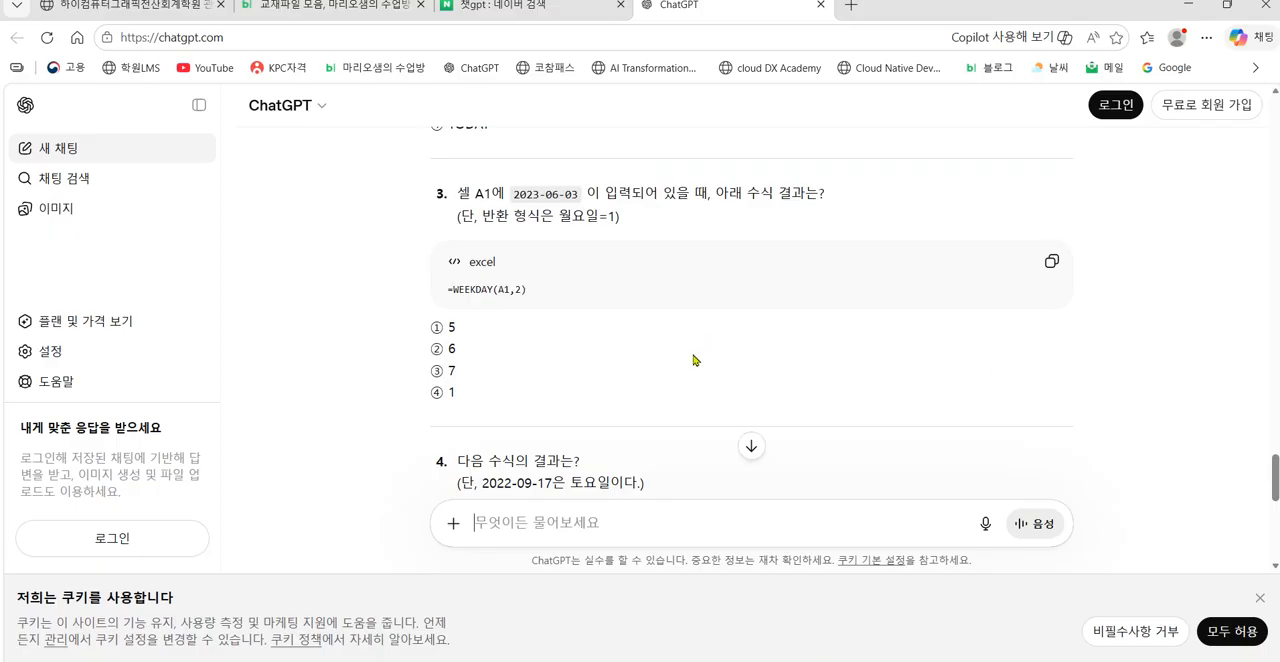
pyautogui.scroll(-2, 694, 368)
pyautogui.scroll(-5, 695, 371)
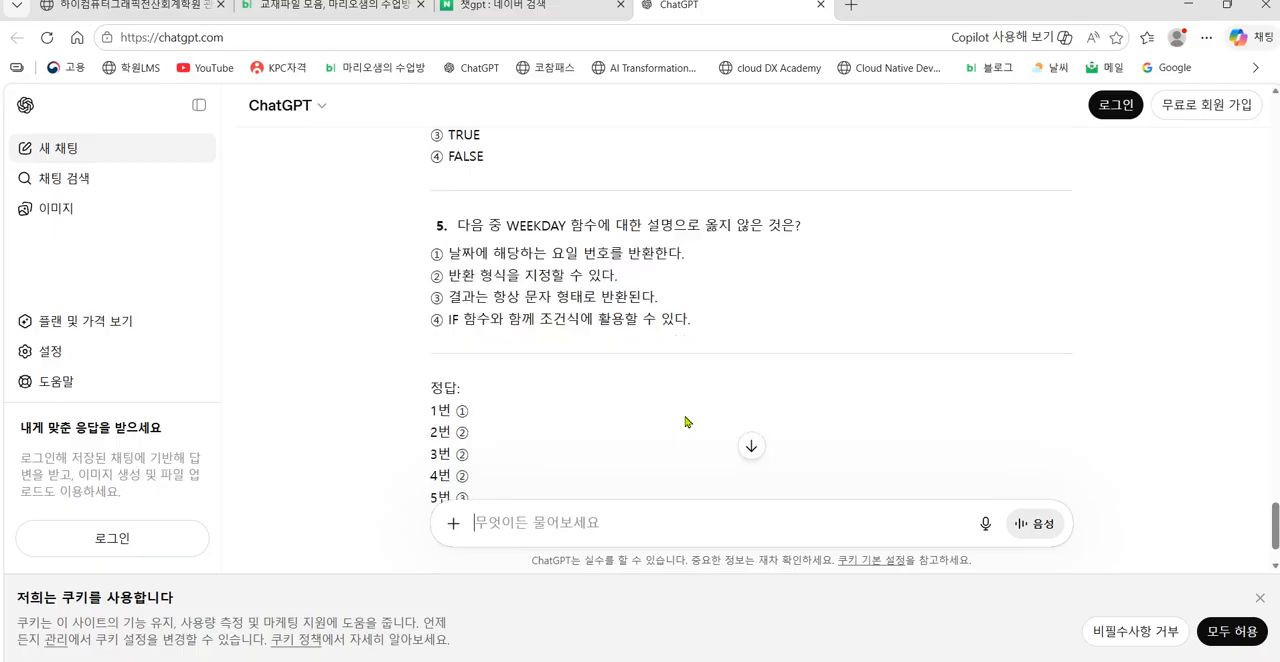
pyautogui.click(670, 528)
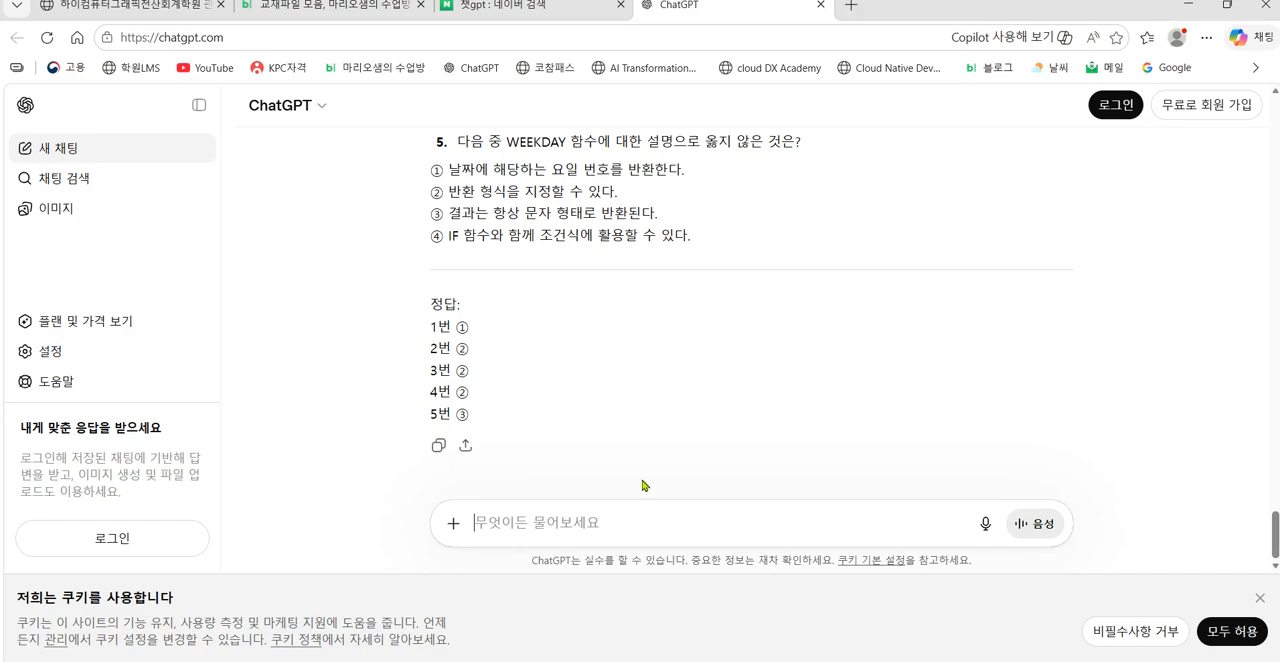
pyautogui.scroll(4, 720, 500)
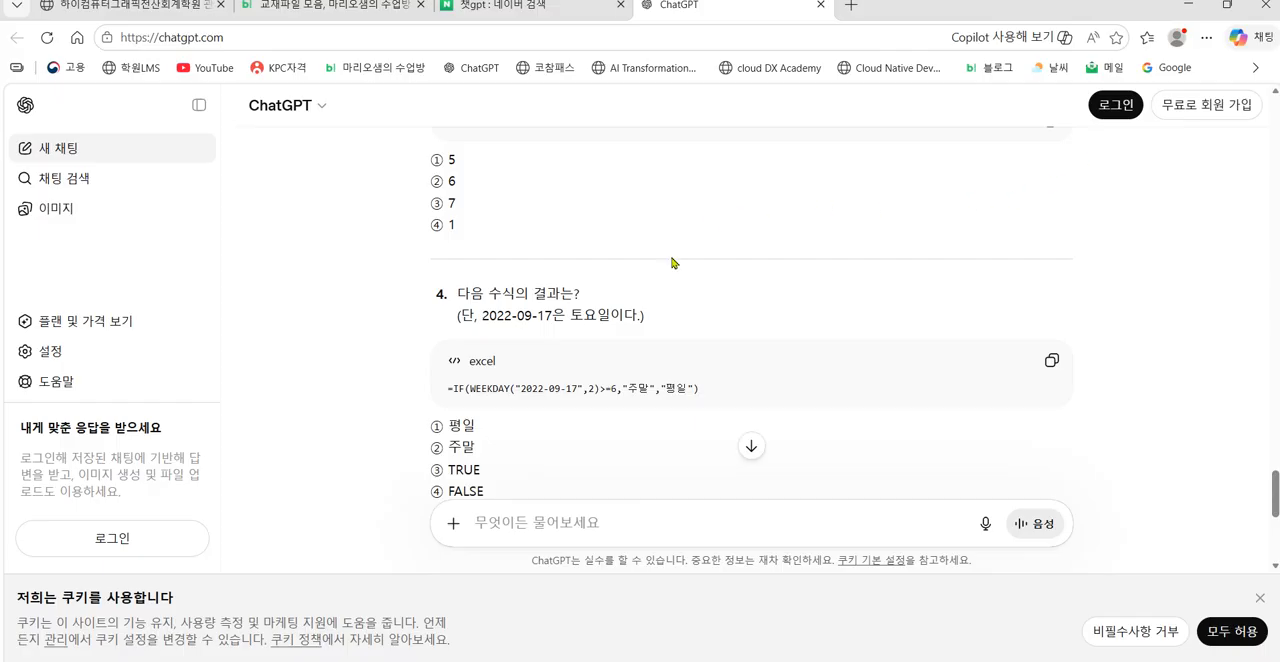
pyautogui.scroll(2, 812, 292)
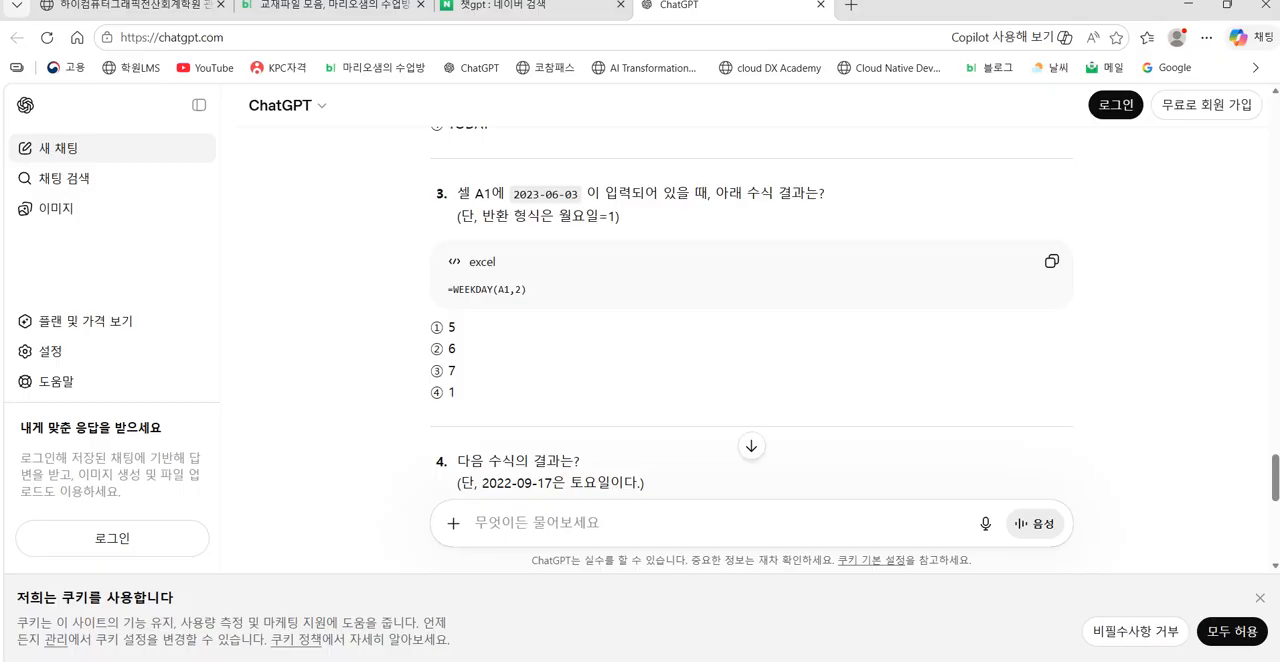
# Step: Switch to Excel and copy 표2 together with the 학점기준표, range F1:K14, on the 계산작업 sheet
pyautogui.hotkey('alt', 'Tab')
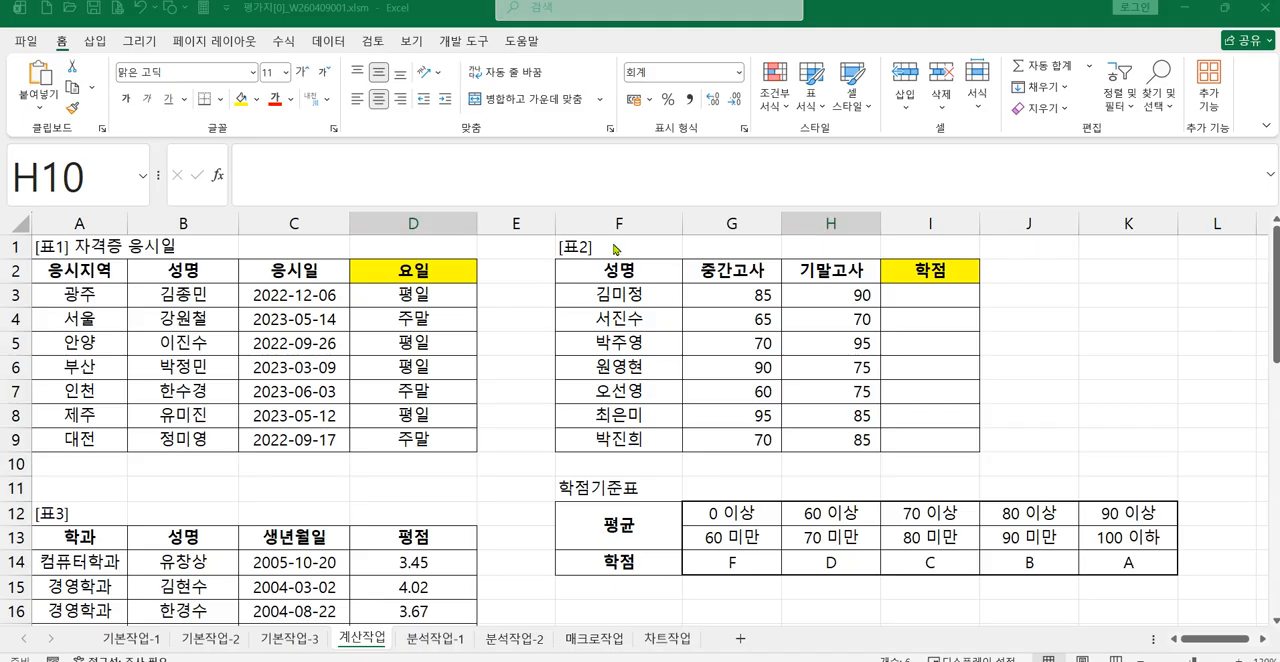
pyautogui.click(613, 247)
pyautogui.click(611, 248)
pyautogui.moveTo(611, 248); pyautogui.dragTo(1110, 565)
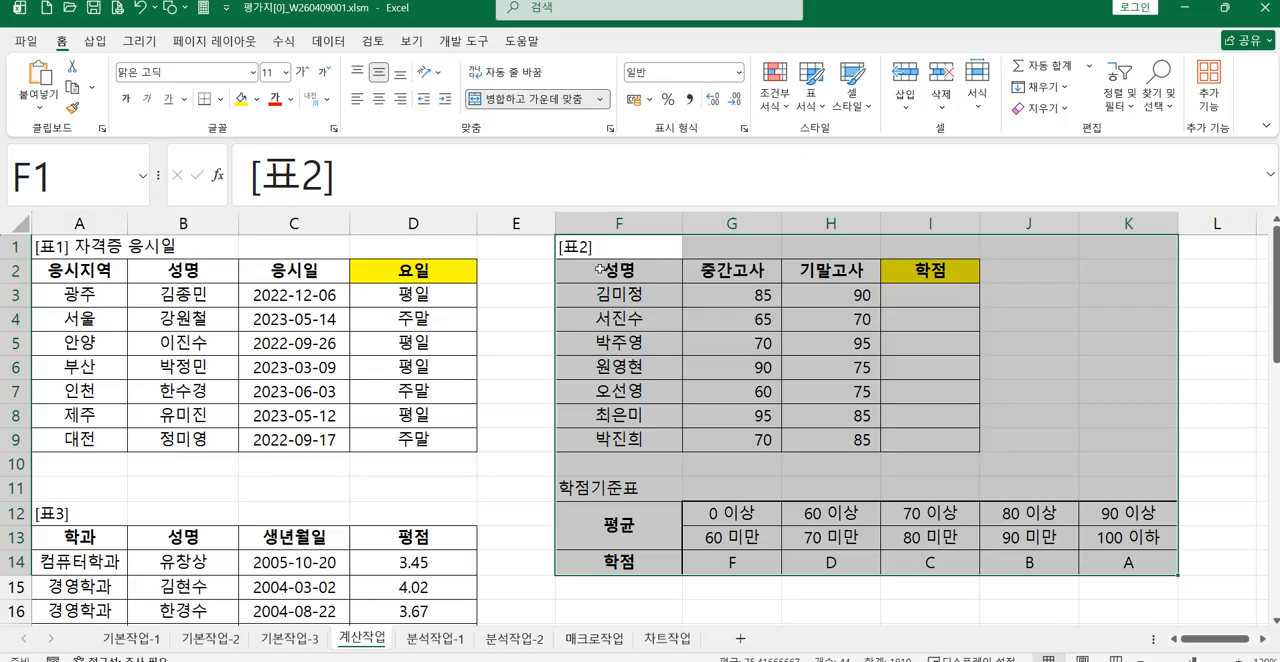
pyautogui.rightClick(702, 399)
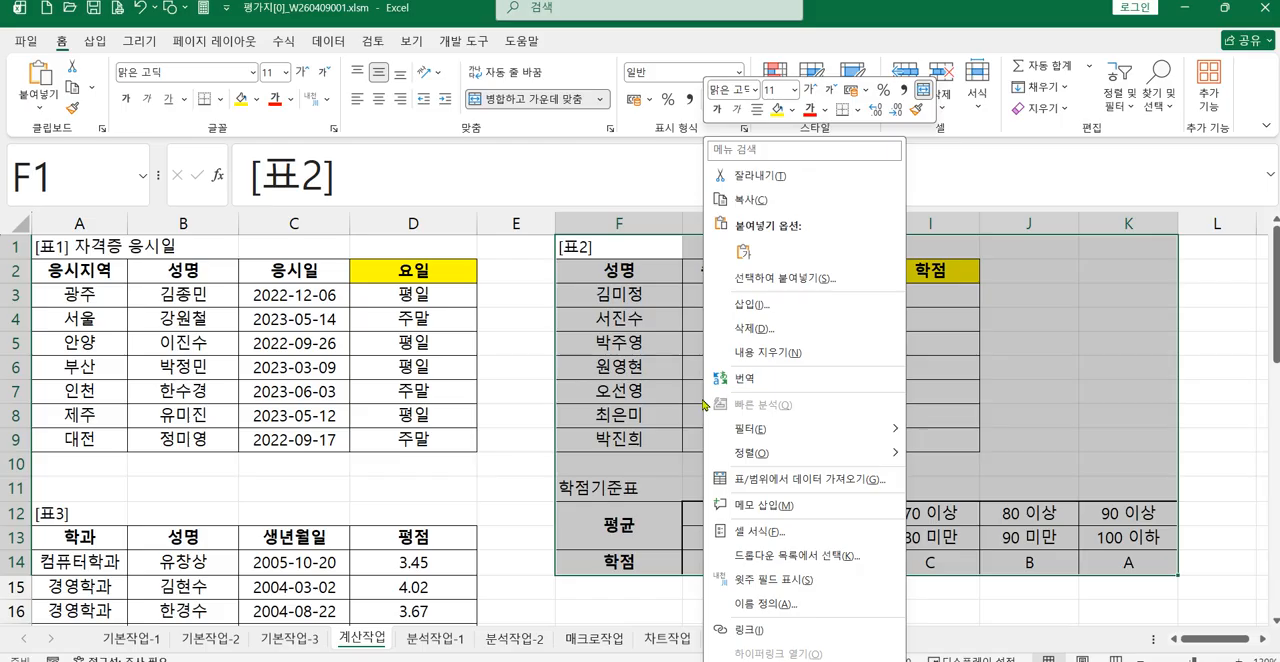
pyautogui.click(763, 202)
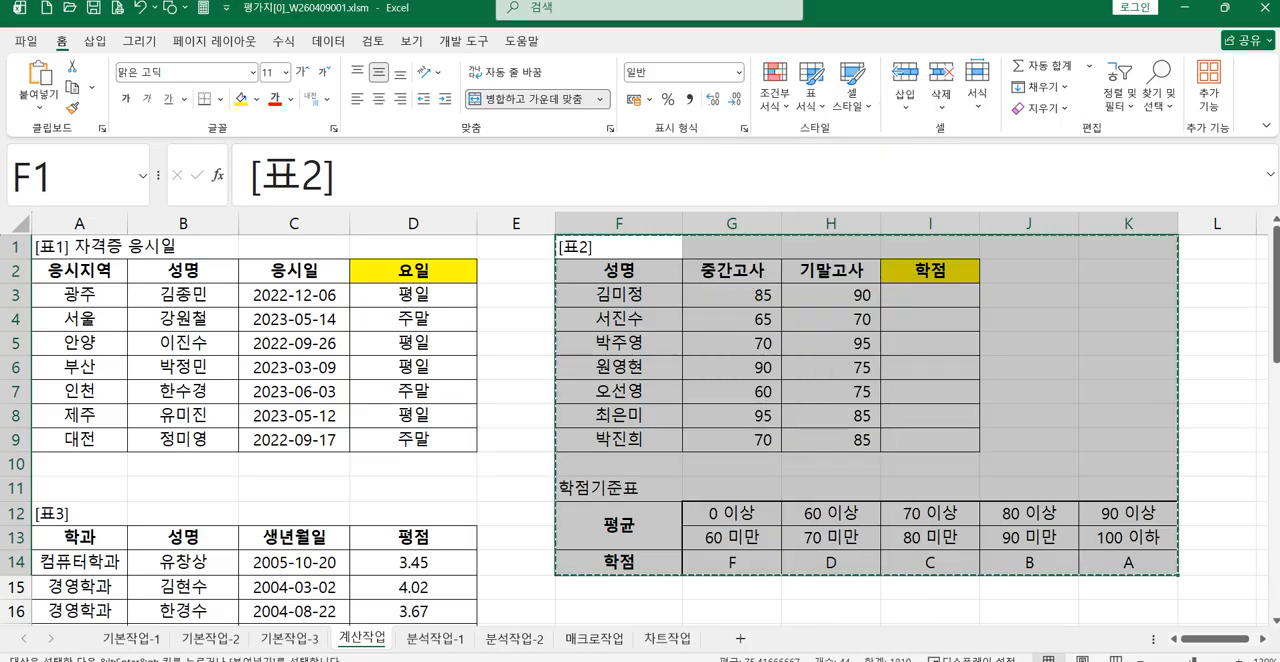
# Step: Switch back to ChatGPT, paste the copied 표2 data into the prompt and send it
pyautogui.click(676, 660)
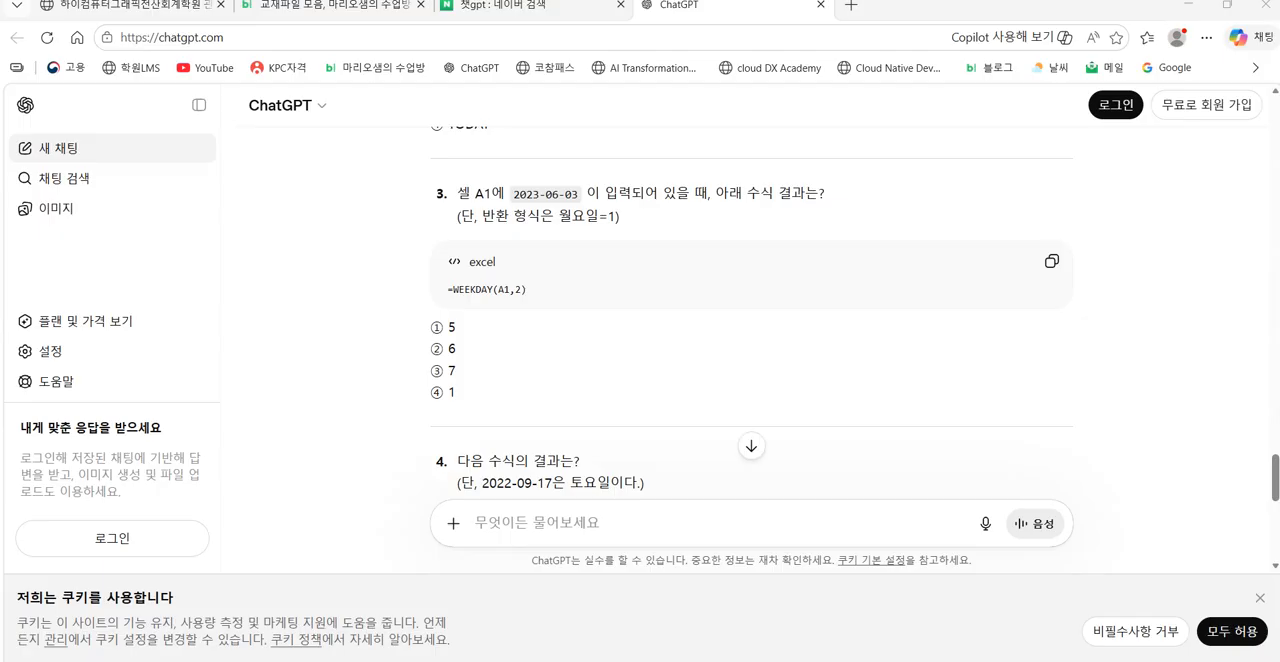
pyautogui.click(569, 523)
pyautogui.hotkey('ctrl', 'v')
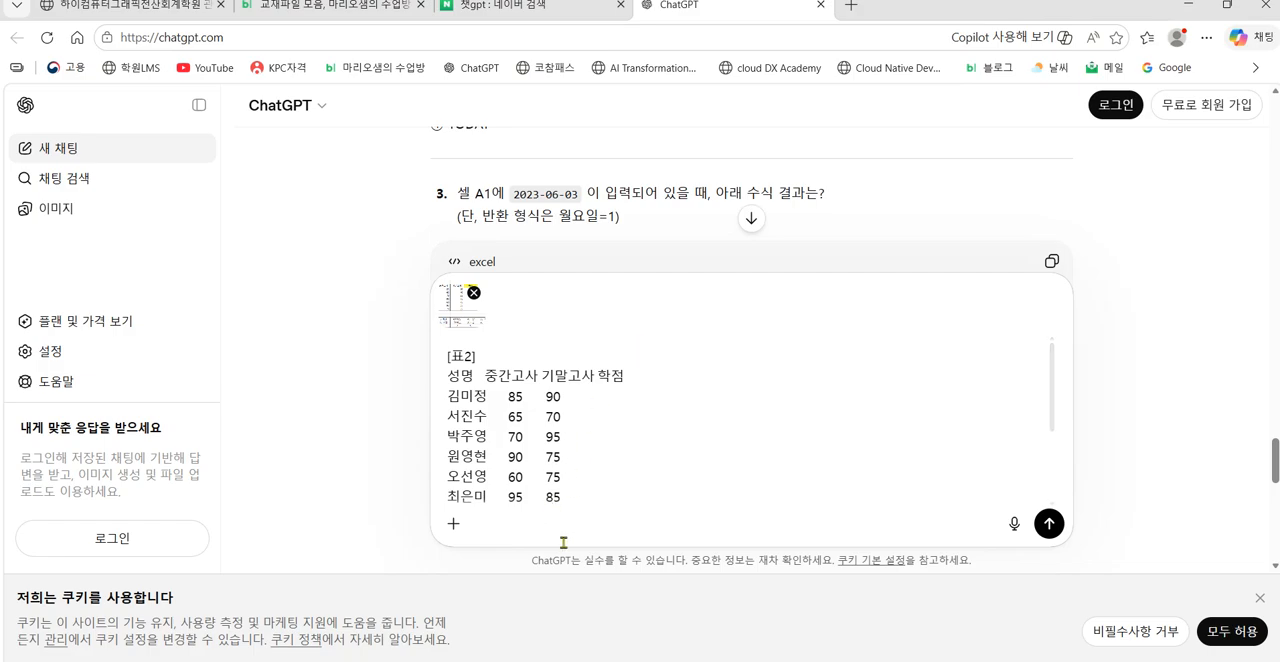
pyautogui.click(1048, 524)
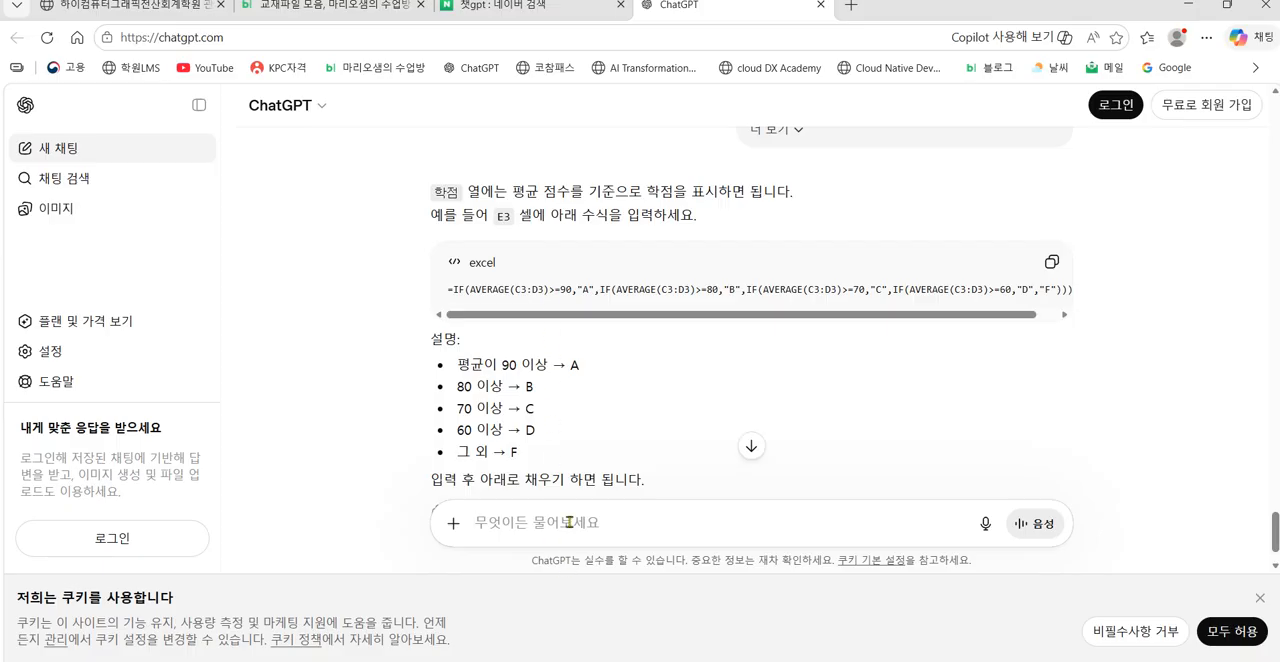
# Step: Begin the next ChatGPT prompt with "네 좋습니다 그럼" and check the exam page for the functions required for 표2
pyautogui.write('네 좋습니')
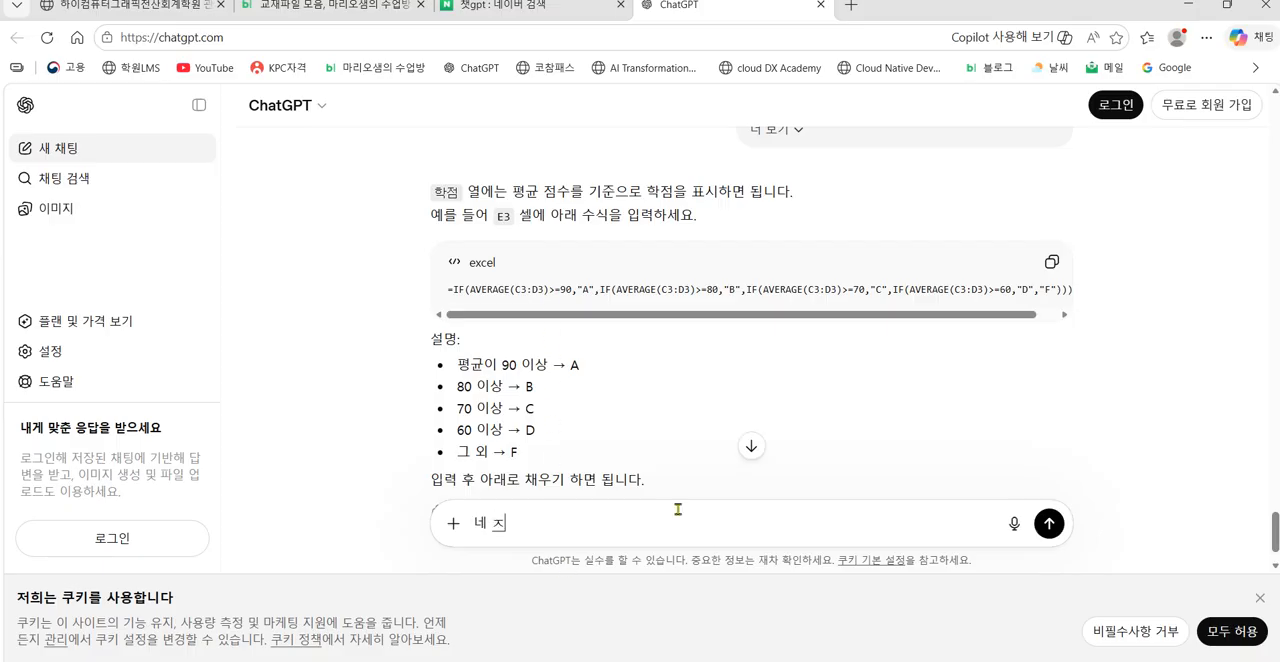
pyautogui.write('다 그럼')
pyautogui.press('super+d')
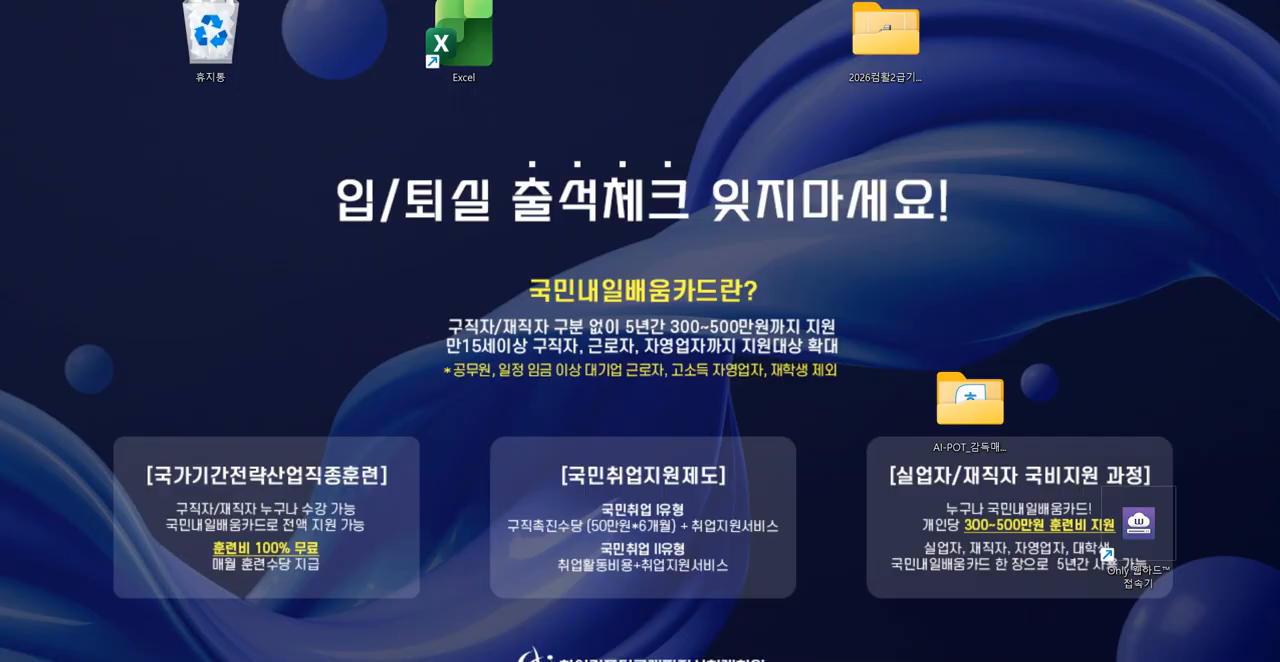
pyautogui.press('super+d')
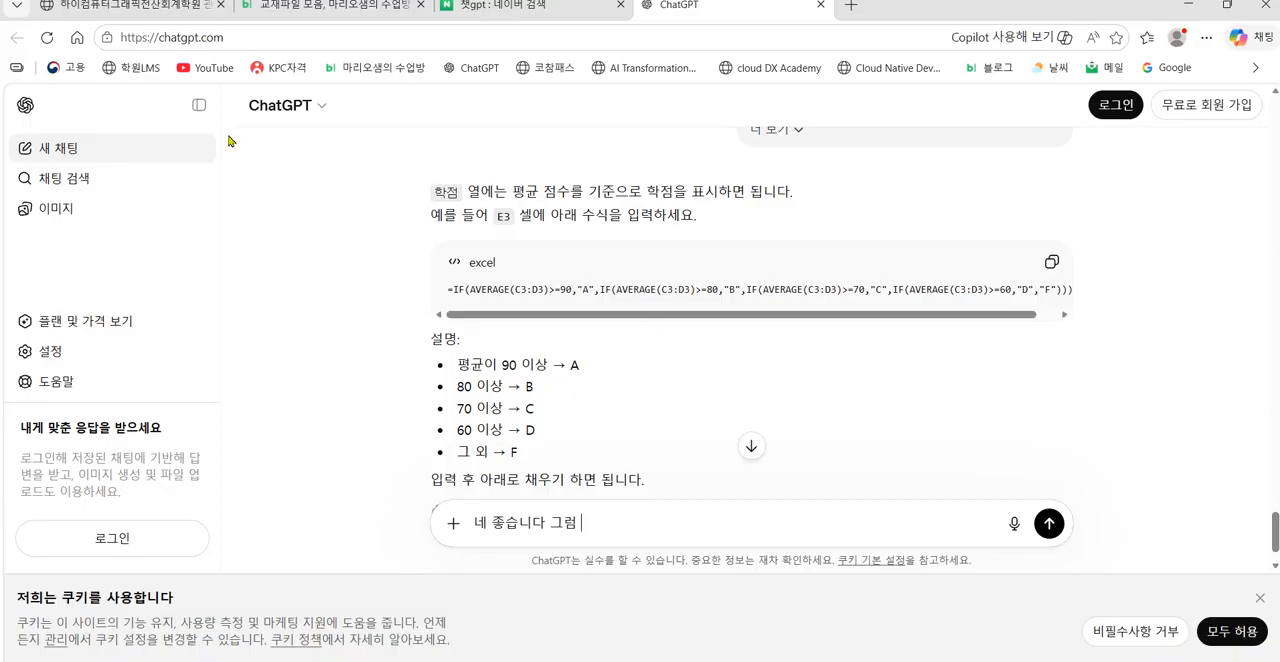
pyautogui.click(211, 12)
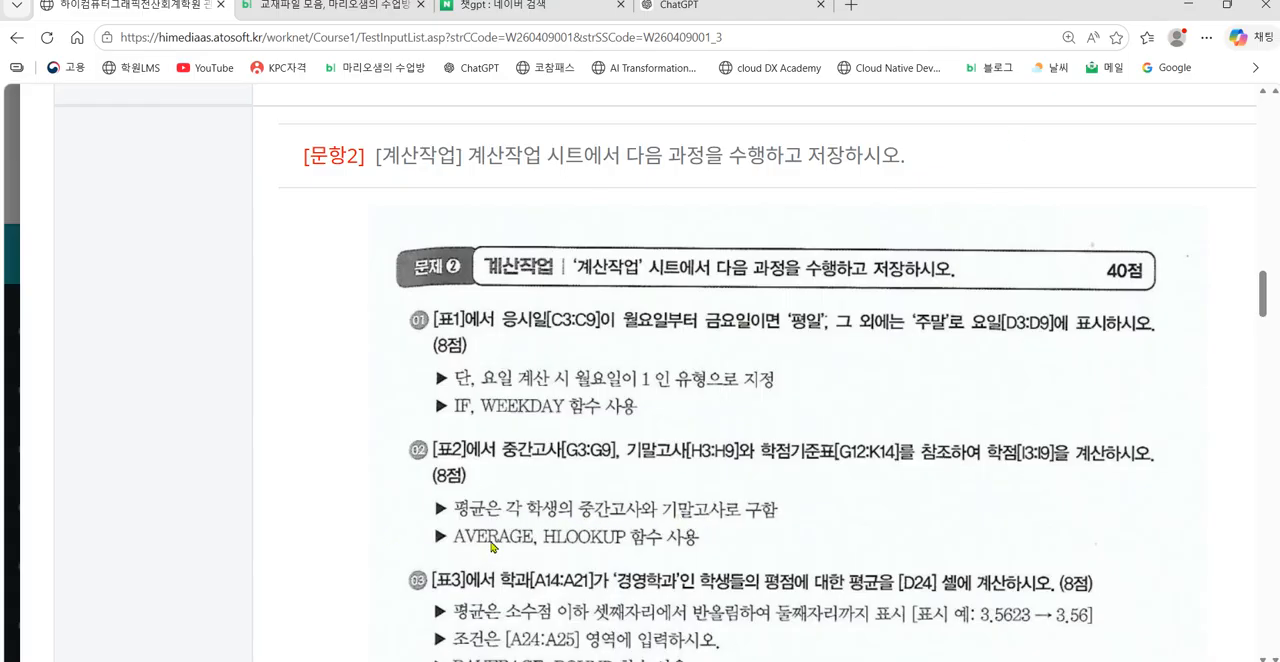
pyautogui.click(1187, 5)
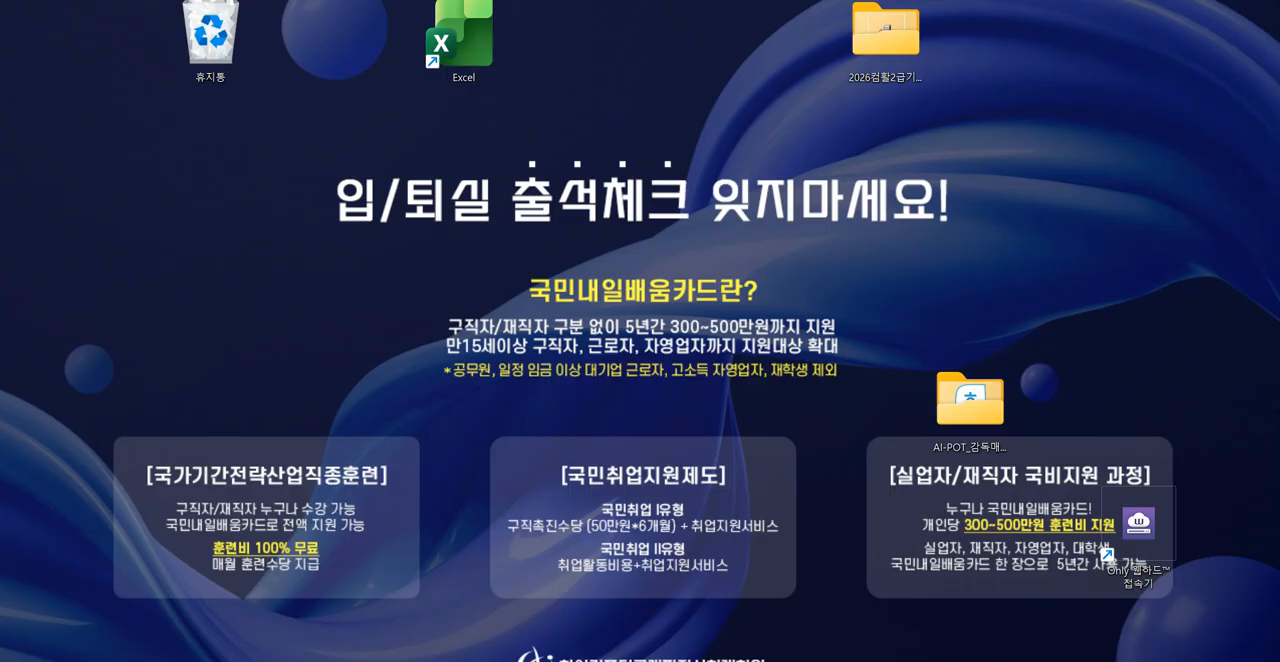
pyautogui.click(622, 658)
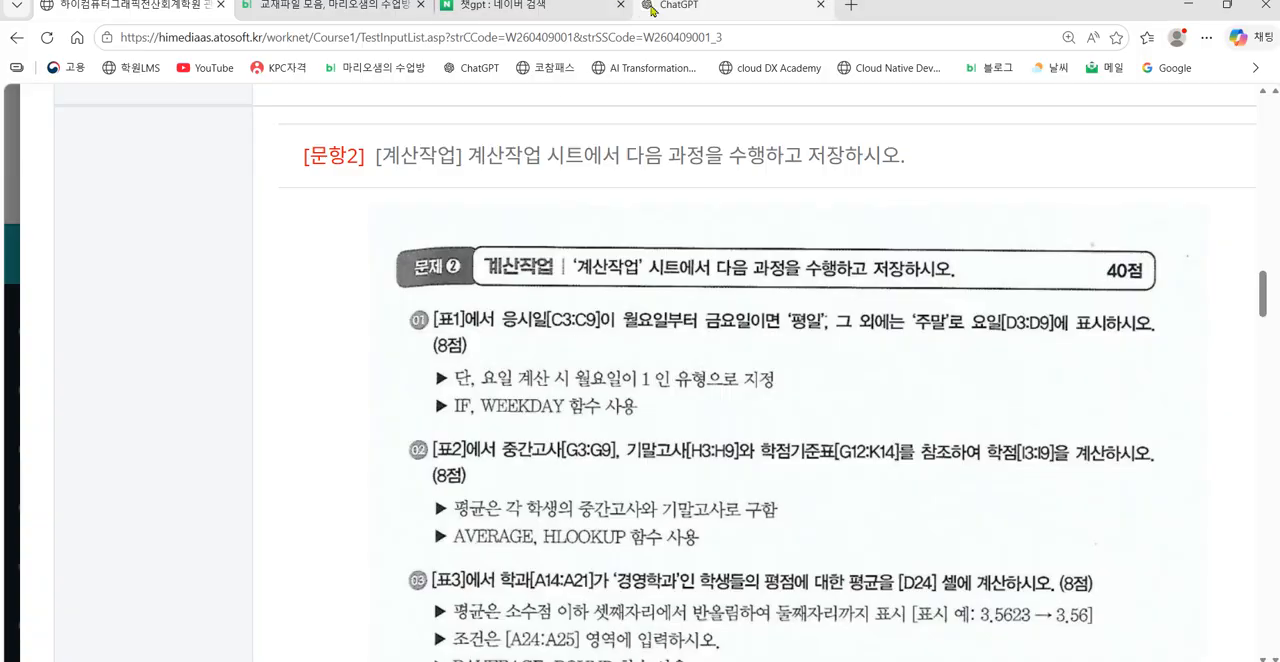
pyautogui.click(747, 12)
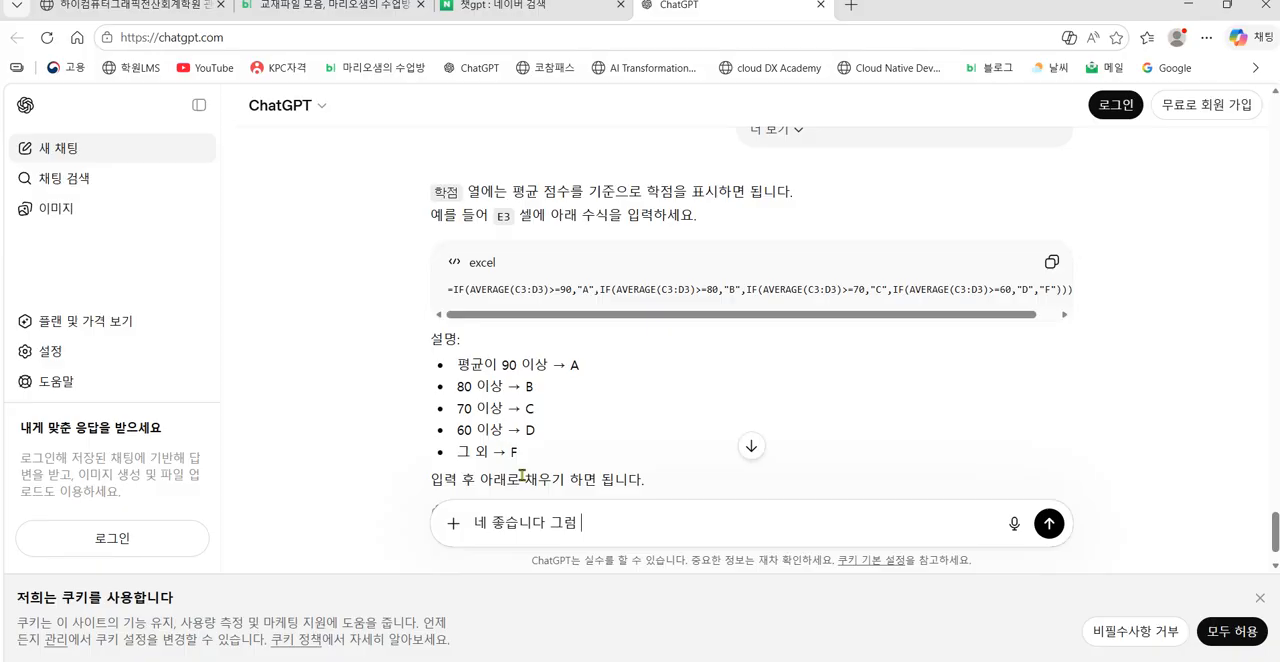
# Step: Continue the prompt by naming the required functions, "HLOOKUP함수와 AVERAGE함수"
pyautogui.write('HLOOKUP함수와 ')
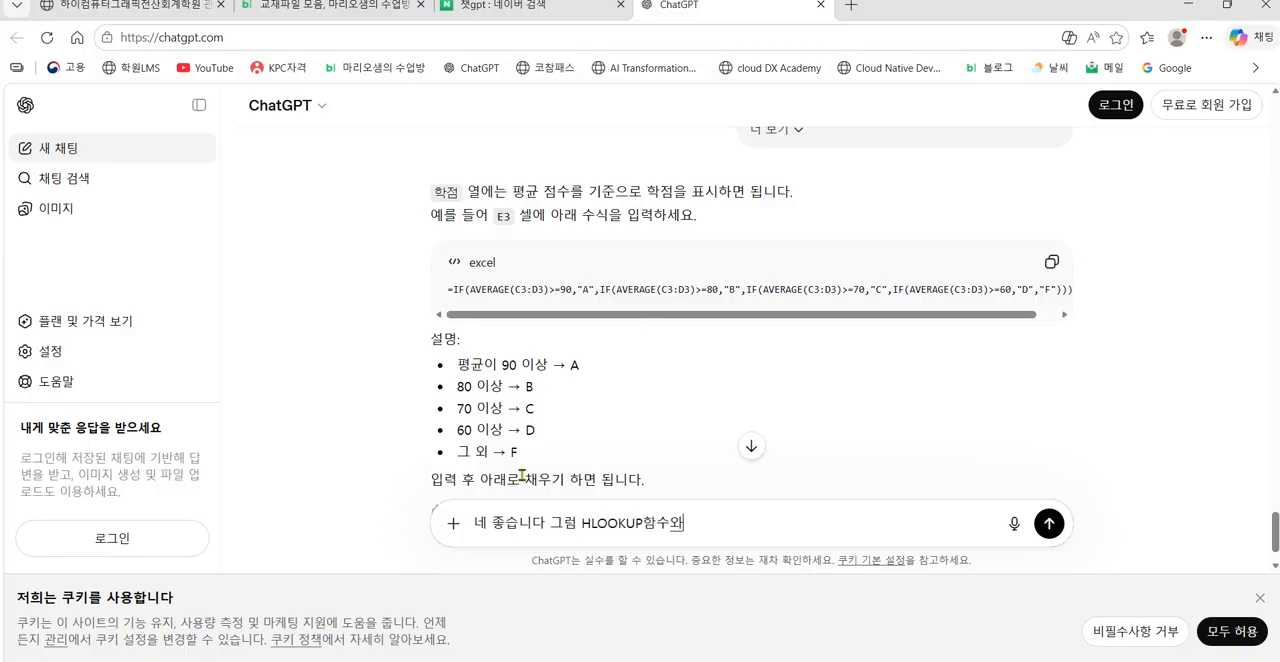
pyautogui.write('ㅁ')
pyautogui.press('BackSpace')
pyautogui.write('AVERAGE')
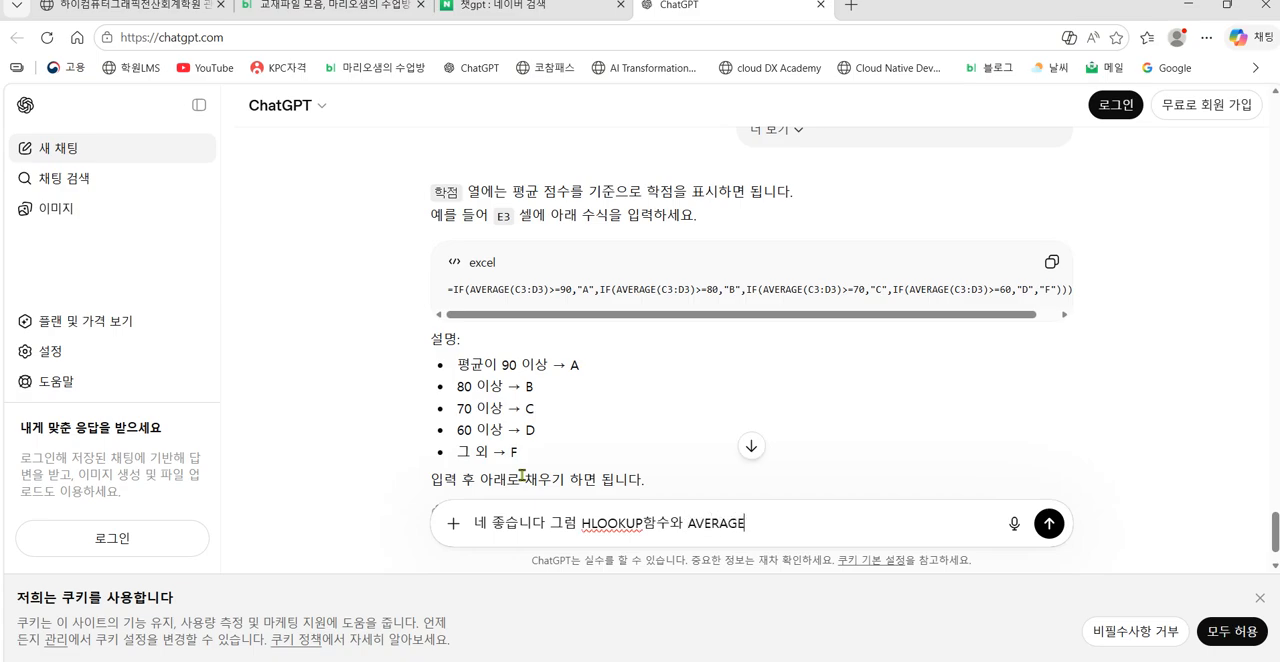
pyautogui.write('함수를 이용하여 중간')
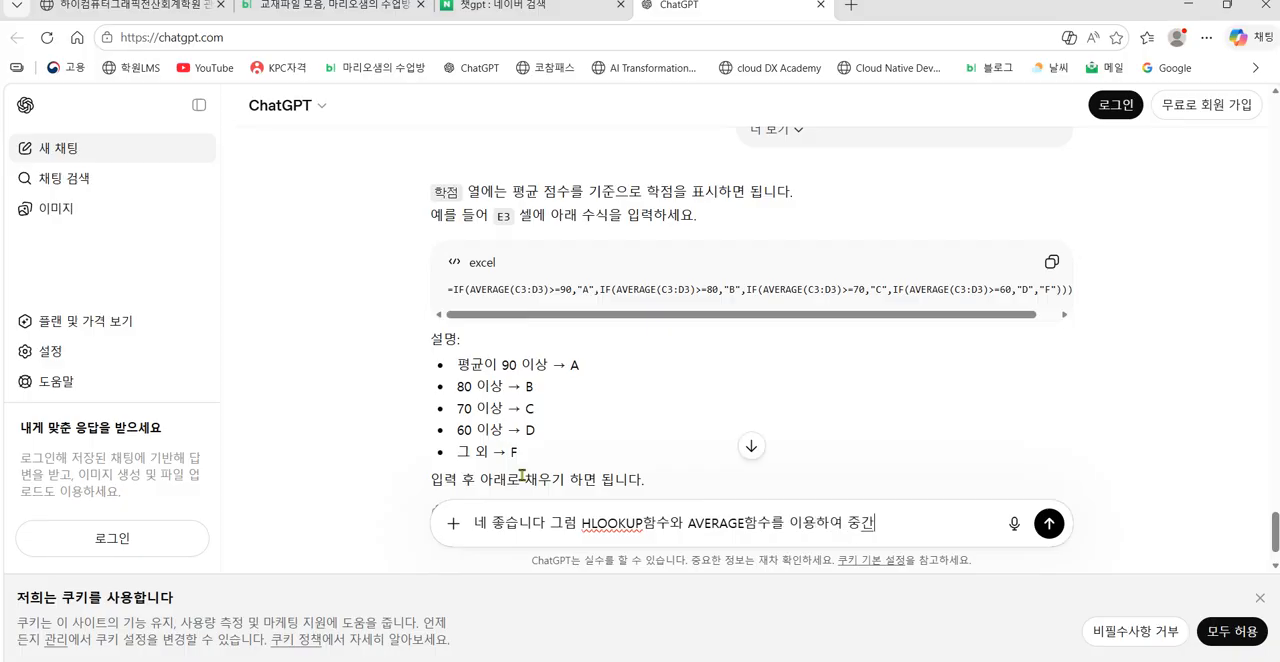
pyautogui.write('고상와 기말고')
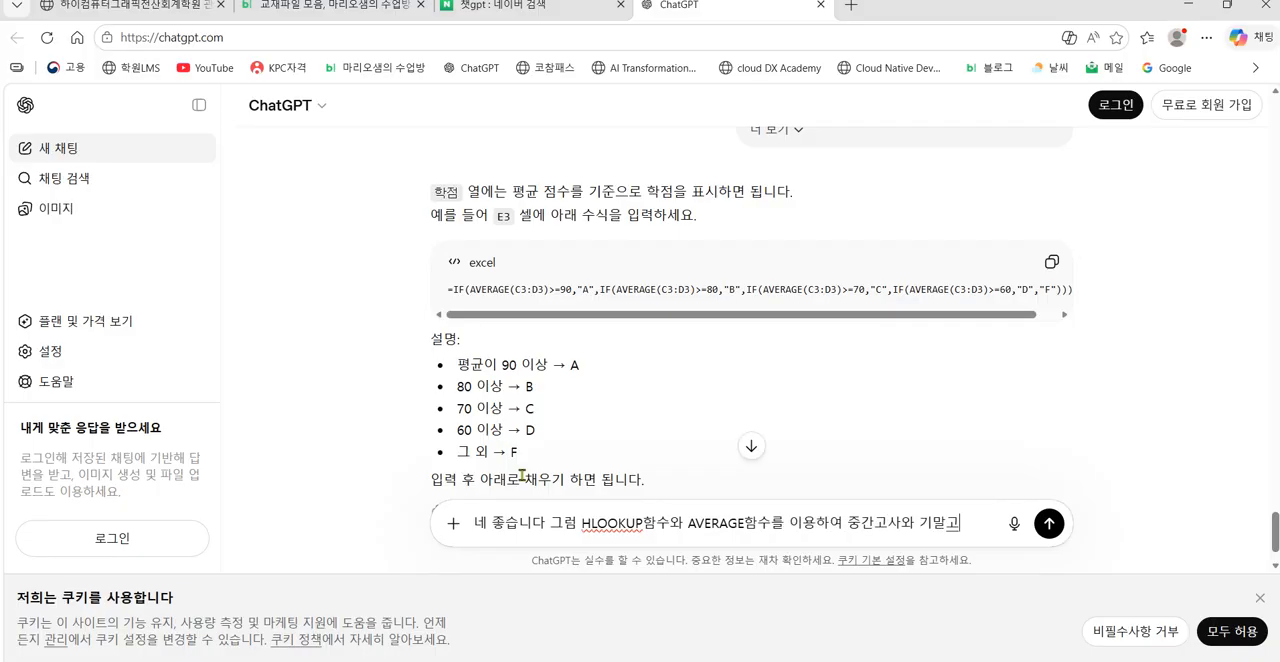
pyautogui.write('사의 평균을 구하여 그 평그')
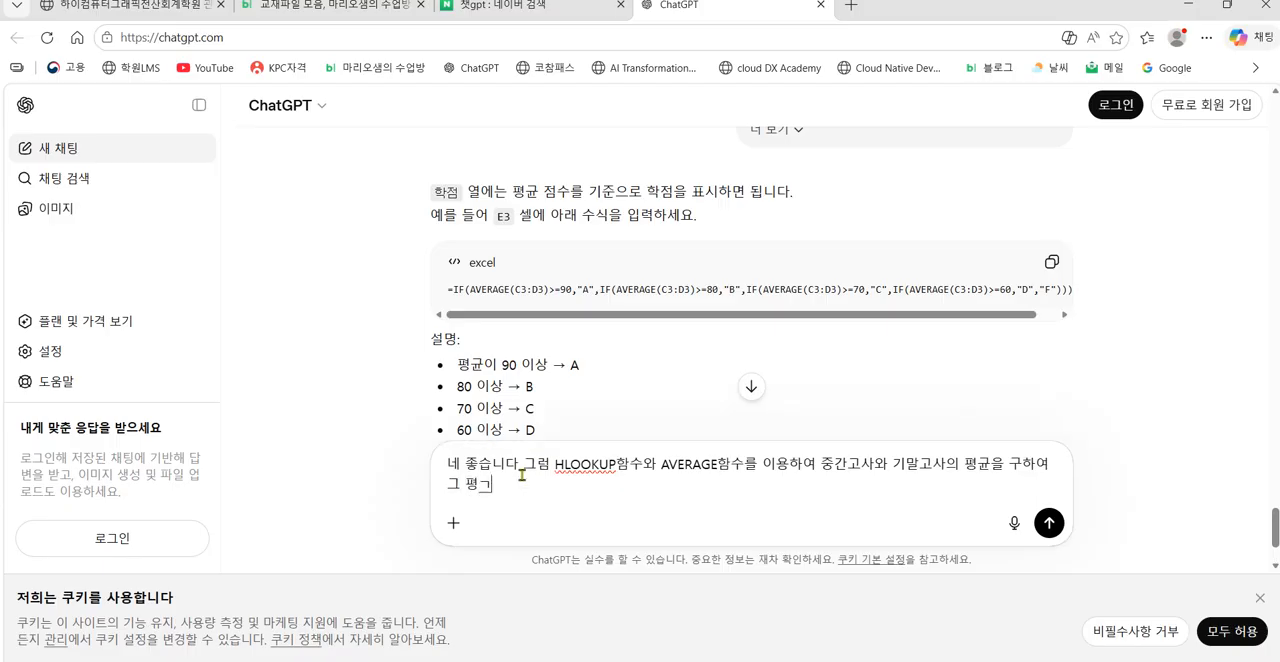
pyautogui.write('에 해당하는')
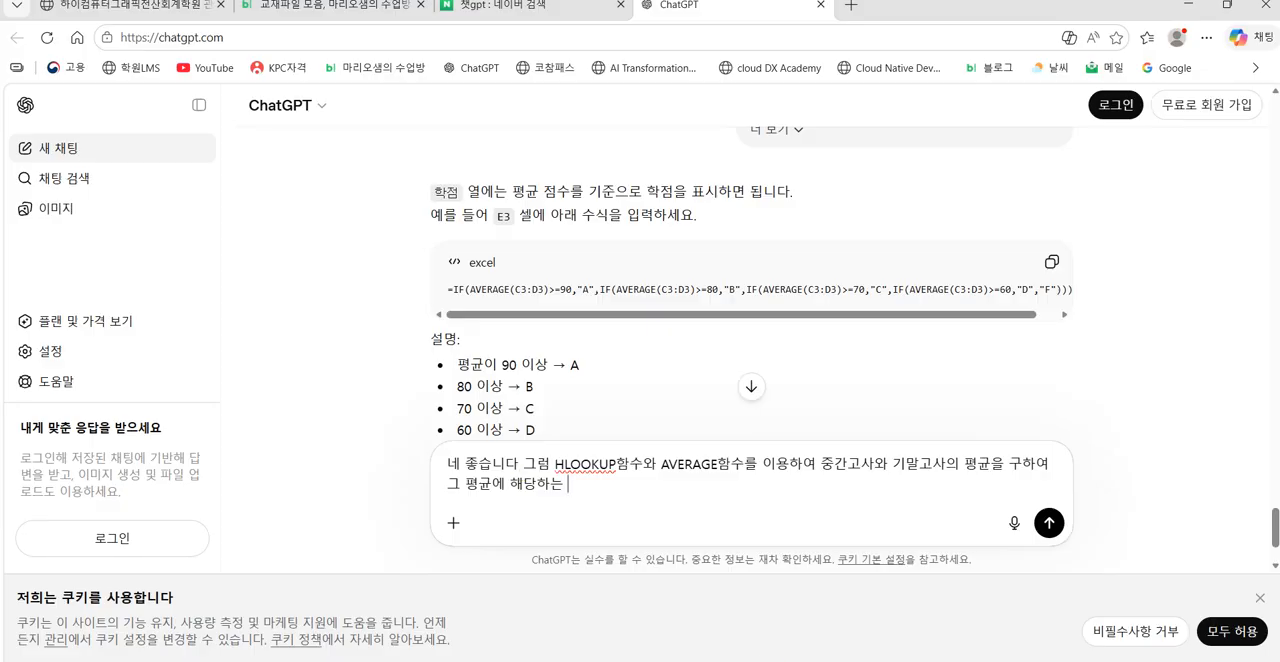
# Step: Switch to Excel to check the 학점 column and 학점기준표 of 표2, then minimize the workbook
pyautogui.click(626, 661)
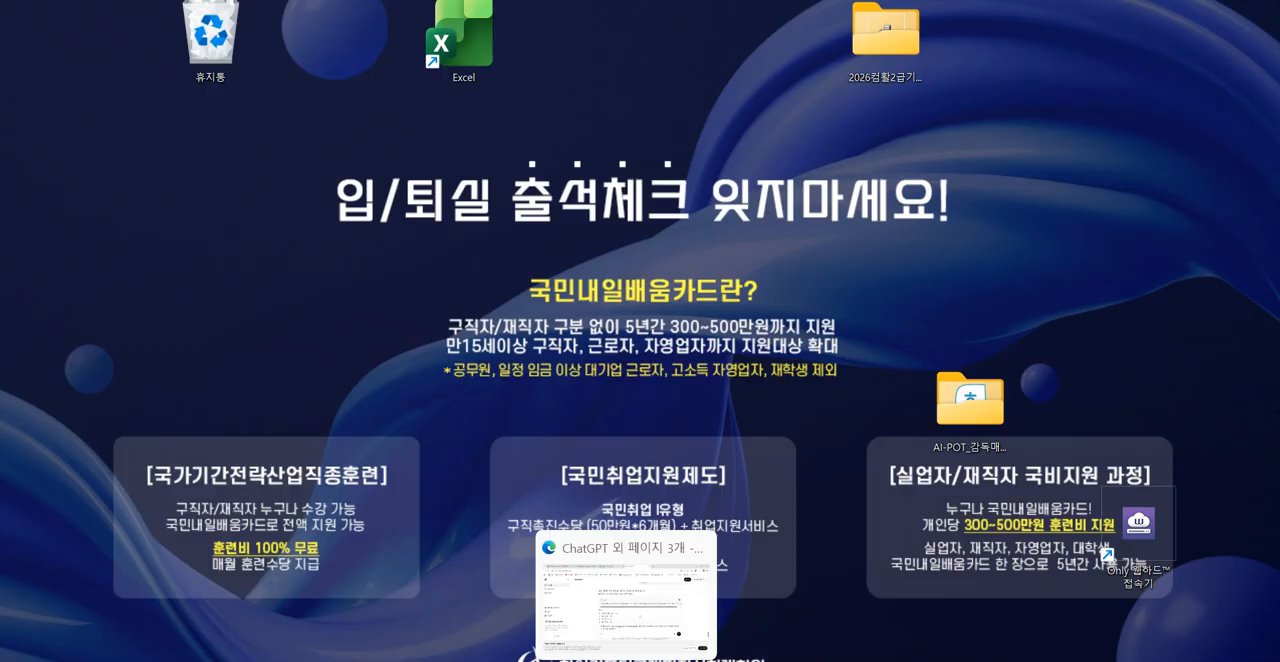
pyautogui.click(676, 661)
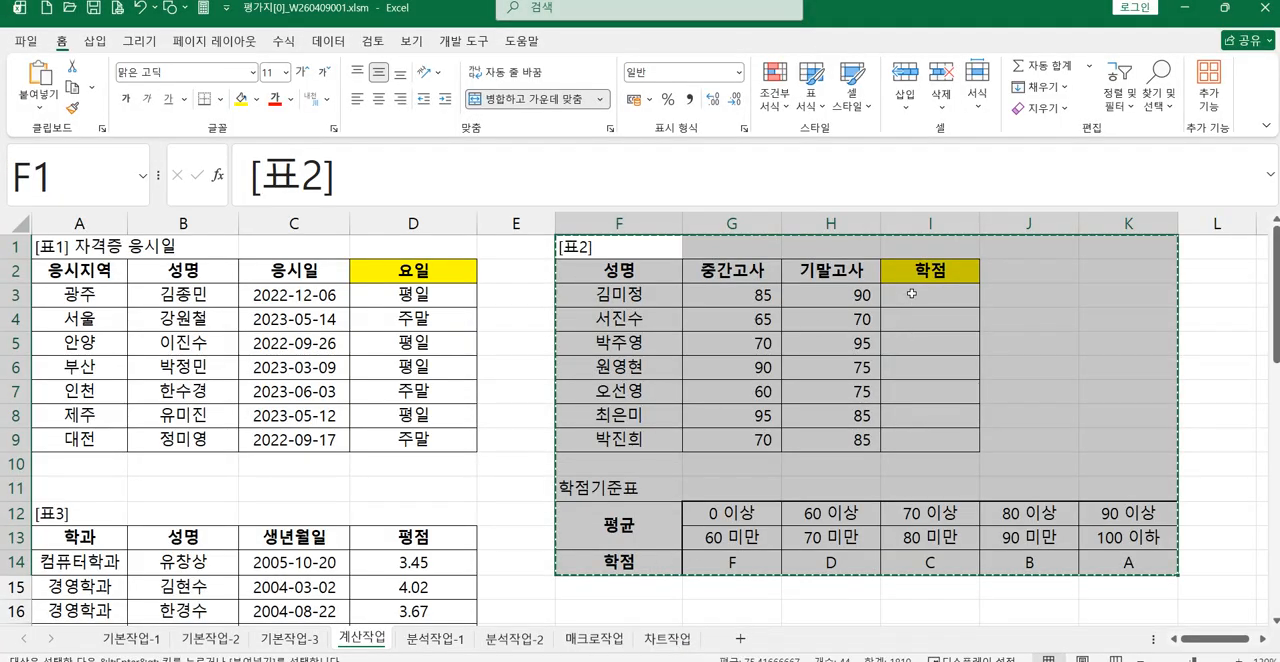
pyautogui.click(1189, 10)
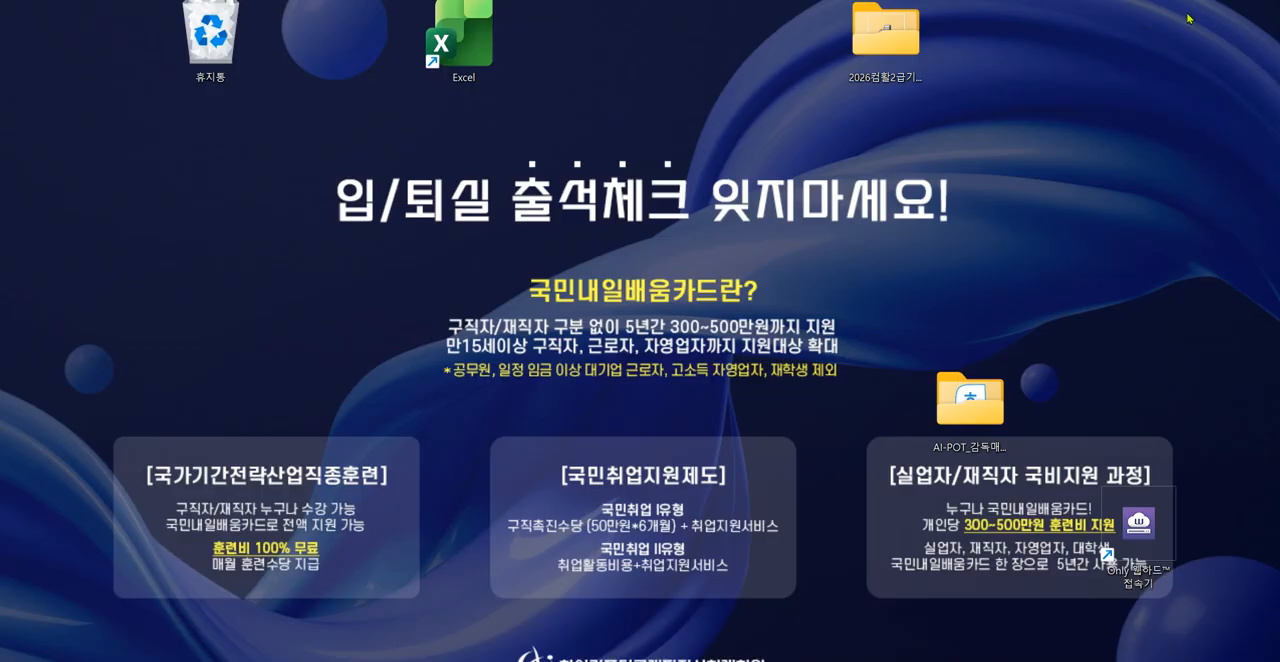
# Step: Return to the ChatGPT conversation in the browser and extend the prompt with "학점을 구하여"
pyautogui.click(660, 585)
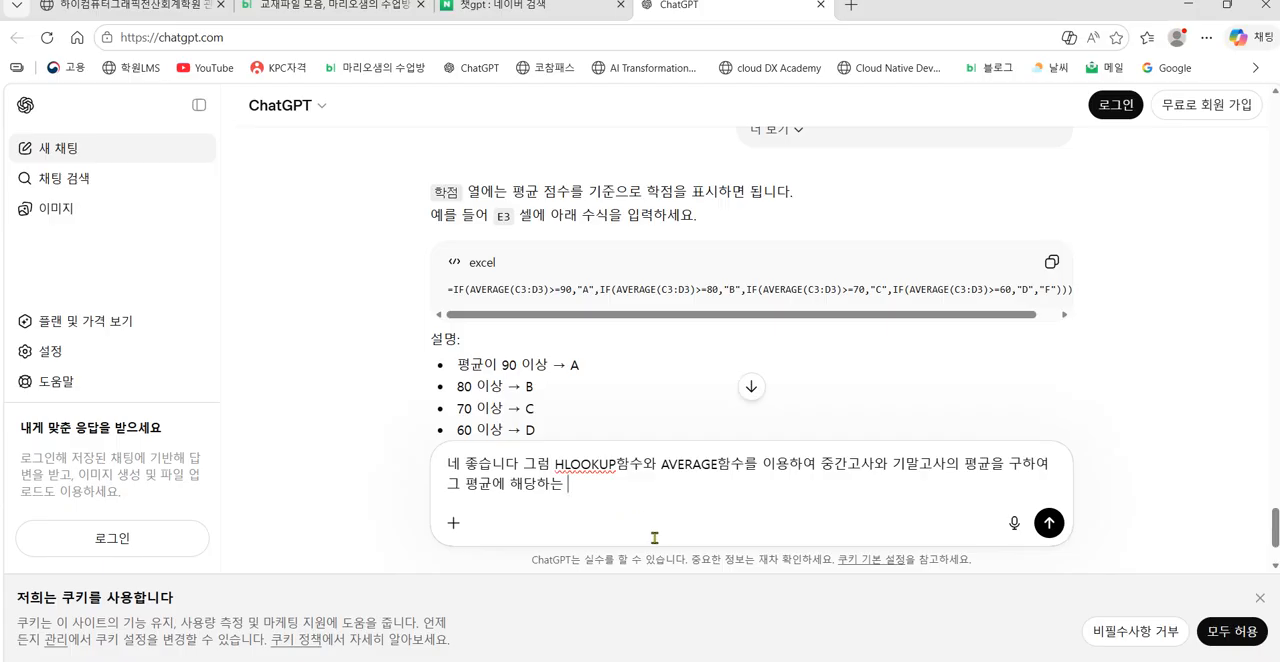
pyautogui.write('학점을 구하여 ㅏ')
pyautogui.press('BackSpace')
# Step: Check 표2's first 학점 cell in Excel, then finish the ChatGPT prompt with "I3셀에 입력하는 수식을 작성해주세요" and send it
pyautogui.hotkey('alt', 'Tab')
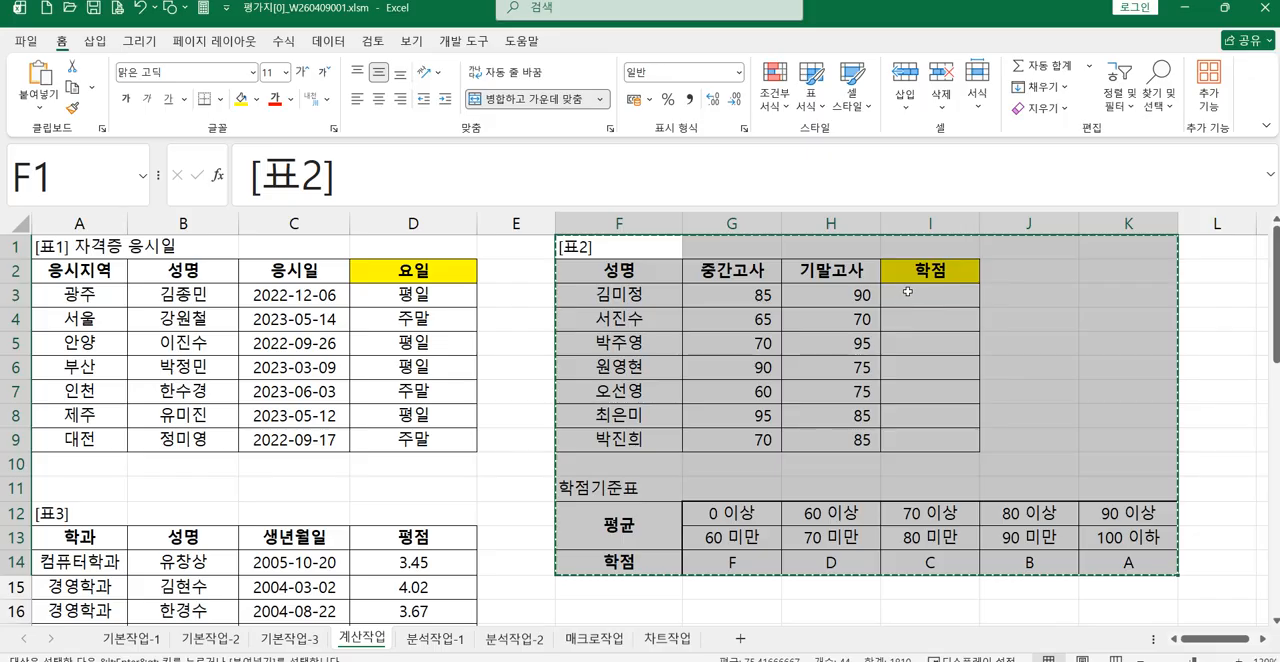
pyautogui.click(1186, 14)
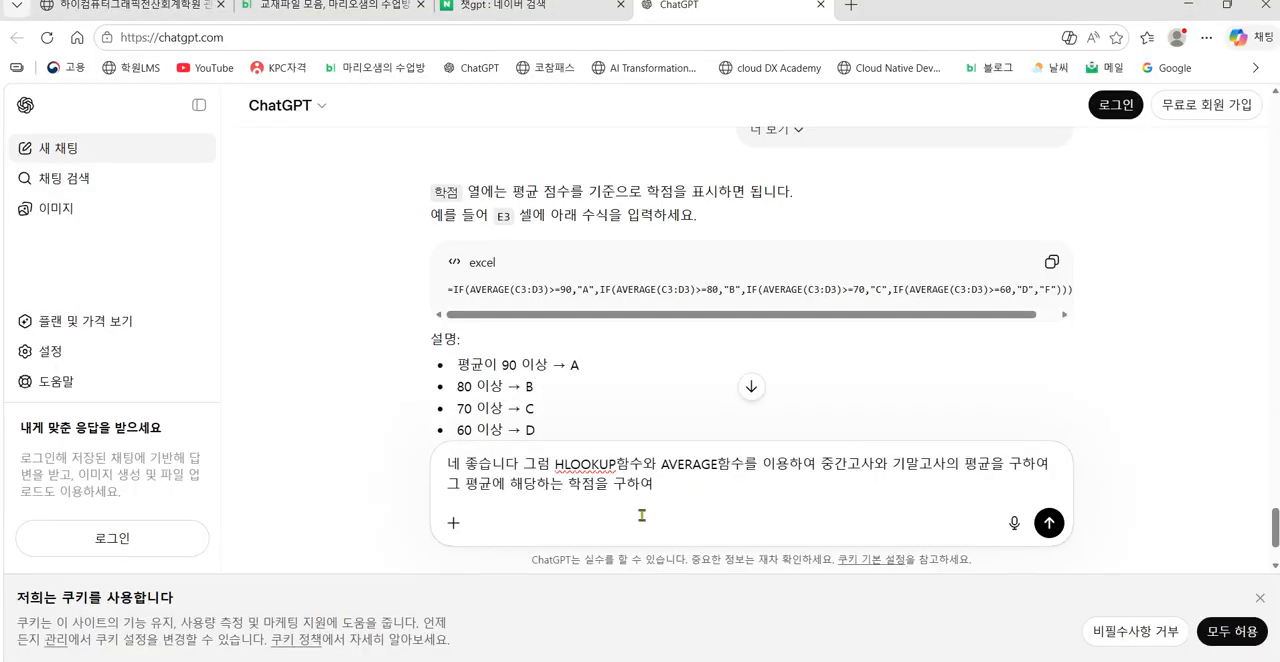
pyautogui.write('I')
pyautogui.write('3')
pyautogui.write('셀에 ')
pyautogui.write('입력하는 수')
pyautogui.write('식을 작성해주')
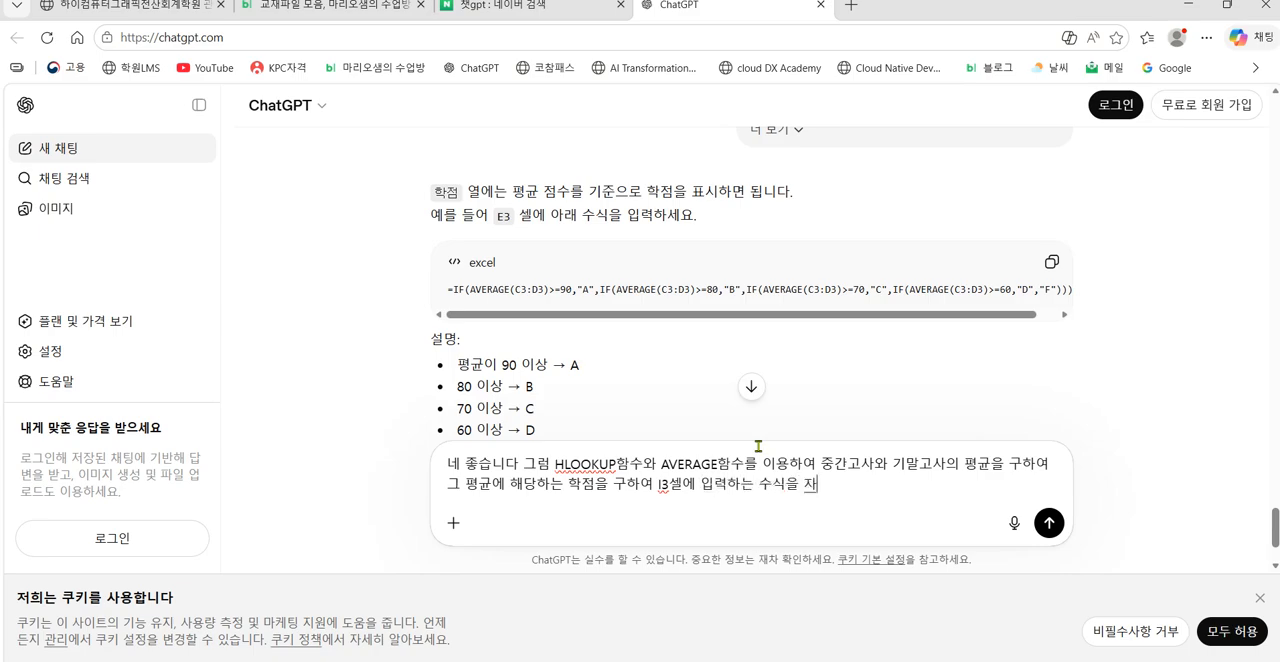
pyautogui.write('세요')
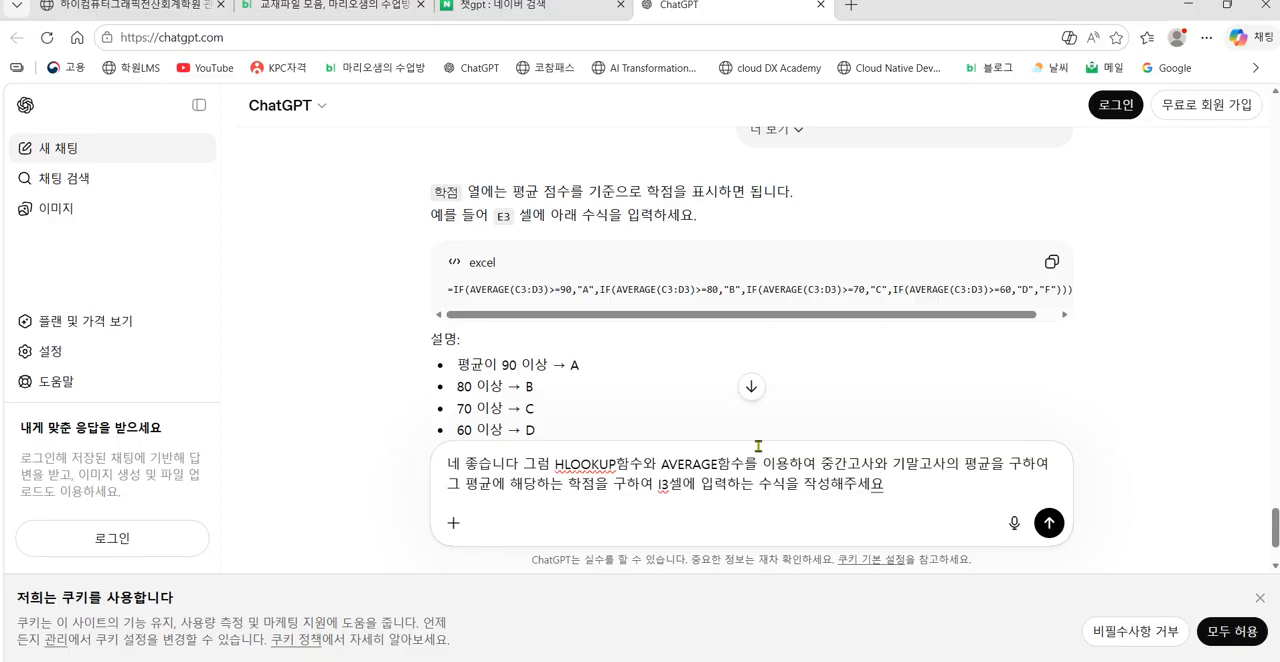
pyautogui.press('Return')
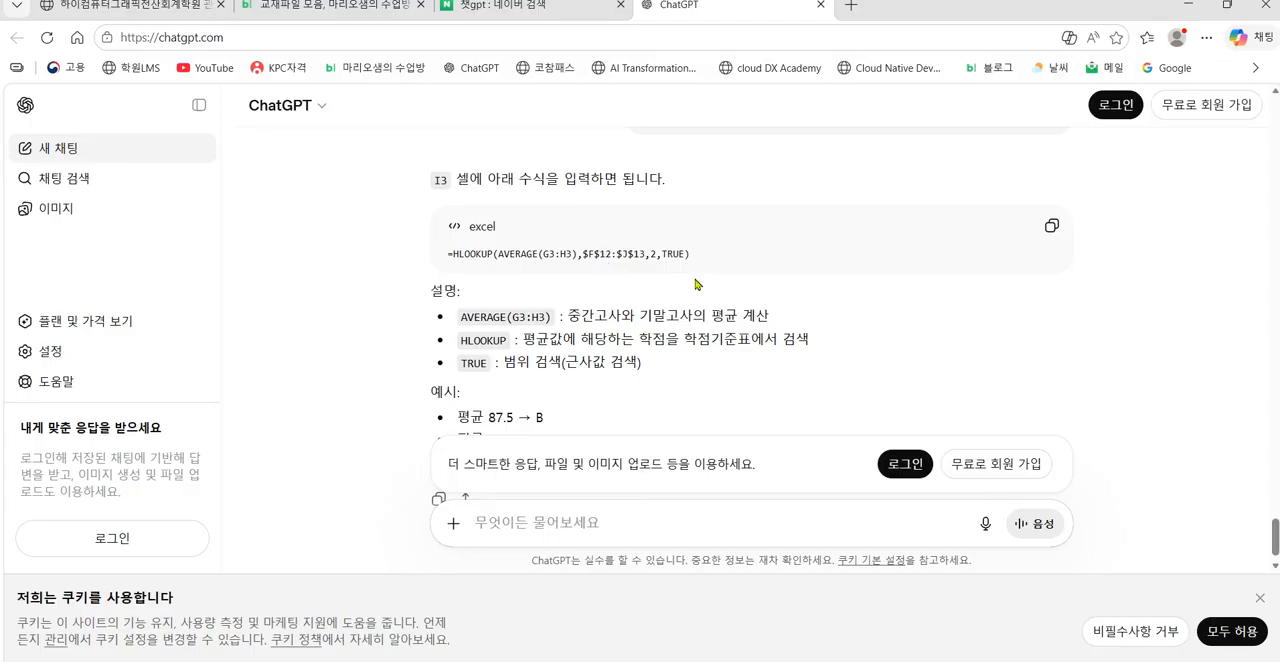
# Step: Review ChatGPT's HLOOKUP formula and its explanation for cell I3, comparing it with the earlier IF-based answer
pyautogui.scroll(-1, 697, 285)
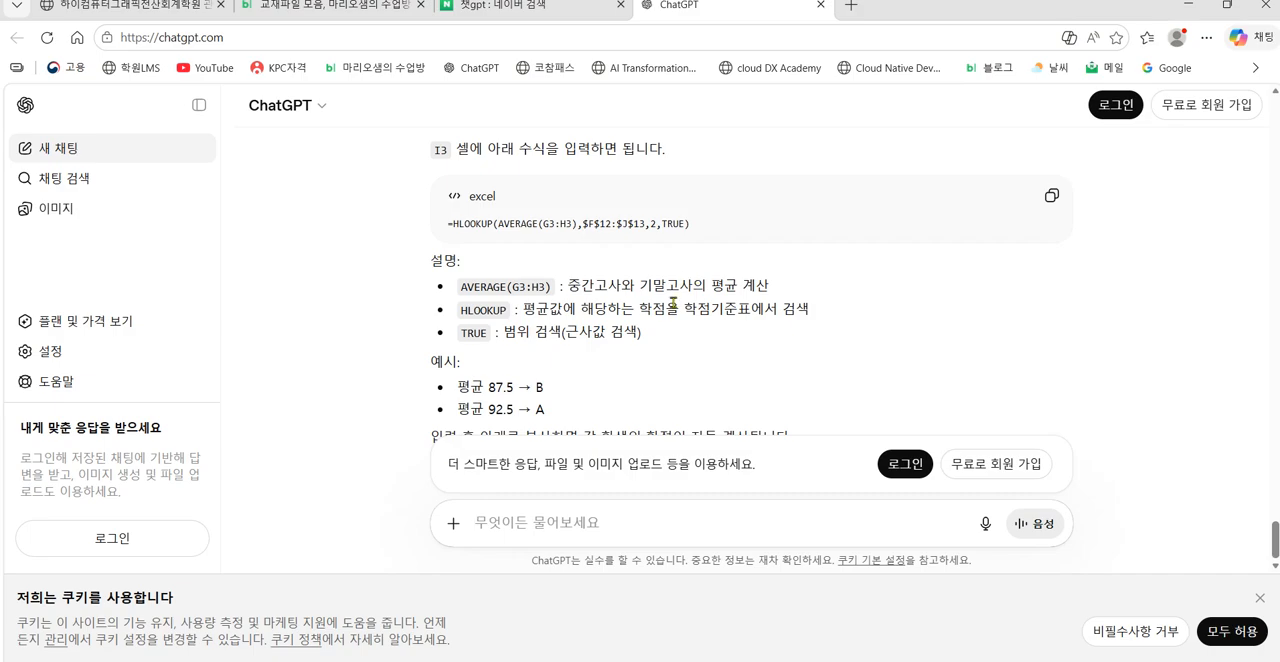
pyautogui.scroll(10, 705, 370)
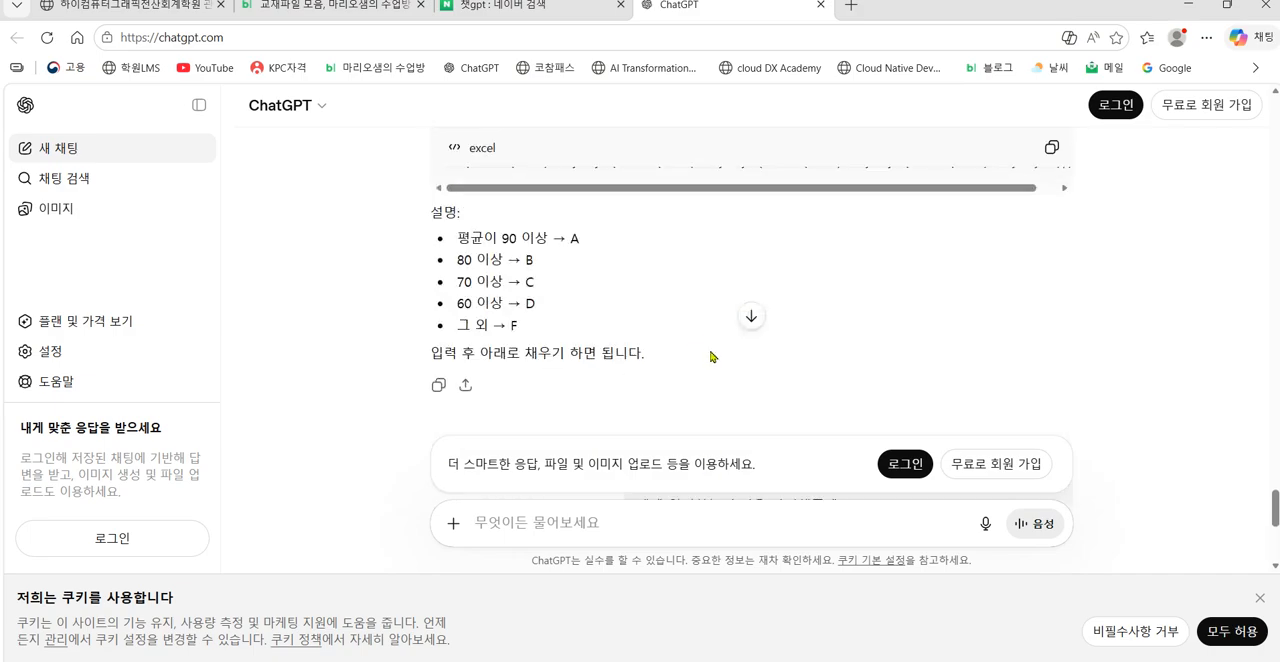
pyautogui.scroll(3, 710, 350)
pyautogui.scroll(1, 712, 356)
pyautogui.scroll(-1, 714, 357)
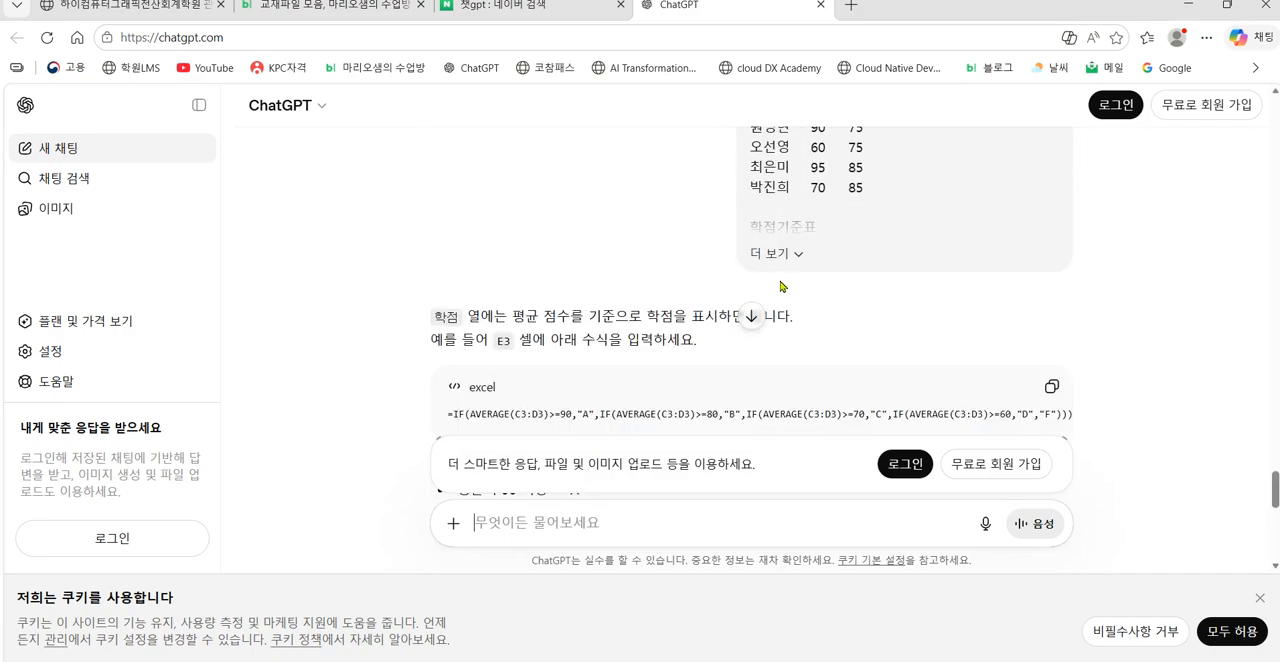
pyautogui.scroll(-5, 779, 292)
pyautogui.scroll(-5, 779, 298)
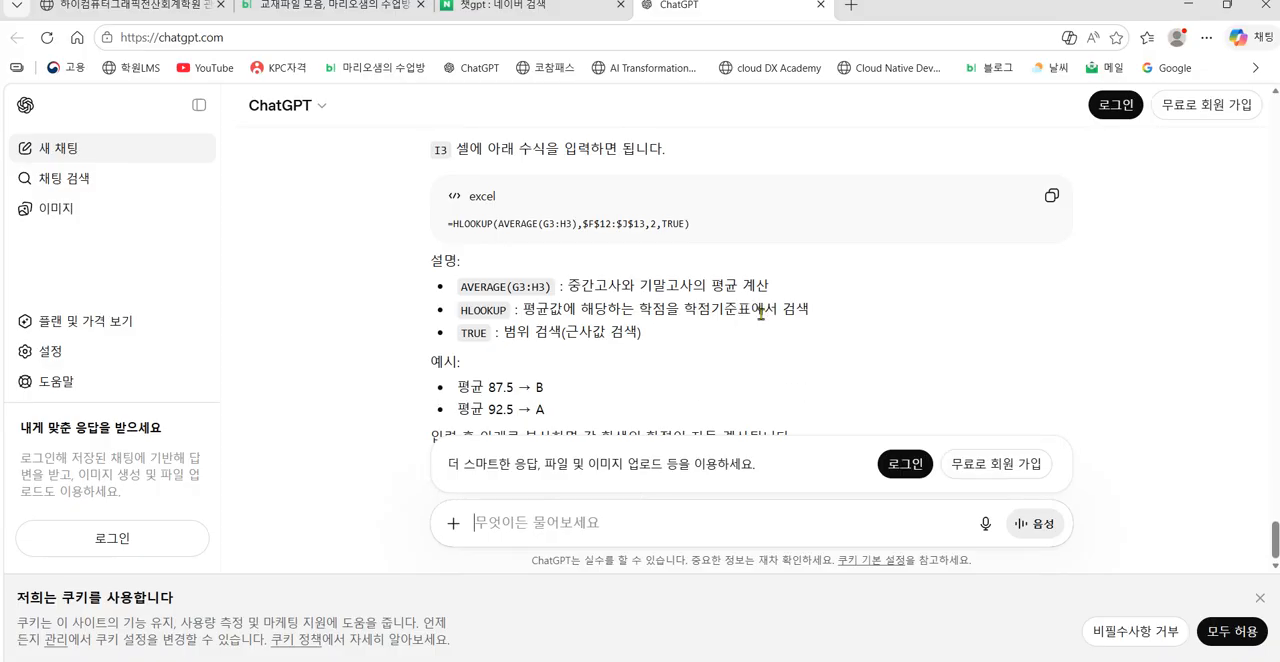
# Step: Switch to Excel, start an HLOOKUP formula in cell I3 and open its function arguments, keeping 표2 uncovered
pyautogui.click(1185, 12)
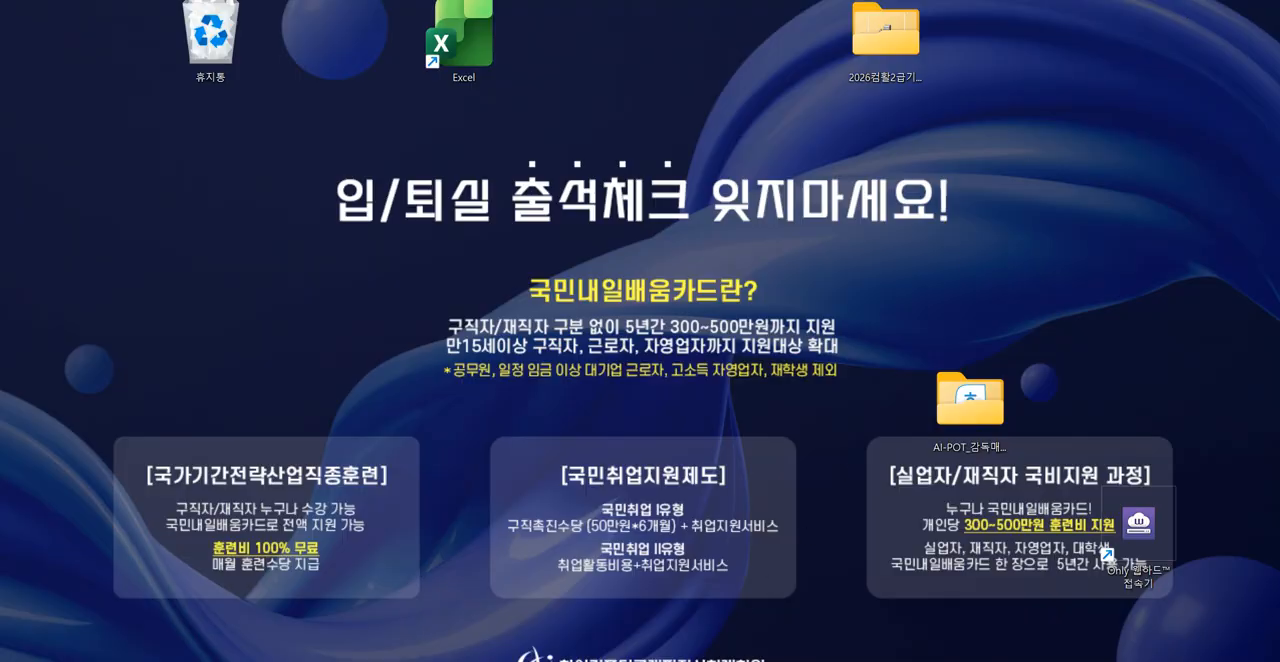
pyautogui.click(663, 658)
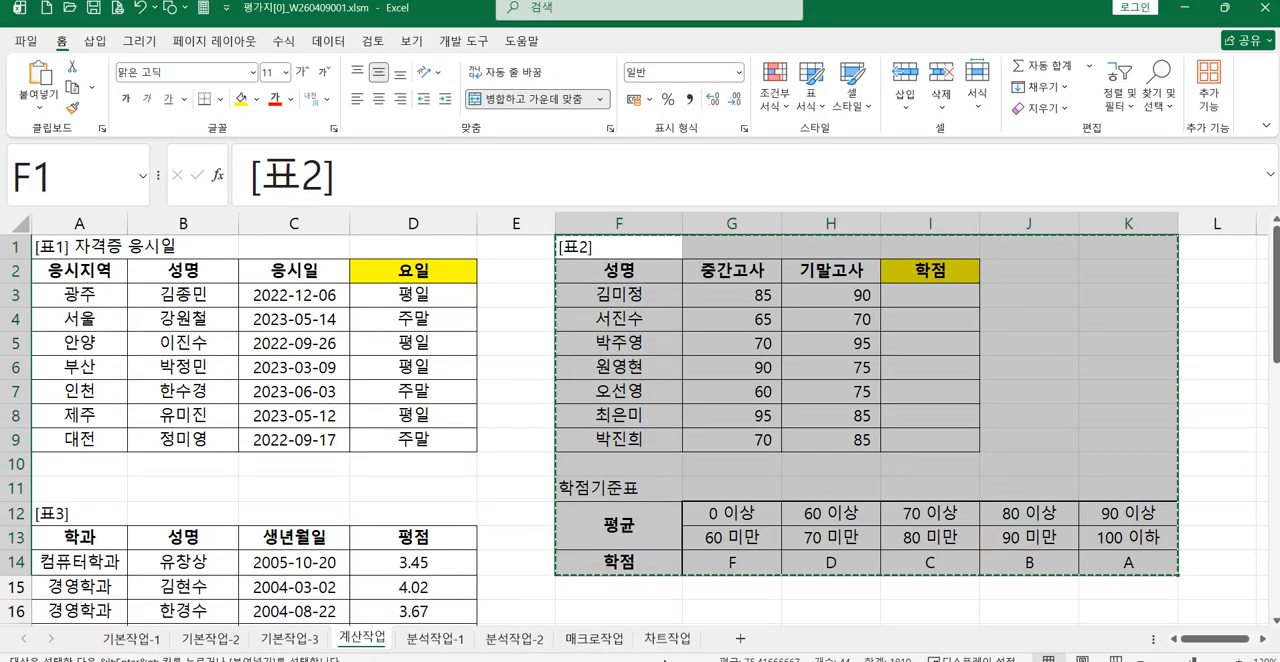
pyautogui.click(926, 297)
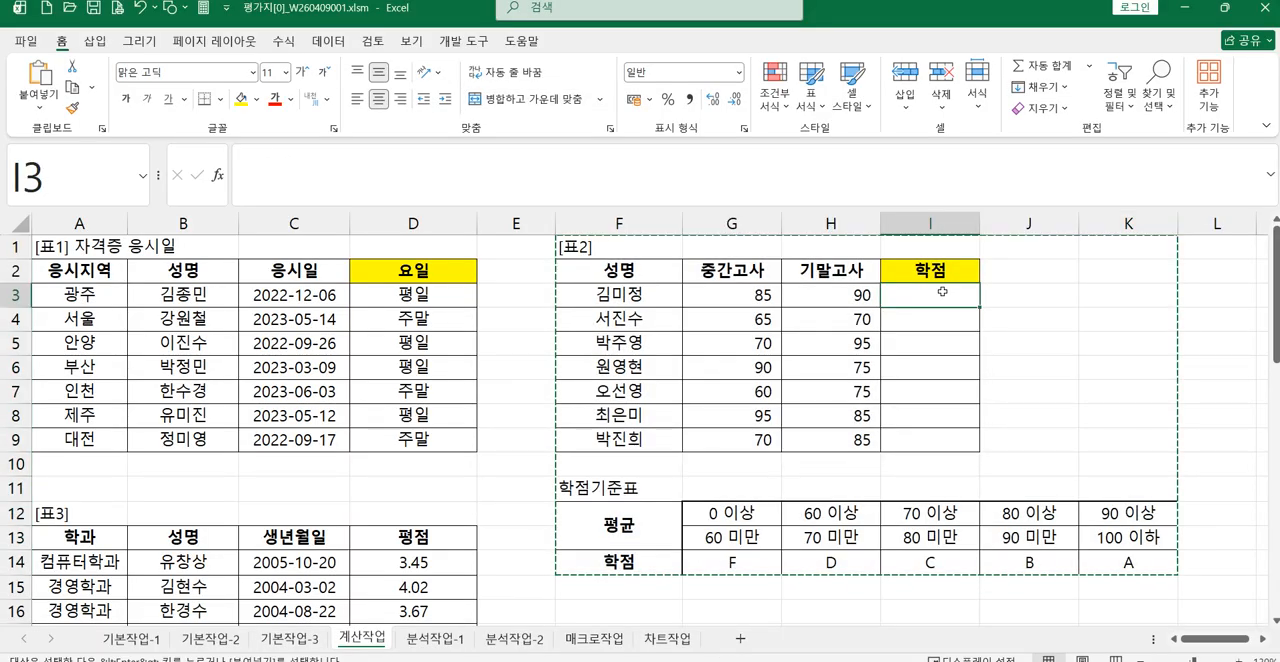
pyautogui.write('=')
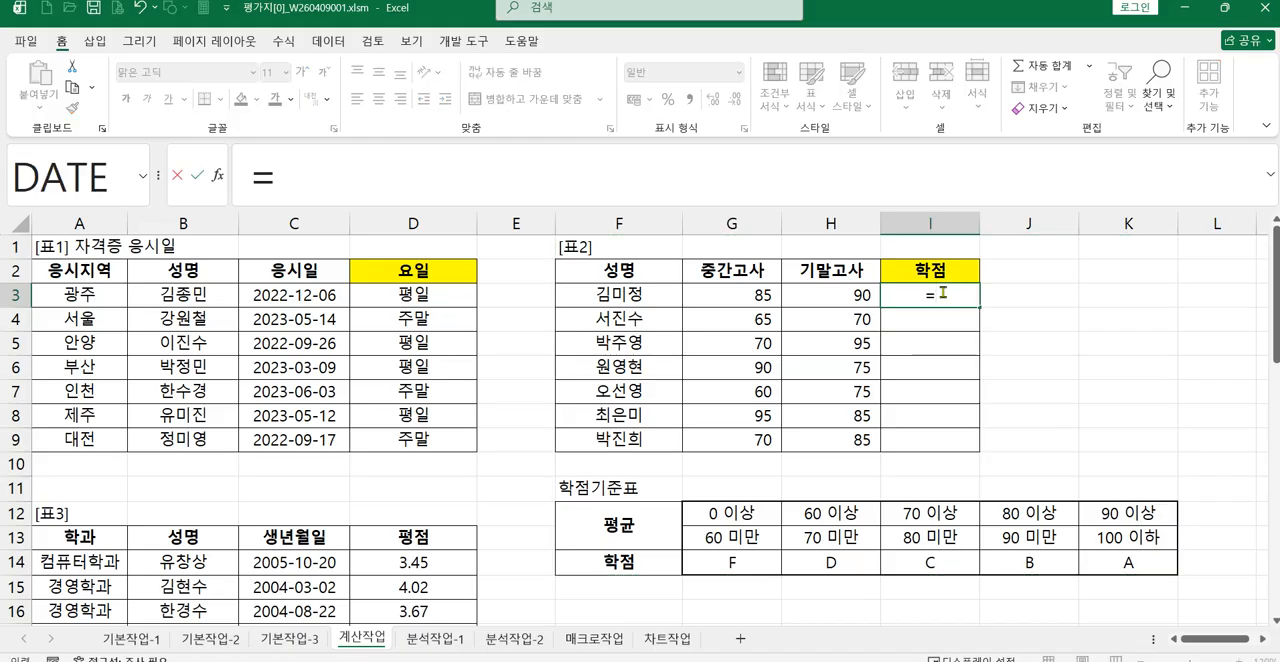
pyautogui.write('ㅗ')
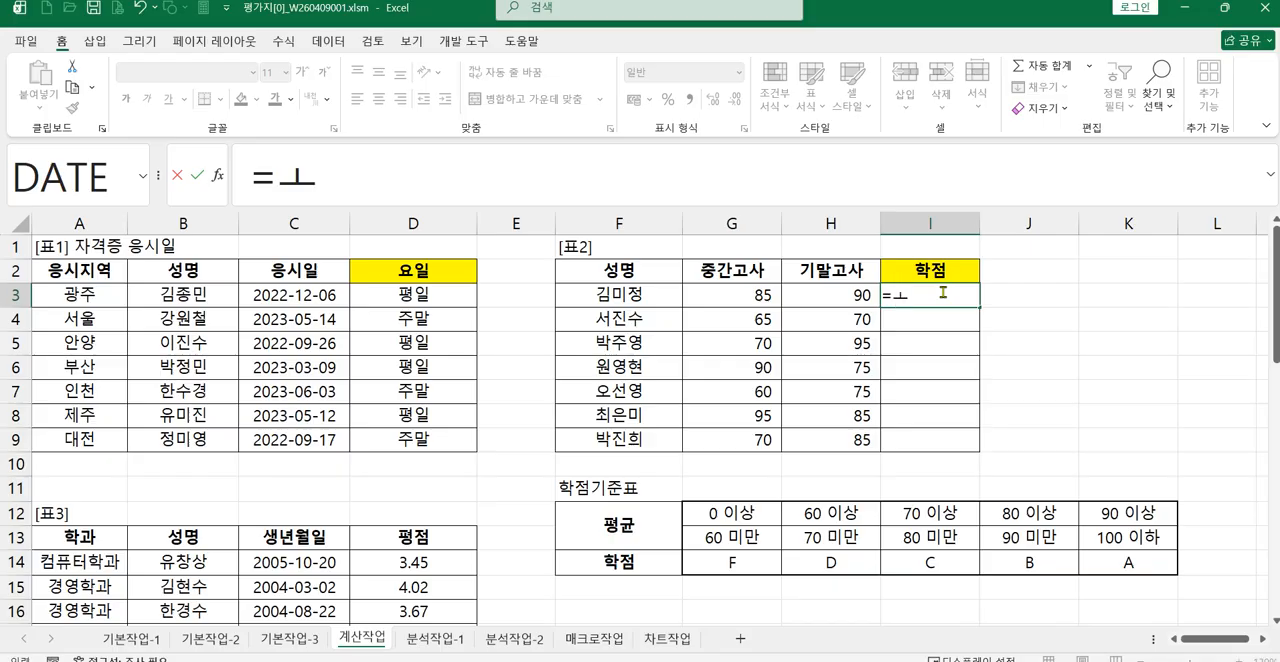
pyautogui.press('BackSpace')
pyautogui.write('H')
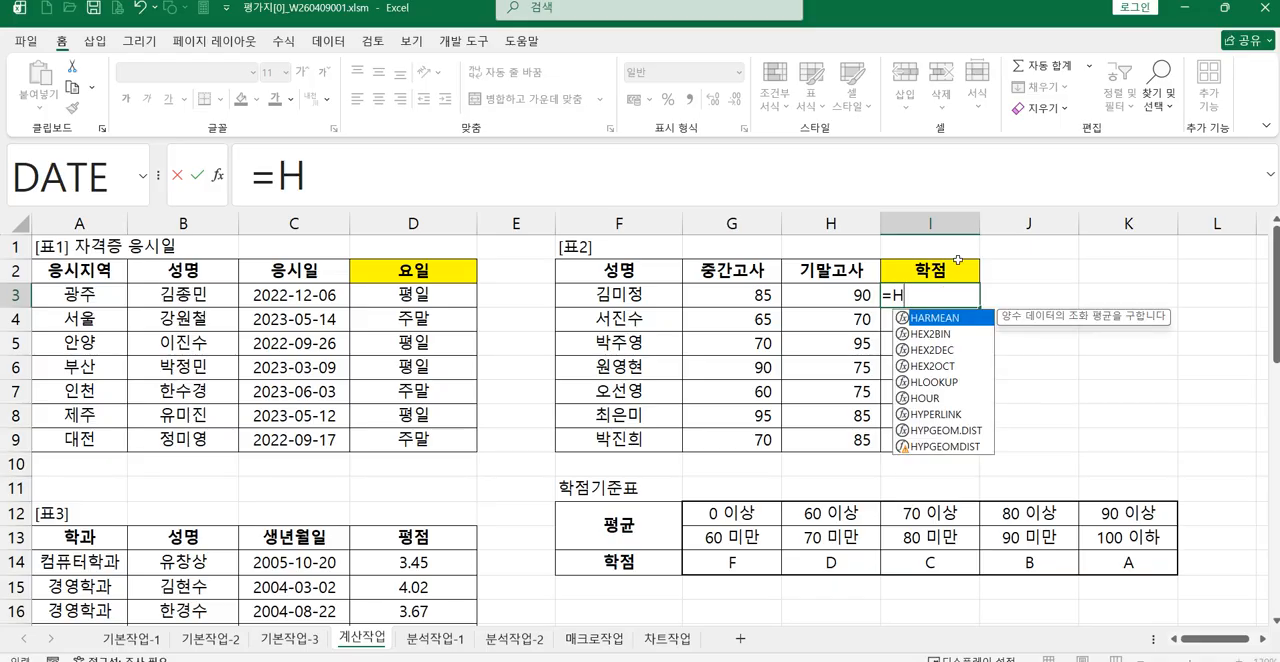
pyautogui.doubleClick(950, 382)
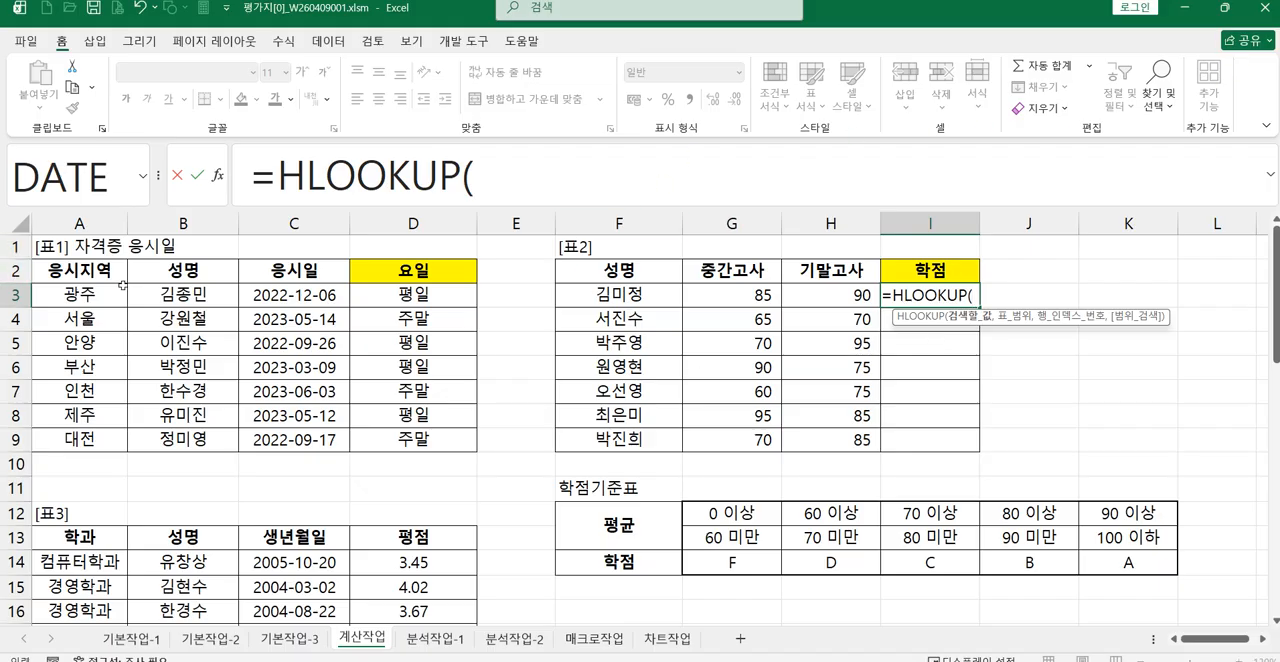
pyautogui.click(218, 178)
pyautogui.moveTo(770, 140); pyautogui.dragTo(432, 318)
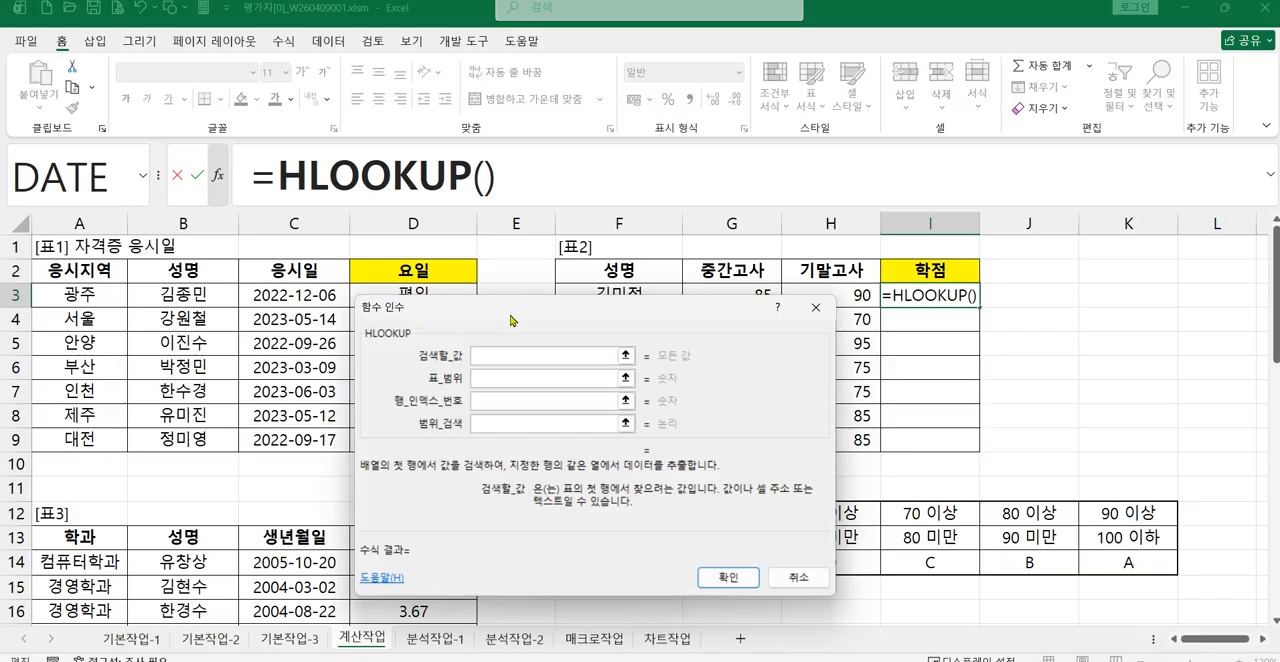
pyautogui.moveTo(512, 312); pyautogui.dragTo(300, 316)
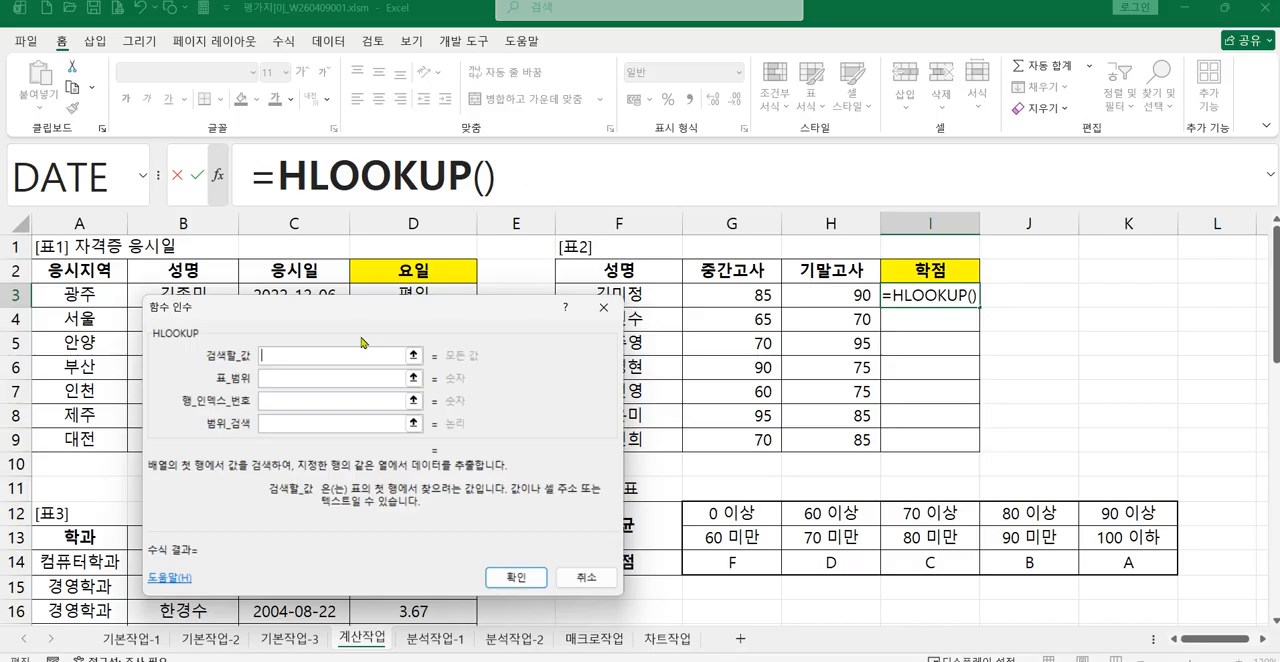
# Step: Set HLOOKUP's 검색할_값 to AVERAGE(G3:H3), averaging the 중간고사 and 기말고사 scores
pyautogui.write('AVERA')
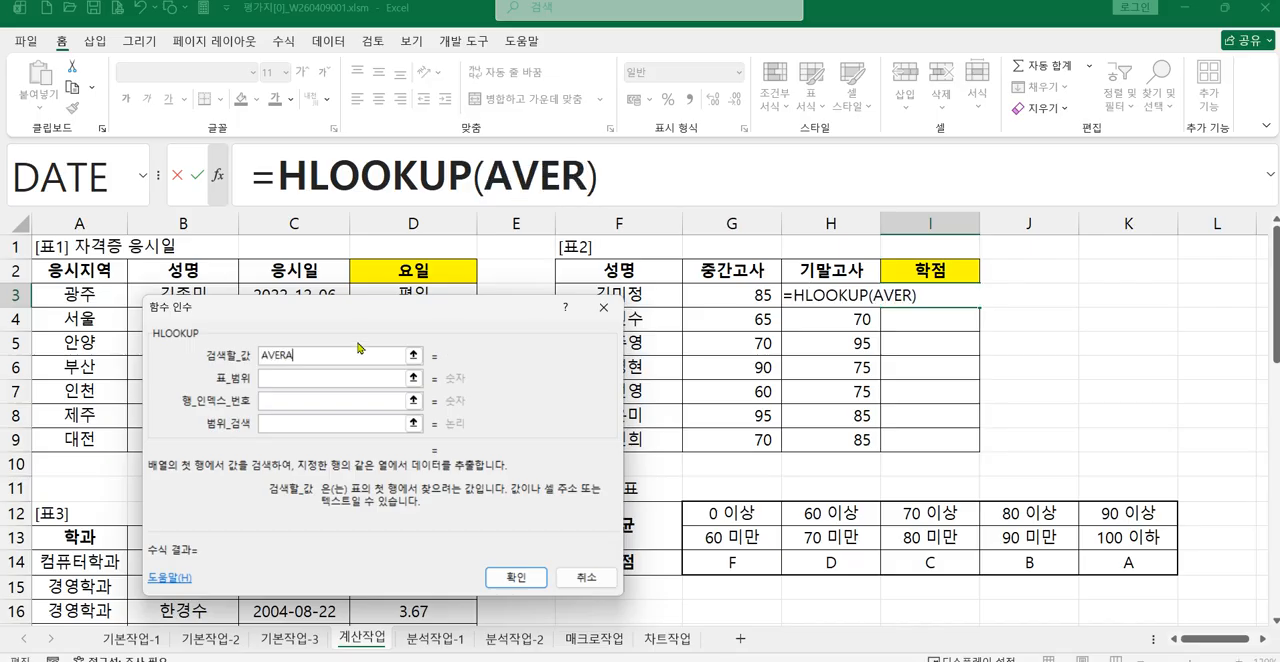
pyautogui.write('GE(')
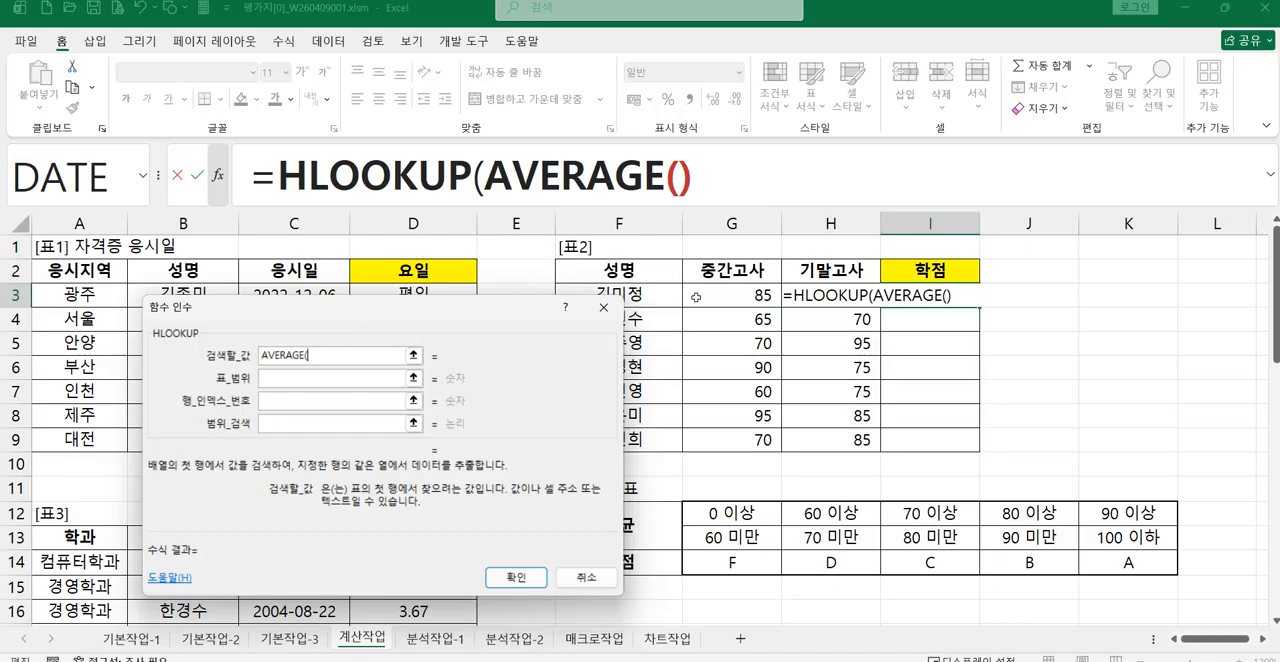
pyautogui.moveTo(696, 297); pyautogui.dragTo(830, 297)
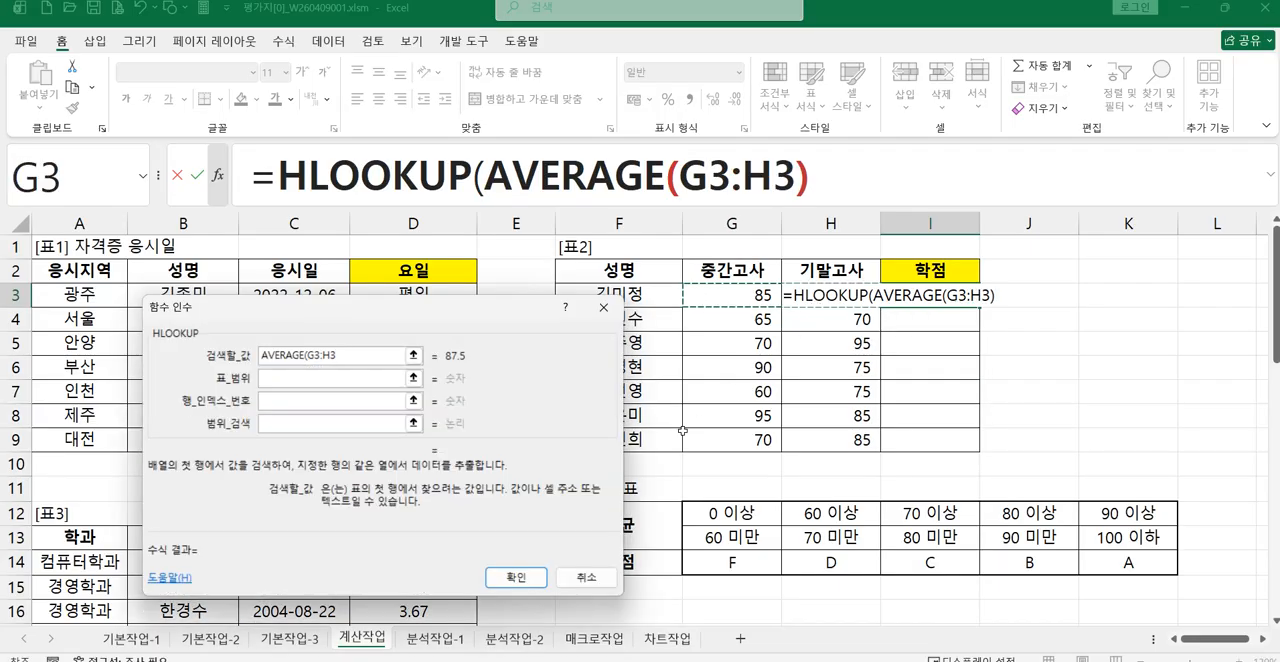
pyautogui.write(')')
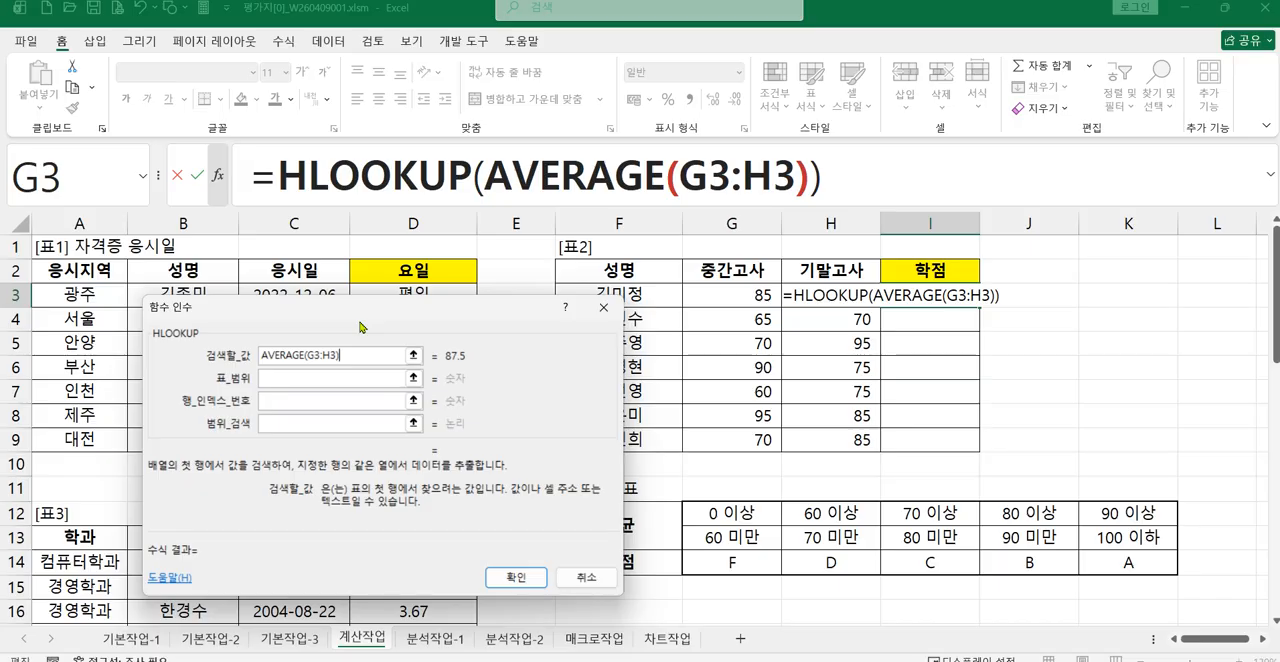
# Step: Set HLOOKUP's 표_범위 to the 학점기준표 cells as the absolute range $G$12:$K$14
pyautogui.click(350, 379)
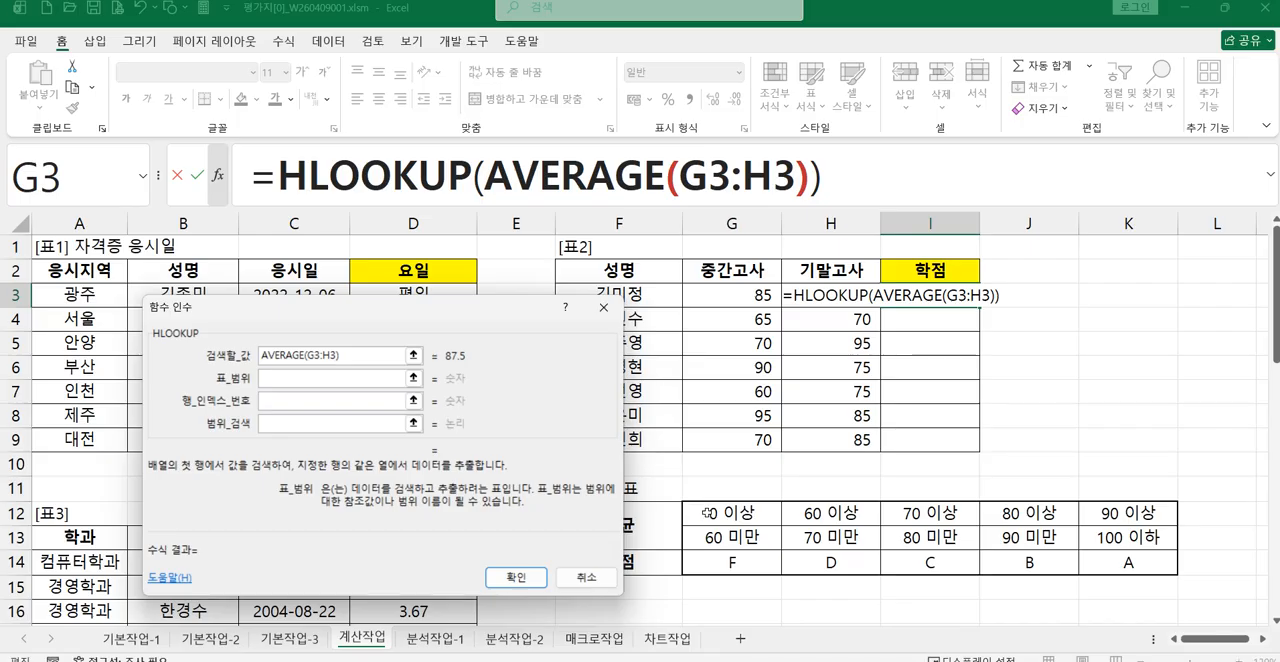
pyautogui.moveTo(709, 513); pyautogui.dragTo(1108, 562)
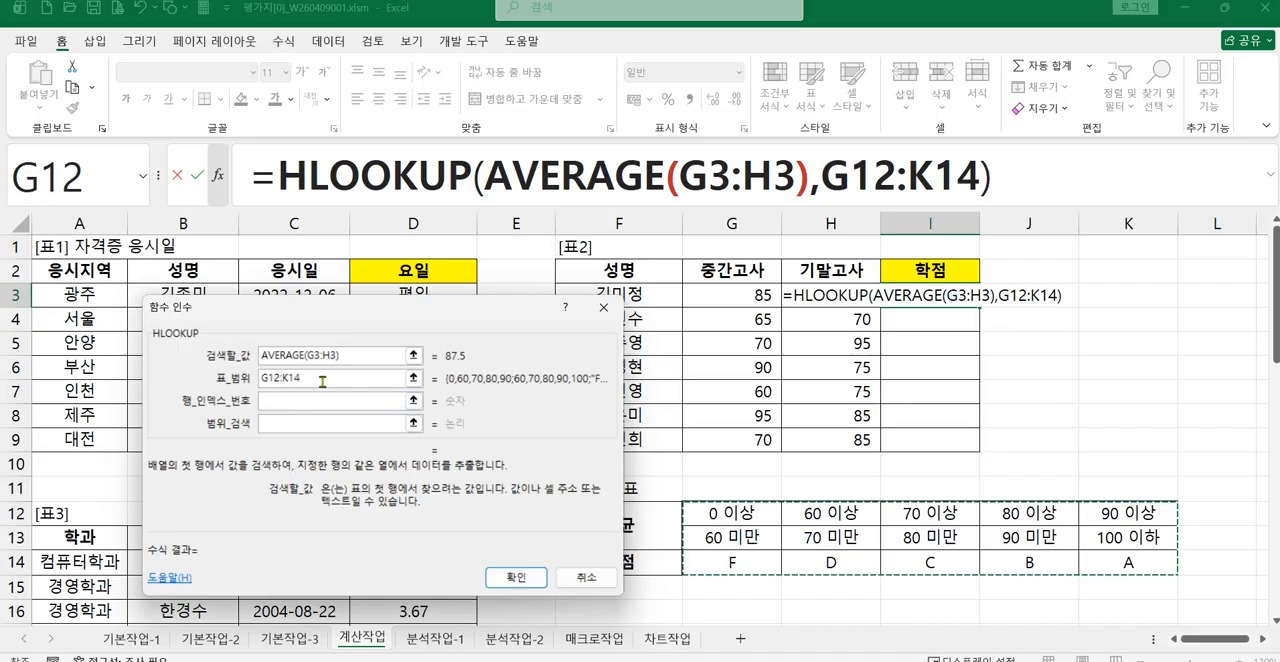
pyautogui.moveTo(310, 380); pyautogui.dragTo(193, 375)
pyautogui.press('F4')
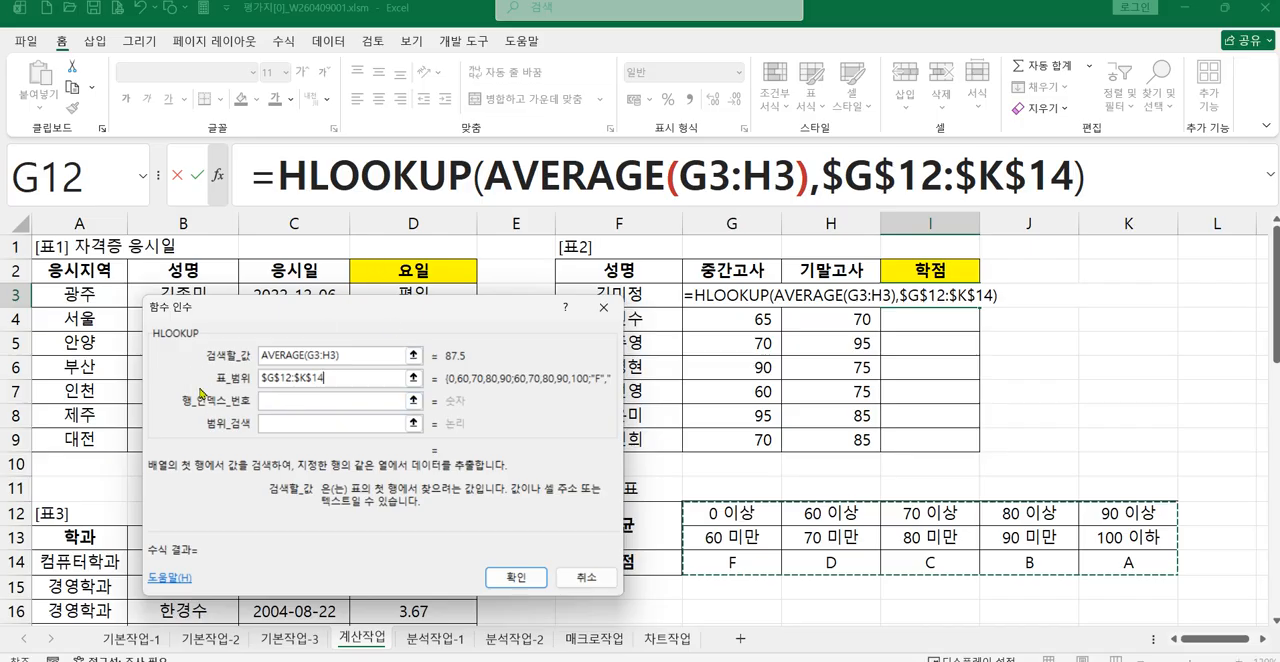
# Step: Set 행_인덱스_번호 to 3 and 범위_검색 to 0, and enter the HLOOKUP formula in I3
pyautogui.click(279, 397)
pyautogui.click(269, 401)
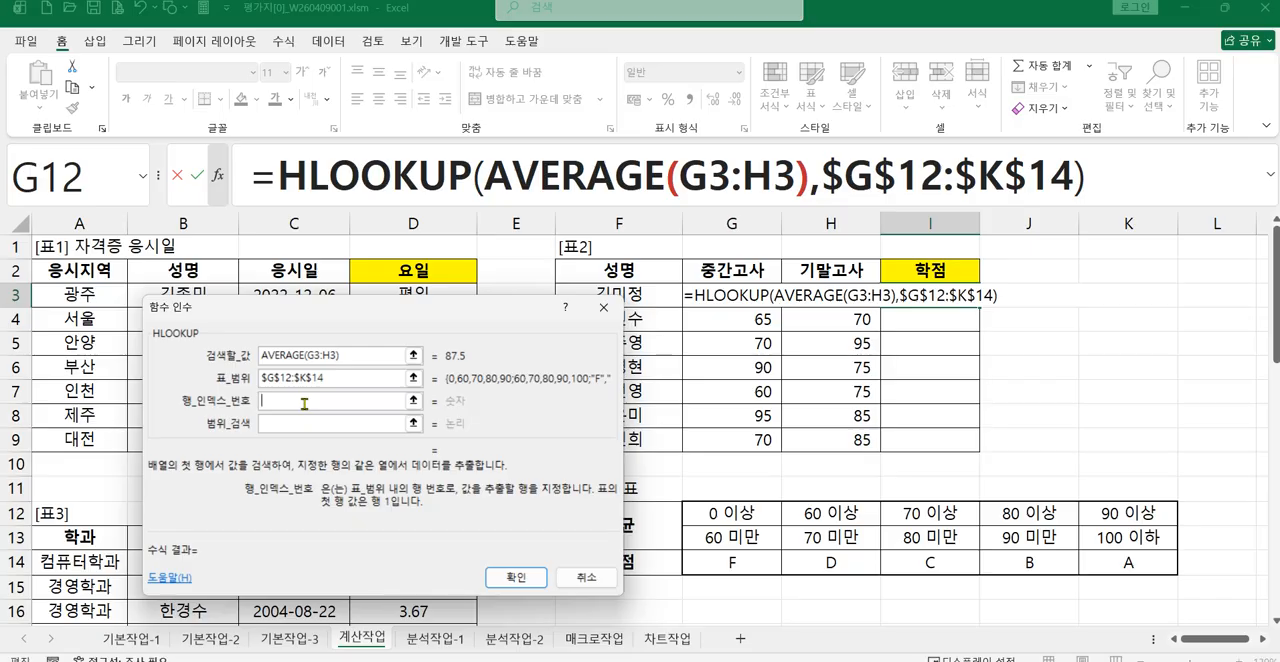
pyautogui.write('3')
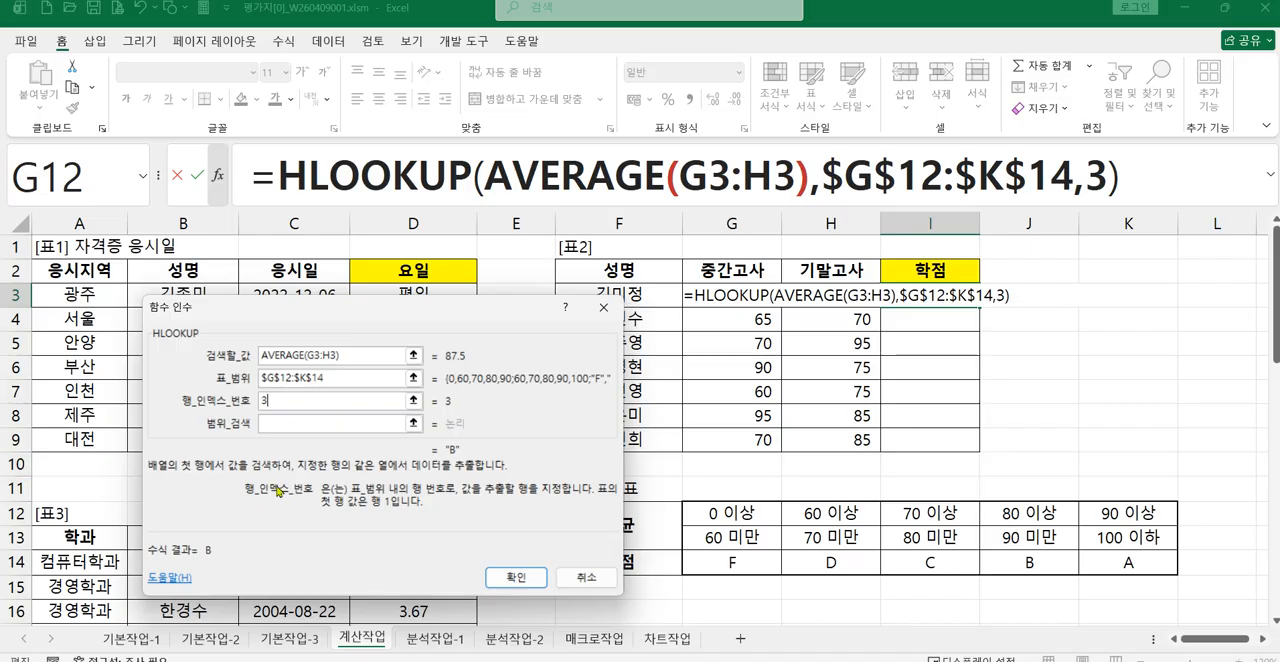
pyautogui.click(275, 422)
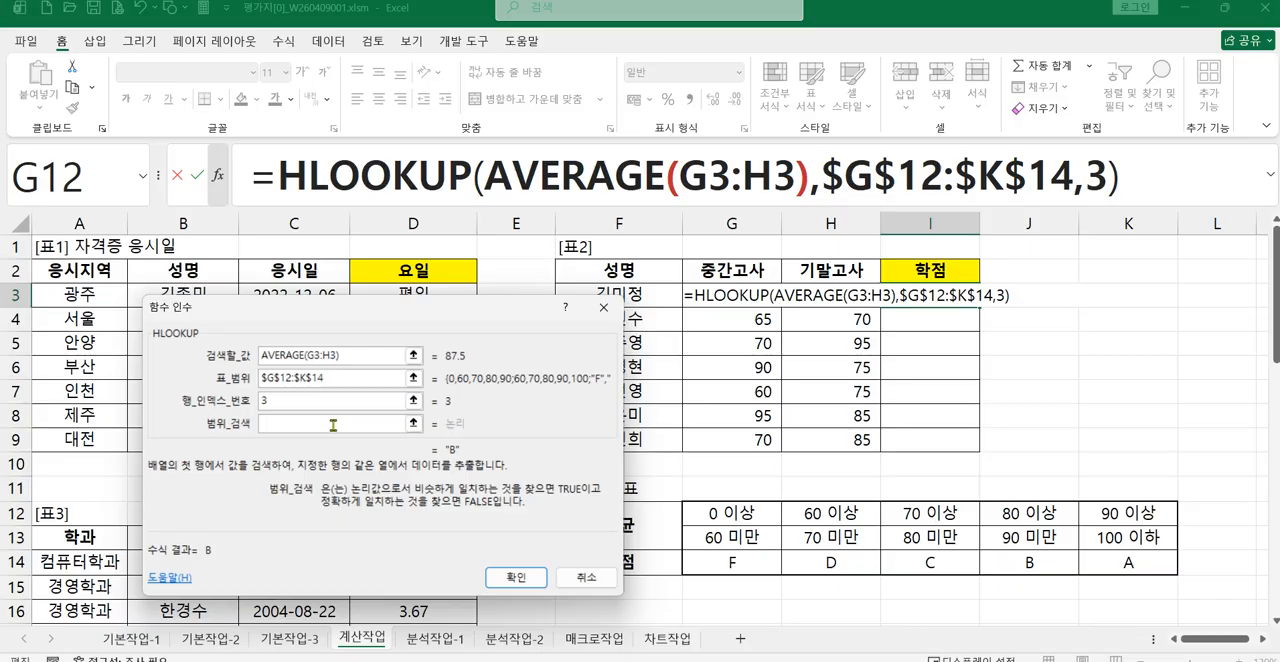
pyautogui.write('0')
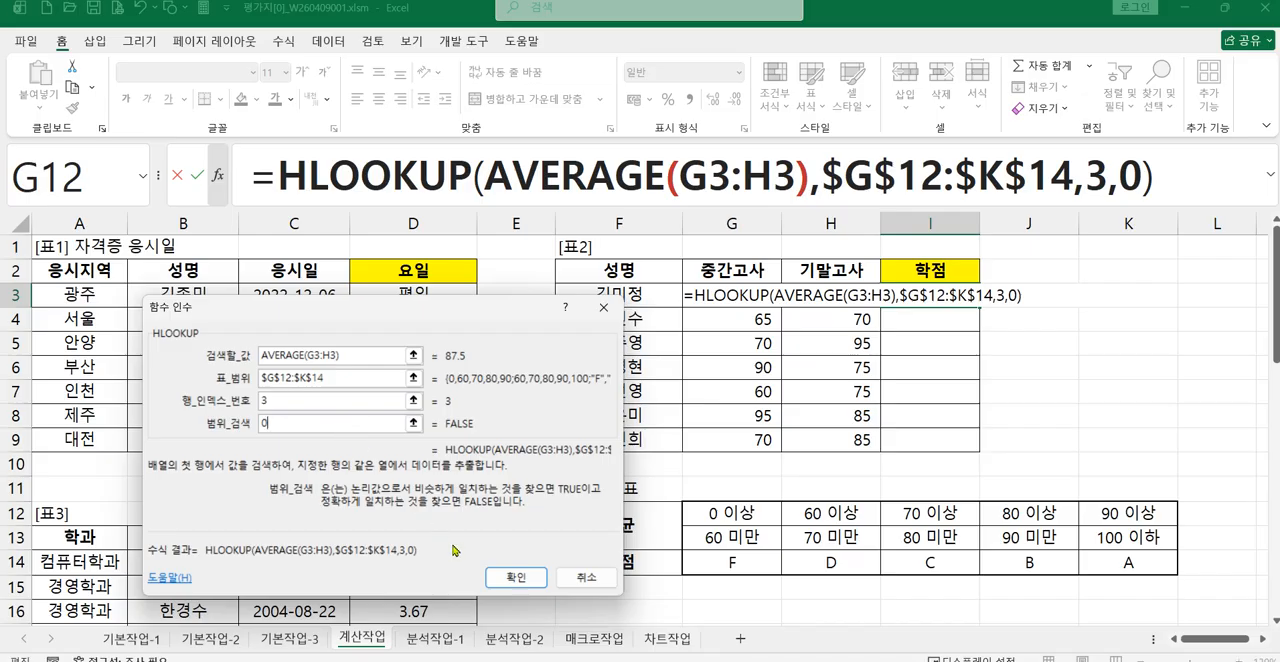
pyautogui.click(515, 578)
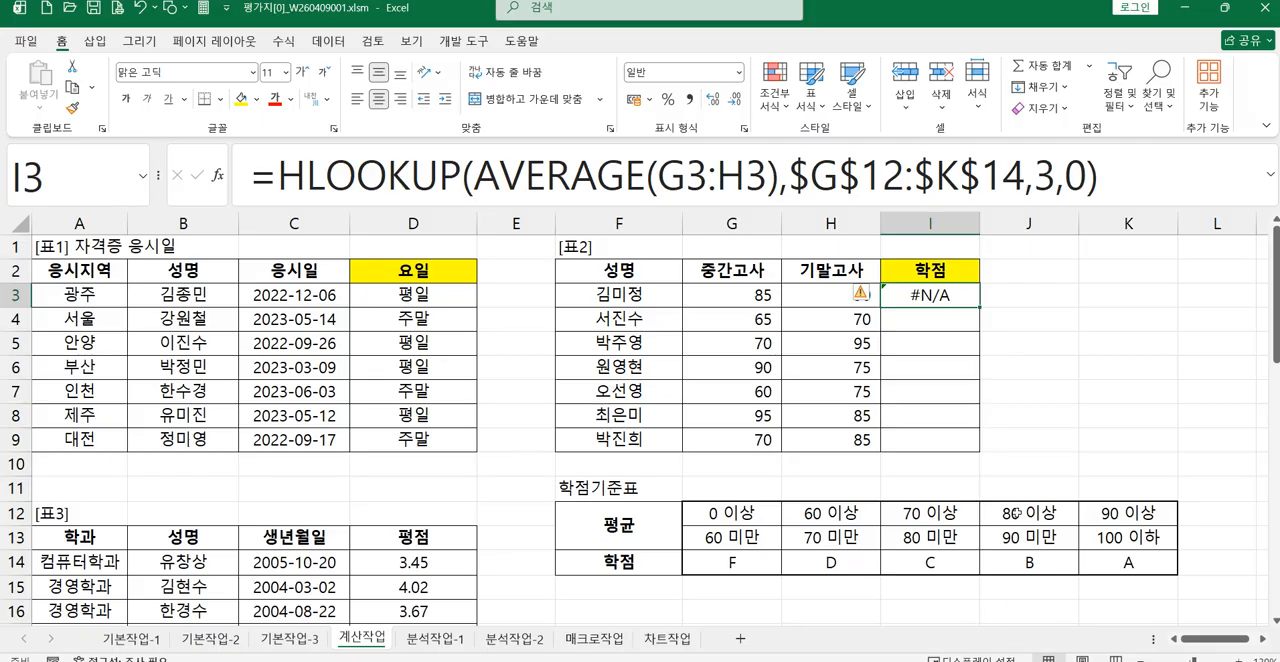
# Step: Reopen the function arguments of the HLOOKUP formula in I3 and change 범위_검색 to 1
pyautogui.click(361, 180)
pyautogui.click(217, 175)
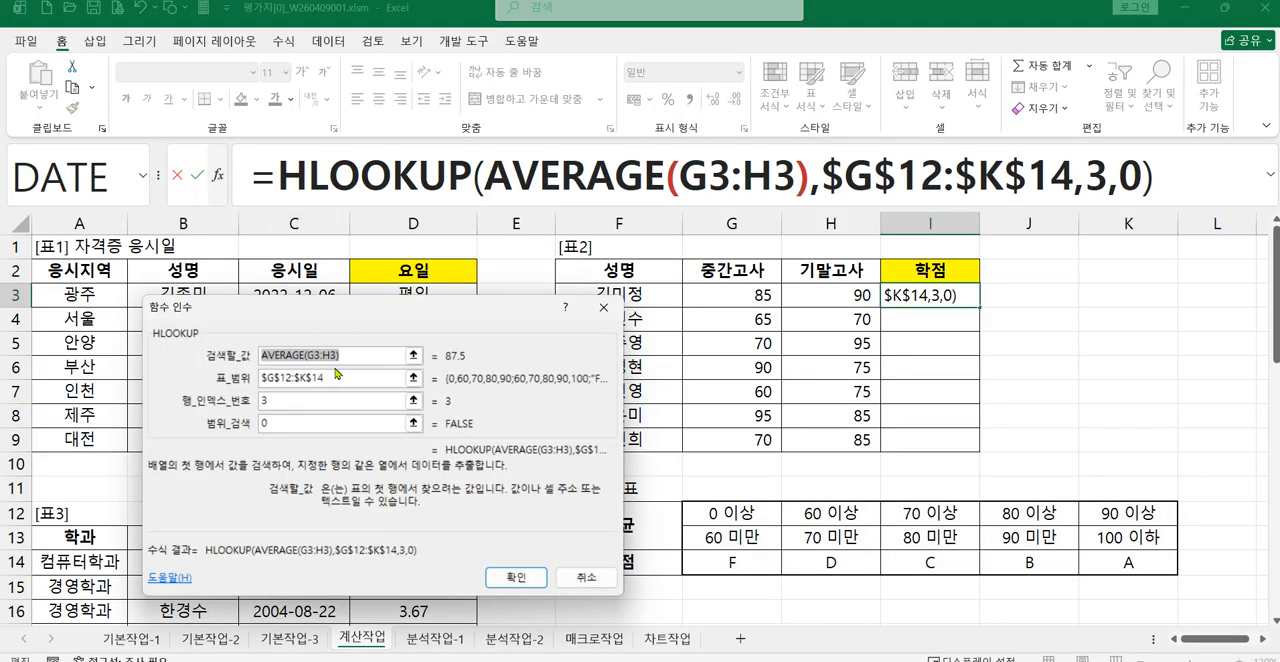
pyautogui.click(263, 424)
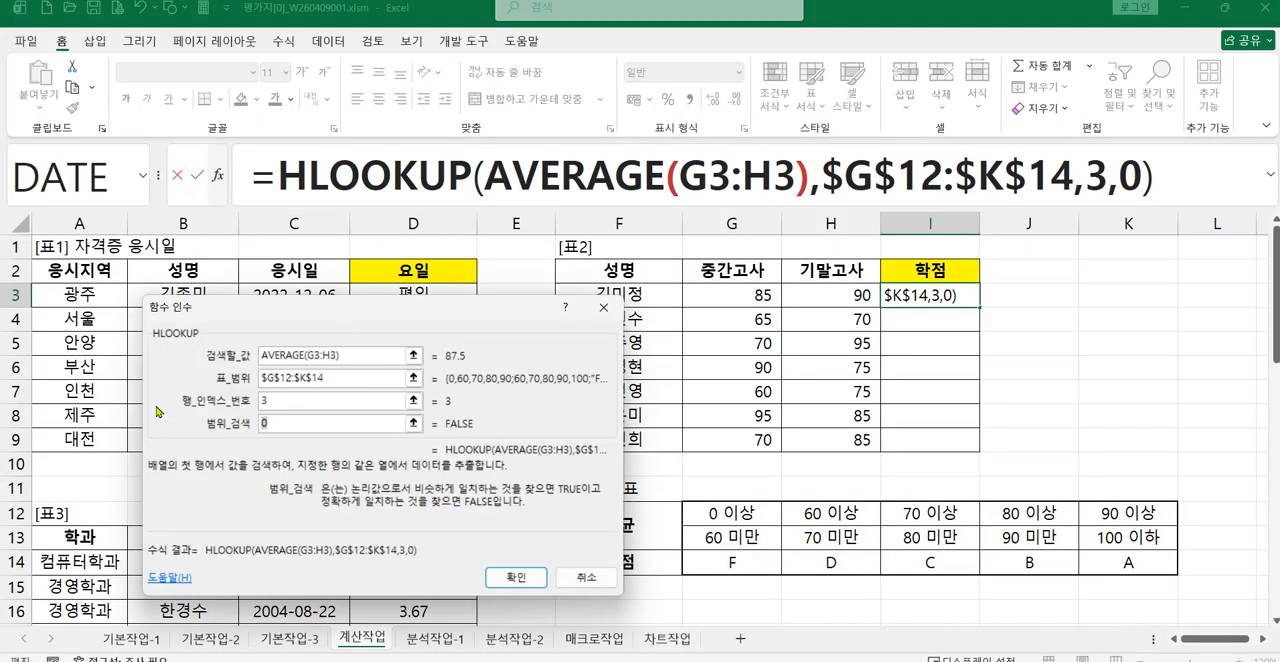
pyautogui.write('1')
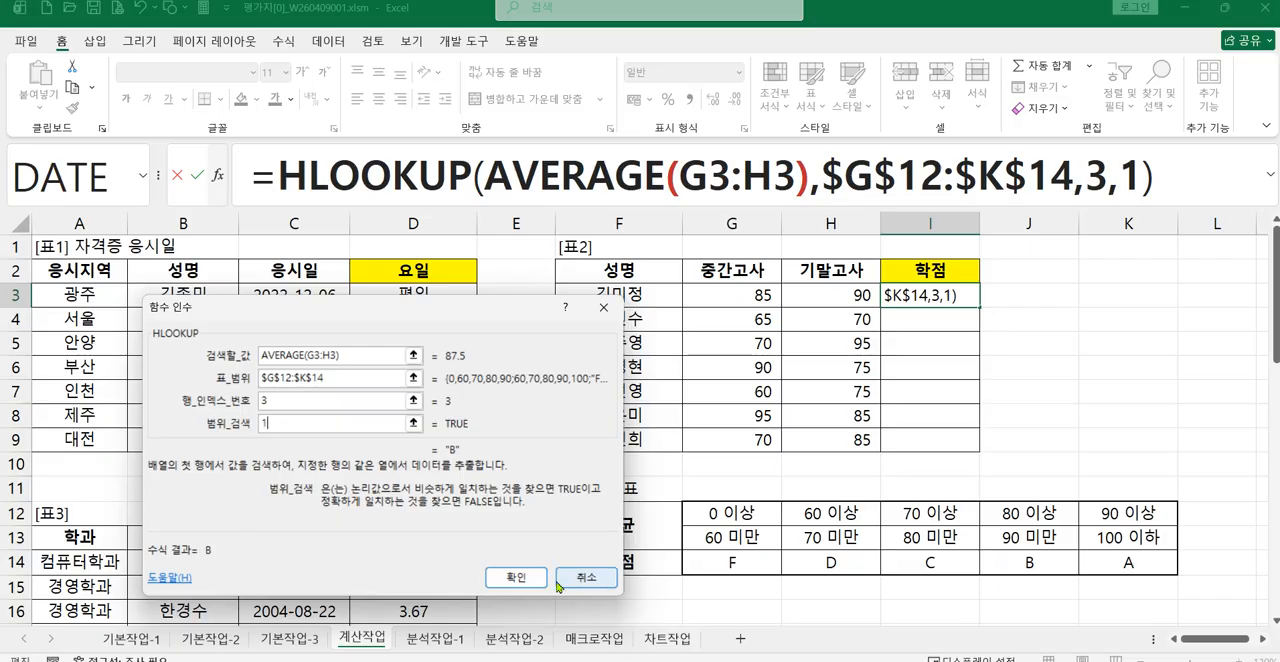
pyautogui.click(524, 582)
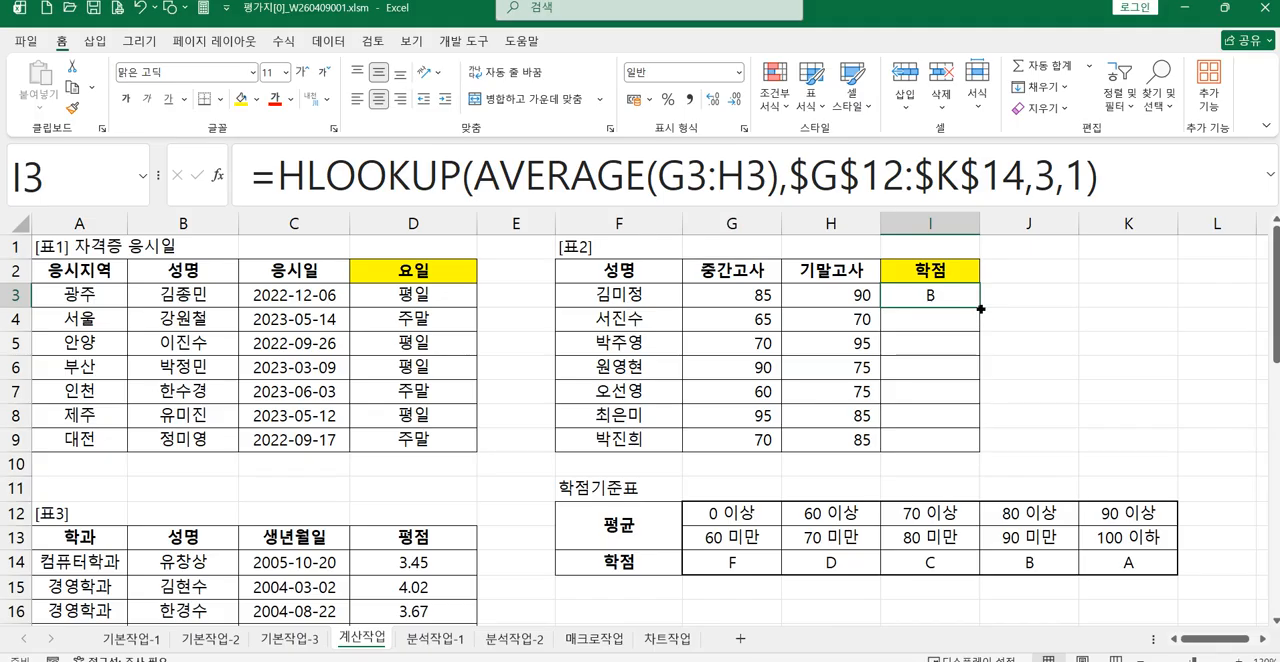
# Step: Fill the HLOOKUP formula from I3 down through I9 in 표2's 학점 column
pyautogui.moveTo(981, 309); pyautogui.dragTo(967, 443)
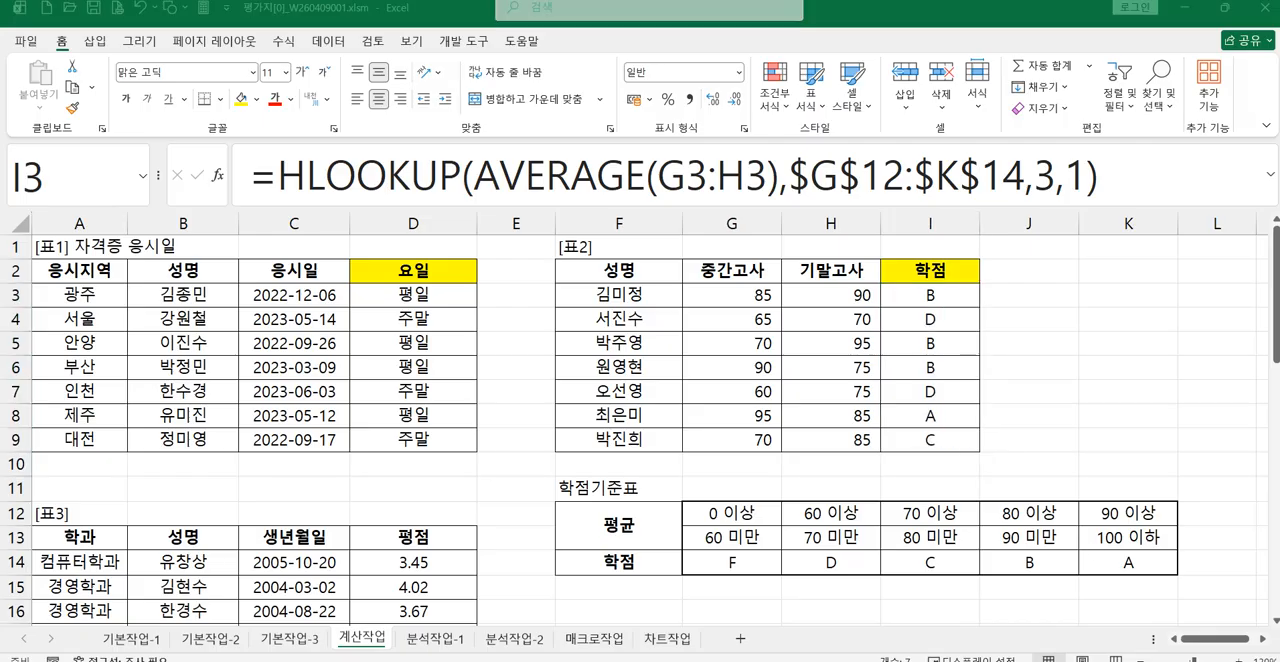
# Step: Switch to the exam page in the browser, read the 표3 question on the 경영학과 average, and return to the worksheet
pyautogui.moveTo(626, 660)
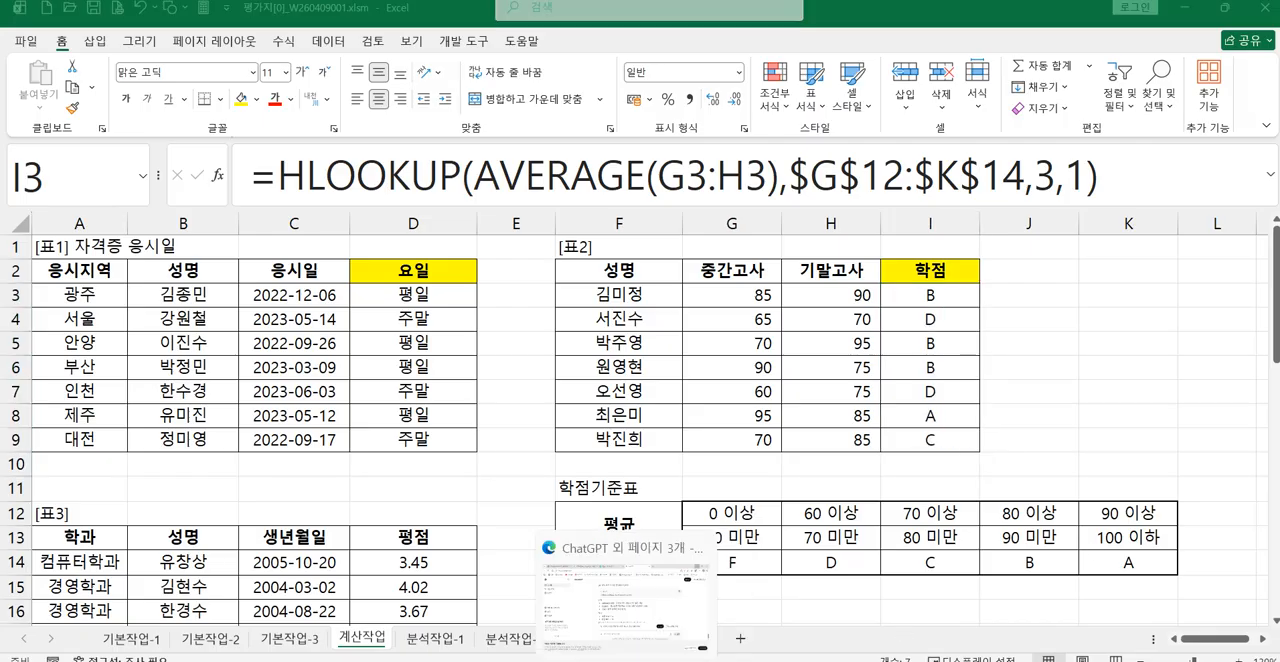
pyautogui.click(636, 578)
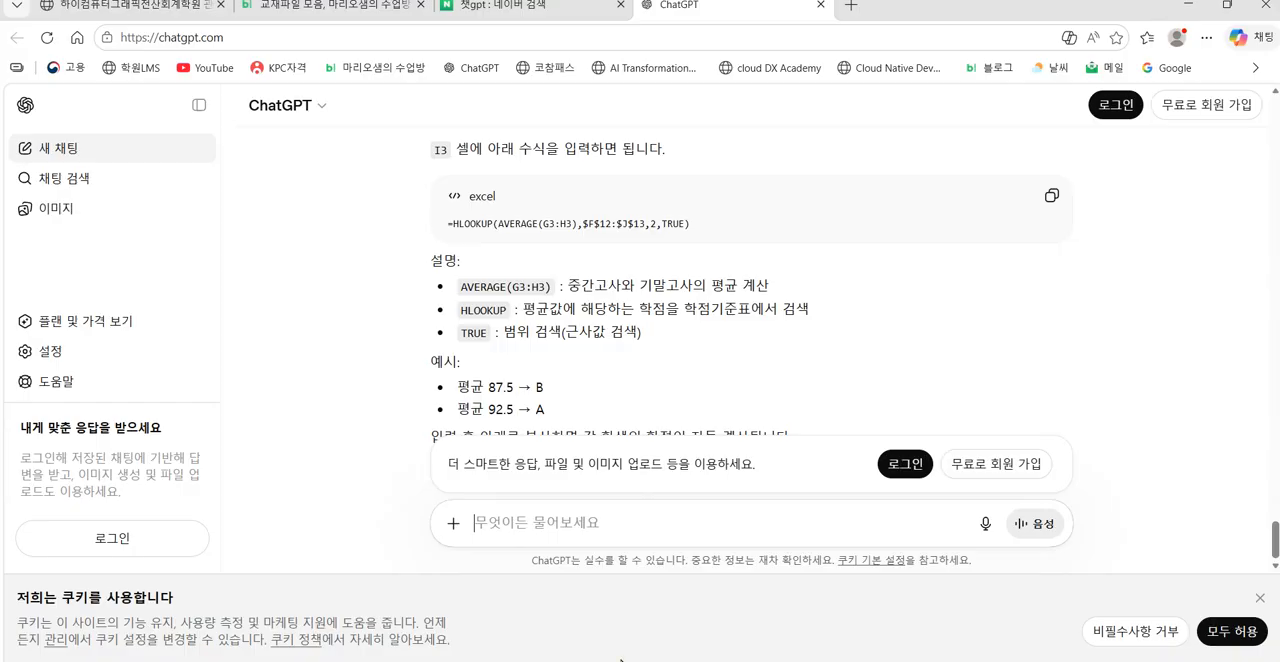
pyautogui.click(162, 18)
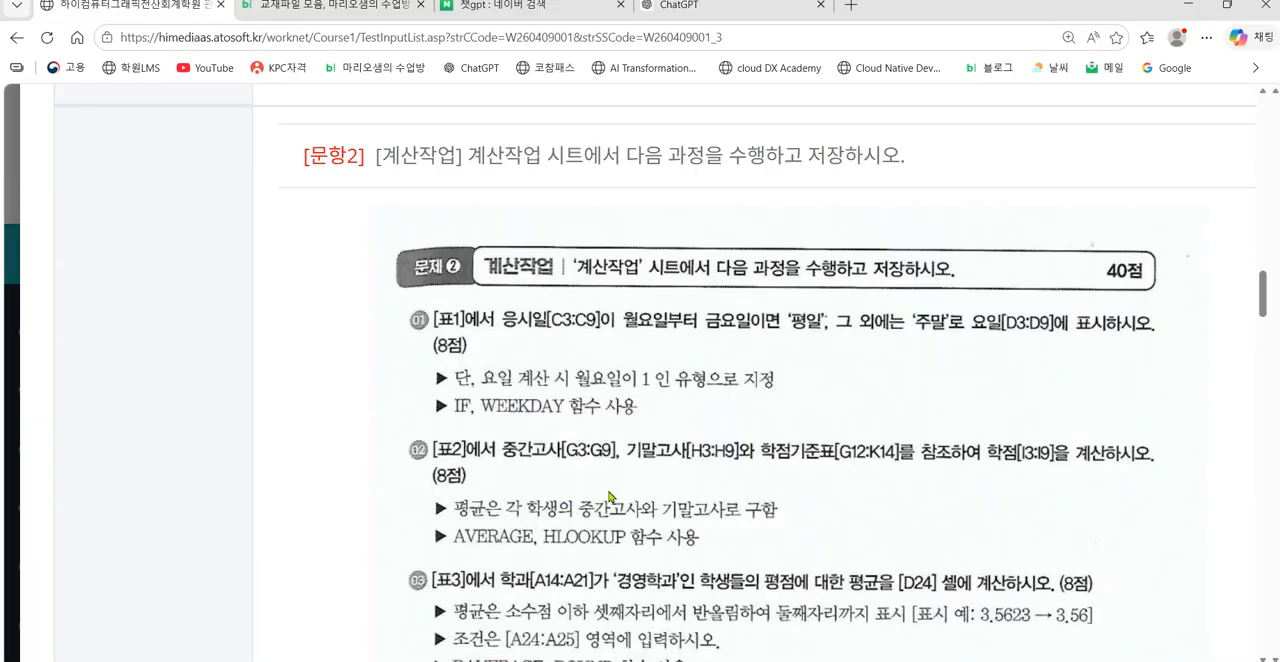
pyautogui.scroll(-1, 612, 497)
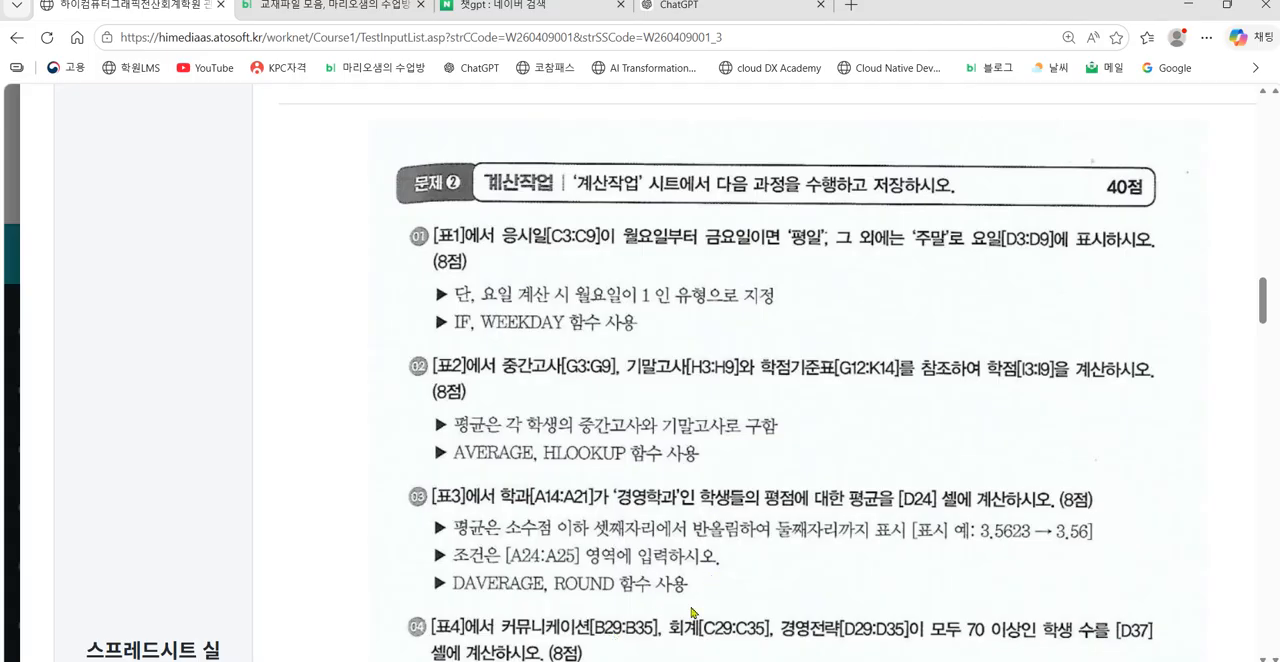
pyautogui.moveTo(516, 661)
pyautogui.click(1187, 5)
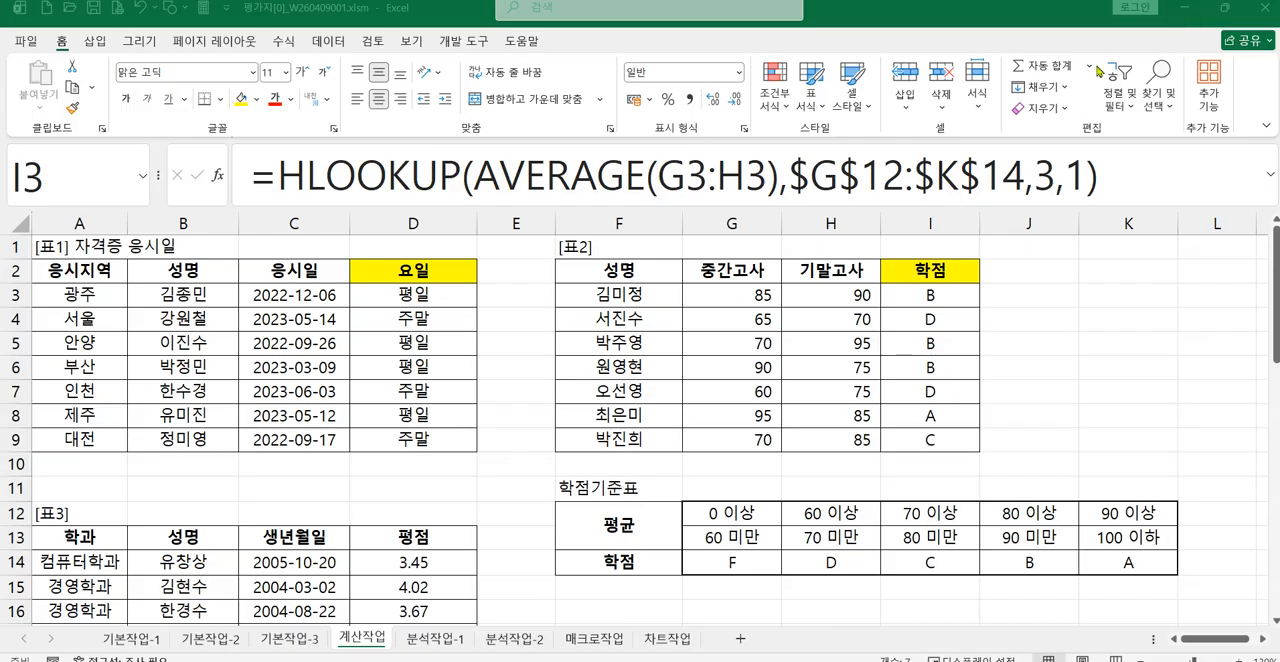
# Step: Copy the 학과 heading from A13 into A24 as the heading of 표3's condition range
pyautogui.scroll(-4, 776, 370)
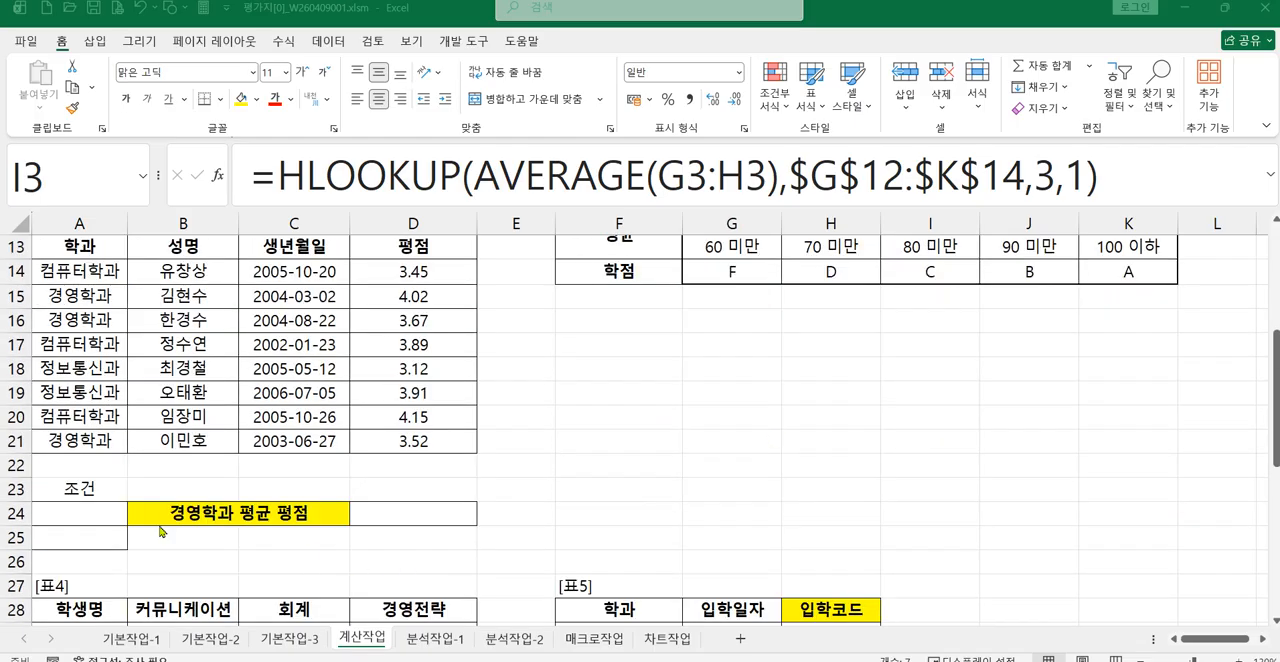
pyautogui.click(74, 516)
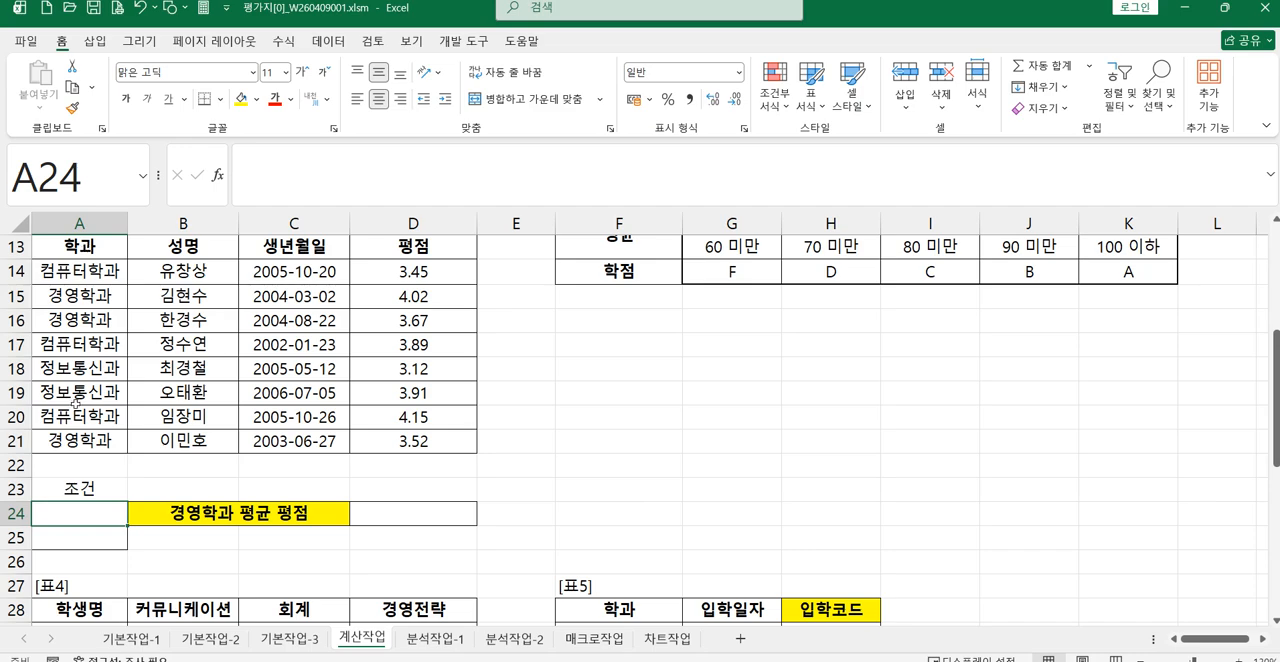
pyautogui.click(85, 251)
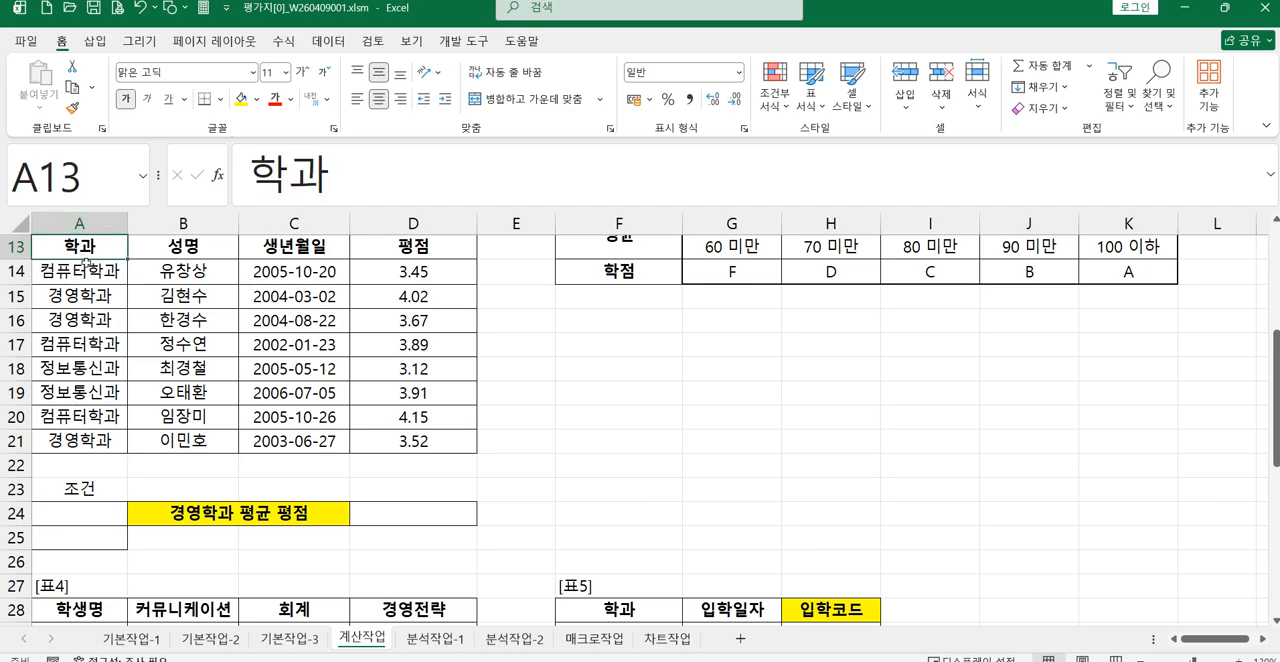
pyautogui.click(72, 87)
pyautogui.click(65, 512)
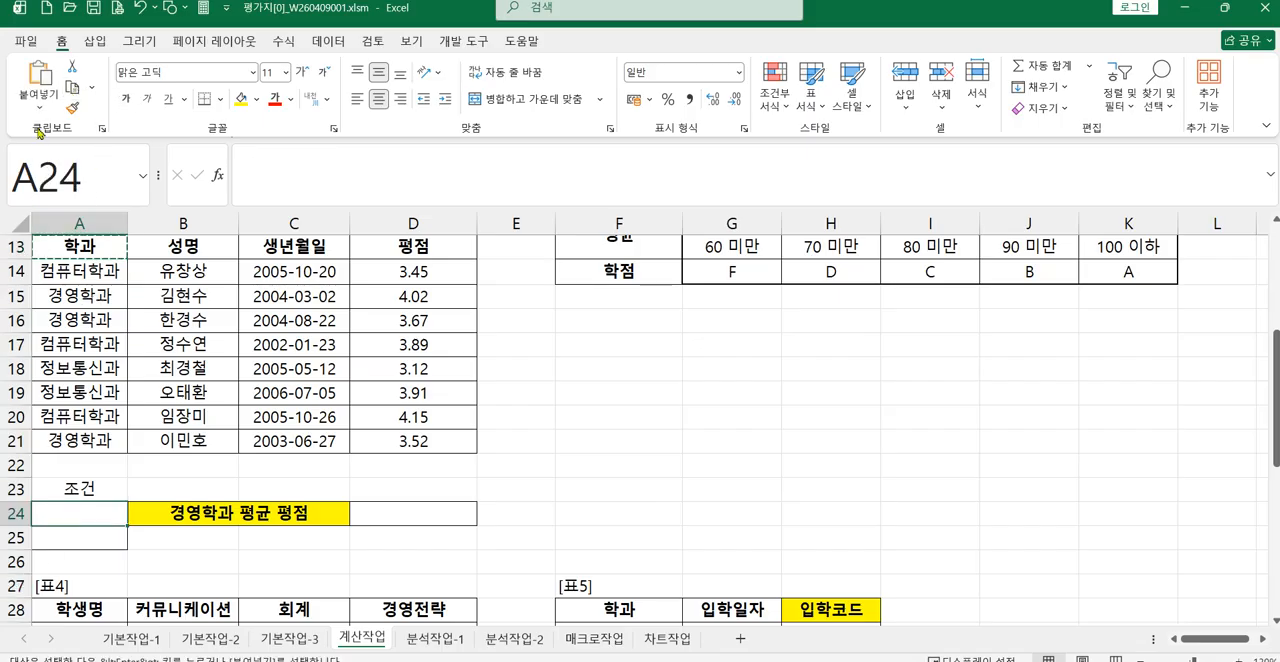
pyautogui.click(40, 72)
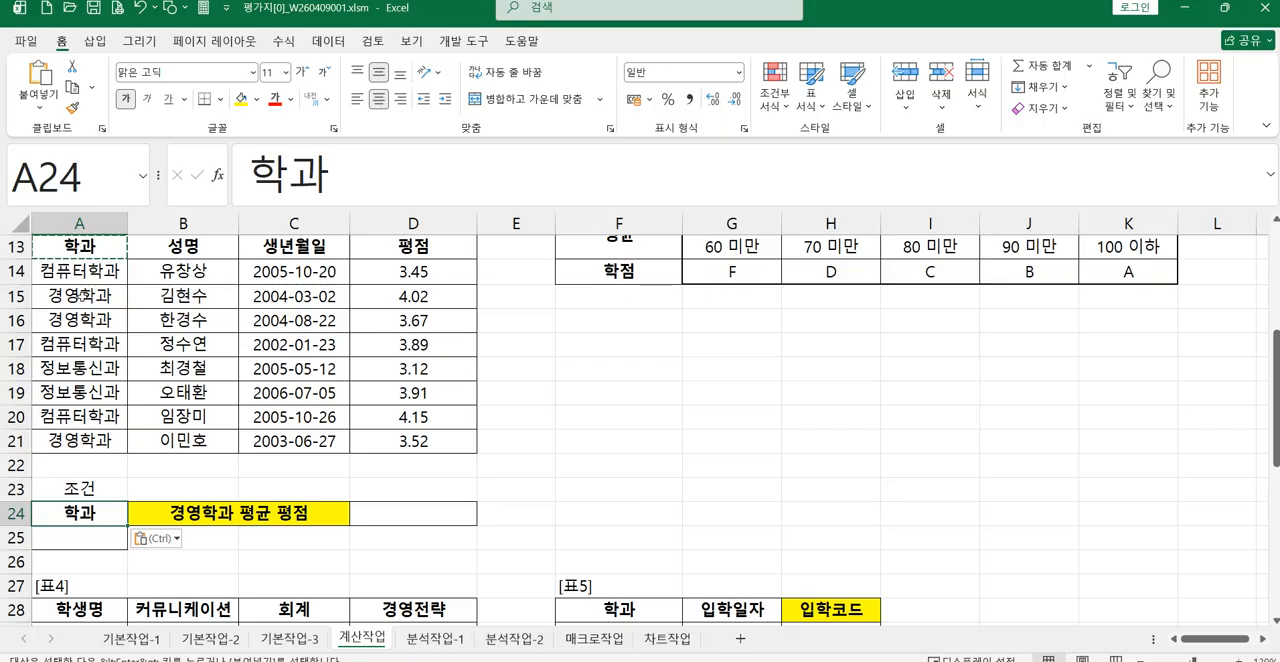
# Step: Copy 경영학과 from A15 into A25 as the condition value under the 학과 heading
pyautogui.click(82, 296)
pyautogui.click(72, 87)
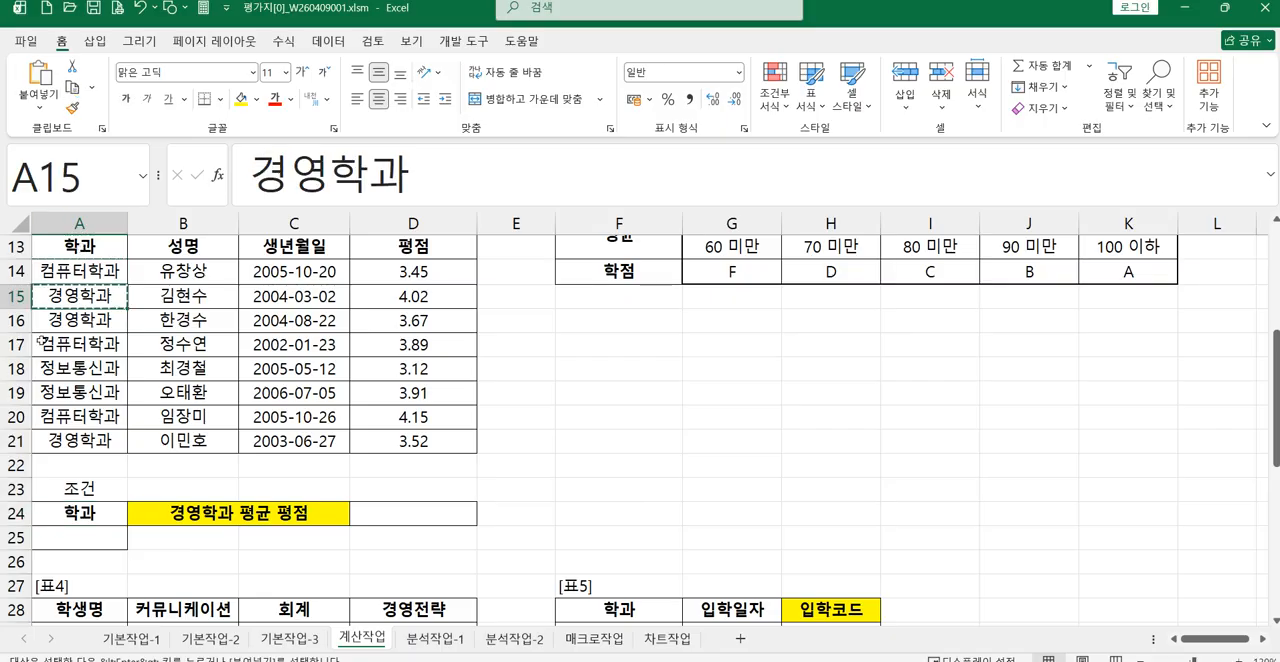
pyautogui.click(66, 540)
pyautogui.click(40, 72)
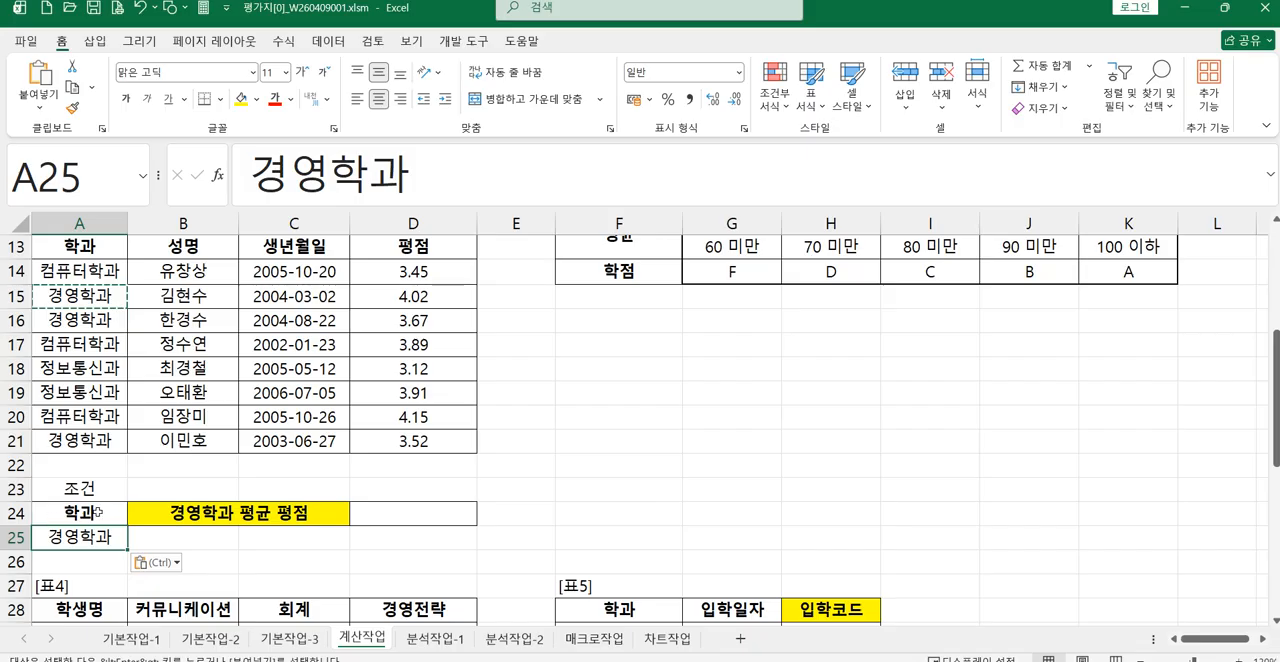
# Step: Start a DAVERAGE formula in D24 with the whole 표3 table, A13:D21, as its database
pyautogui.click(392, 516)
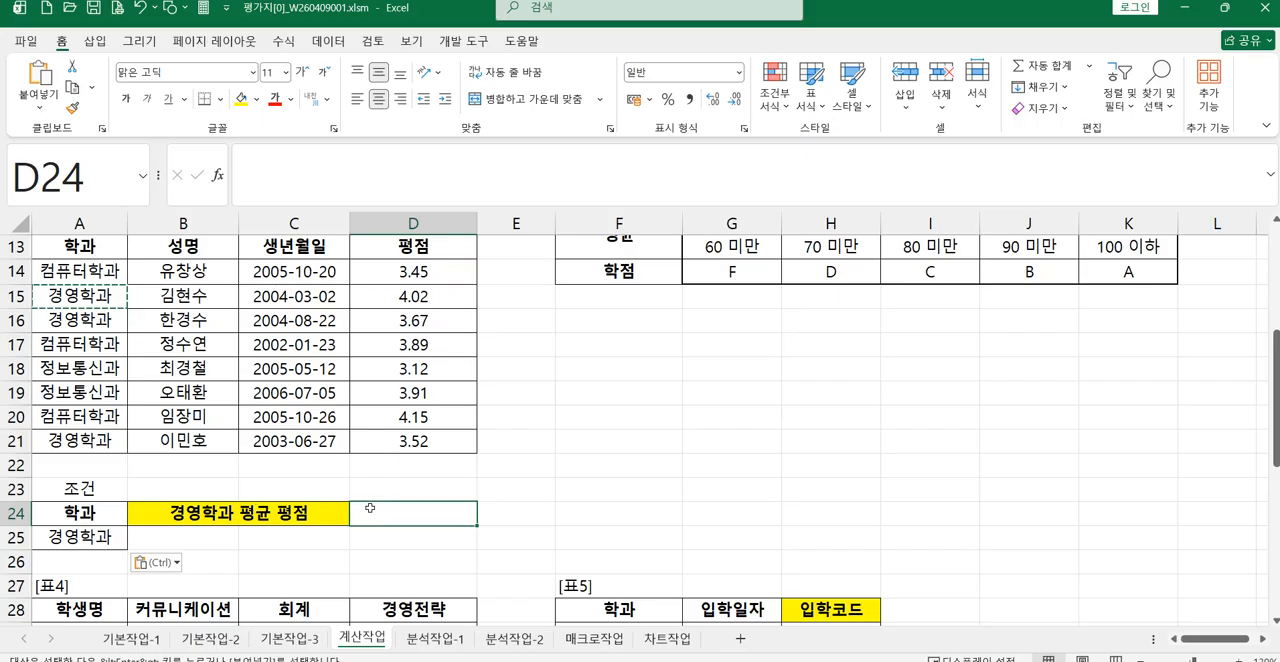
pyautogui.write('=')
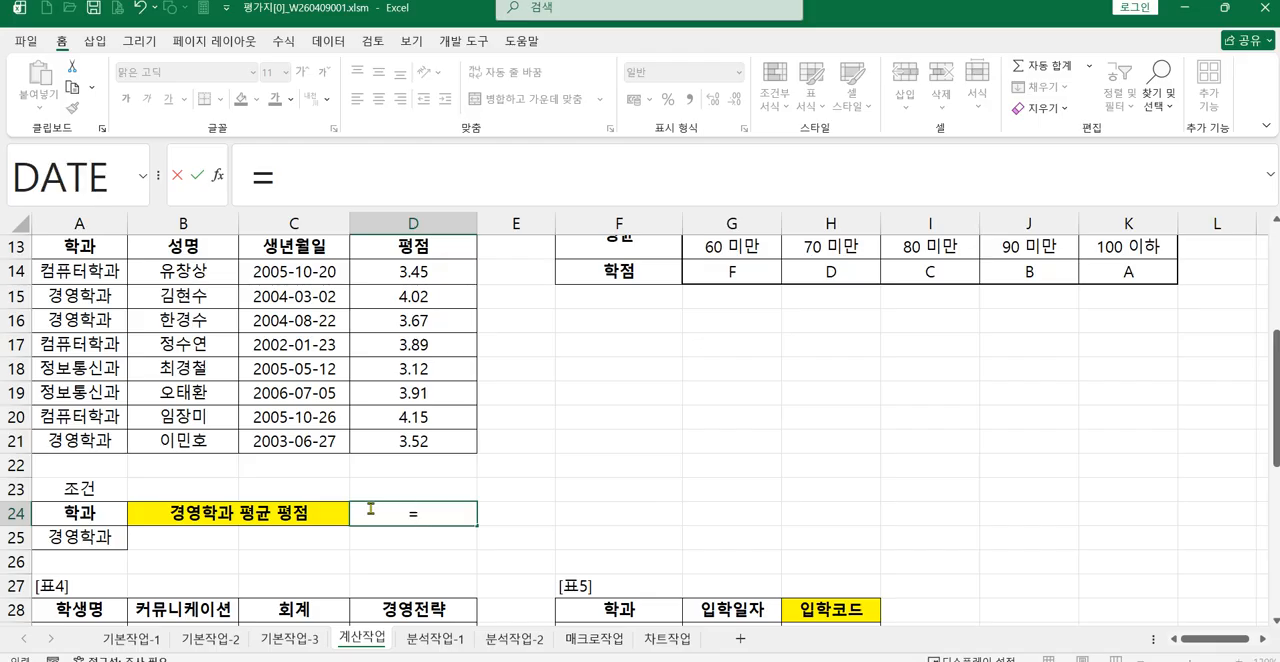
pyautogui.write('D')
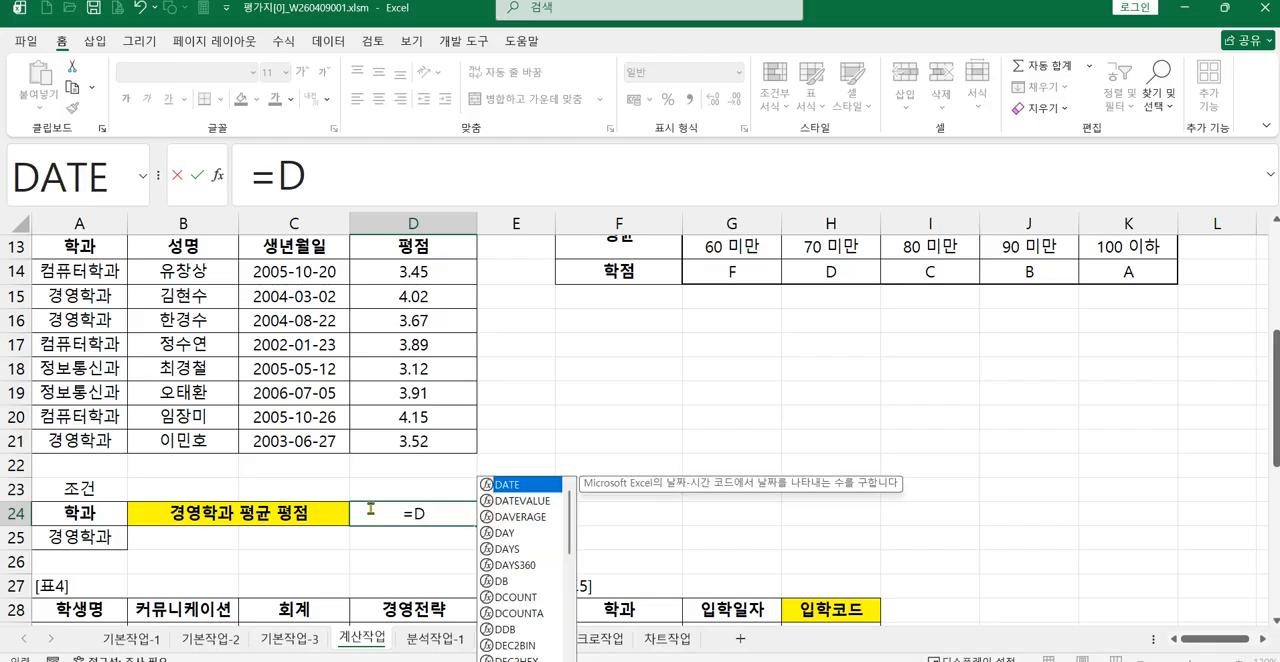
pyautogui.doubleClick(530, 516)
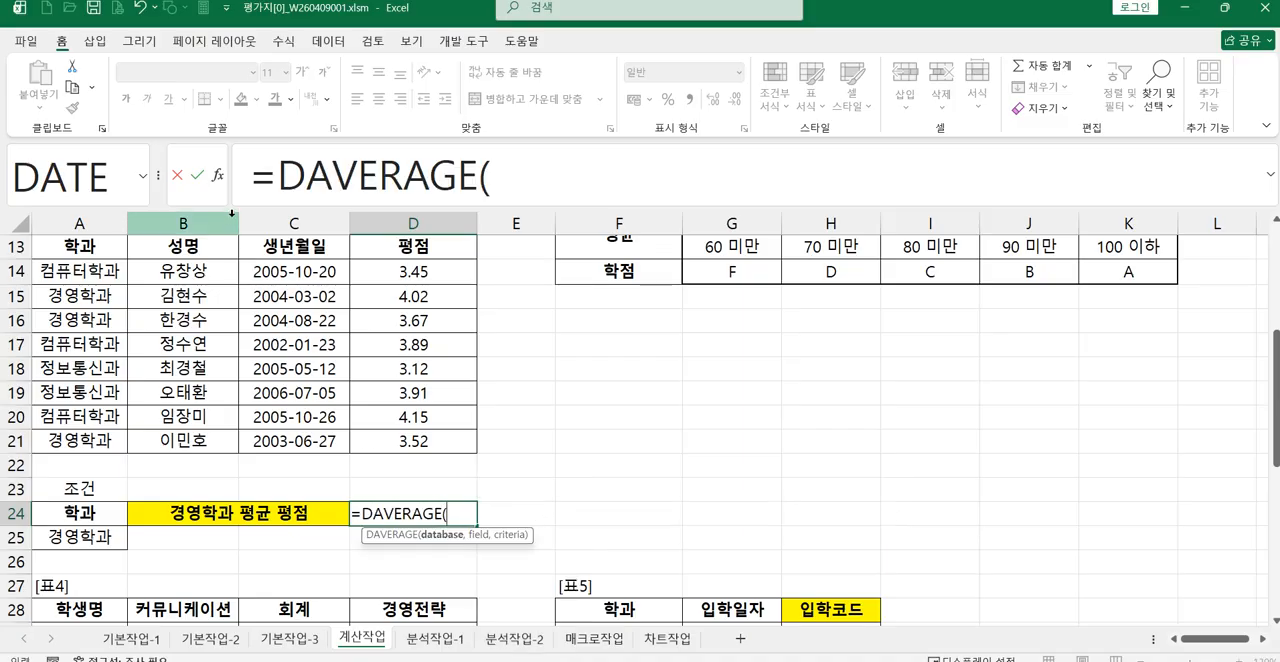
pyautogui.click(102, 248)
pyautogui.moveTo(102, 248); pyautogui.dragTo(418, 440)
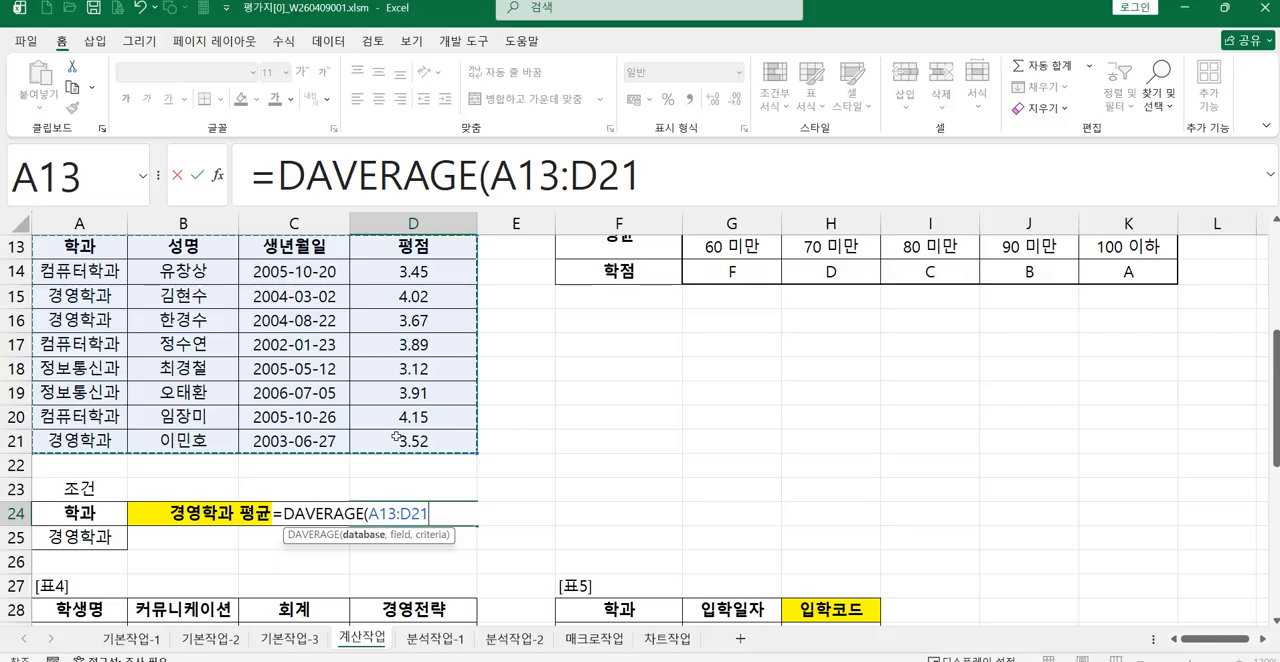
# Step: Set DAVERAGE's field to the 평점 heading D13 and its criteria to A24:A25, and enter the formula
pyautogui.scroll(1, 371, 404)
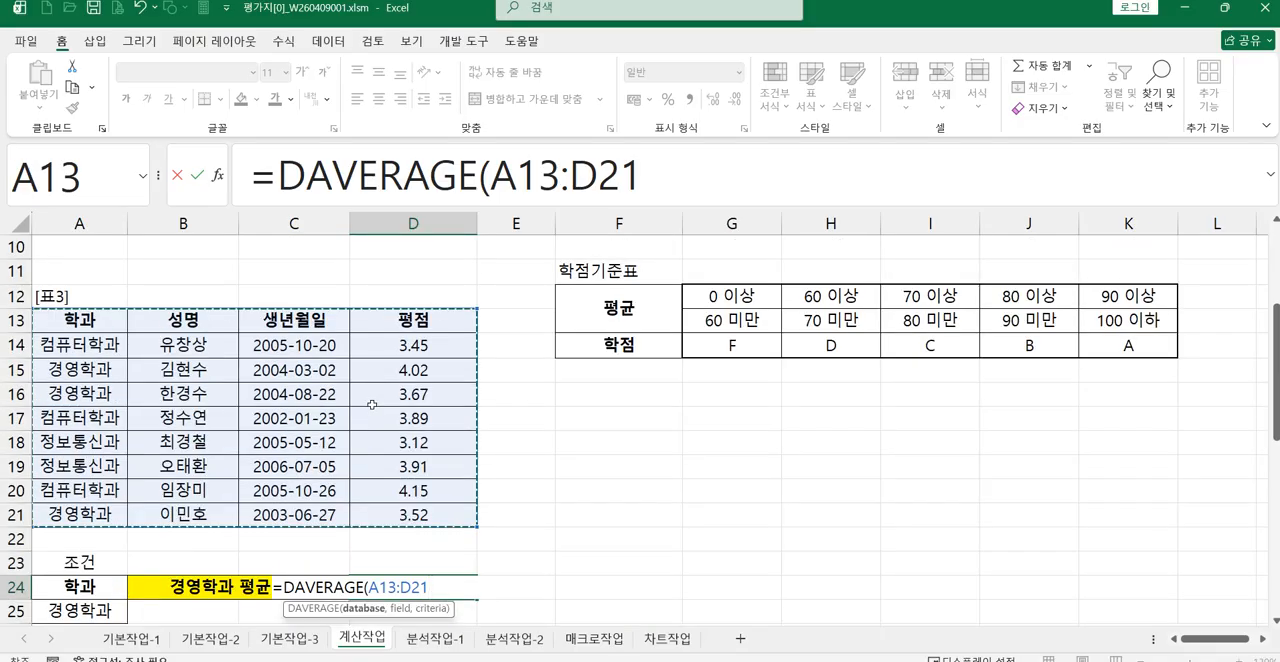
pyautogui.write(',')
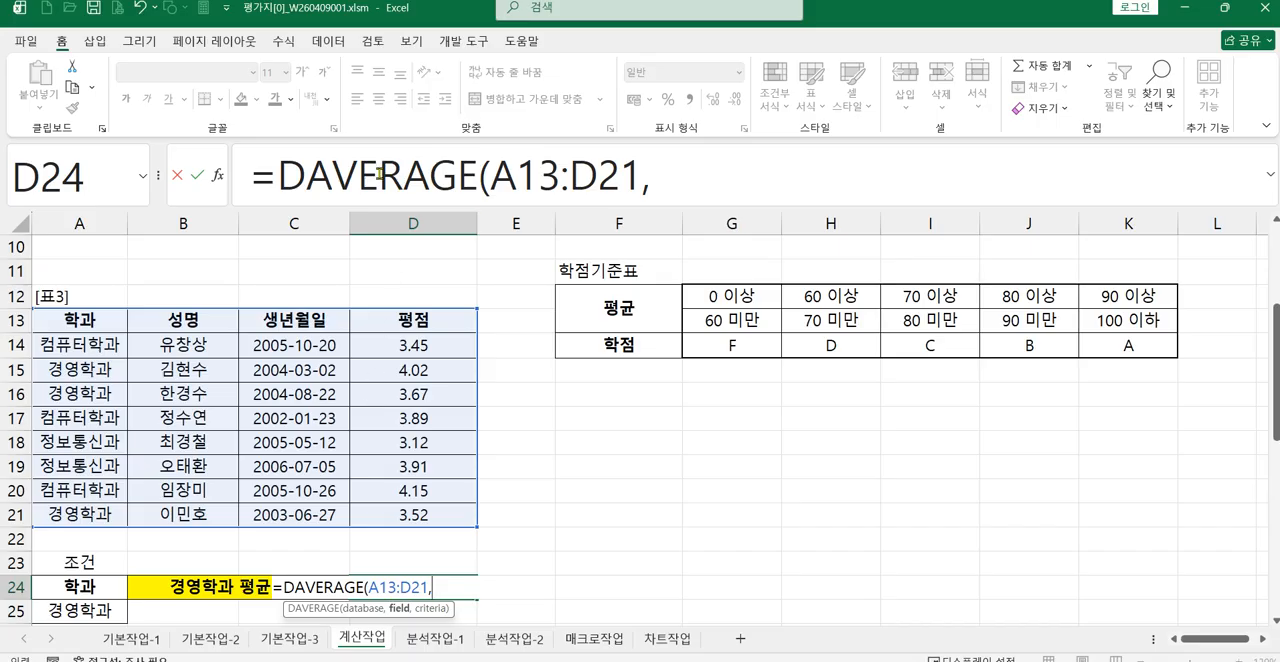
pyautogui.click(400, 316)
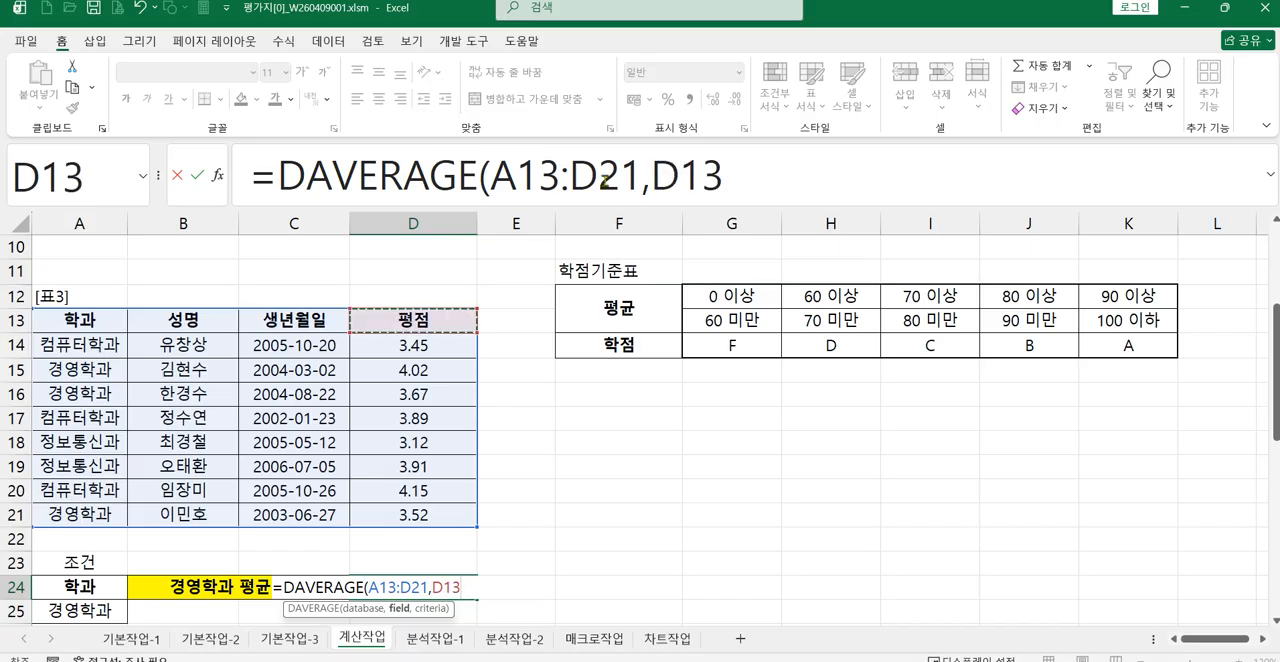
pyautogui.click(749, 173)
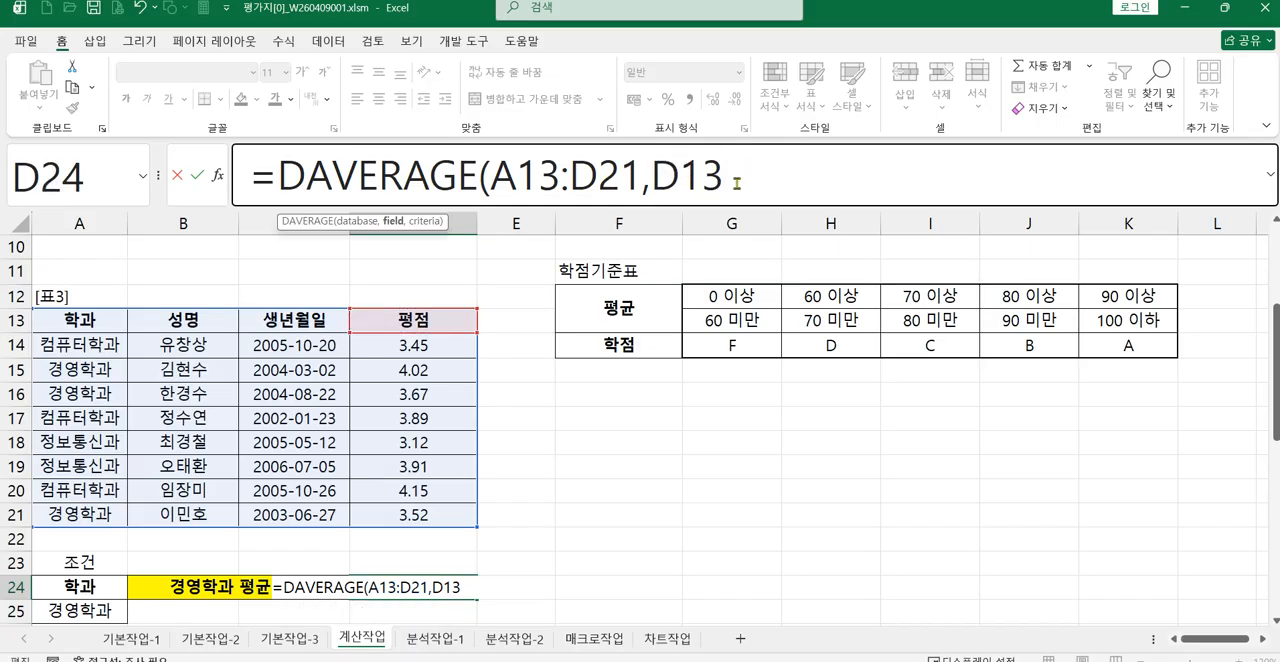
pyautogui.write(',')
pyautogui.scroll(-1, 193, 320)
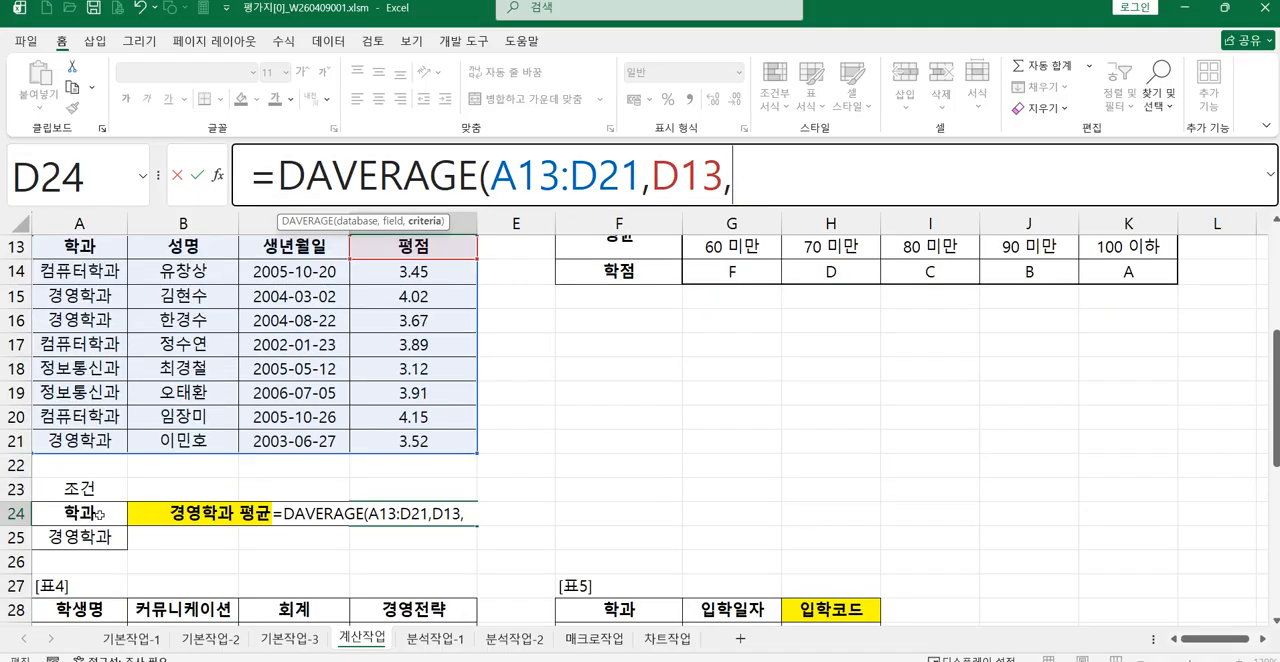
pyautogui.moveTo(100, 514); pyautogui.dragTo(104, 531)
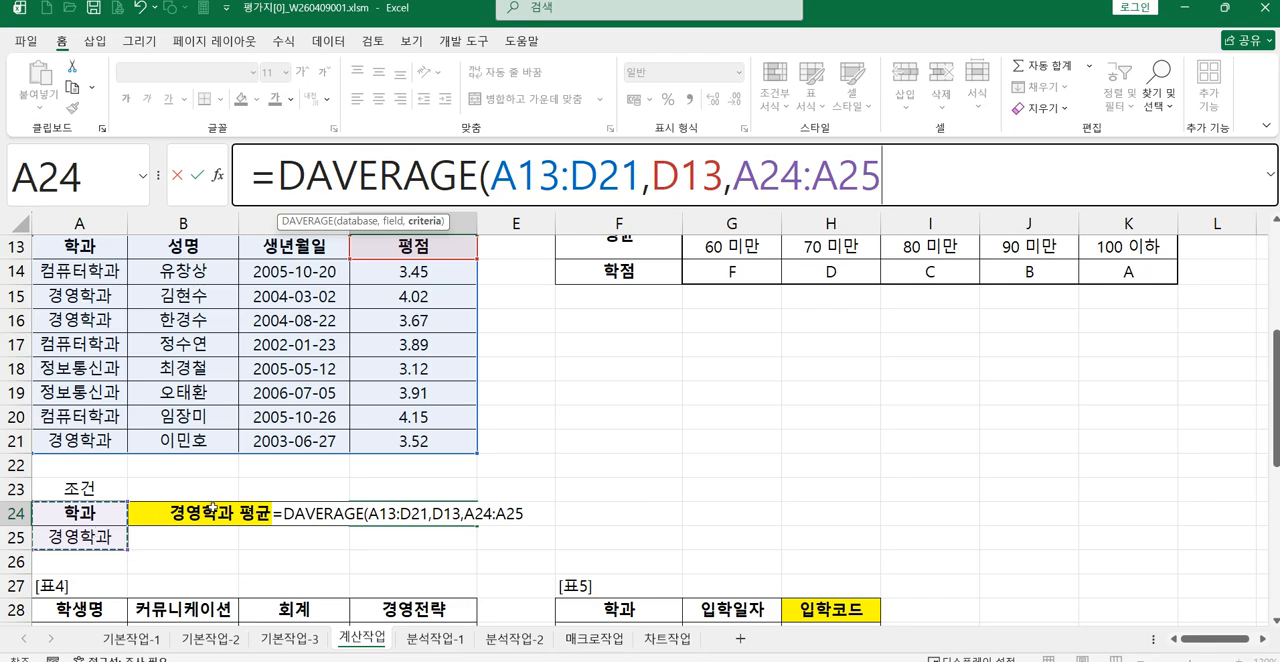
pyautogui.write(')')
pyautogui.press('Return')
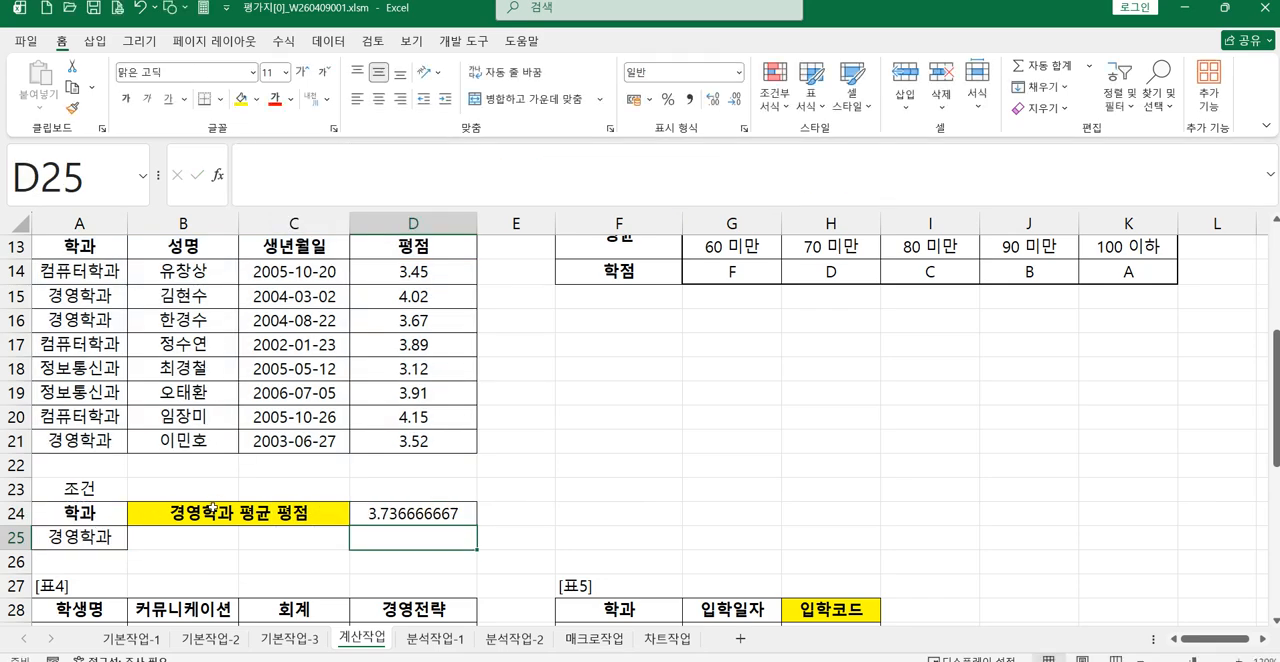
# Step: Check the rounding requirement of the 표3 question on the browser's exam page and return to the worksheet
pyautogui.click(385, 512)
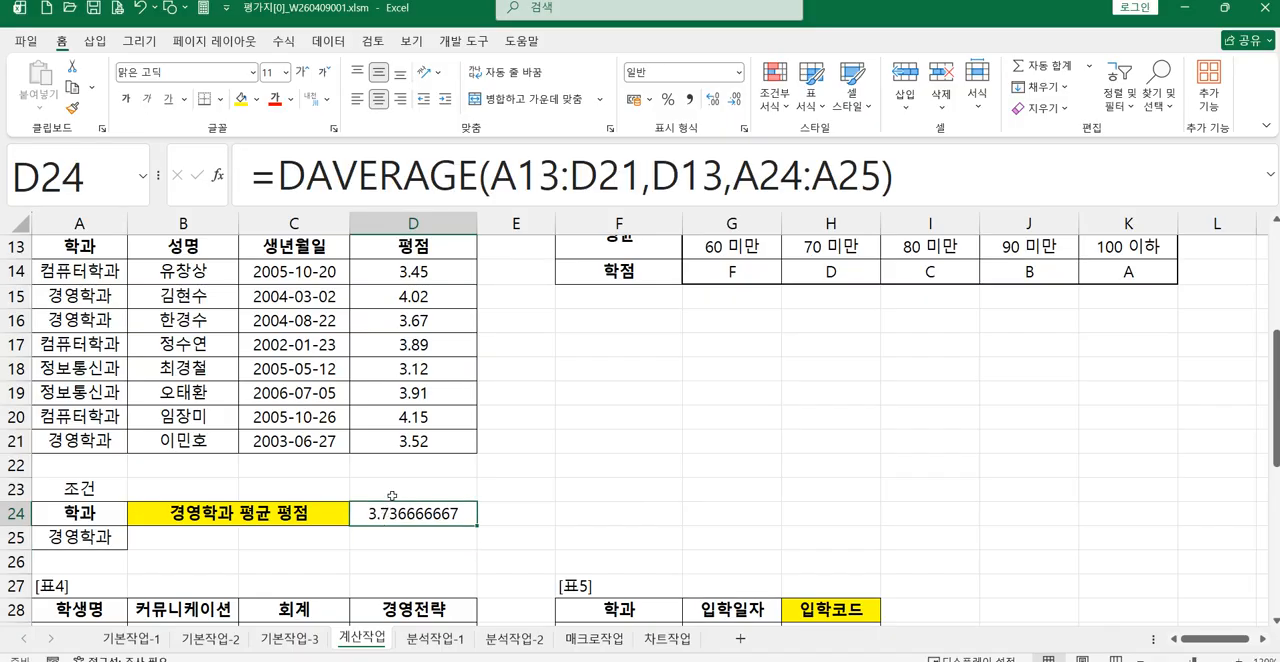
pyautogui.moveTo(626, 660)
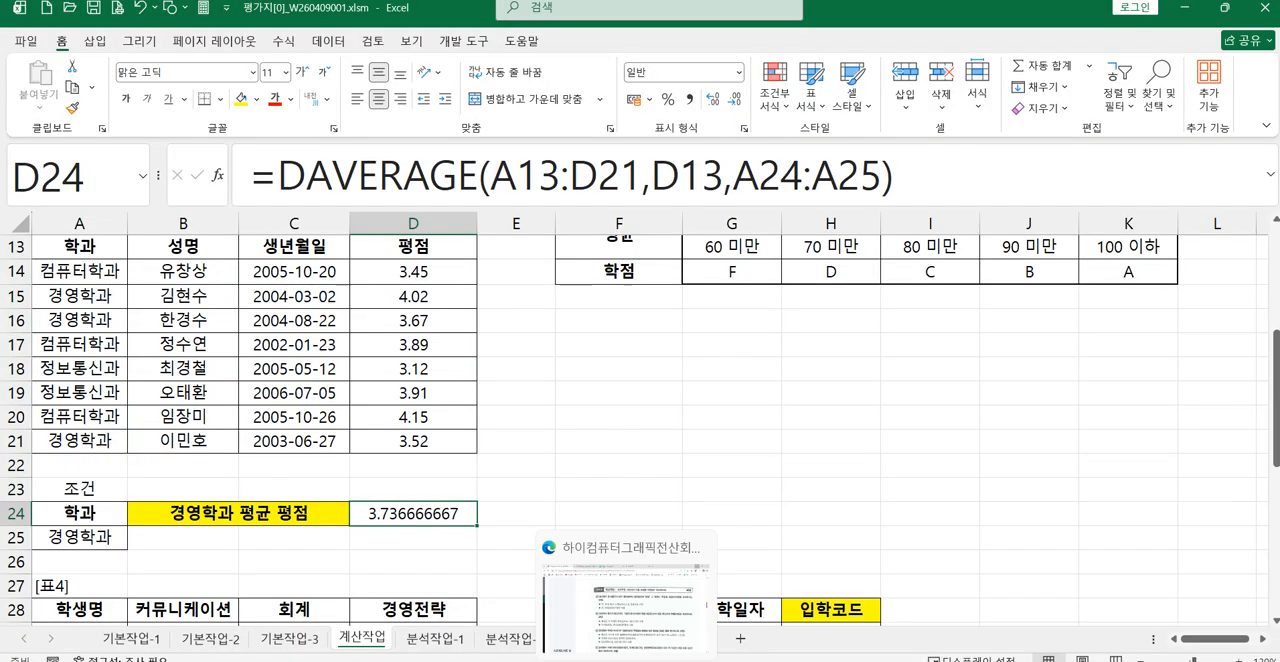
pyautogui.click(590, 590)
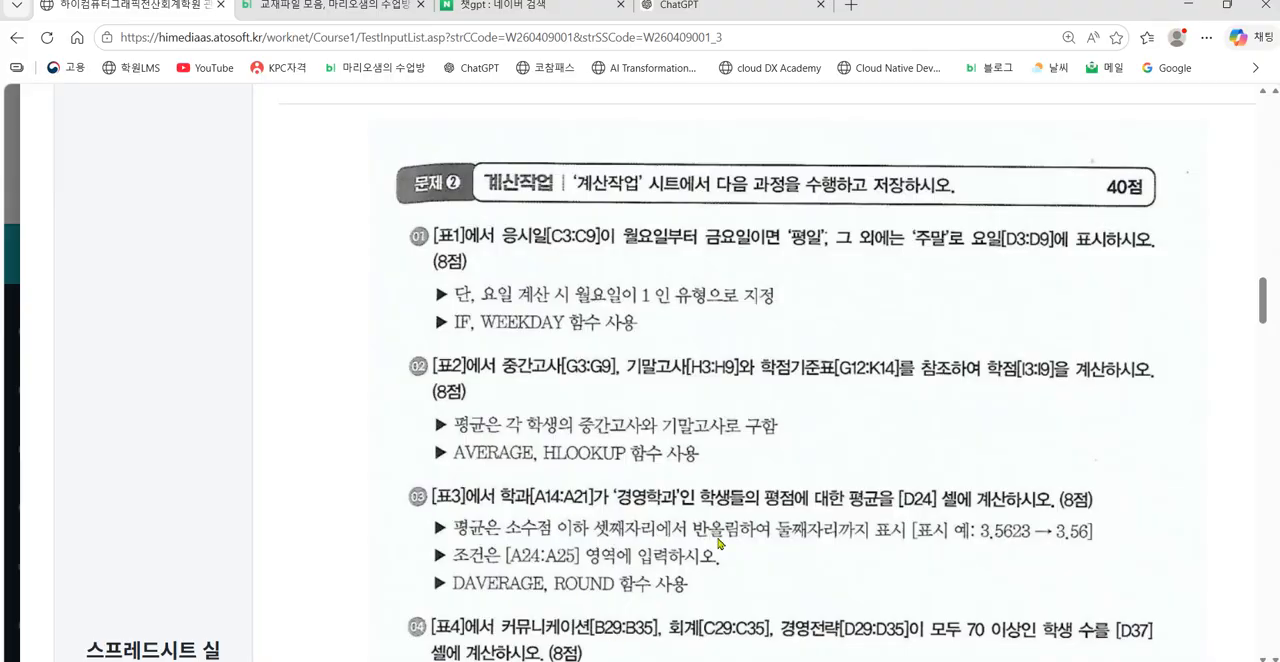
pyautogui.scroll(1, 718, 543)
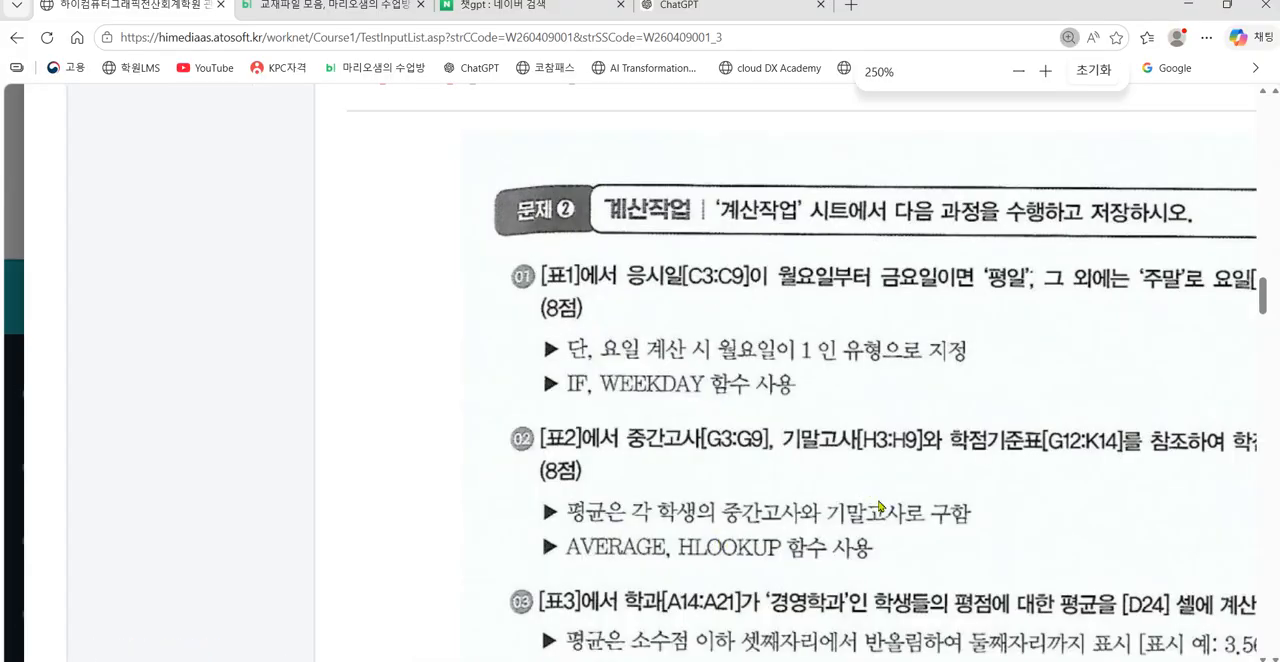
pyautogui.scroll(-1, 884, 548)
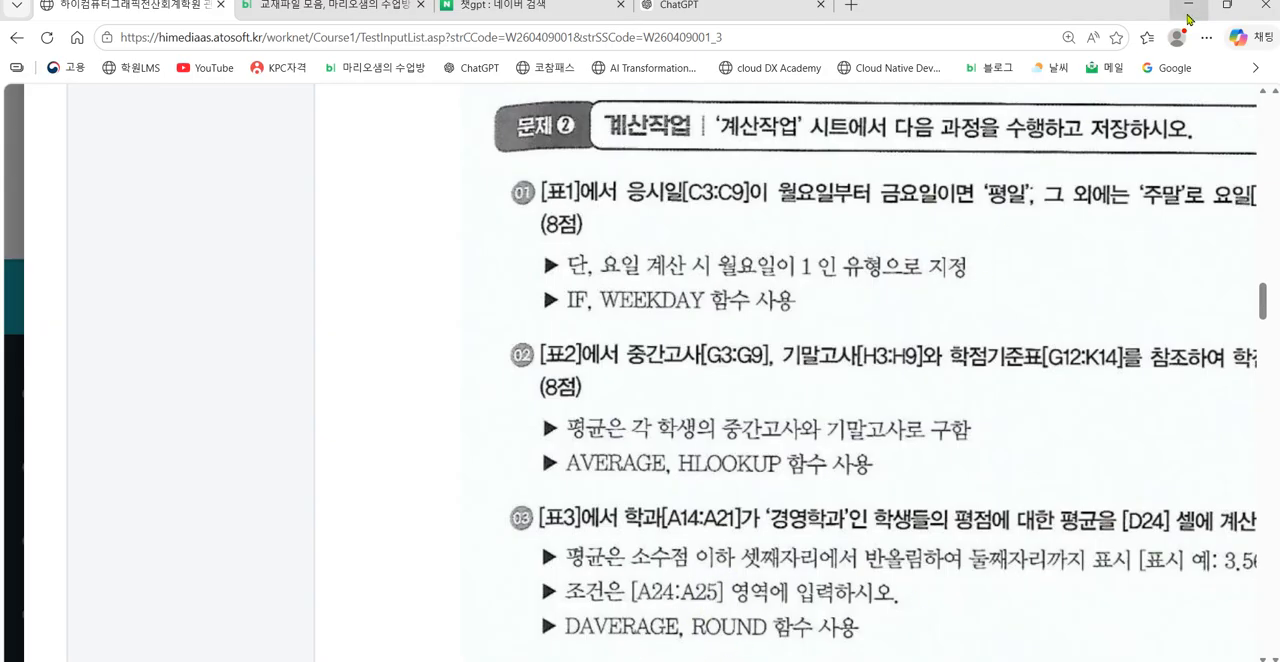
pyautogui.click(1188, 8)
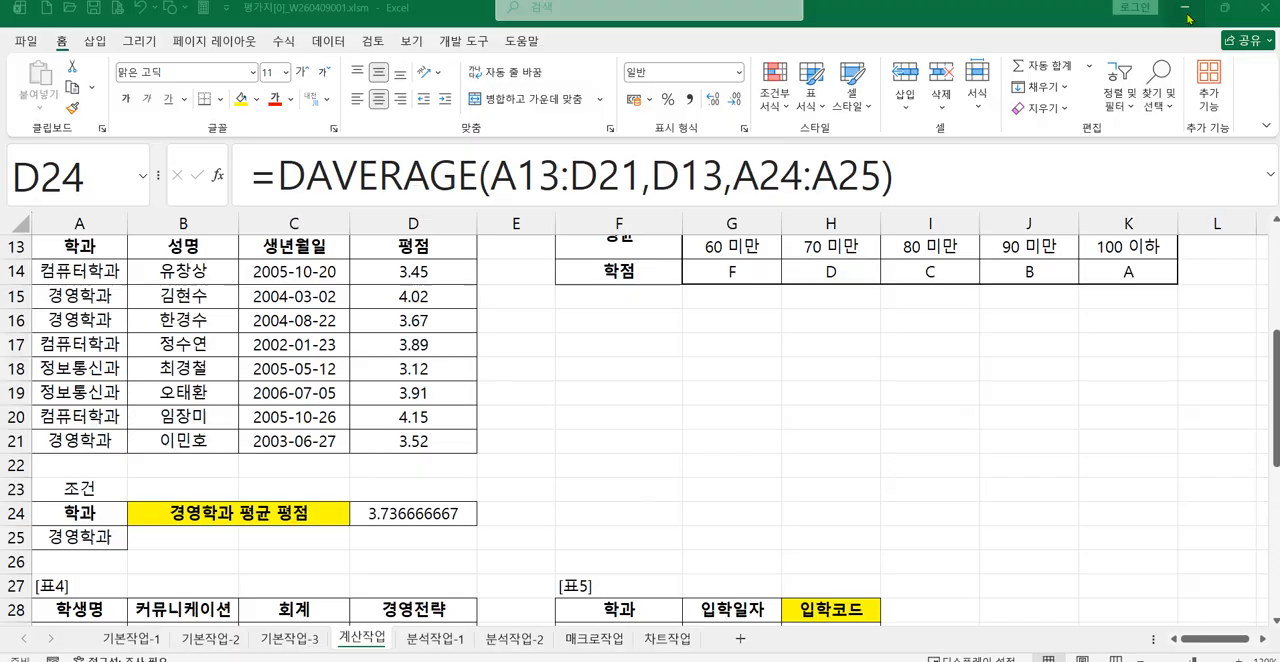
# Step: Wrap D24's DAVERAGE formula in ROUND with 2 decimal digits and enter it
pyautogui.click(279, 176)
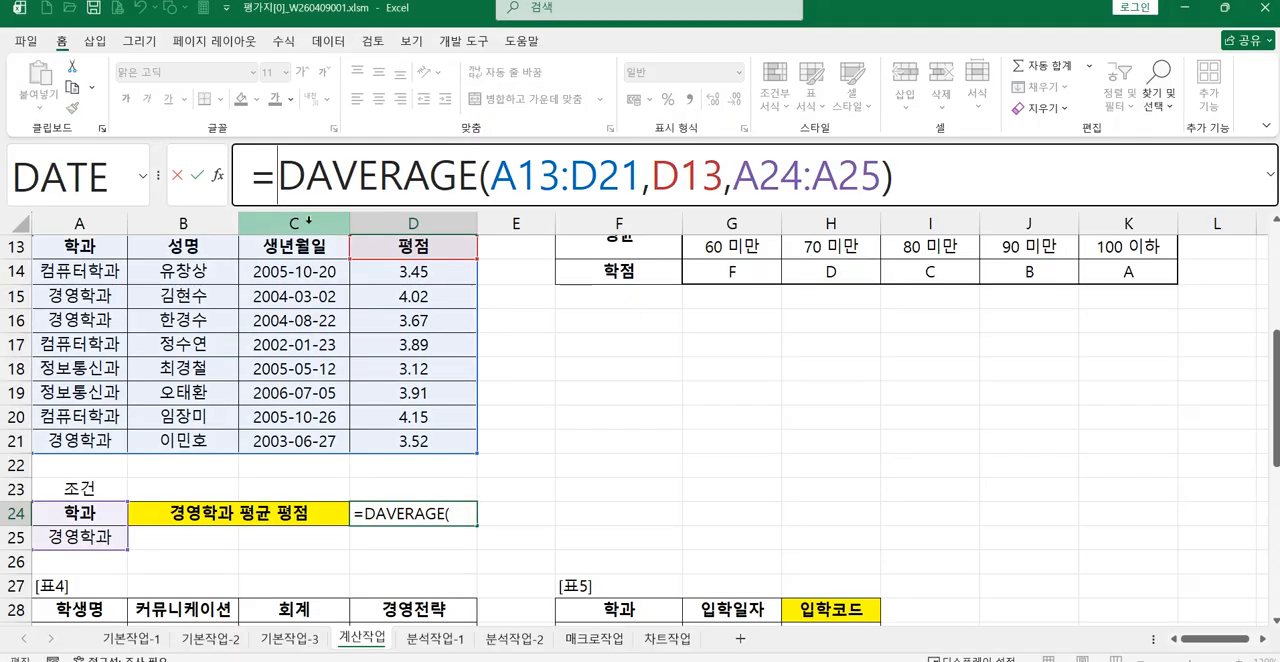
pyautogui.write('ROUN')
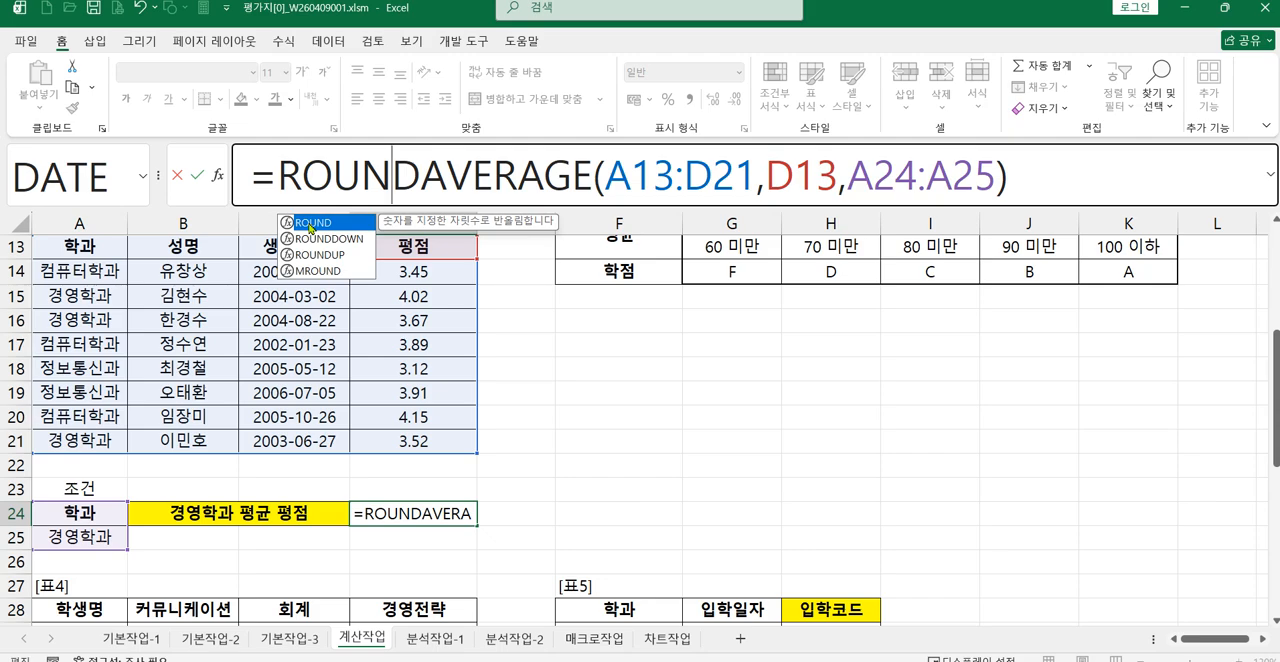
pyautogui.doubleClick(305, 223)
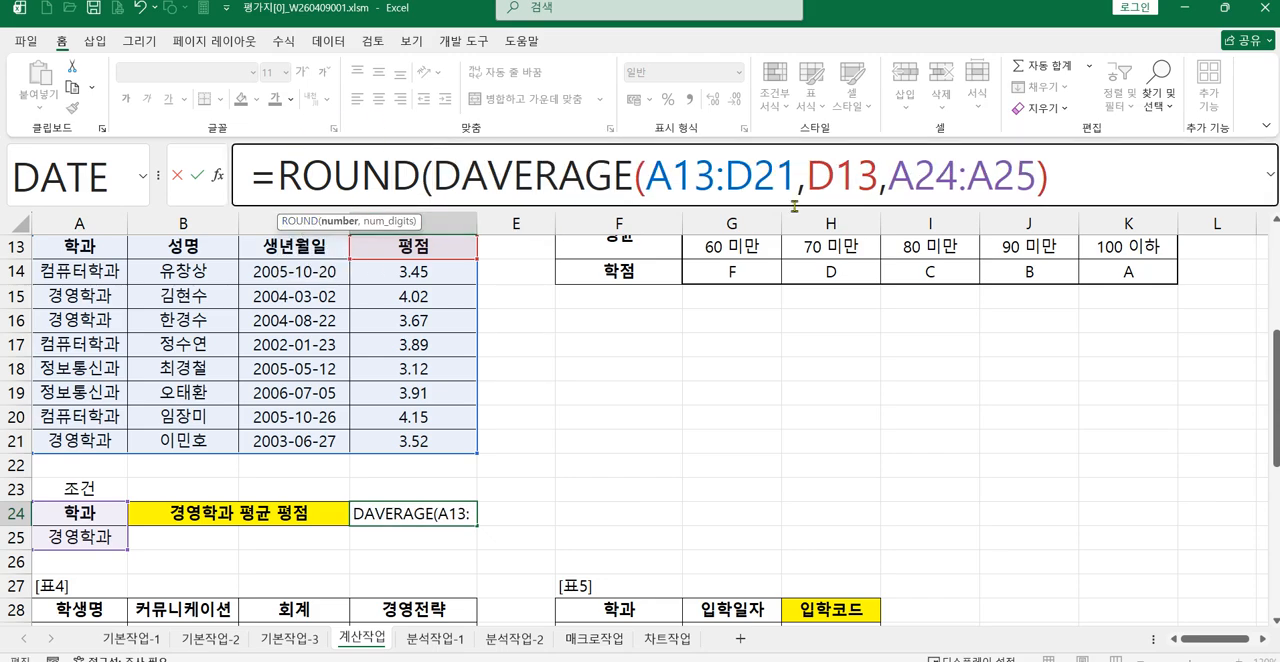
pyautogui.click(1073, 177)
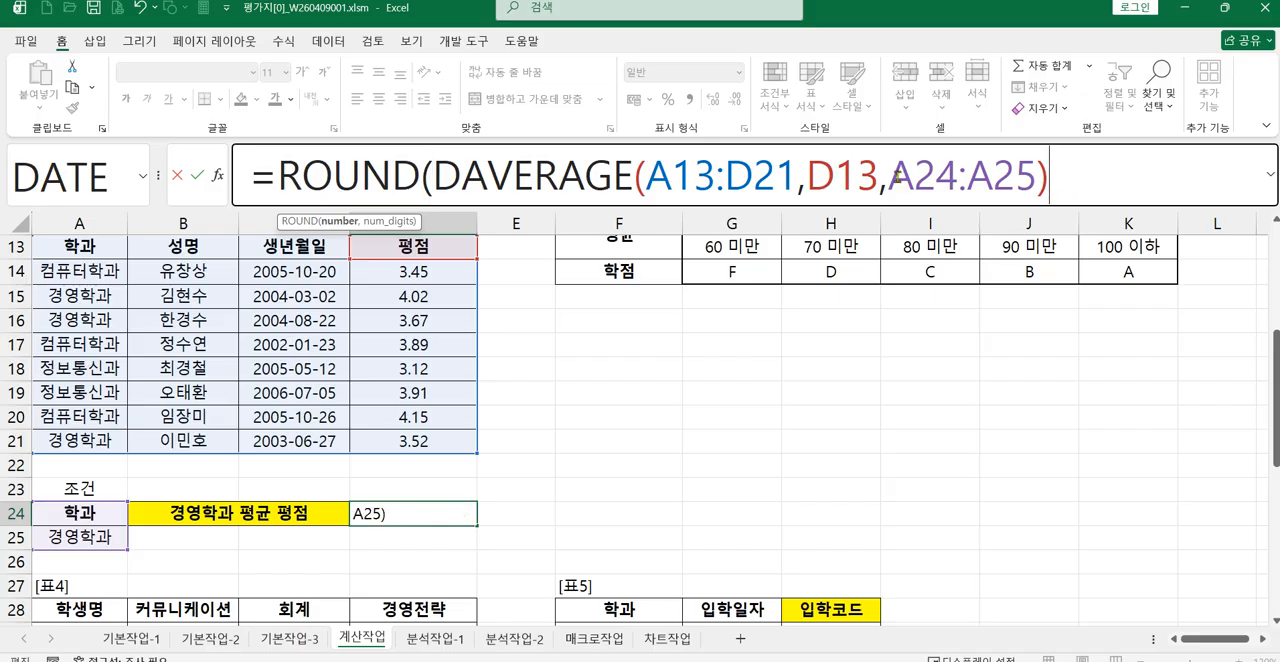
pyautogui.write(',')
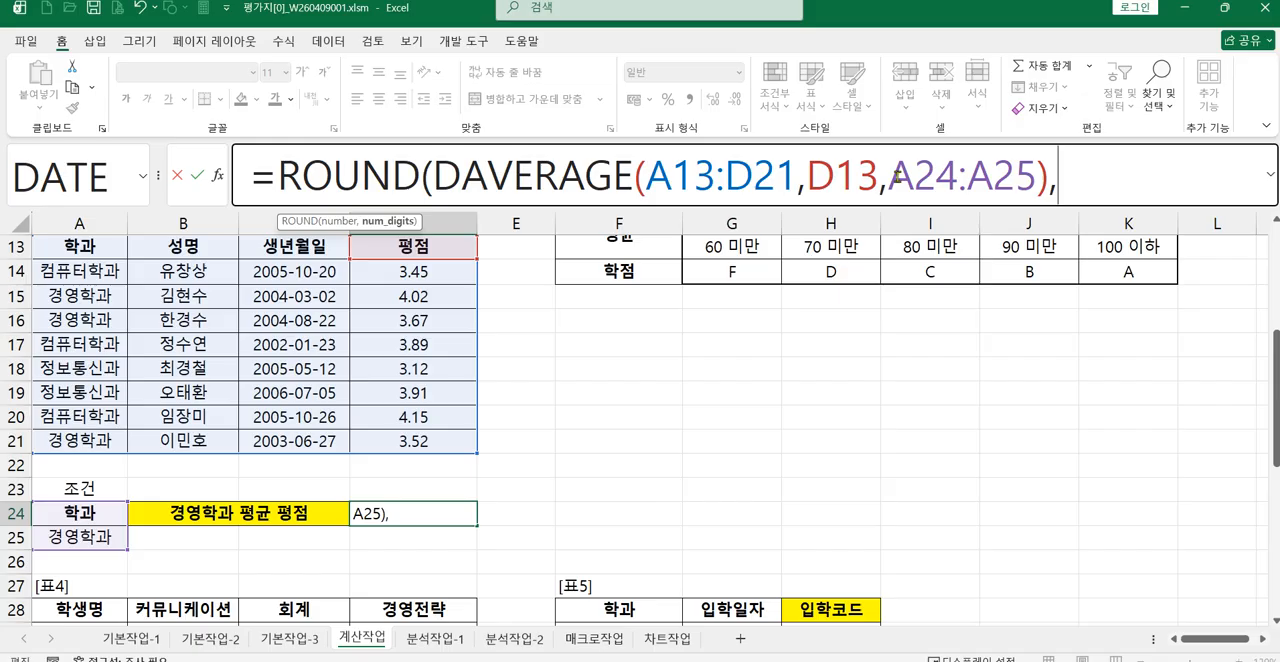
pyautogui.write('2)')
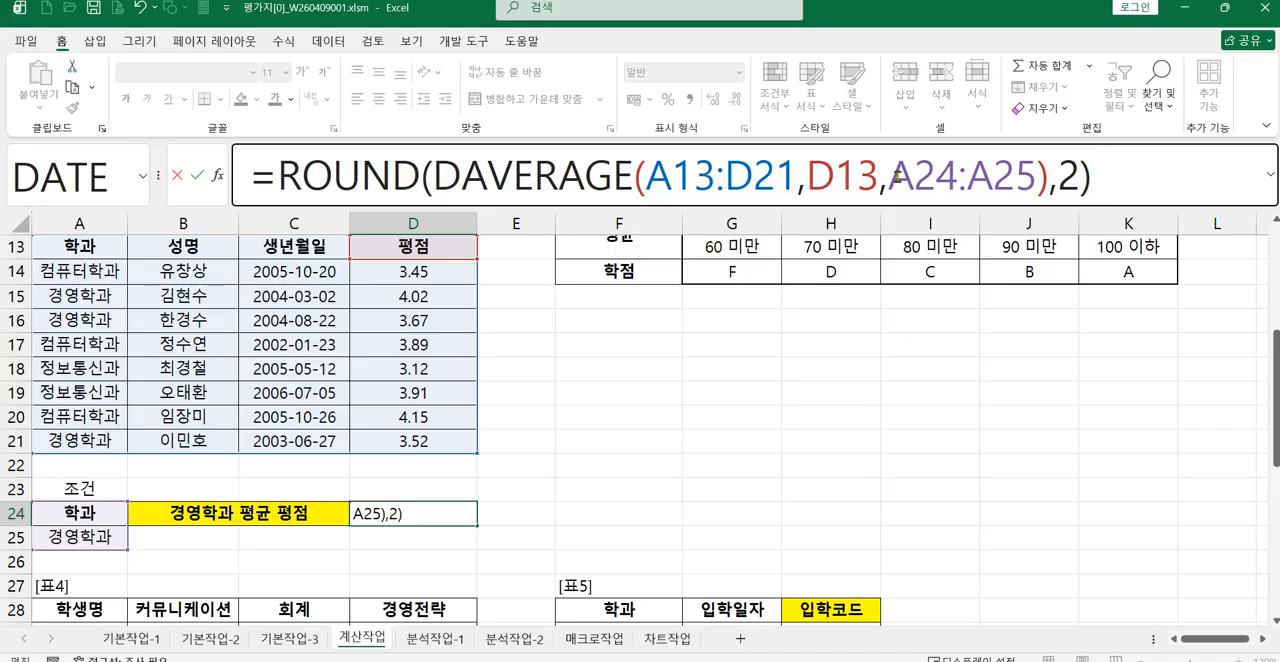
pyautogui.press('Return')
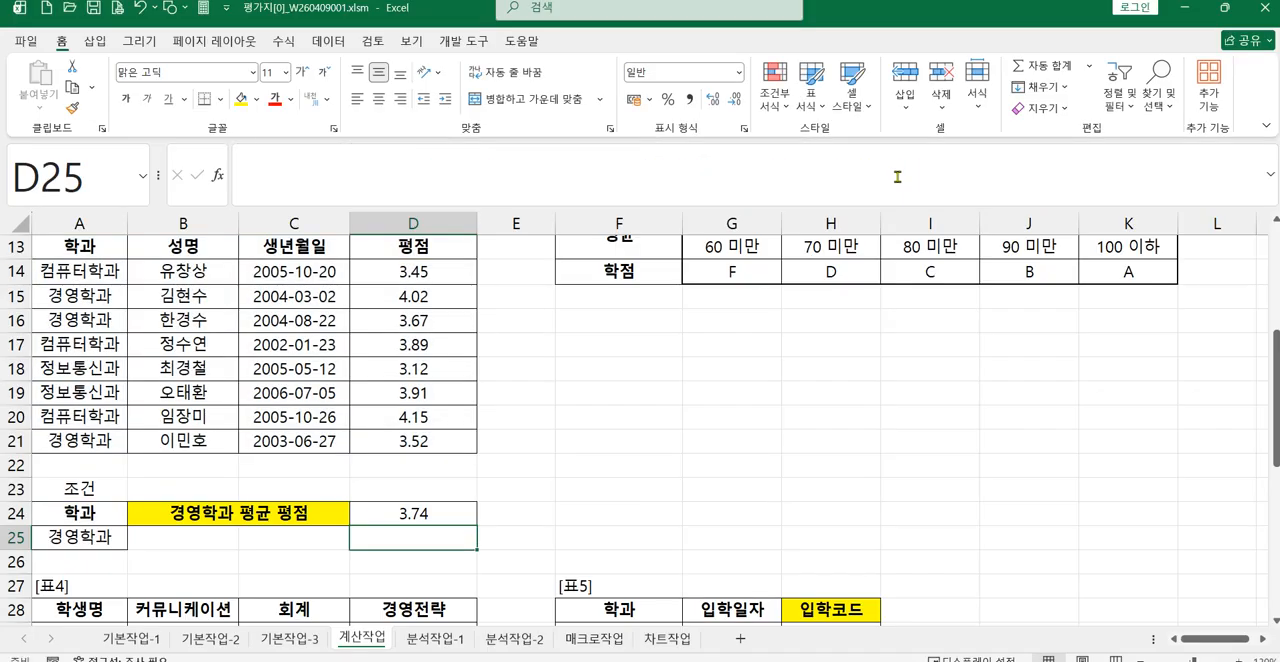
# Step: Open the function arguments of the DAVERAGE part of D24's formula to review its database, field and criteria
pyautogui.click(428, 518)
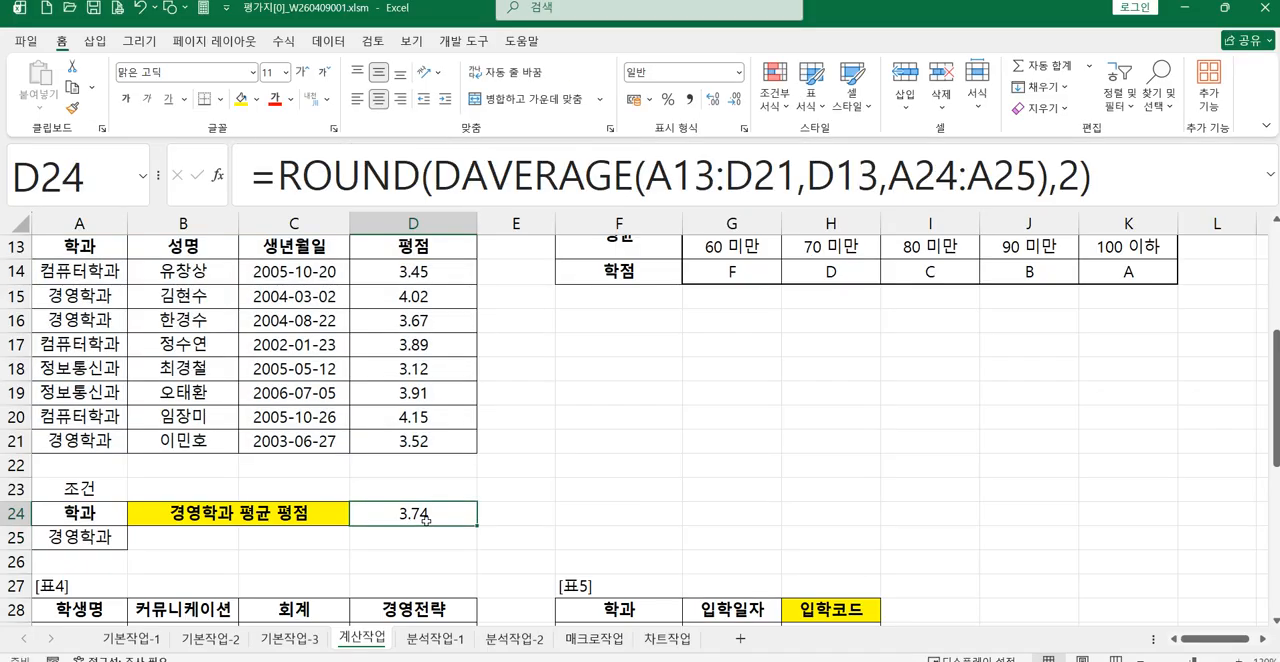
pyautogui.click(532, 178)
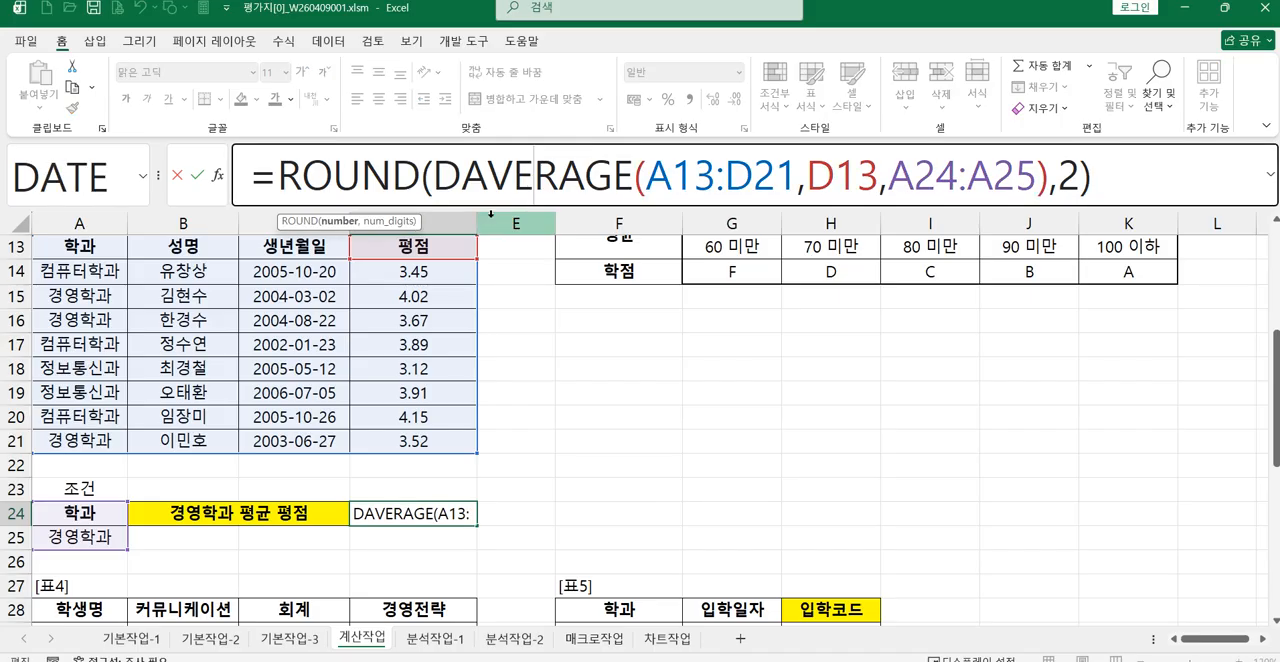
pyautogui.click(218, 177)
pyautogui.moveTo(370, 322); pyautogui.dragTo(484, 289)
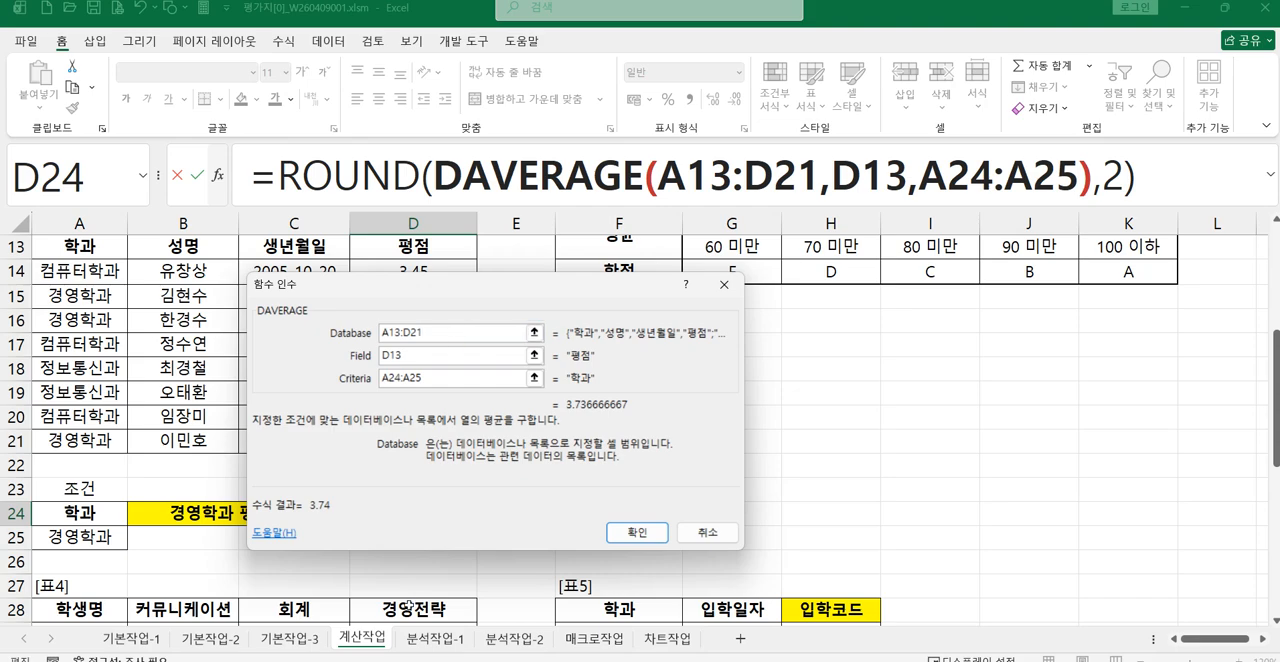
# Step: Read the 표4 and 표5 questions on the browser's exam page, return to the worksheet and close the DAVERAGE arguments
pyautogui.hotkey('alt', 'Tab')
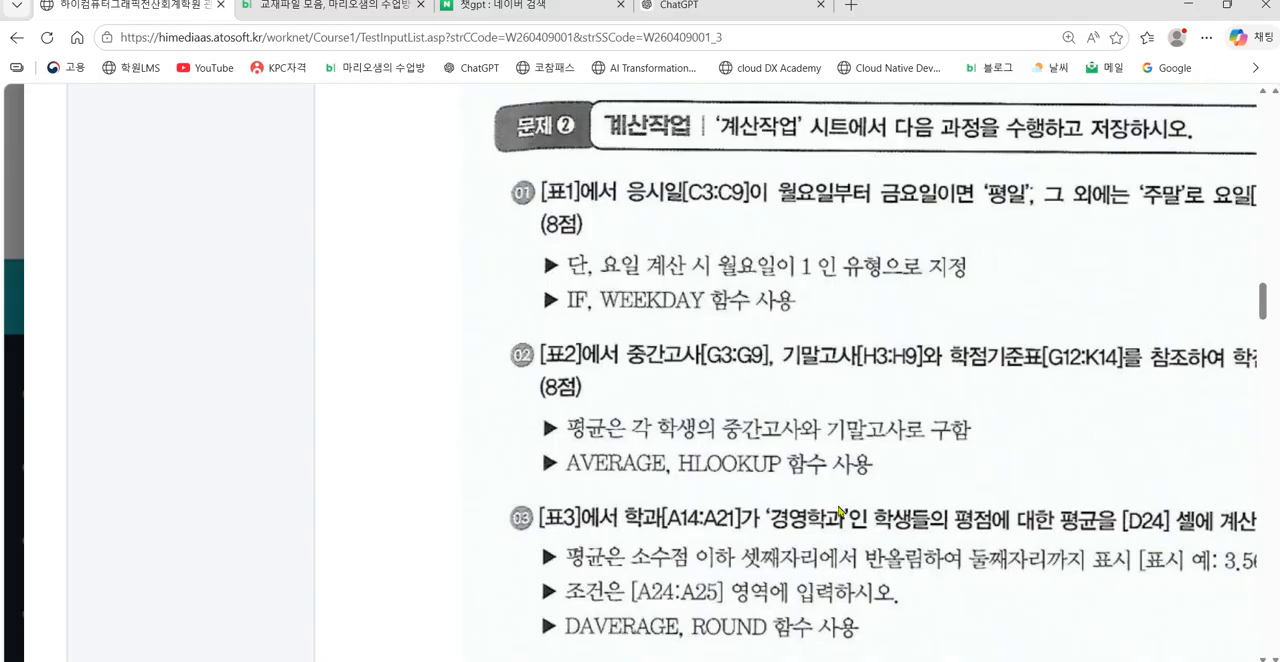
pyautogui.scroll(-1, 955, 513)
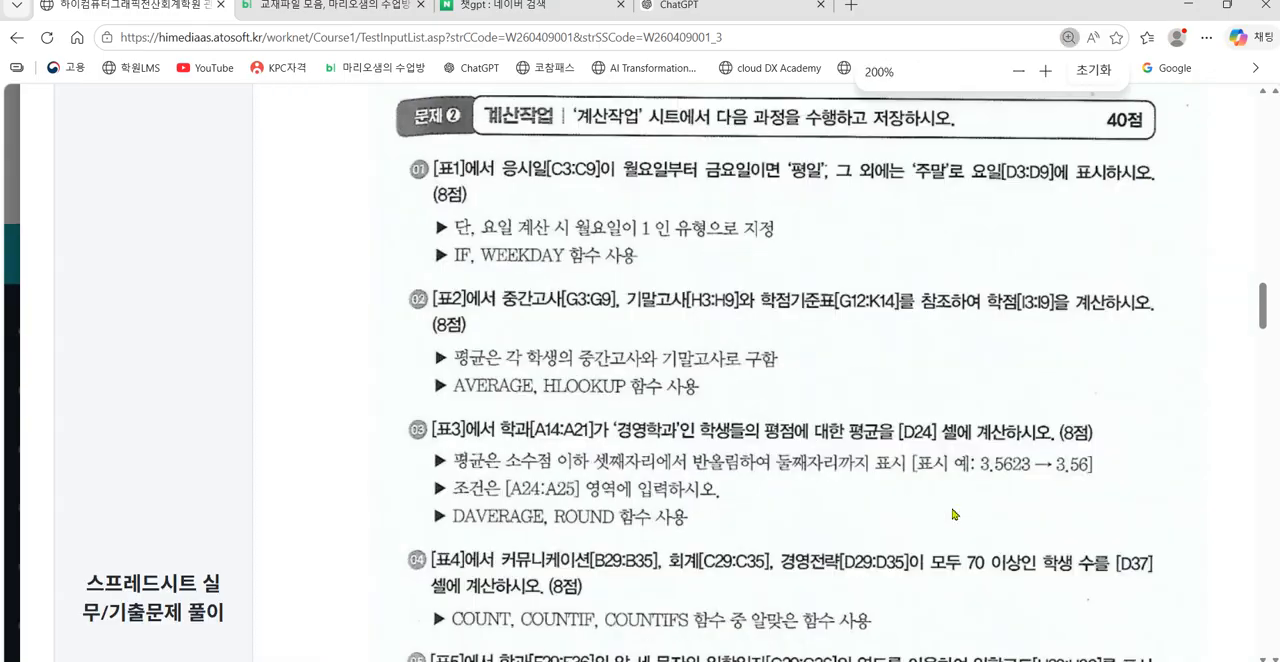
pyautogui.scroll(-1, 816, 527)
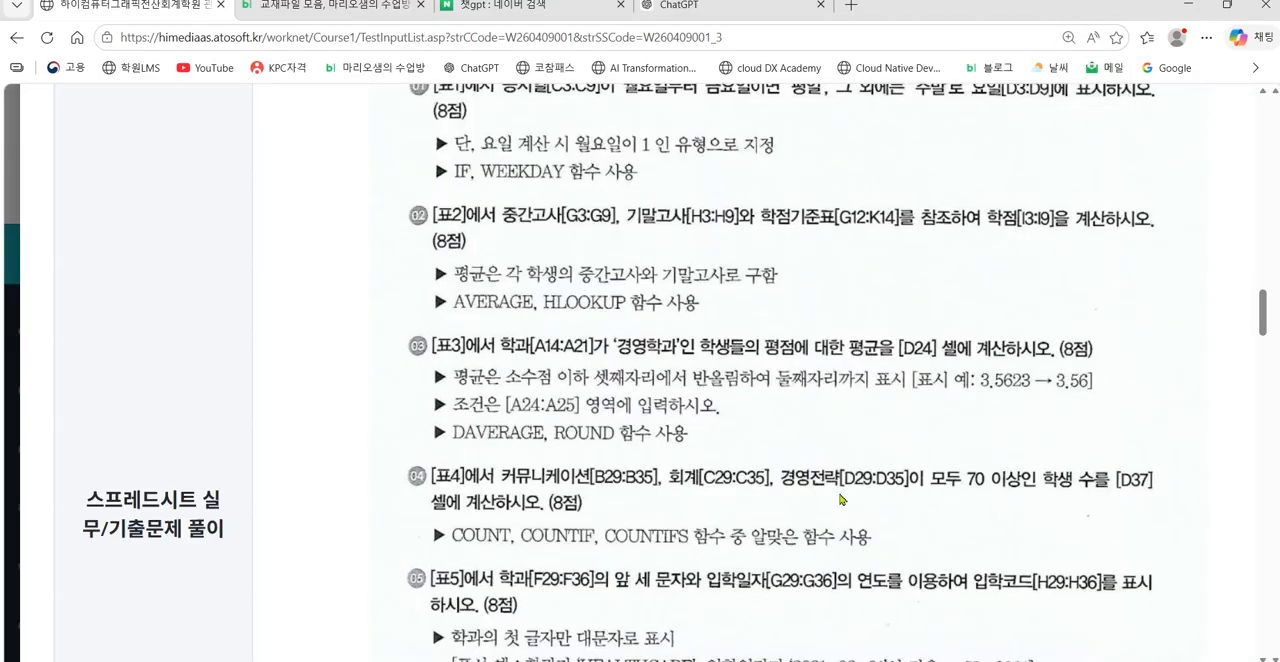
pyautogui.scroll(-1, 840, 498)
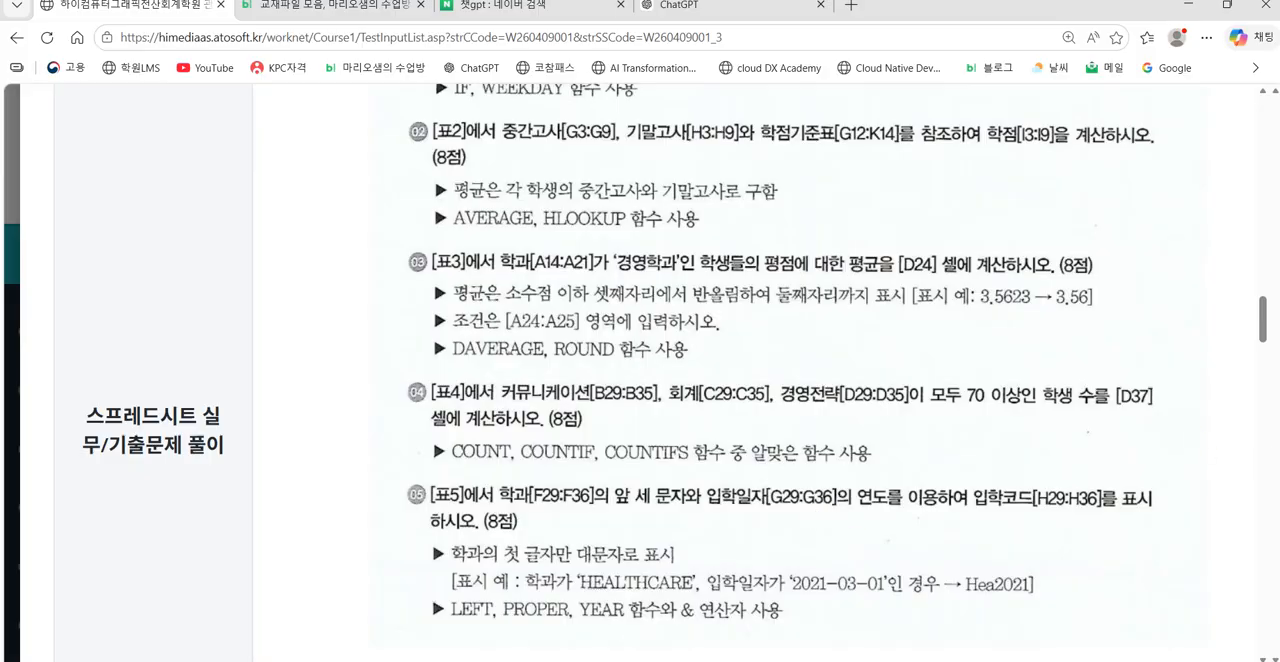
pyautogui.scroll(1, 762, 400)
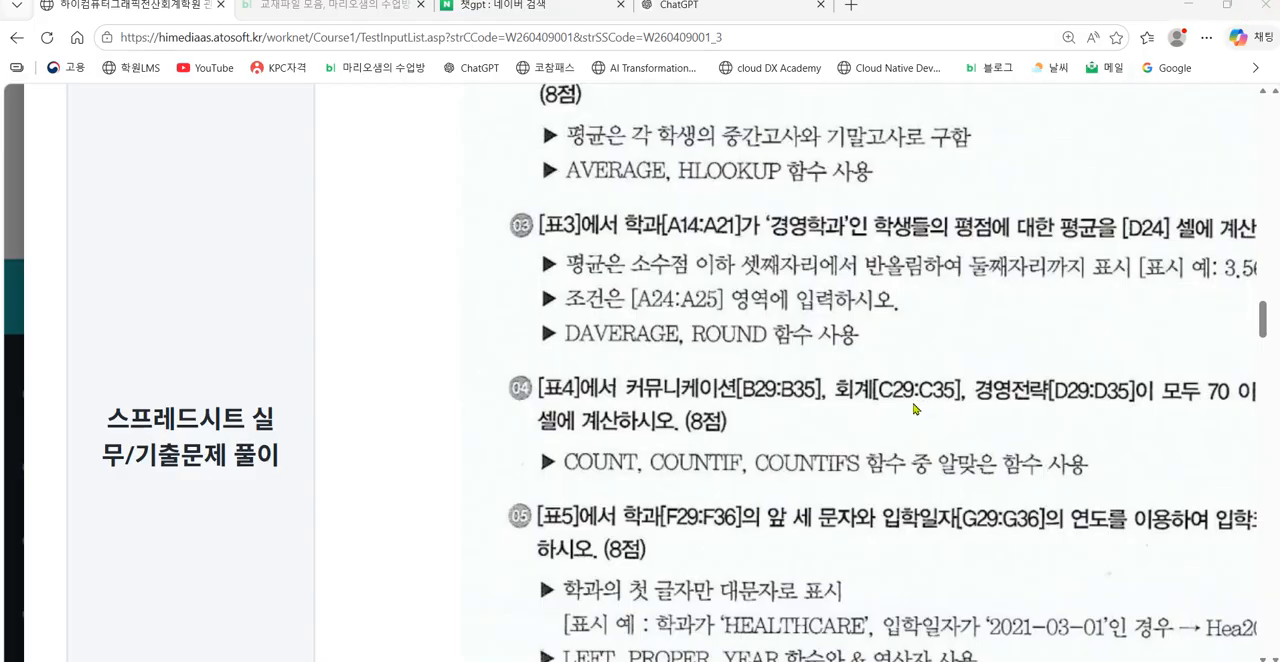
pyautogui.click(1194, 8)
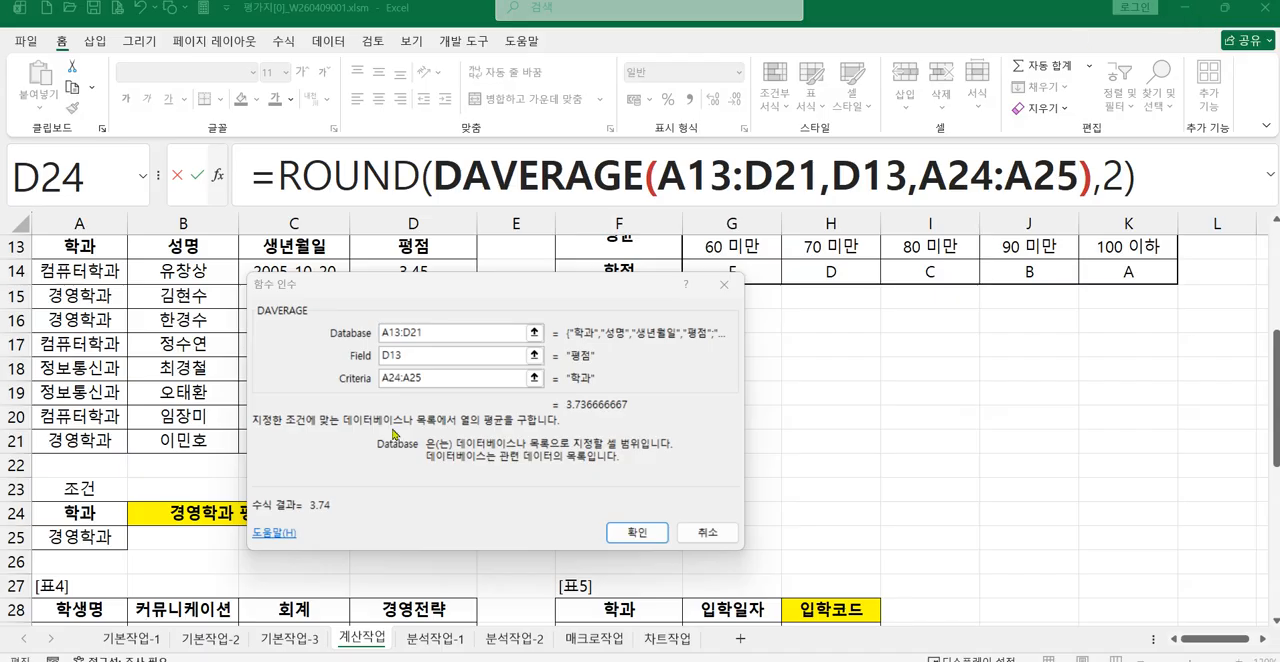
pyautogui.click(627, 535)
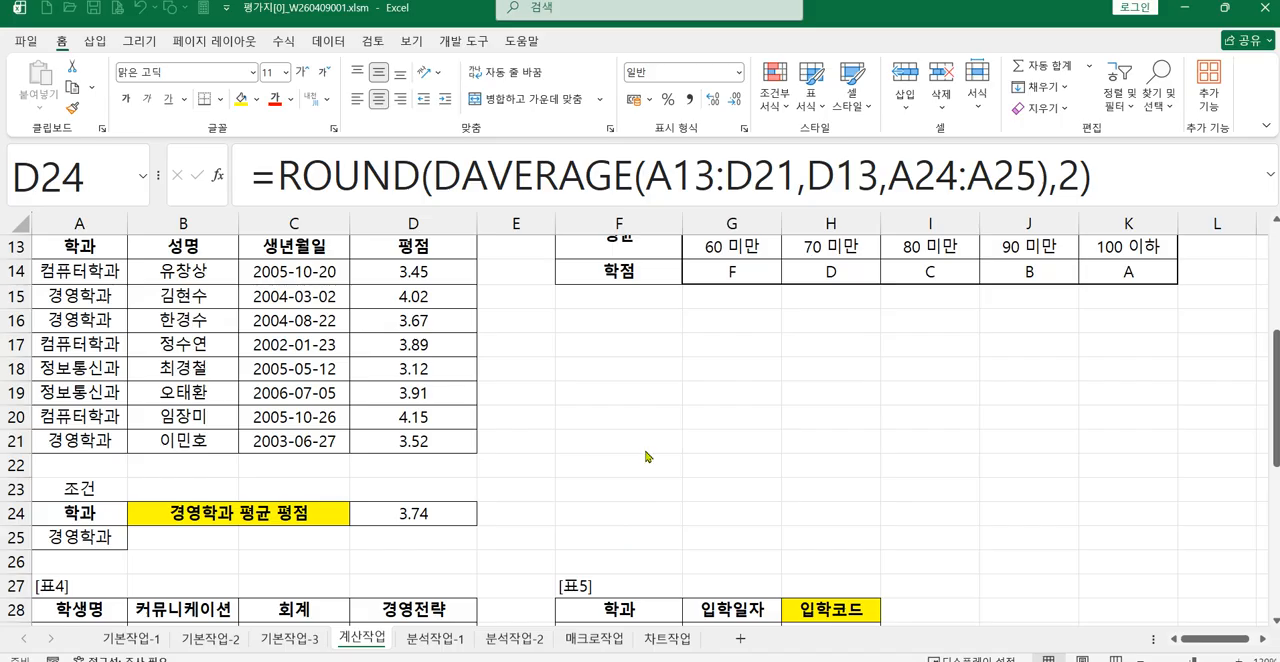
# Step: Start a COUNTIFS formula in D37 with the 커뮤니케이션 scores B29:B35 and the criterion >=70 as its first condition
pyautogui.scroll(-4, 660, 444)
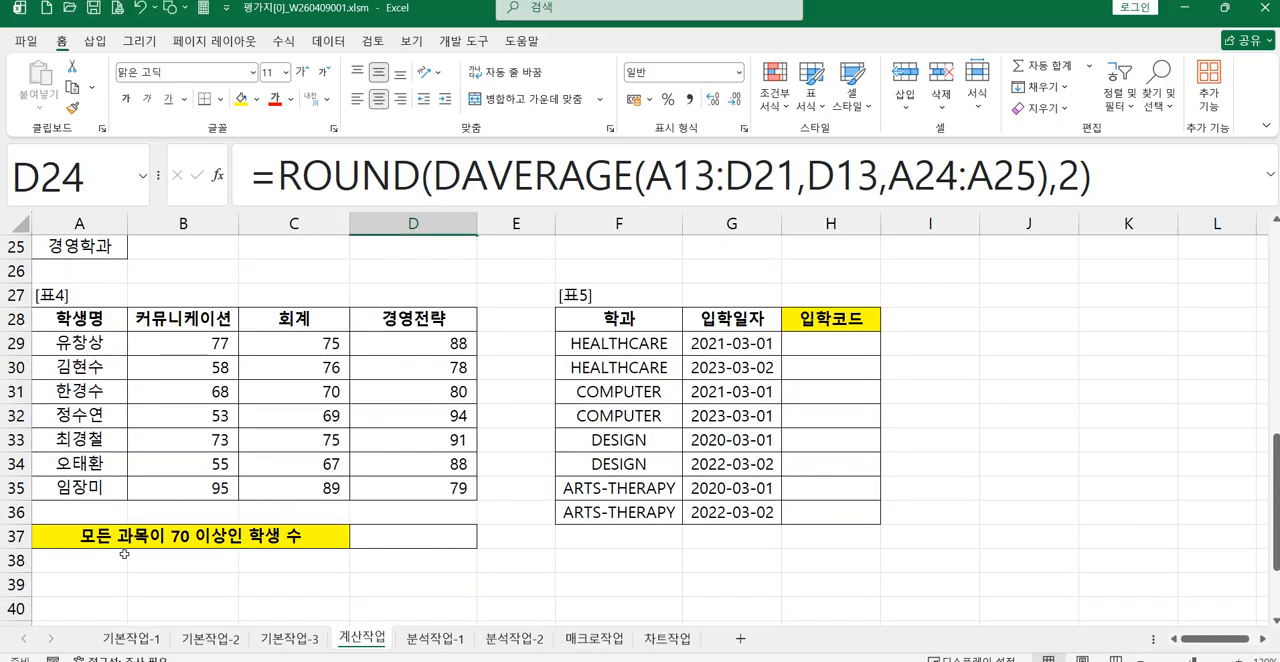
pyautogui.click(416, 541)
pyautogui.write('=COU')
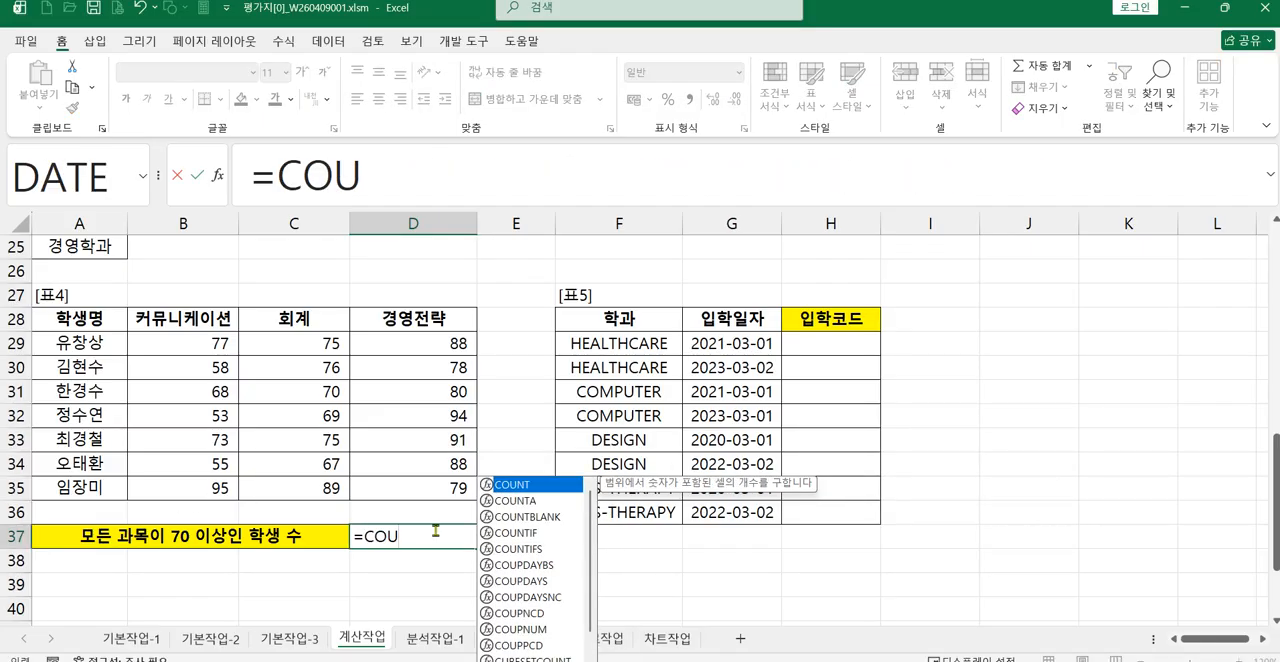
pyautogui.doubleClick(519, 548)
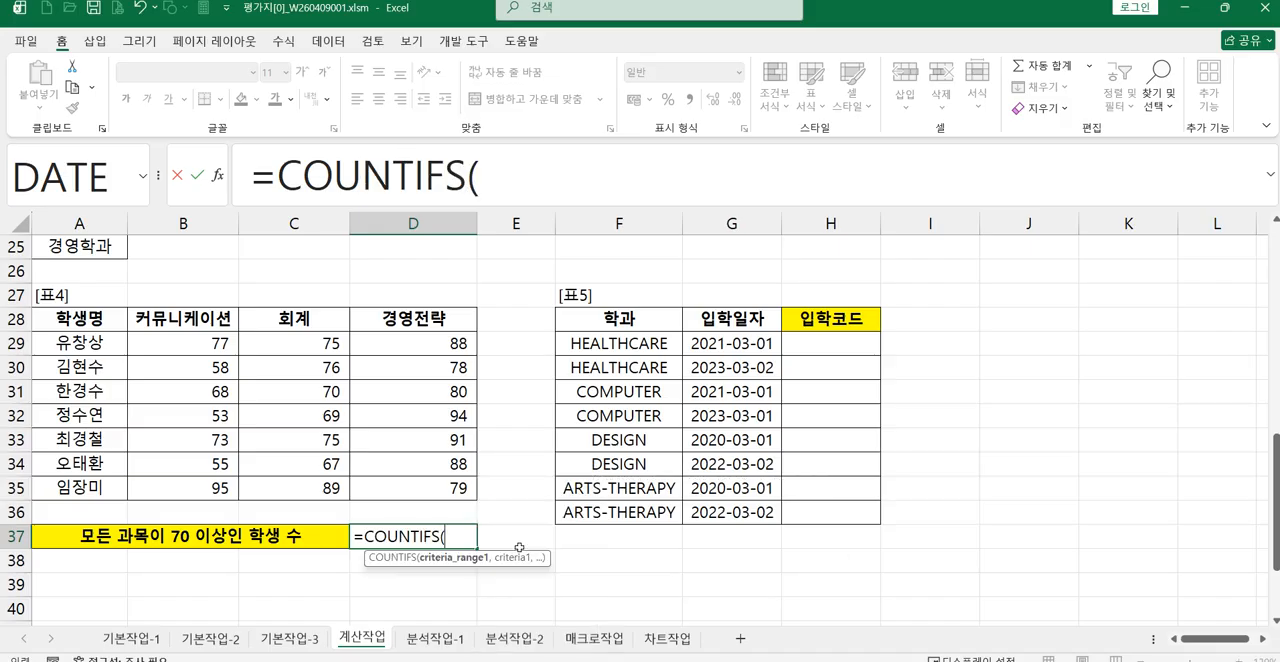
pyautogui.click(216, 185)
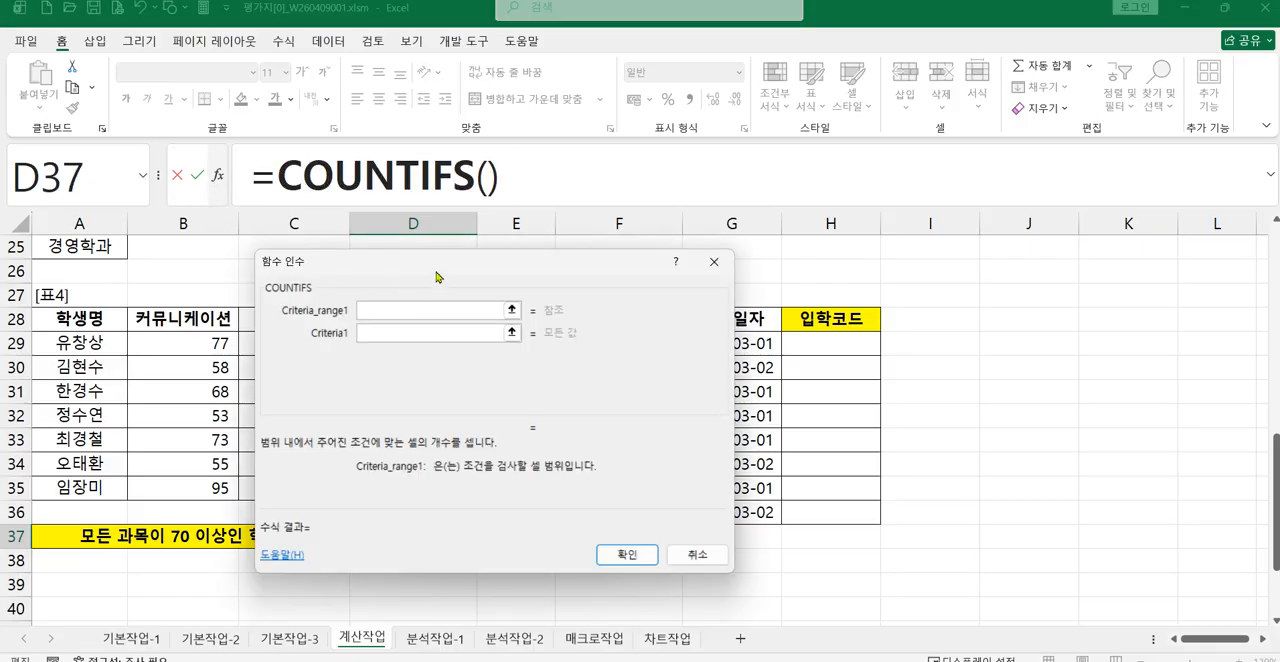
pyautogui.moveTo(575, 272); pyautogui.dragTo(699, 245)
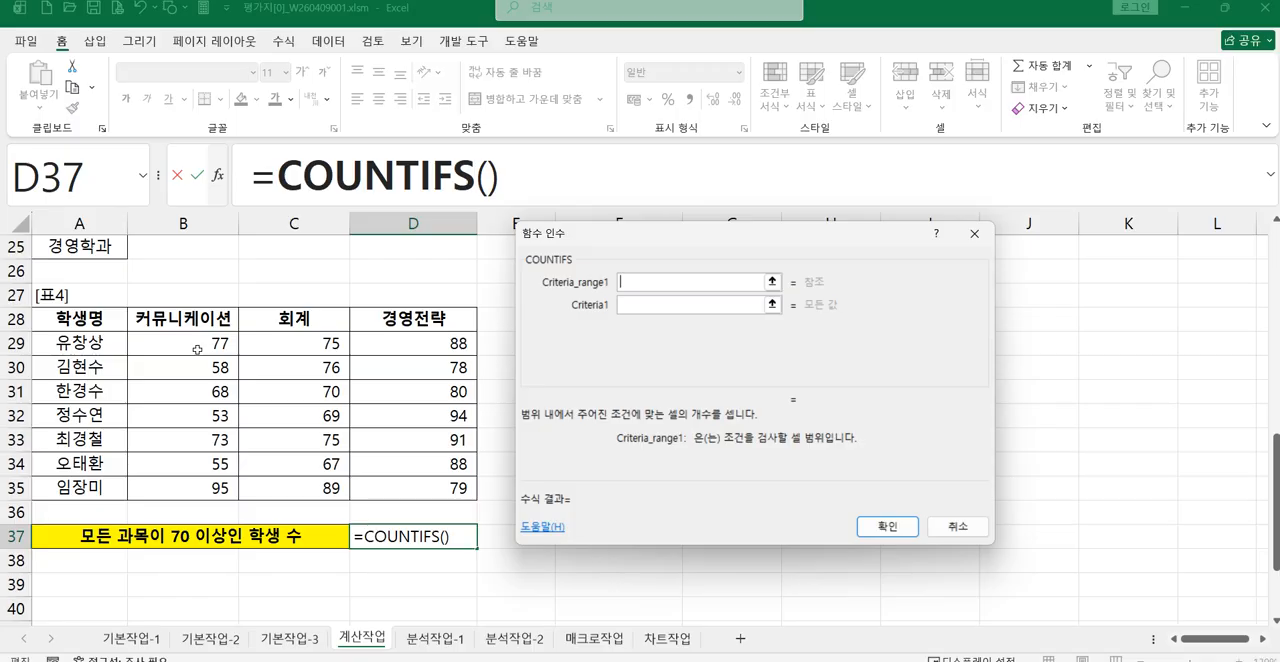
pyautogui.moveTo(197, 345); pyautogui.dragTo(201, 481)
pyautogui.click(684, 302)
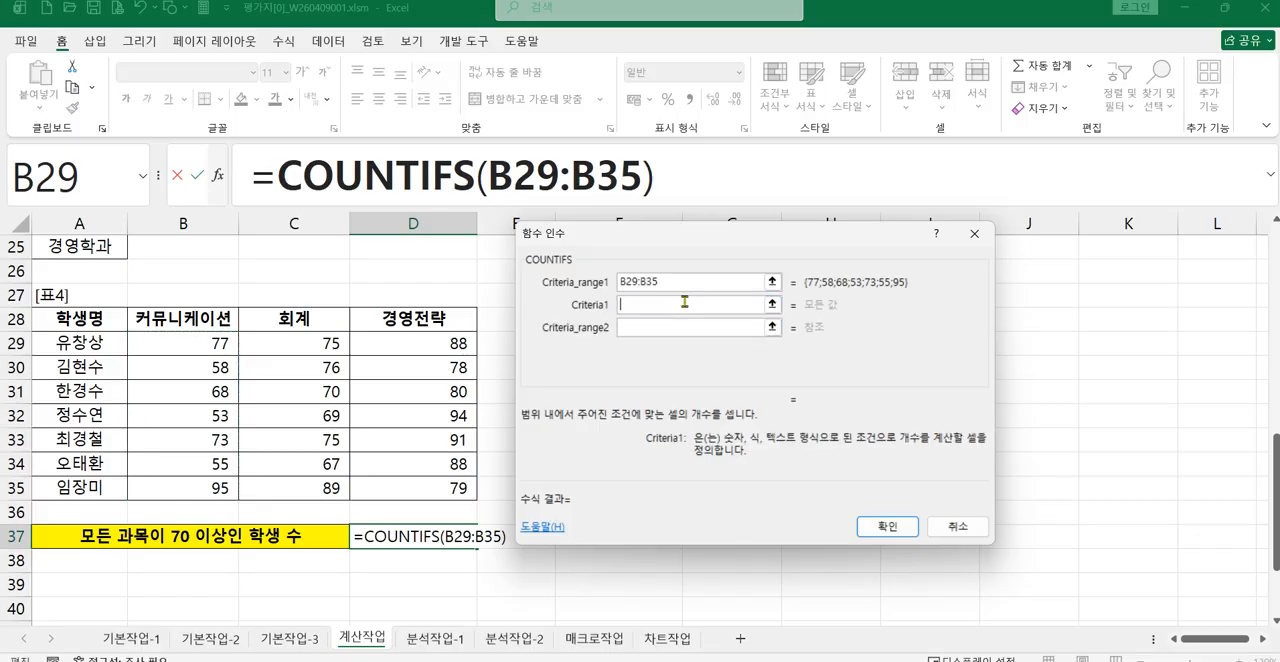
pyautogui.write('>=70')
# Step: Add the 회계 scores C29:C35 with the criterion >=70 as the second COUNTIFS condition
pyautogui.click(669, 327)
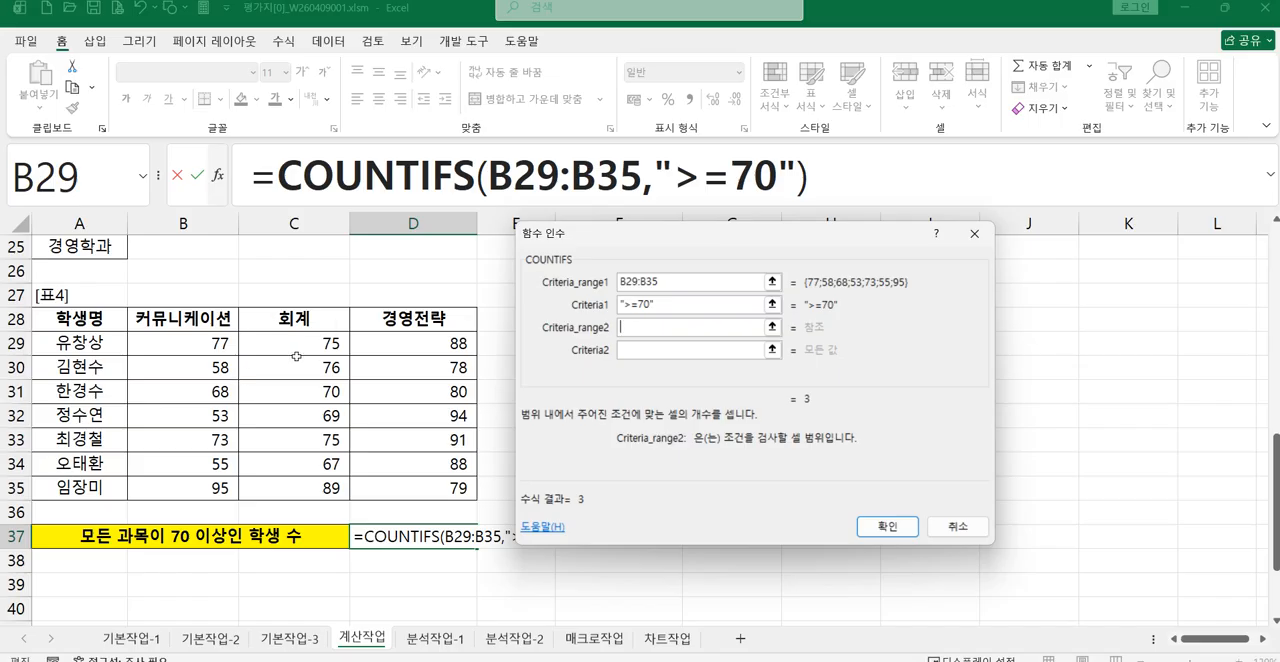
pyautogui.moveTo(278, 342); pyautogui.dragTo(296, 495)
pyautogui.click(663, 350)
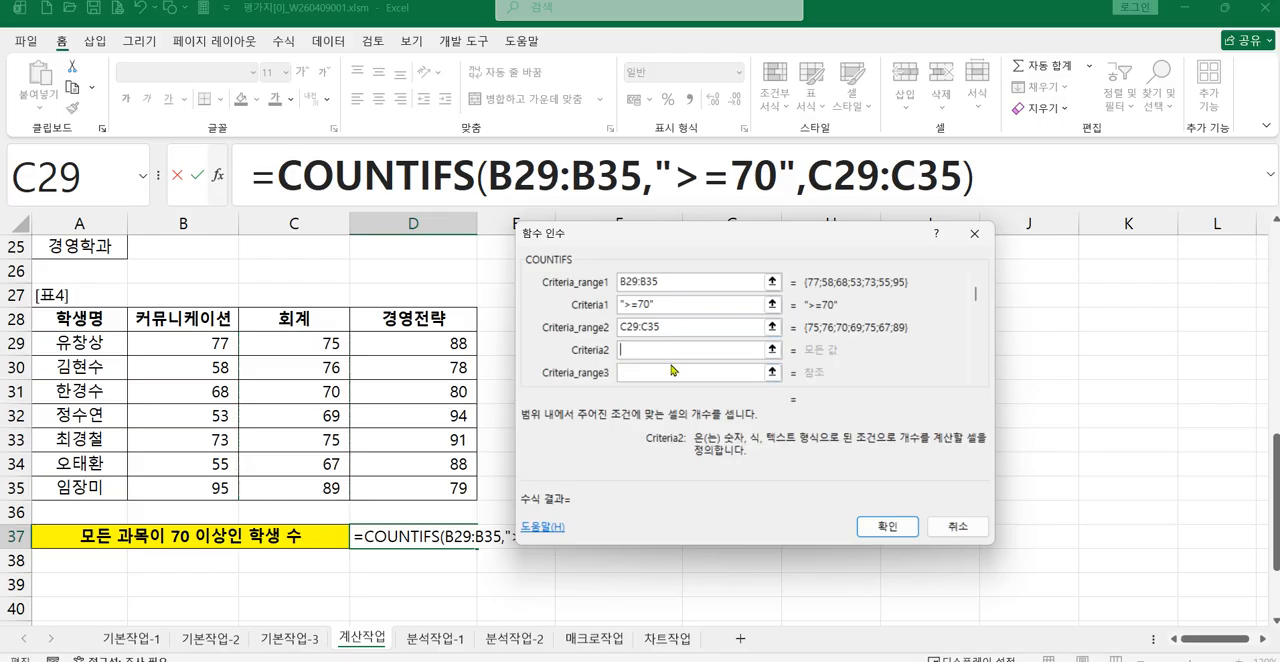
pyautogui.write('>=70')
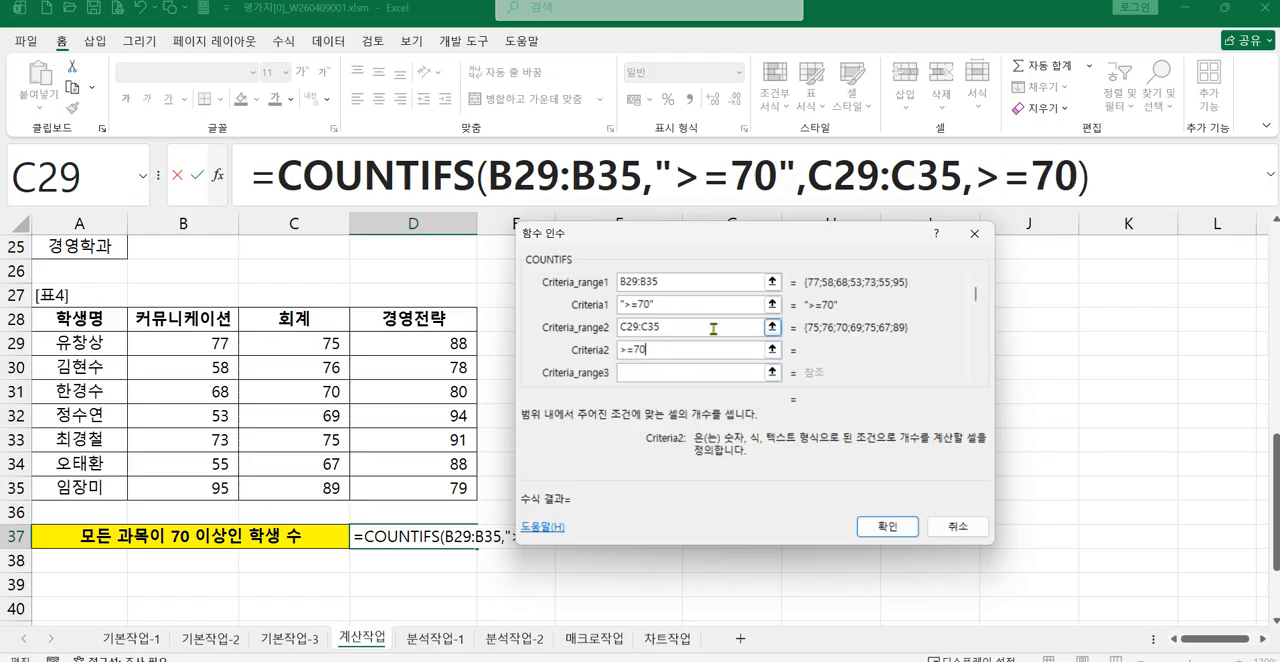
# Step: Add the 경영전략 scores D29:D35 with the criterion >=70 as the third COUNTIFS condition and enter the formula
pyautogui.click(686, 372)
pyautogui.moveTo(436, 344); pyautogui.dragTo(436, 485)
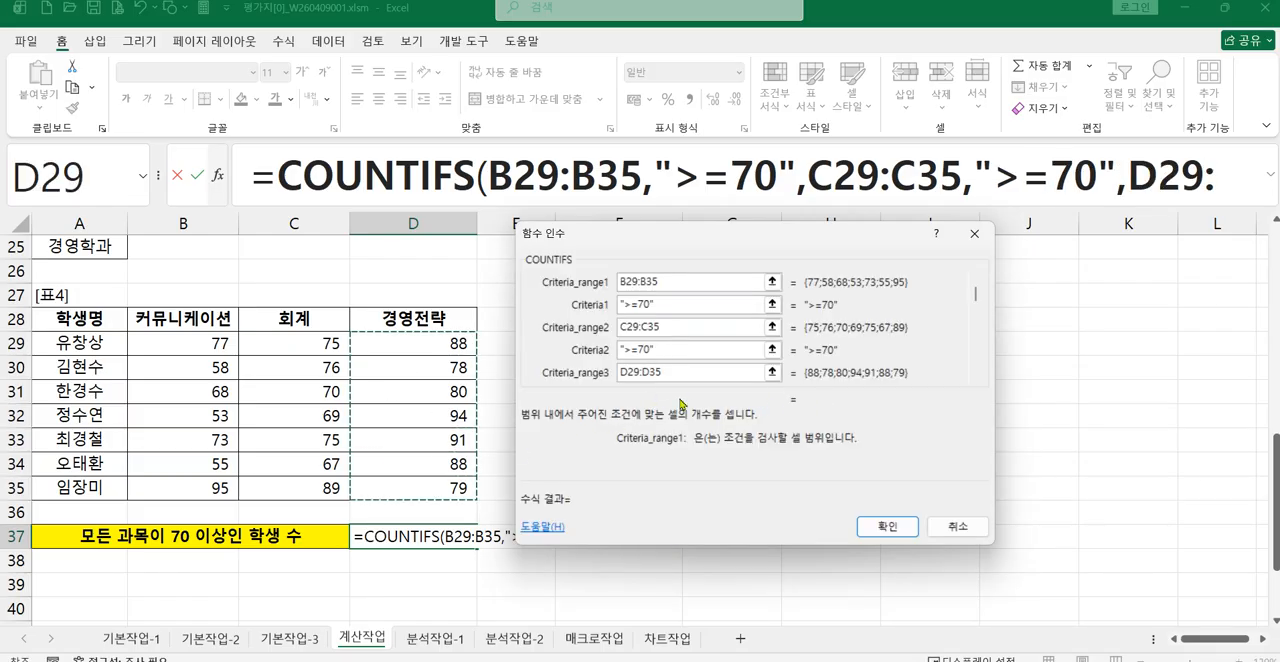
pyautogui.click(652, 306)
pyautogui.click(977, 380)
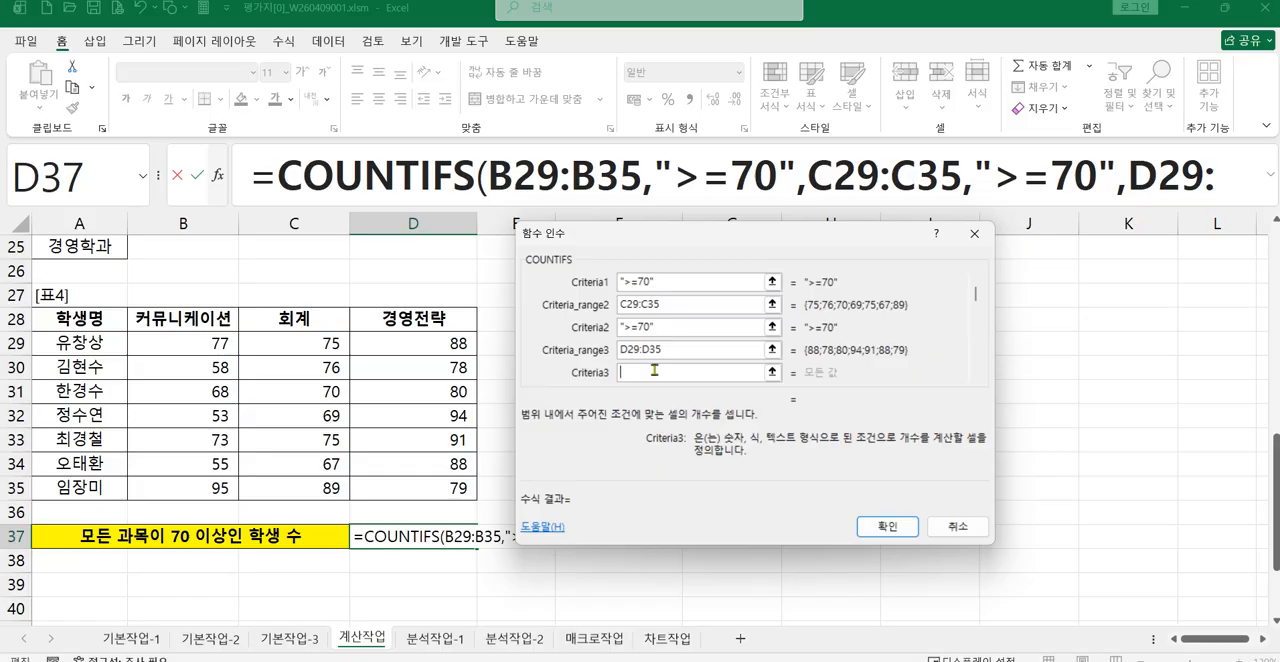
pyautogui.write('>=70')
pyautogui.click(884, 527)
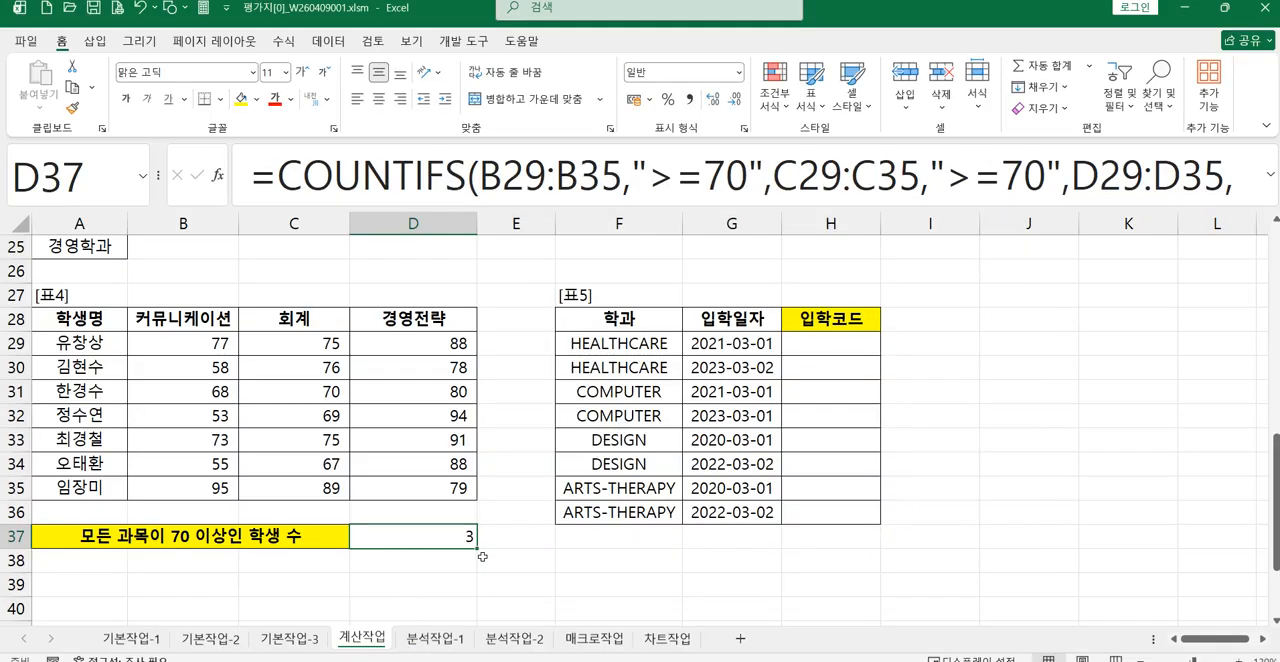
# Step: Zoom in on the sheet and resize the expanded formula bar to show D37's whole formula on two lines
pyautogui.scroll(2, 623, 539)
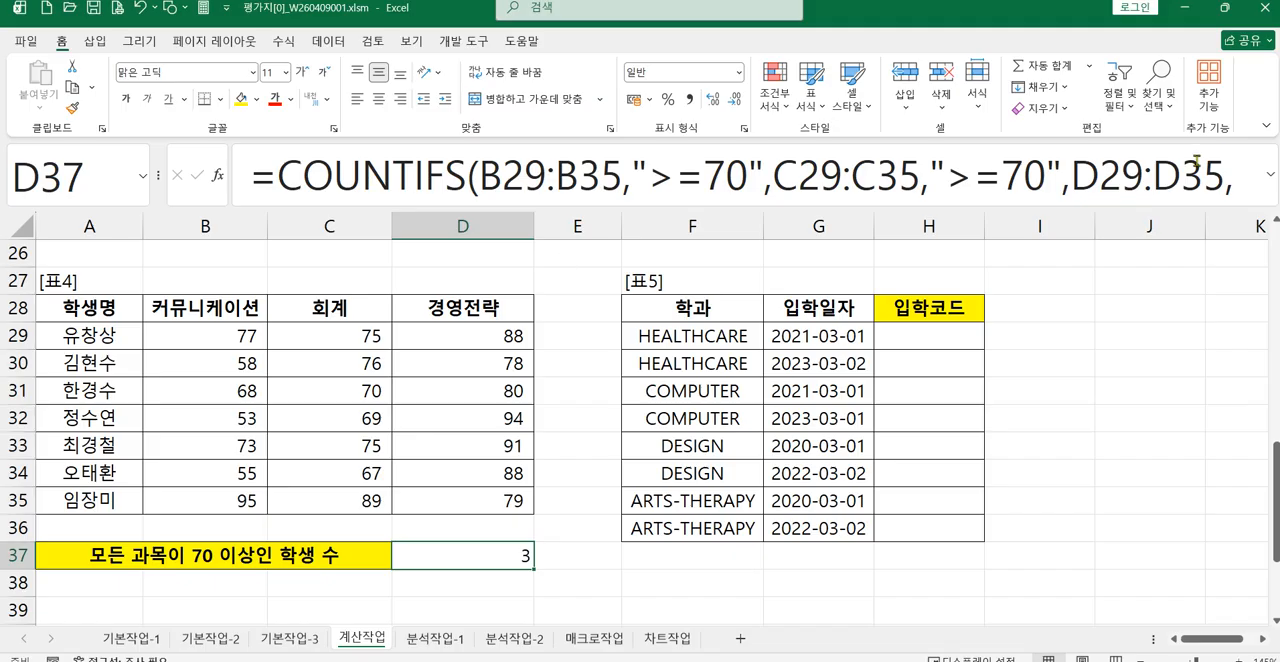
pyautogui.click(1270, 194)
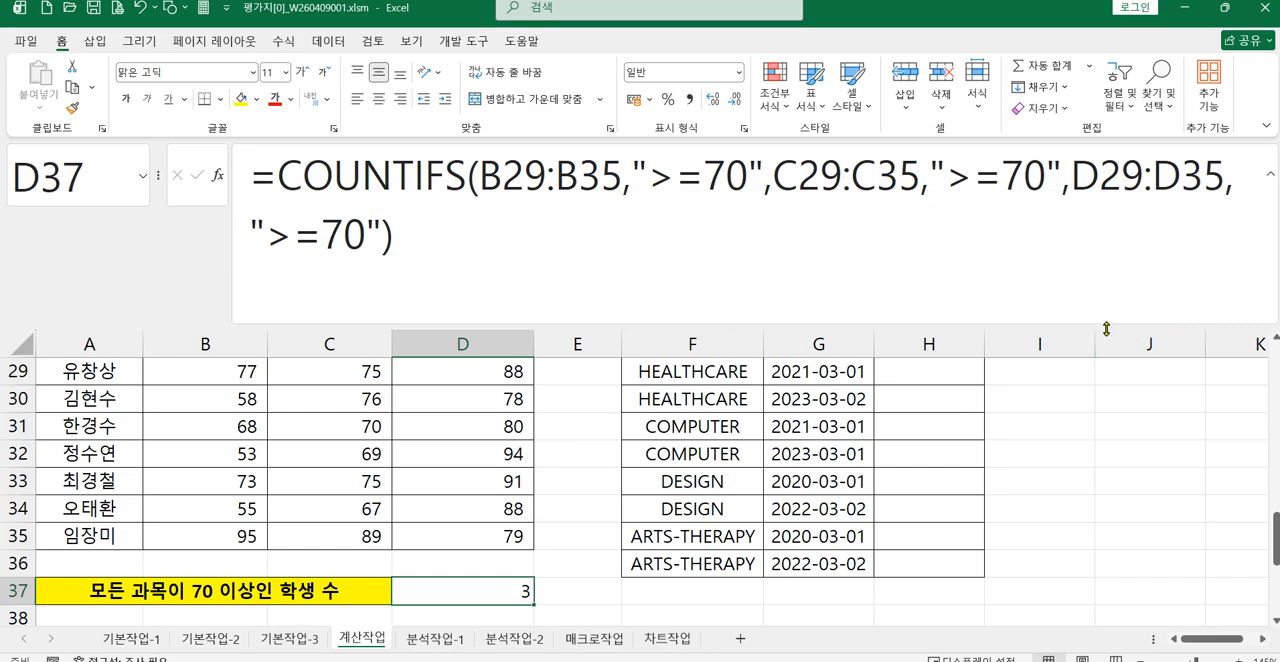
pyautogui.moveTo(1106, 327); pyautogui.dragTo(1110, 266)
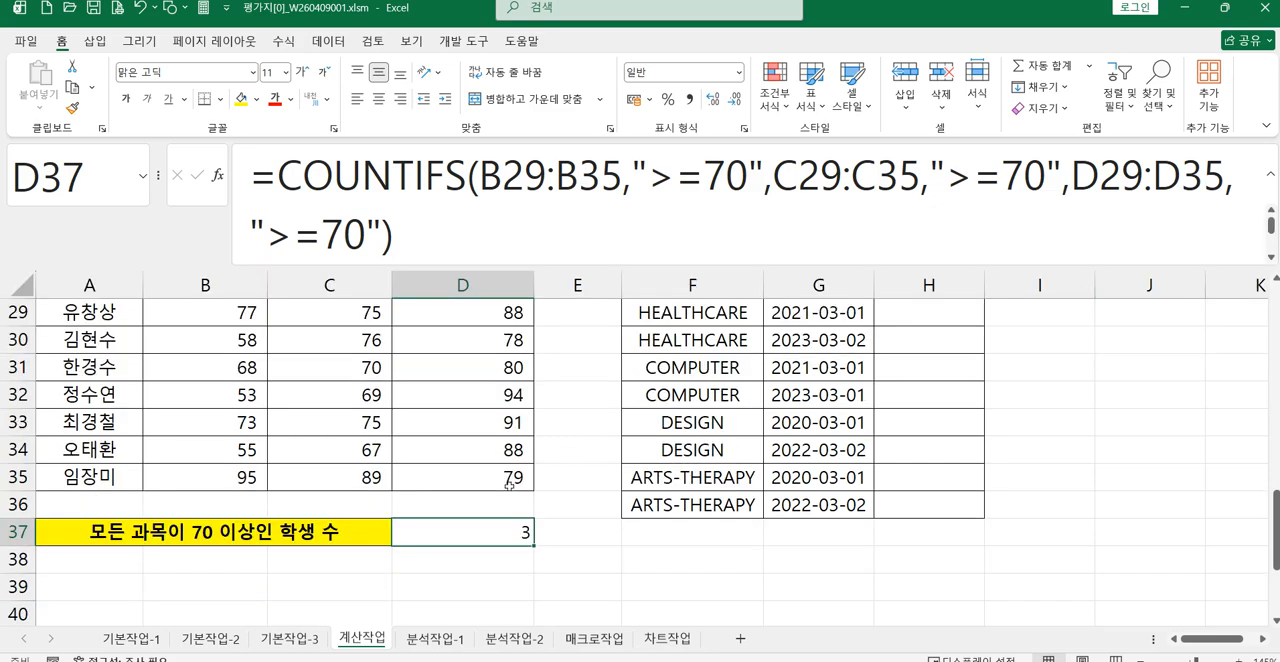
# Step: Review the COUNTIFS ranges and criteria of D37 in its function arguments, then return to 표4 and 표5
pyautogui.click(360, 175)
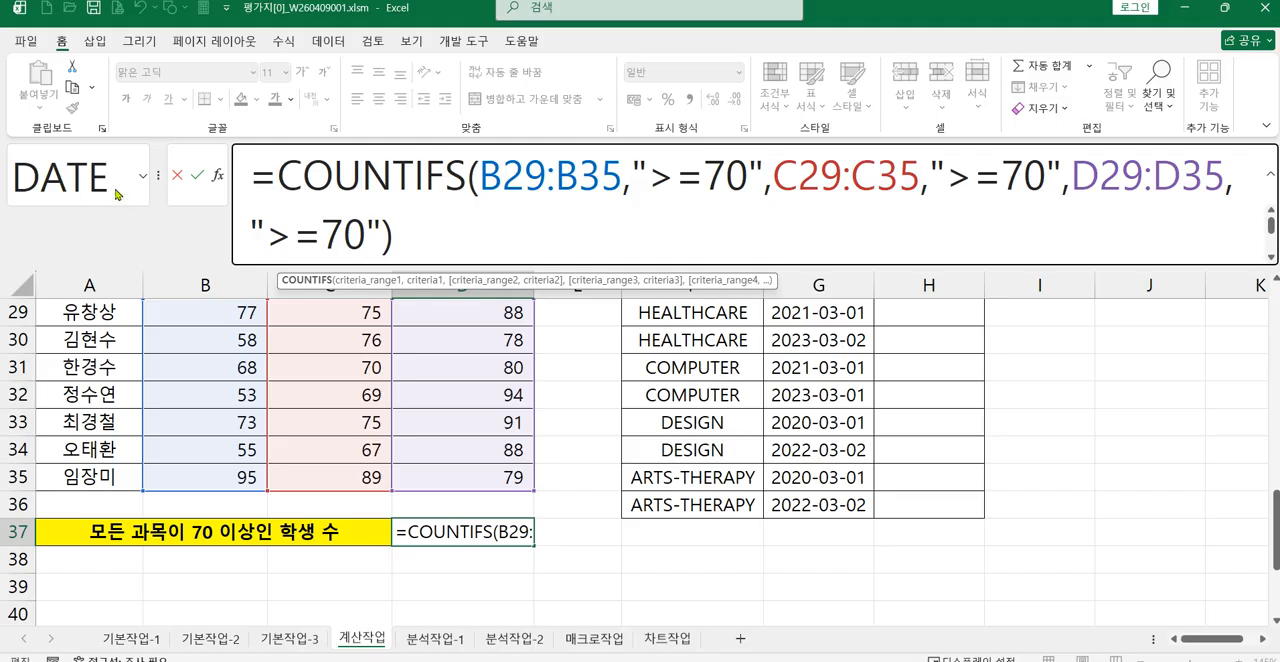
pyautogui.click(217, 175)
pyautogui.moveTo(680, 231); pyautogui.dragTo(699, 318)
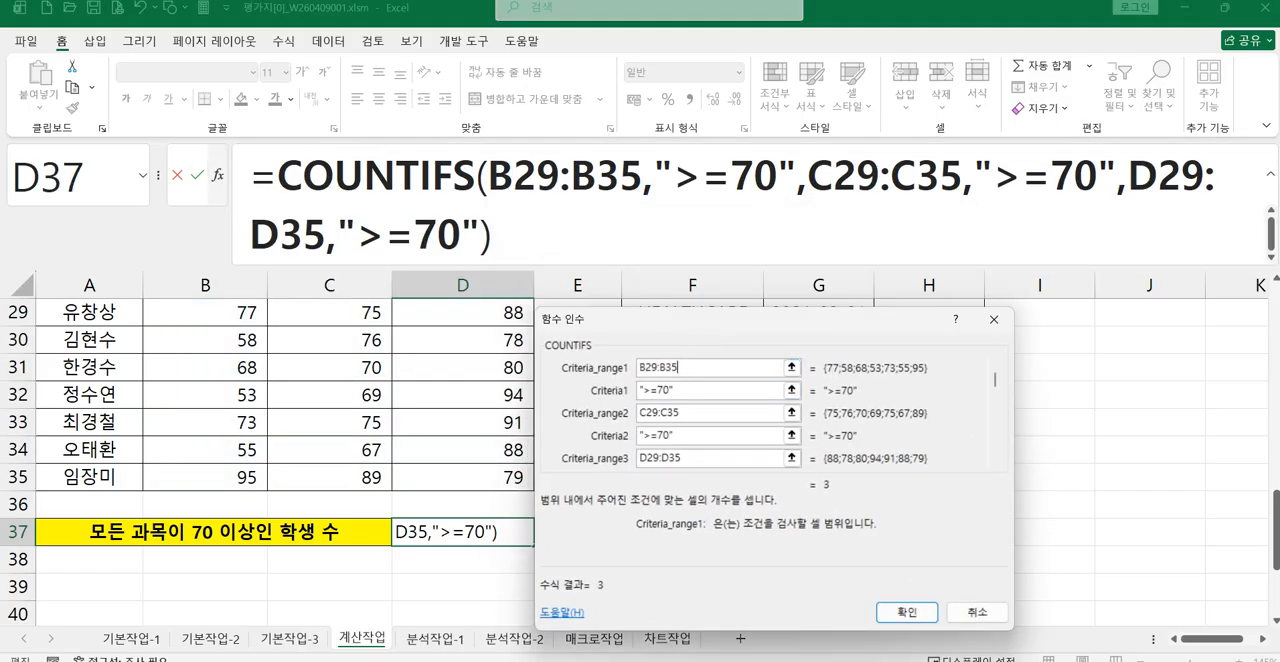
pyautogui.press('Return')
pyautogui.scroll(1, 905, 405)
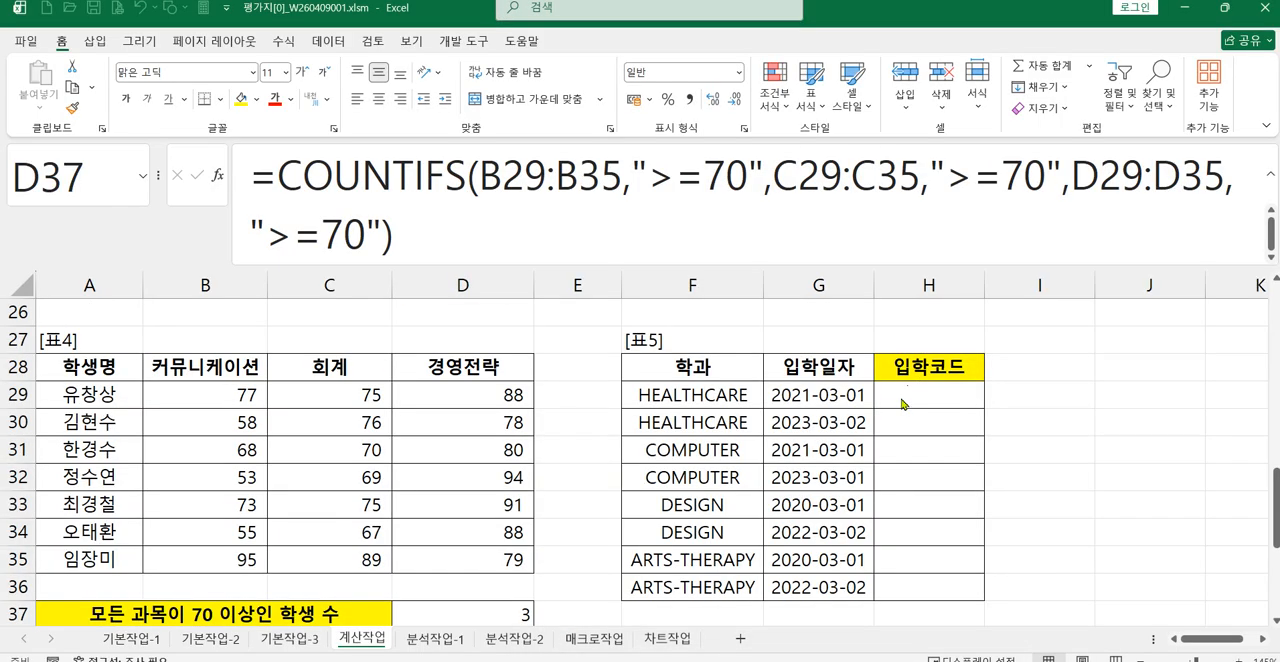
# Step: Enter =PROPER(F29) in H29, the first 입학코드 cell of 표5
pyautogui.click(919, 398)
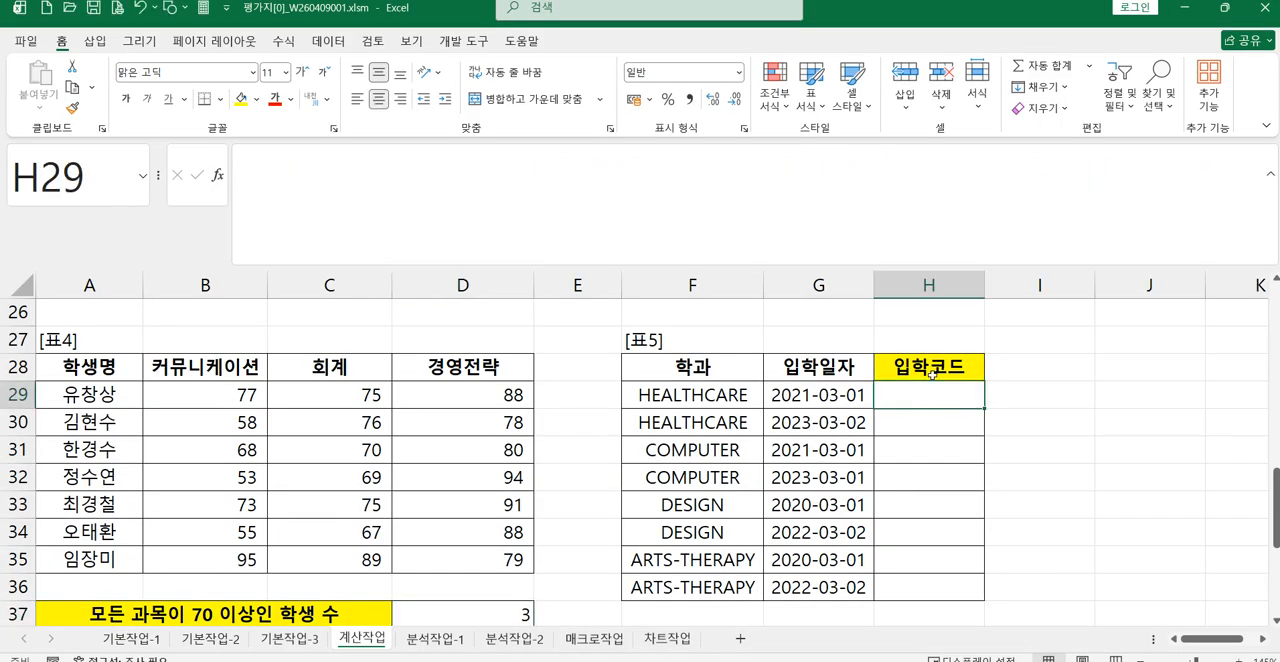
pyautogui.write('=')
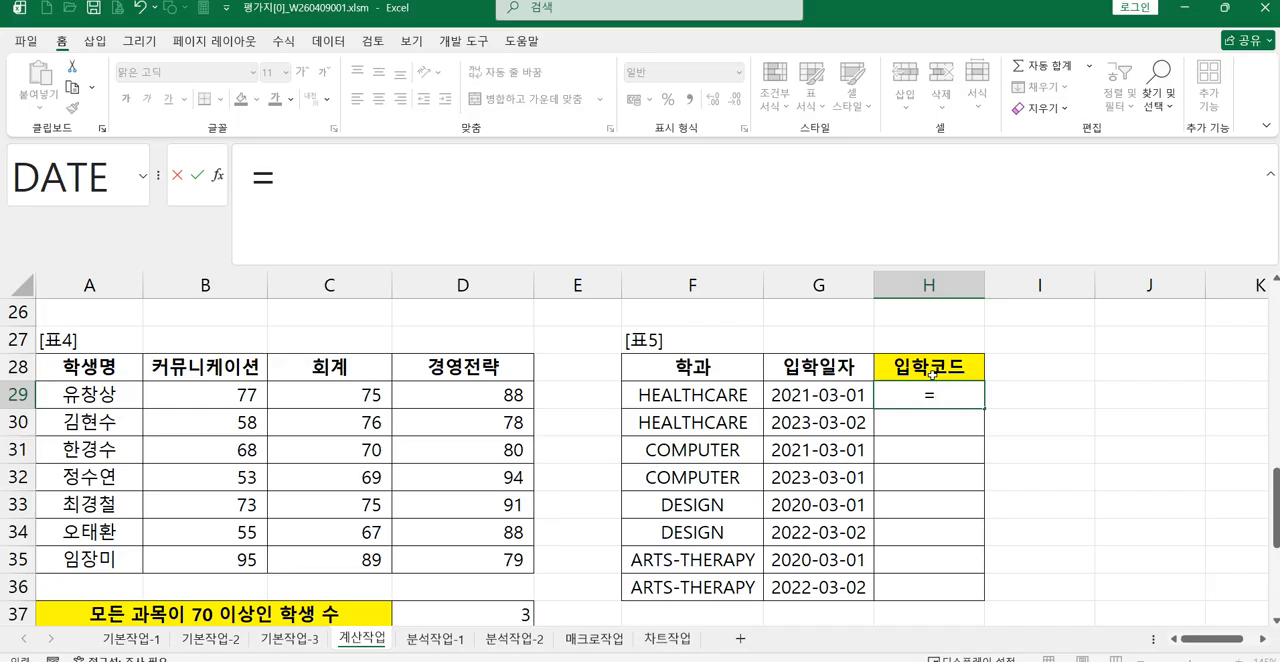
pyautogui.write('P')
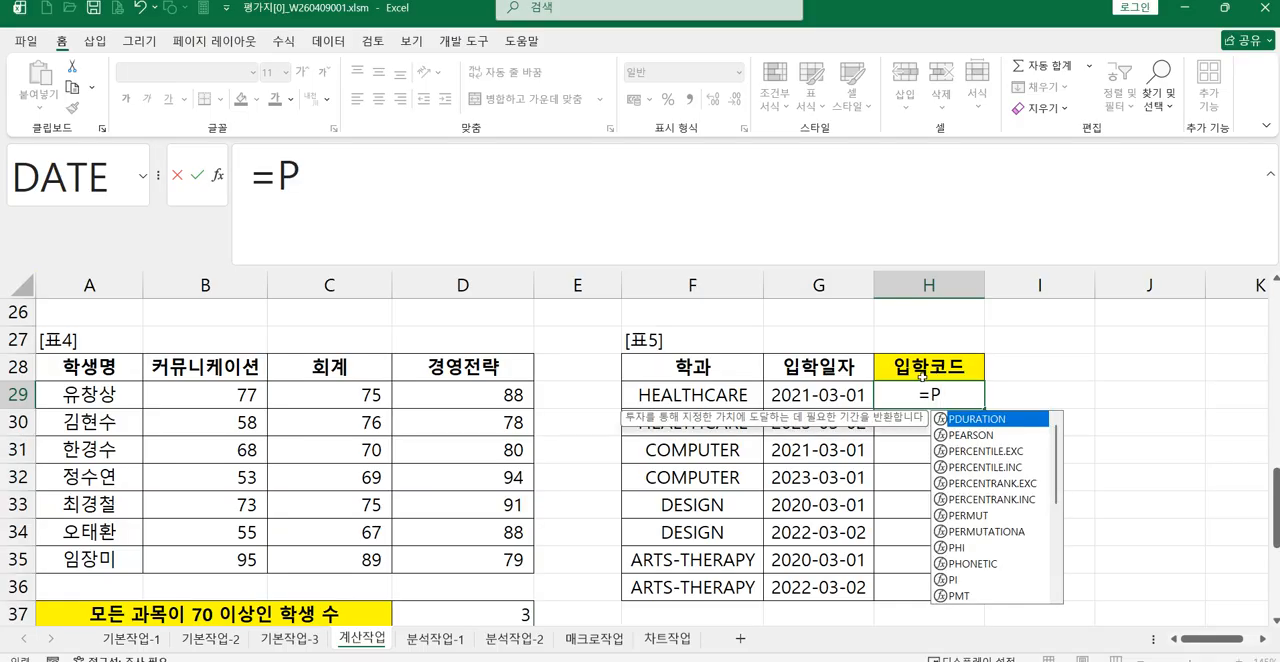
pyautogui.write('R')
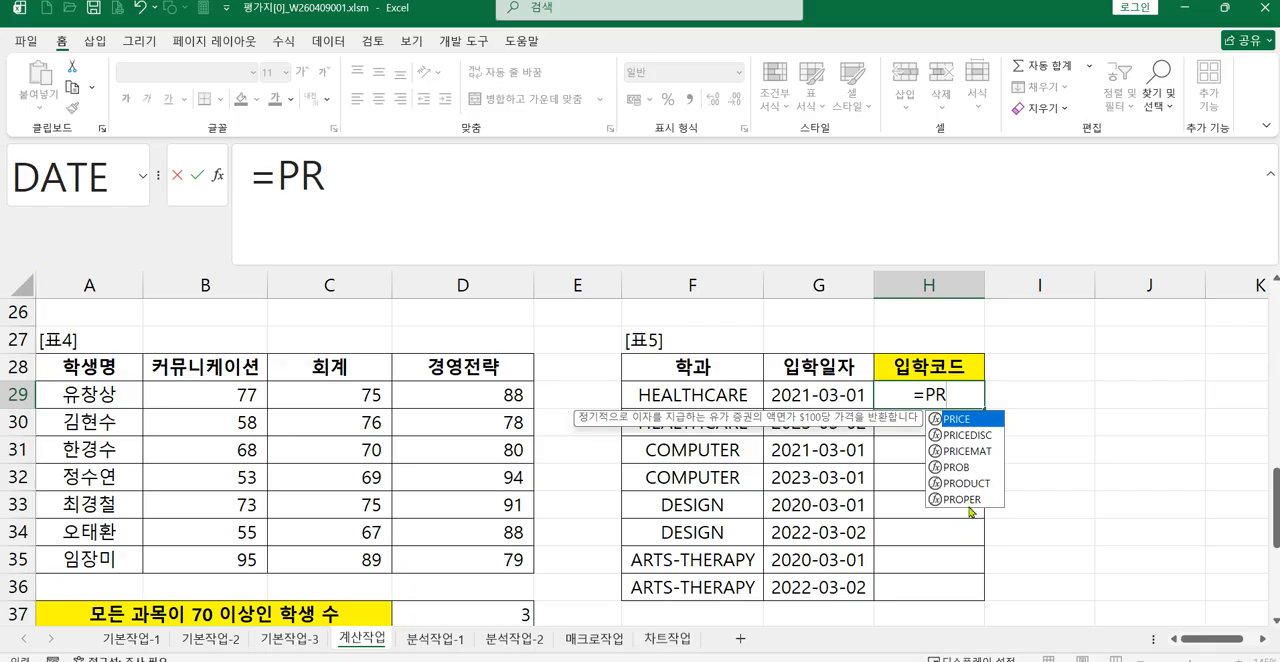
pyautogui.doubleClick(968, 500)
pyautogui.click(697, 397)
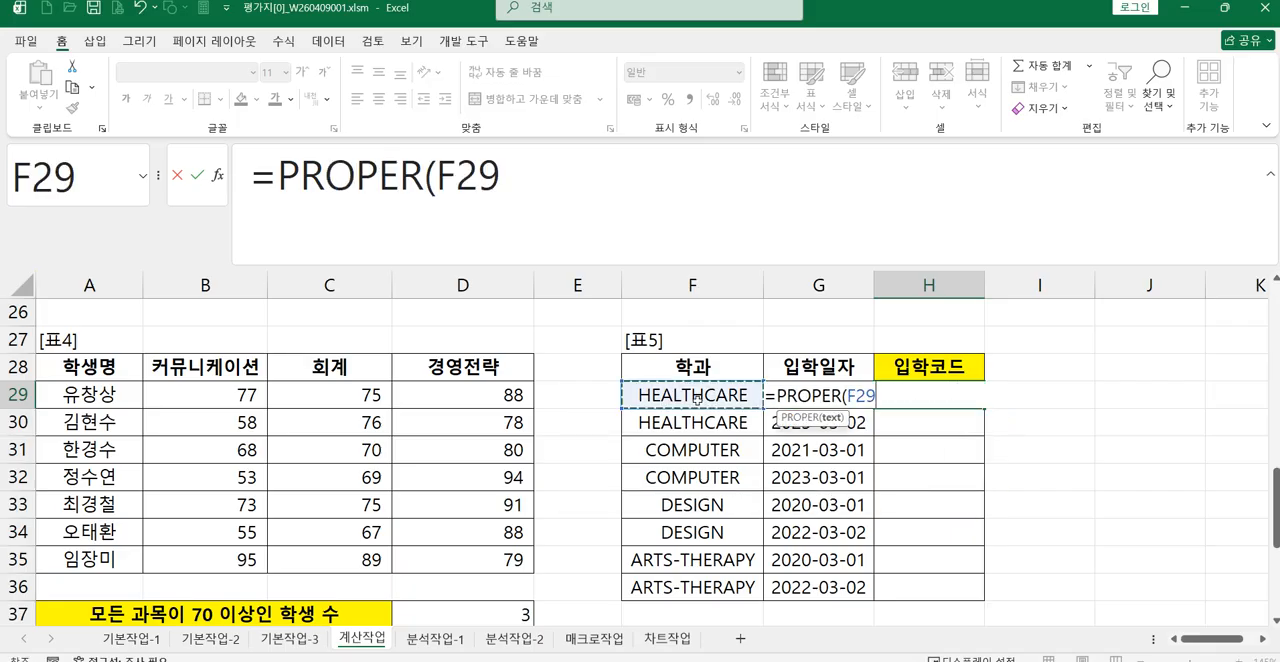
pyautogui.click(540, 183)
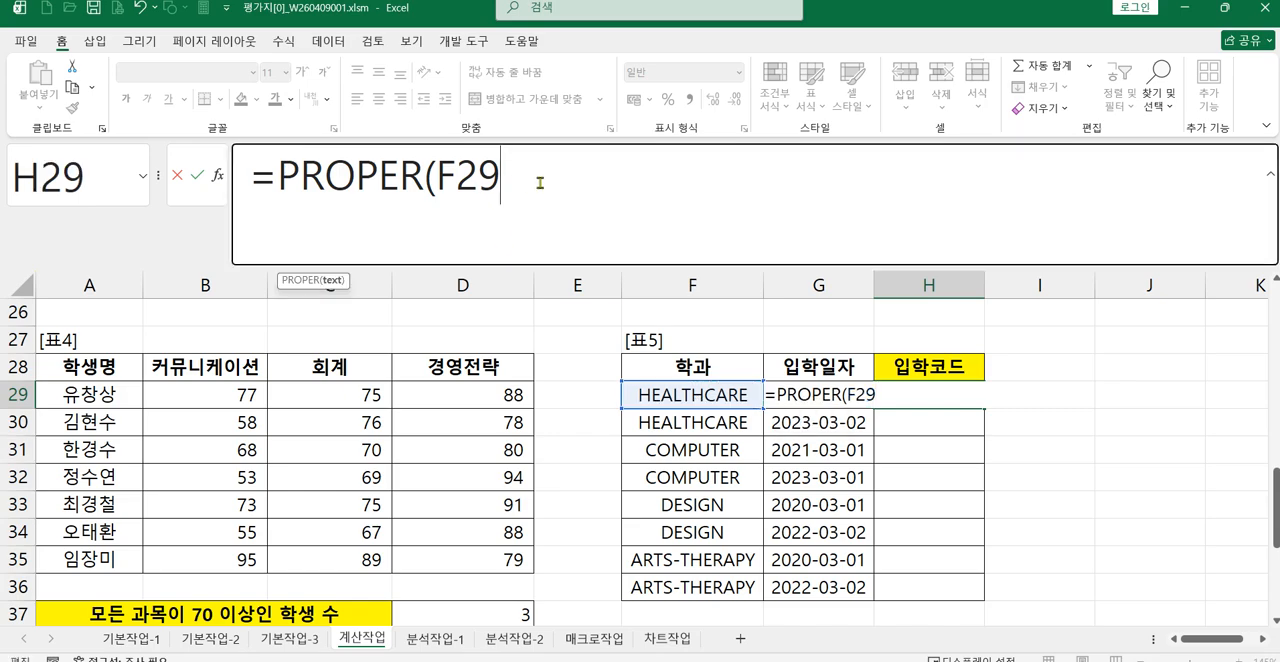
pyautogui.write(')')
pyautogui.press('Return')
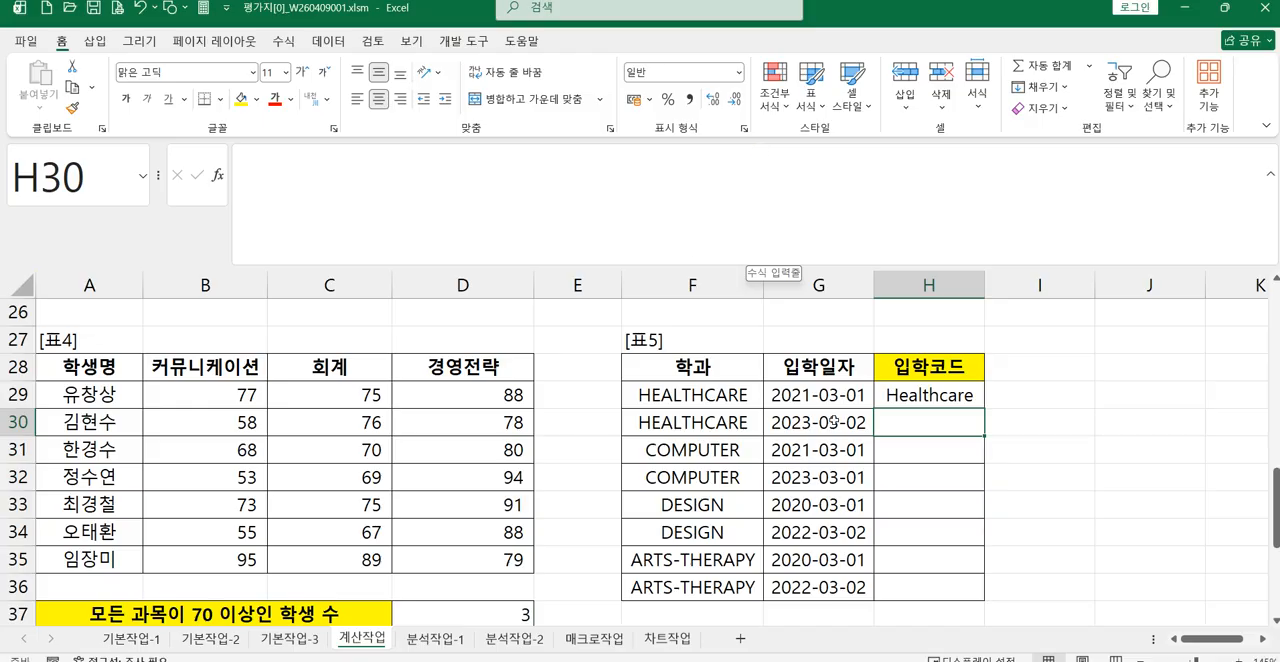
# Step: Wrap H29's PROPER function in LEFT to take the first 3 characters, giving =LEFT(PROPER(F29),3)
pyautogui.press('Up')
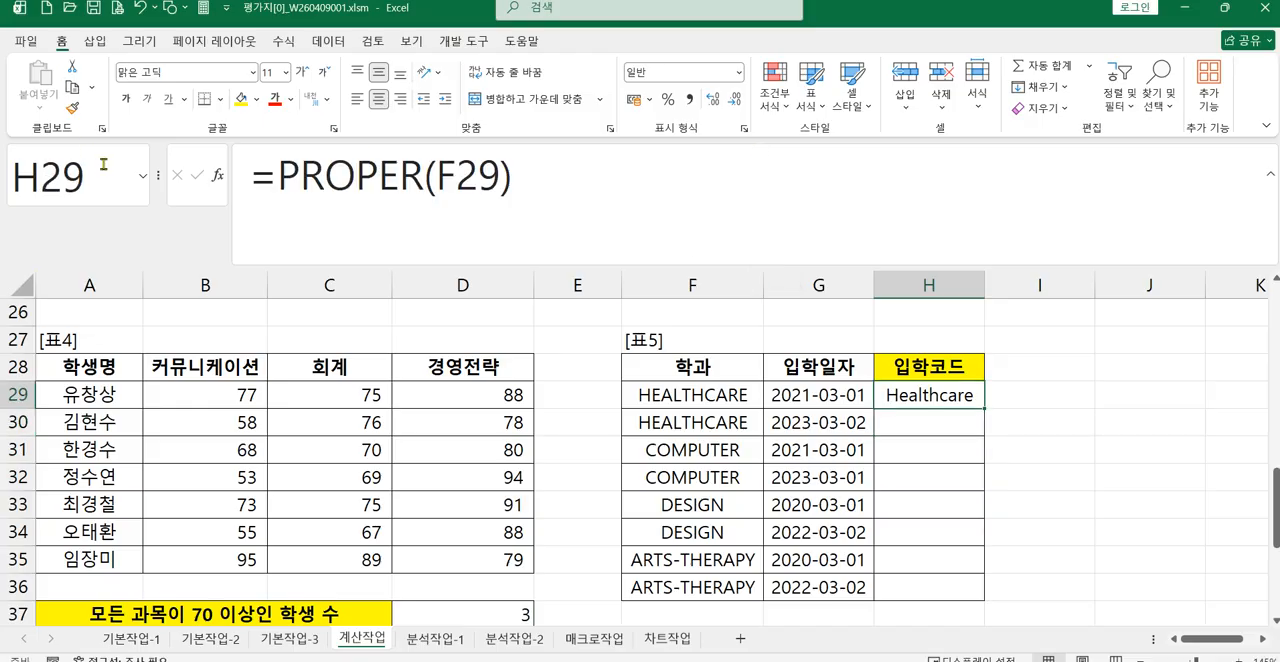
pyautogui.click(275, 178)
pyautogui.write('L')
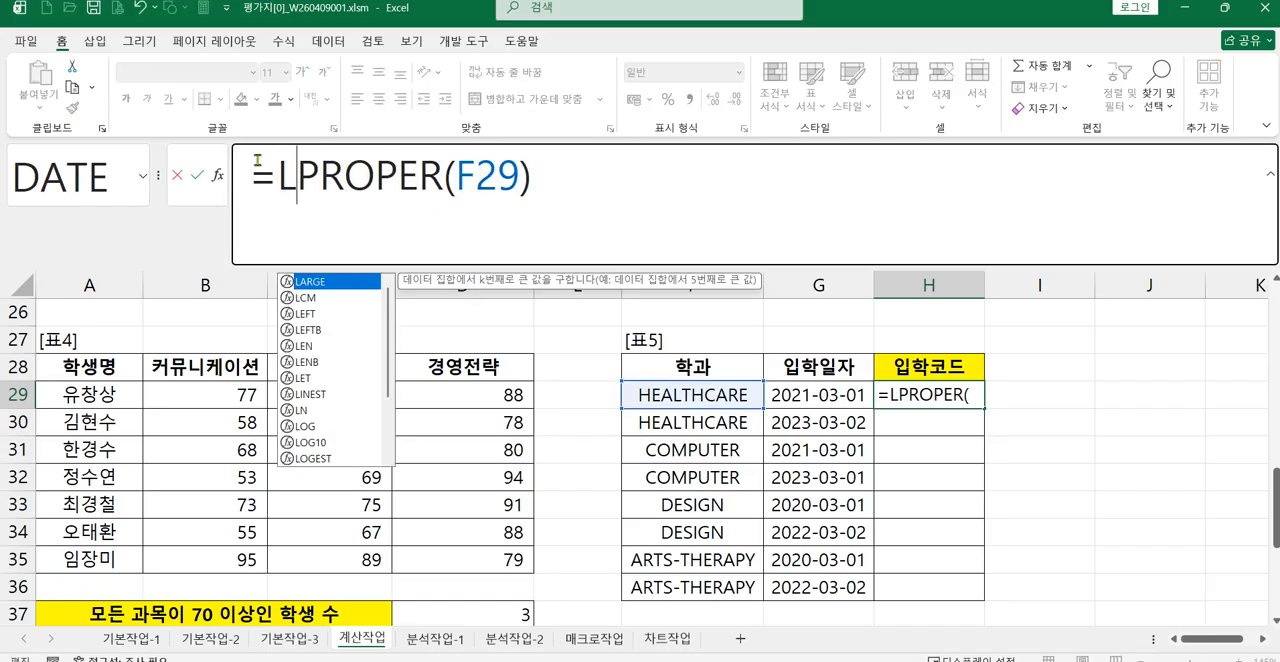
pyautogui.doubleClick(305, 313)
pyautogui.press('End')
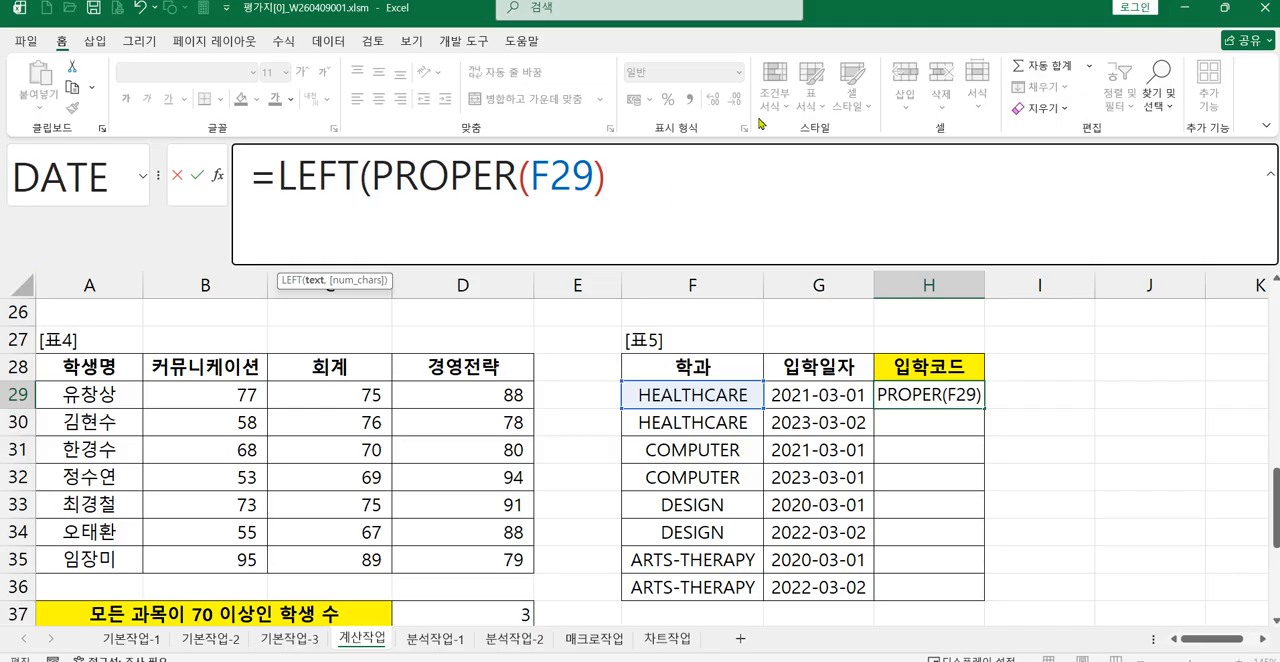
pyautogui.write(',3)')
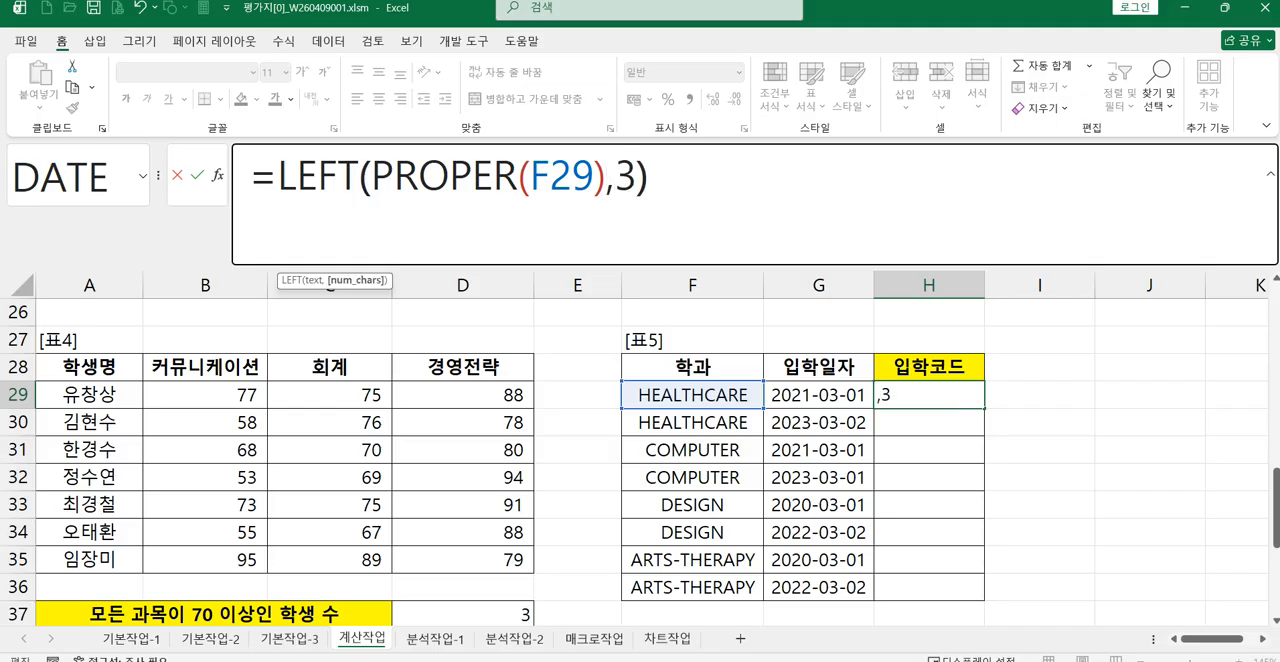
pyautogui.press('Return')
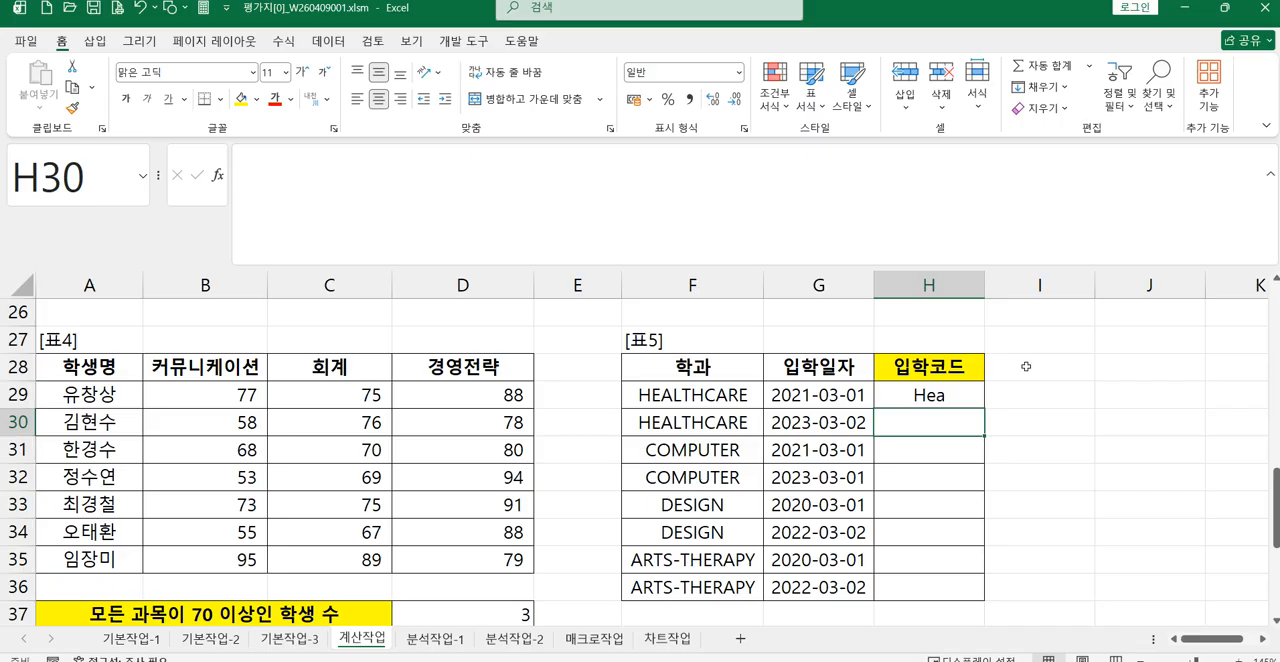
# Step: Enter =LEFT(F29,3) in I29 beside the first 입학코드 cell
pyautogui.click(1034, 396)
pyautogui.write('=')
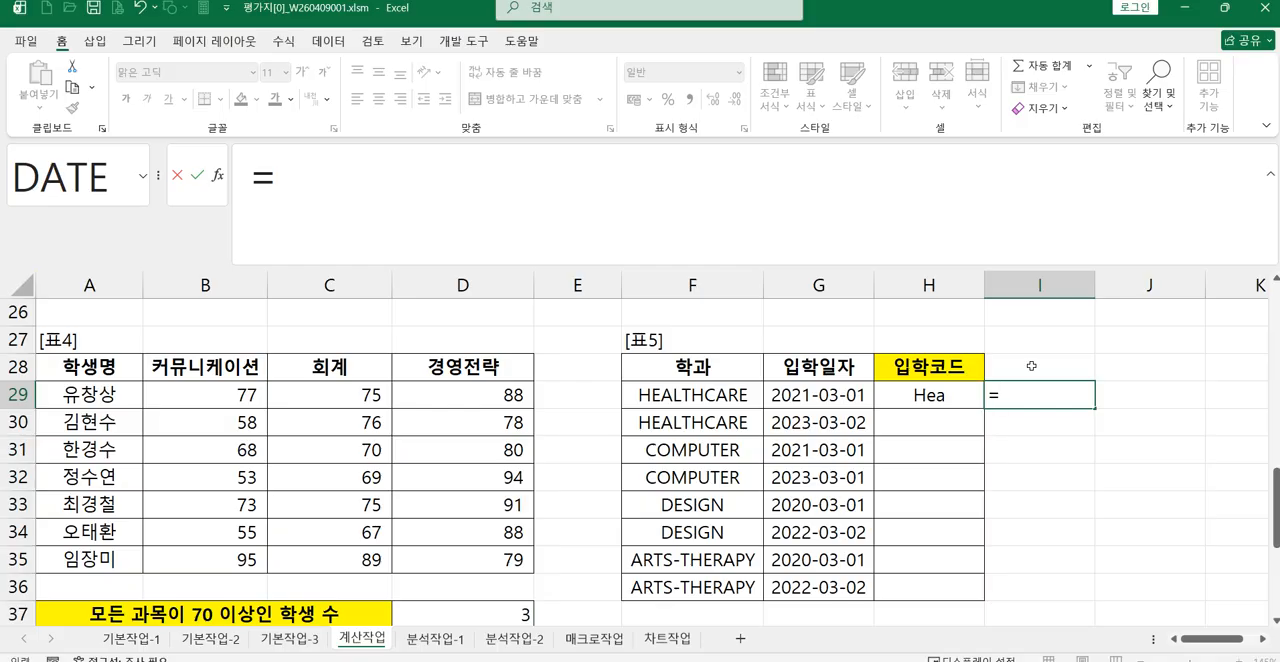
pyautogui.write('PRO')
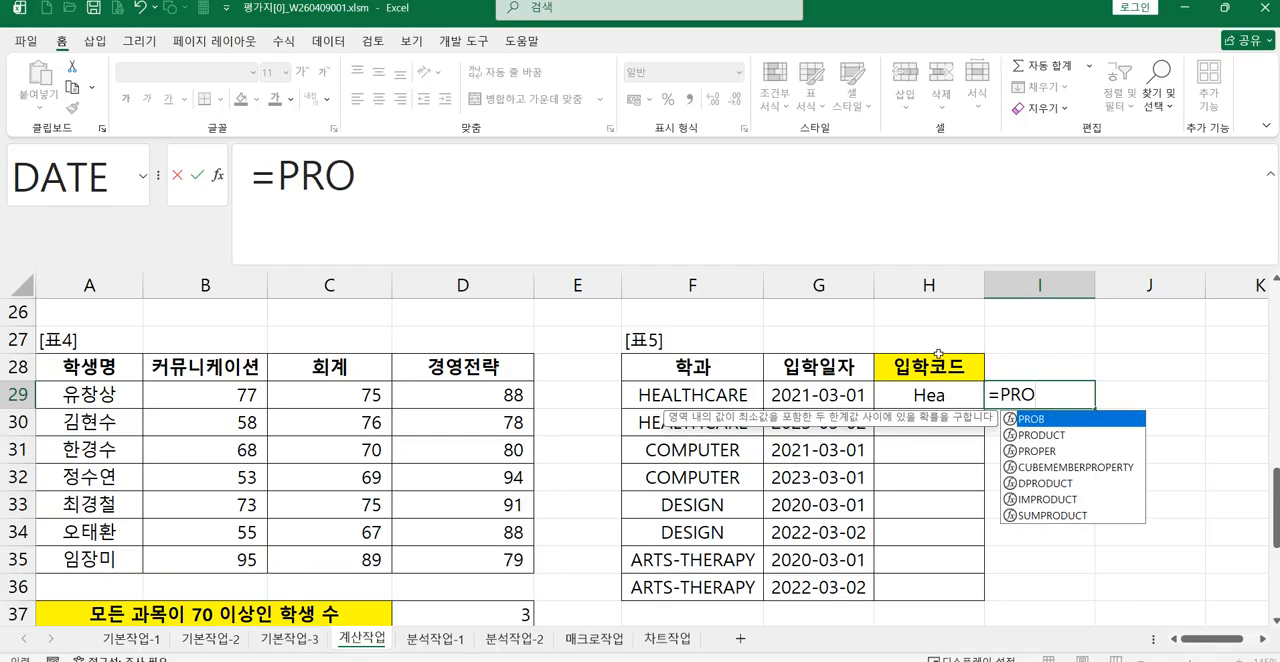
pyautogui.press('BackSpace')
pyautogui.press('BackSpace')
pyautogui.press('BackSpace')
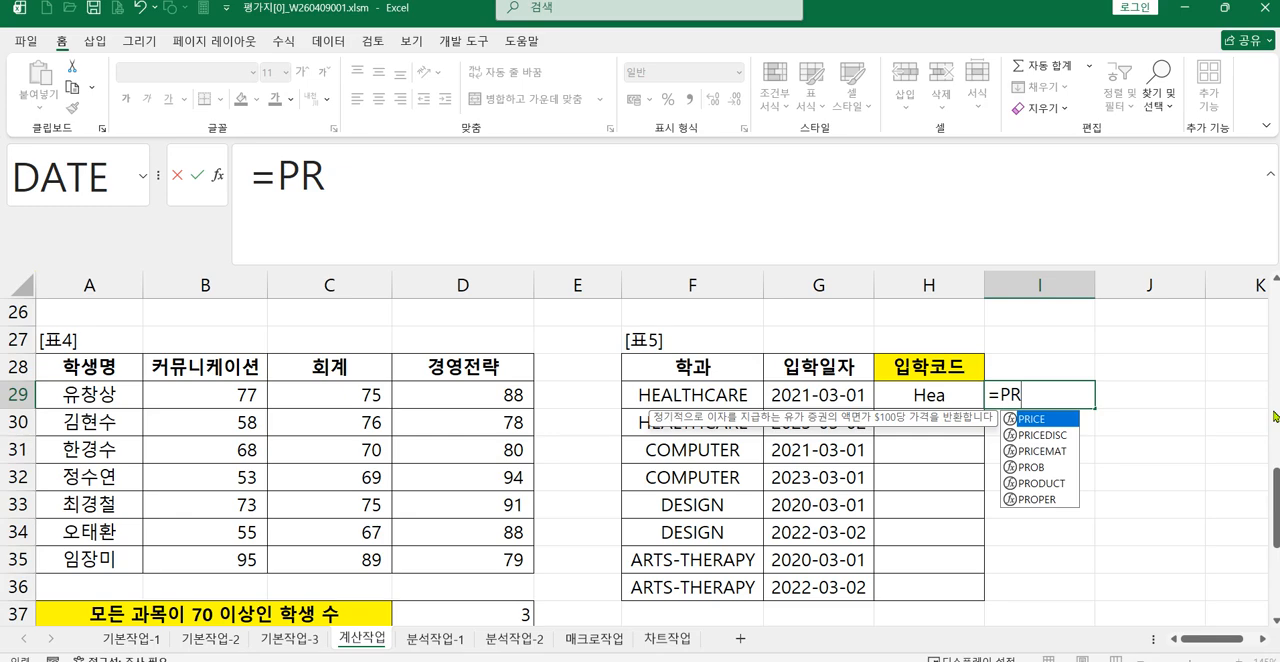
pyautogui.write('LE')
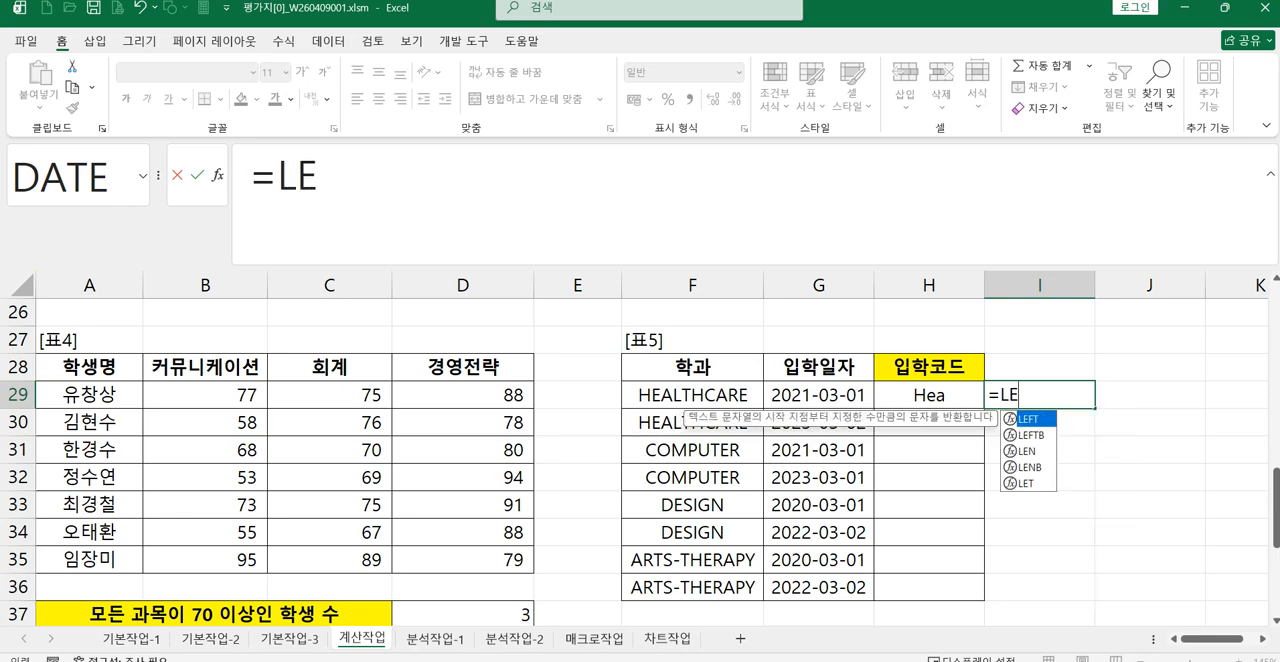
pyautogui.press('Tab')
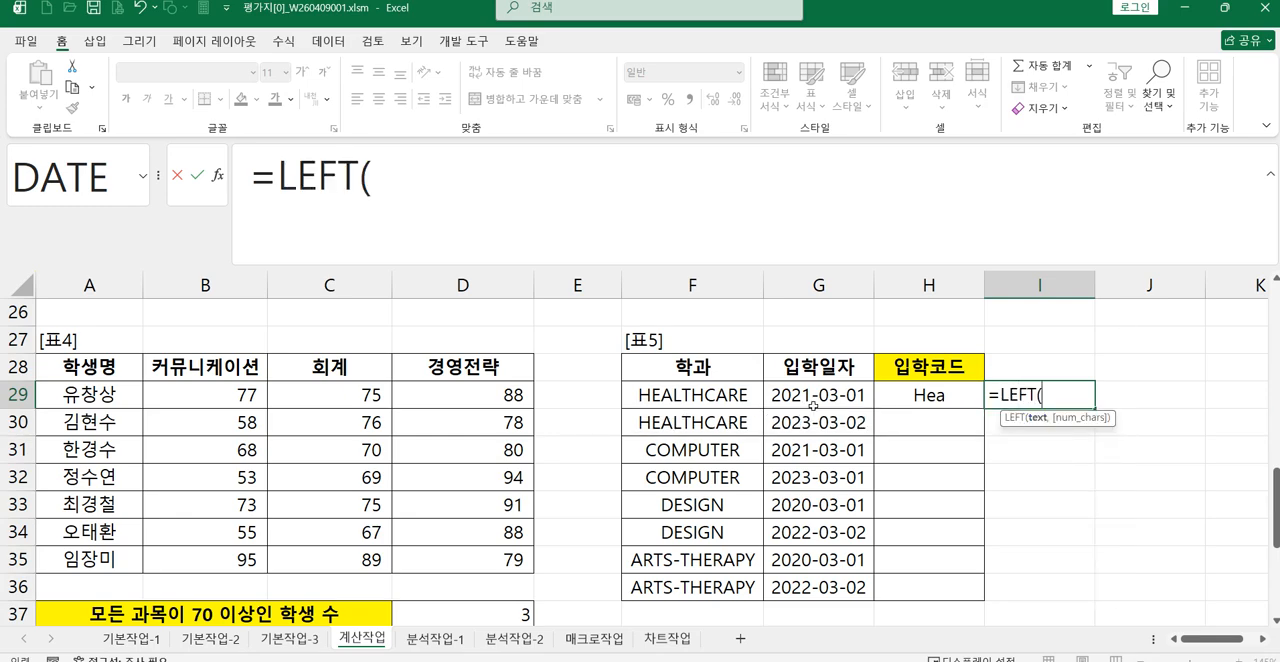
pyautogui.click(748, 393)
pyautogui.write(',3)')
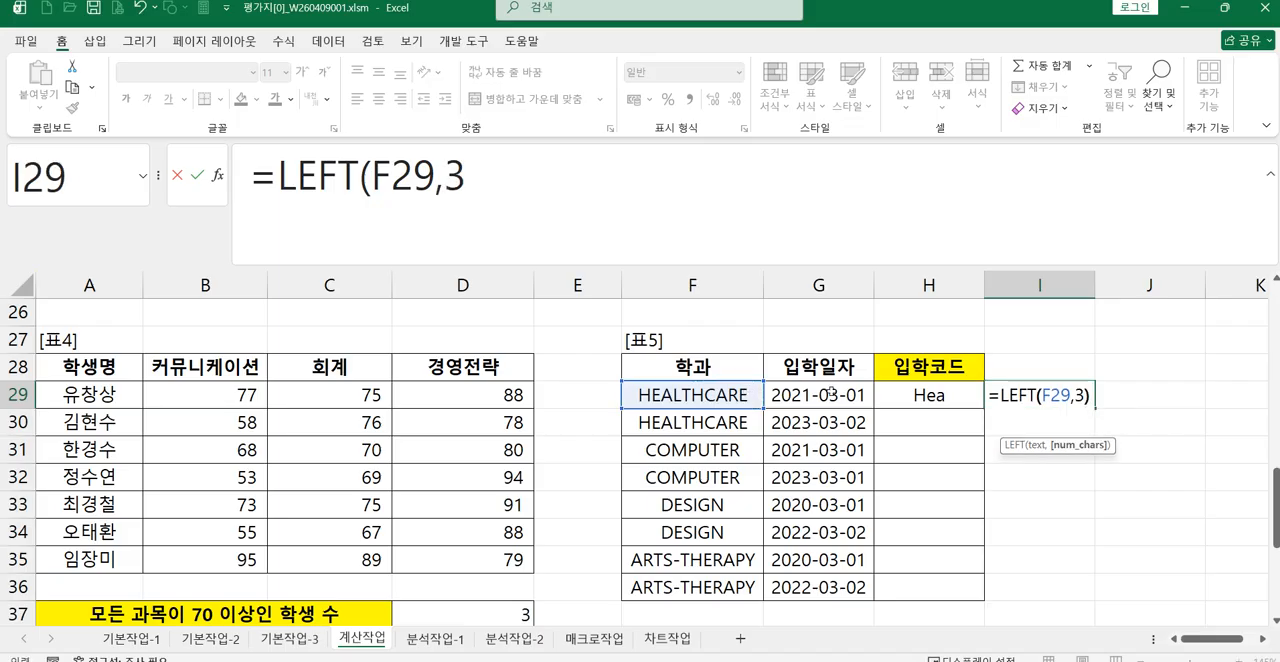
pyautogui.press('Return')
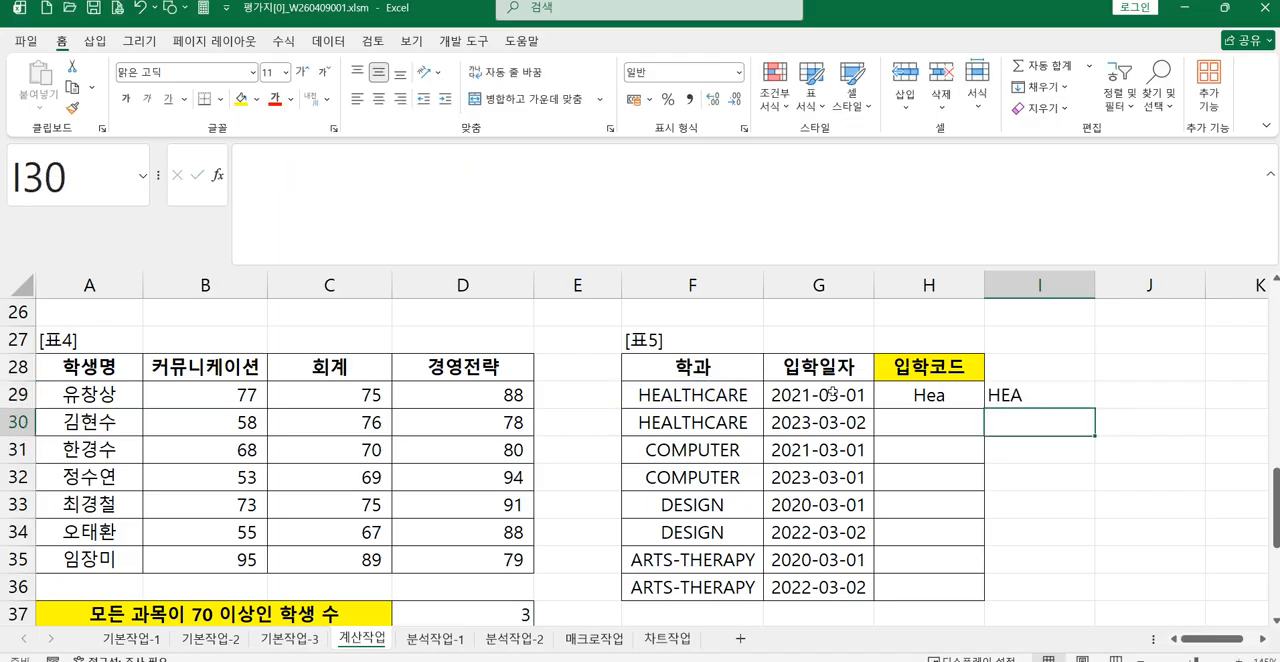
# Step: Nest I29's LEFT function inside PROPER so the formula reads =PROPER(LEFT(F29,3))
pyautogui.press('Up')
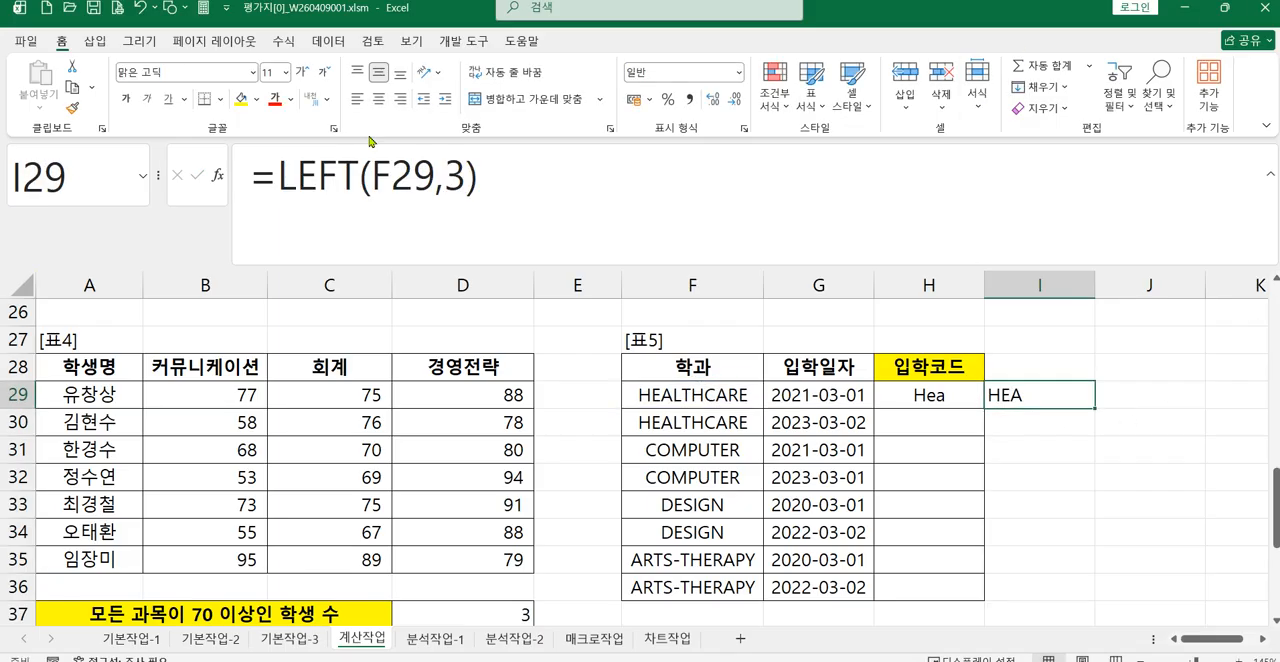
pyautogui.click(277, 172)
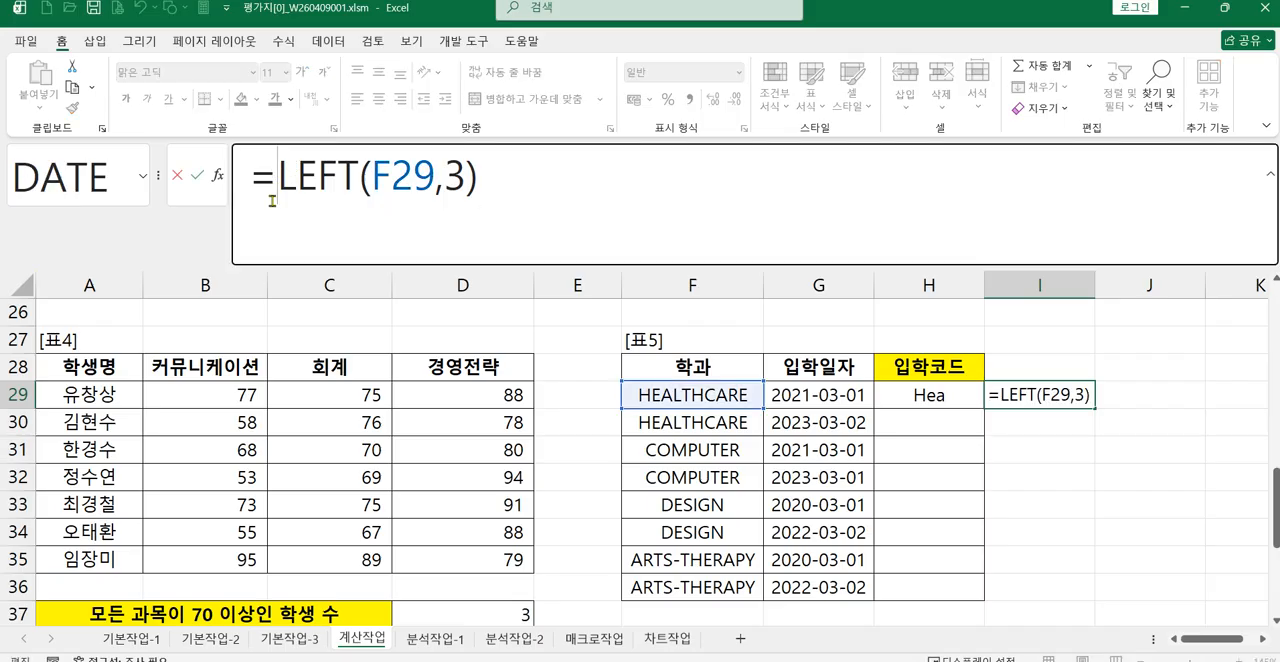
pyautogui.write('PRO')
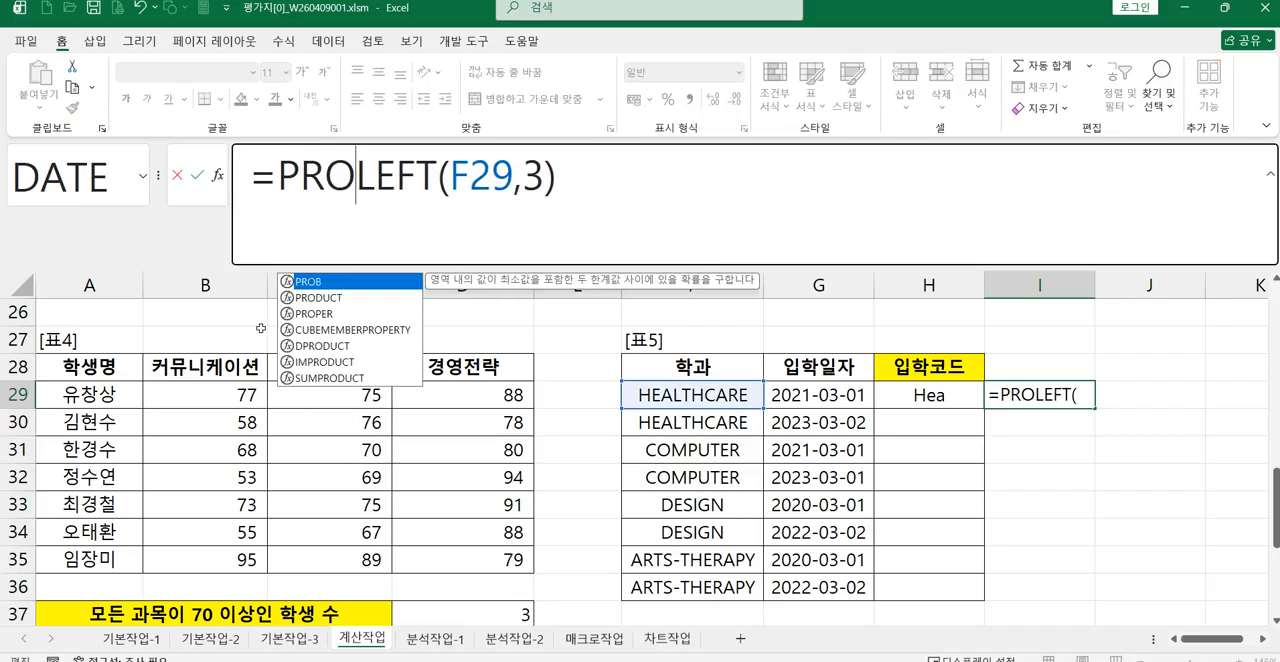
pyautogui.write('PER(')
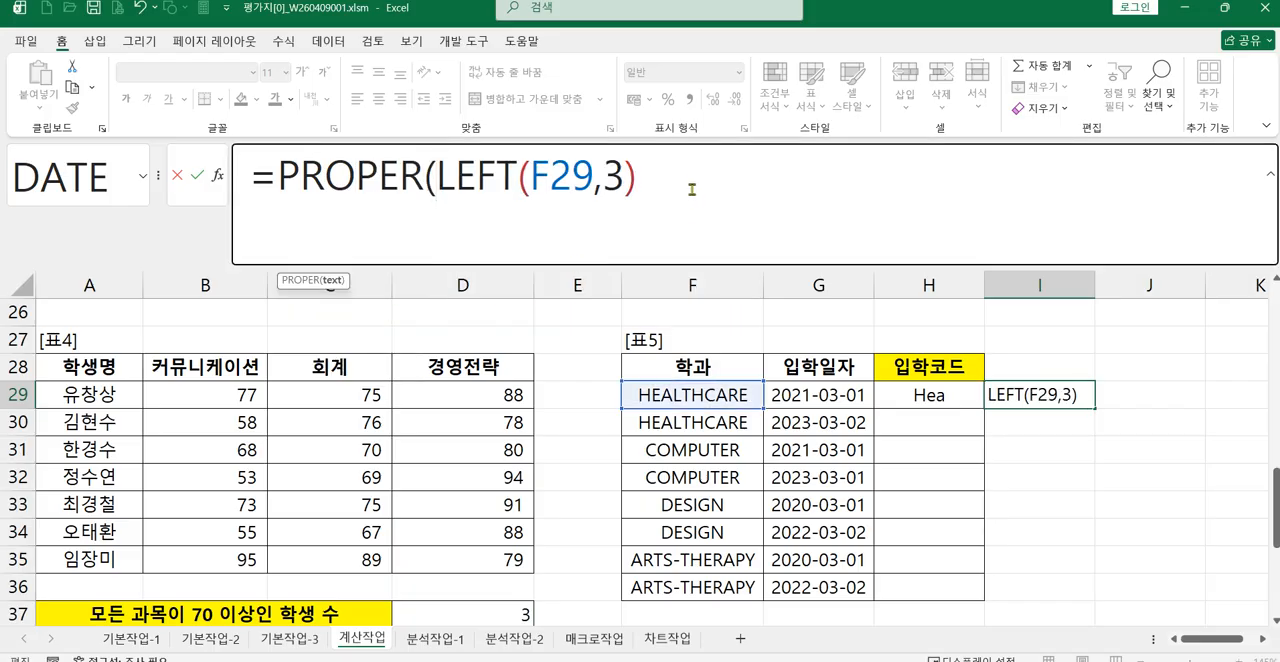
pyautogui.write(')')
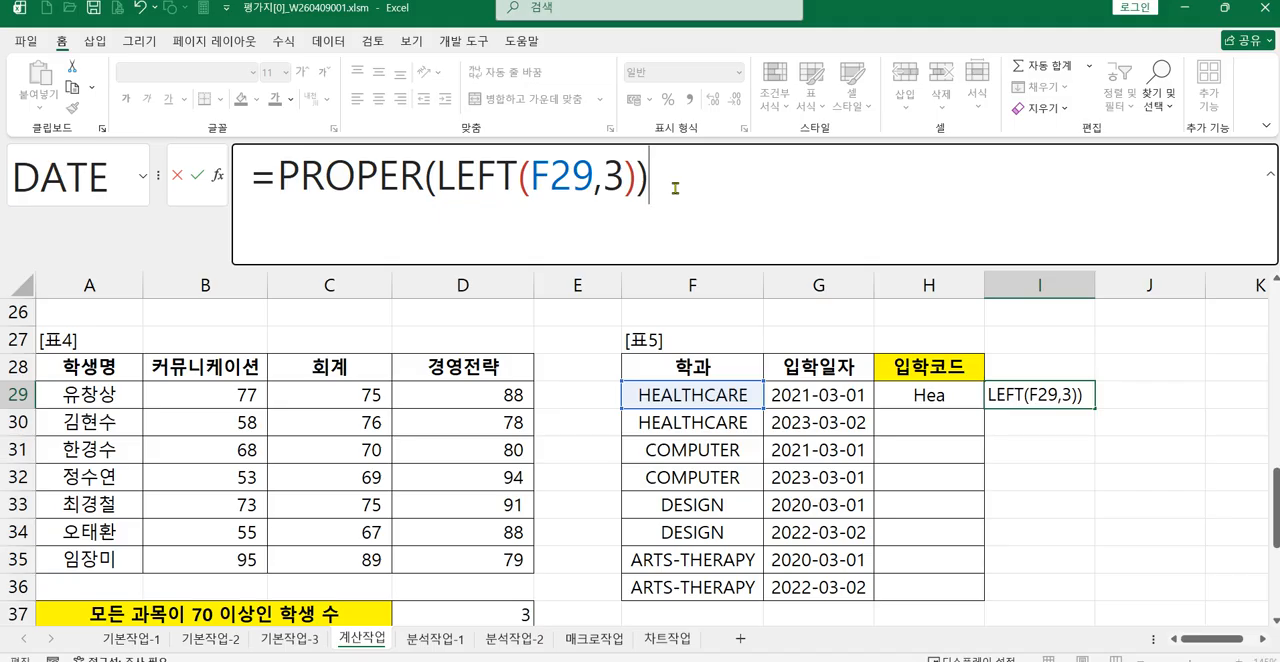
pyautogui.press('Return')
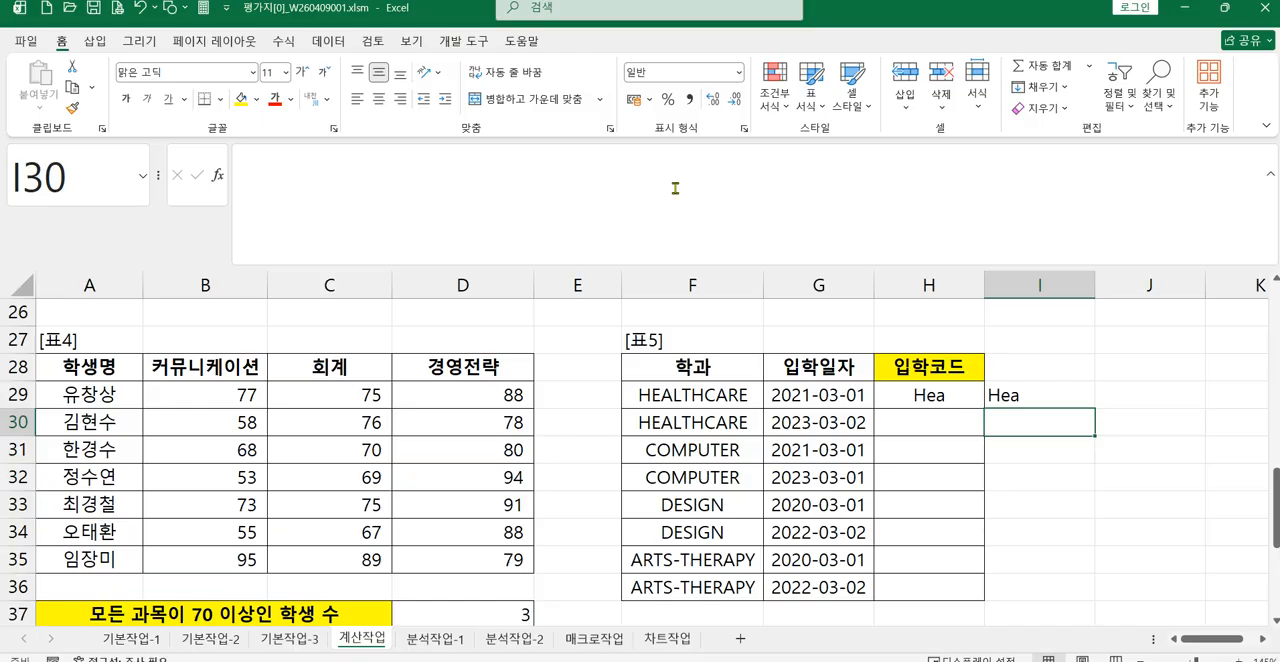
# Step: Append the year of the 입학일자 to H29's formula, making it =LEFT(PROPER(F29),3)&YEAR(G29)
pyautogui.click(956, 388)
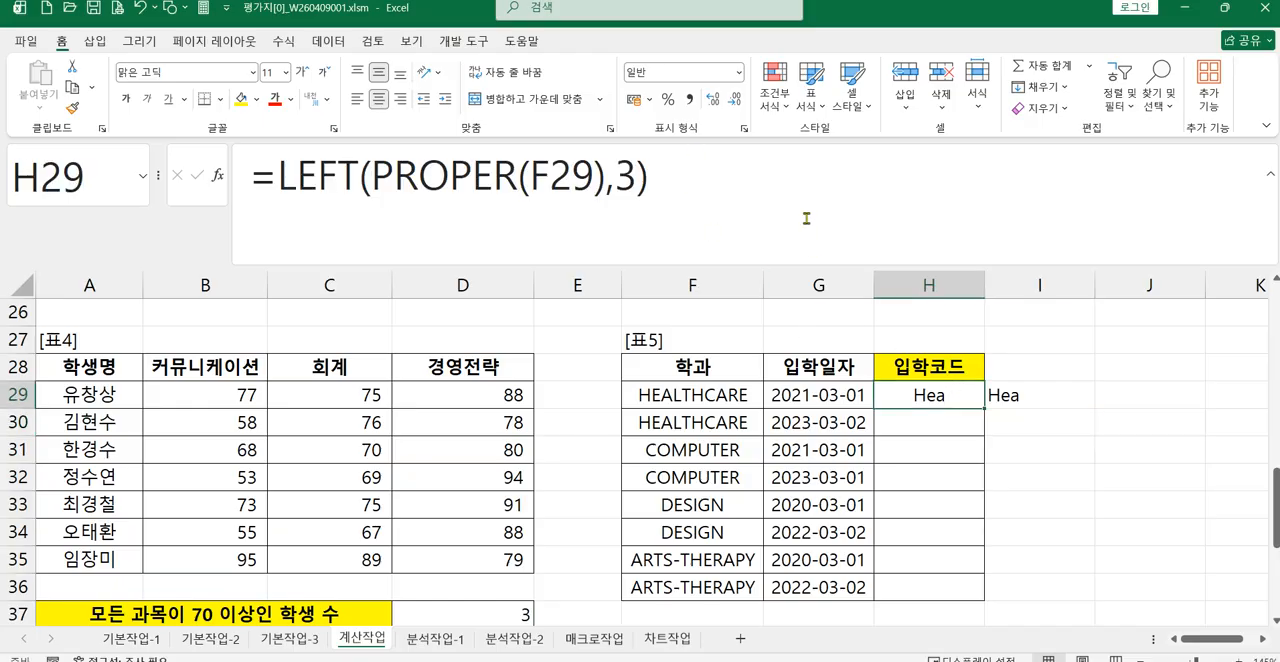
pyautogui.click(757, 185)
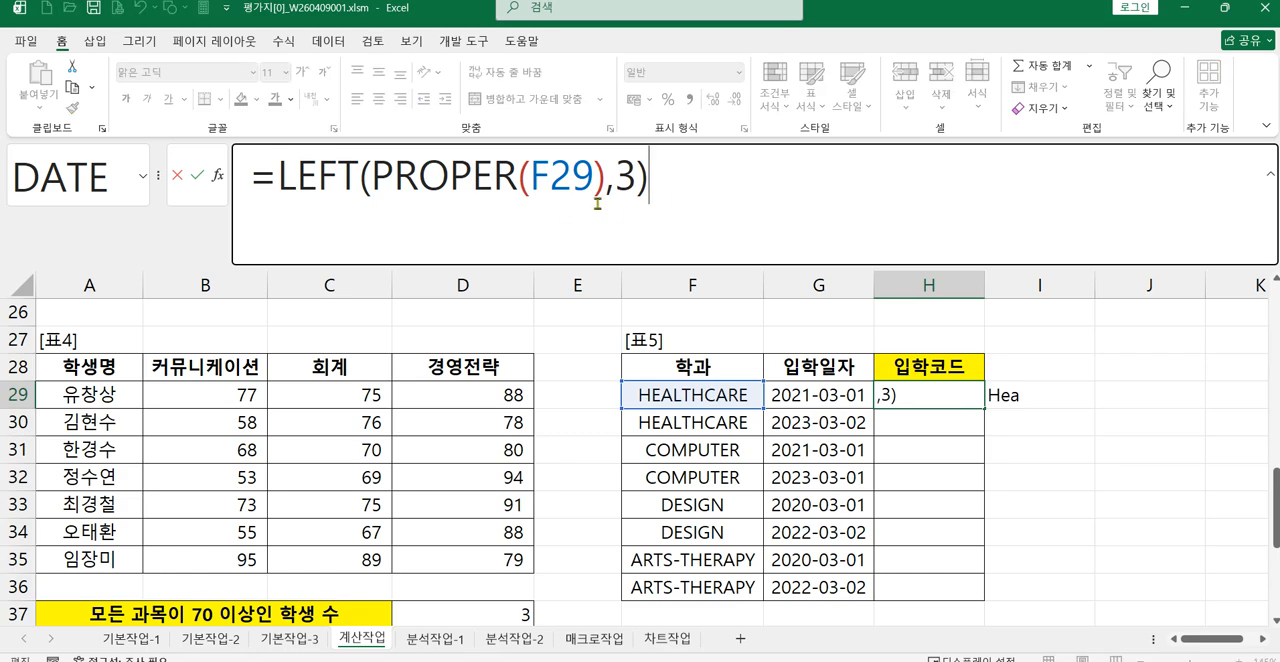
pyautogui.write('&')
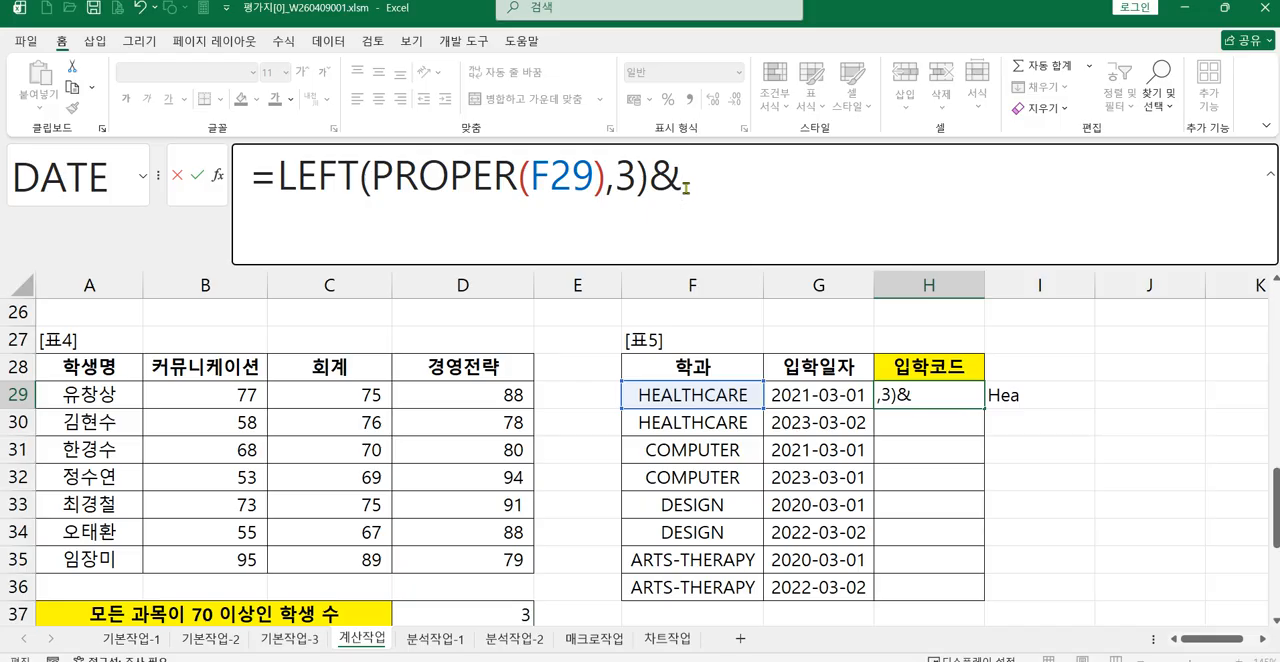
pyautogui.write('Y')
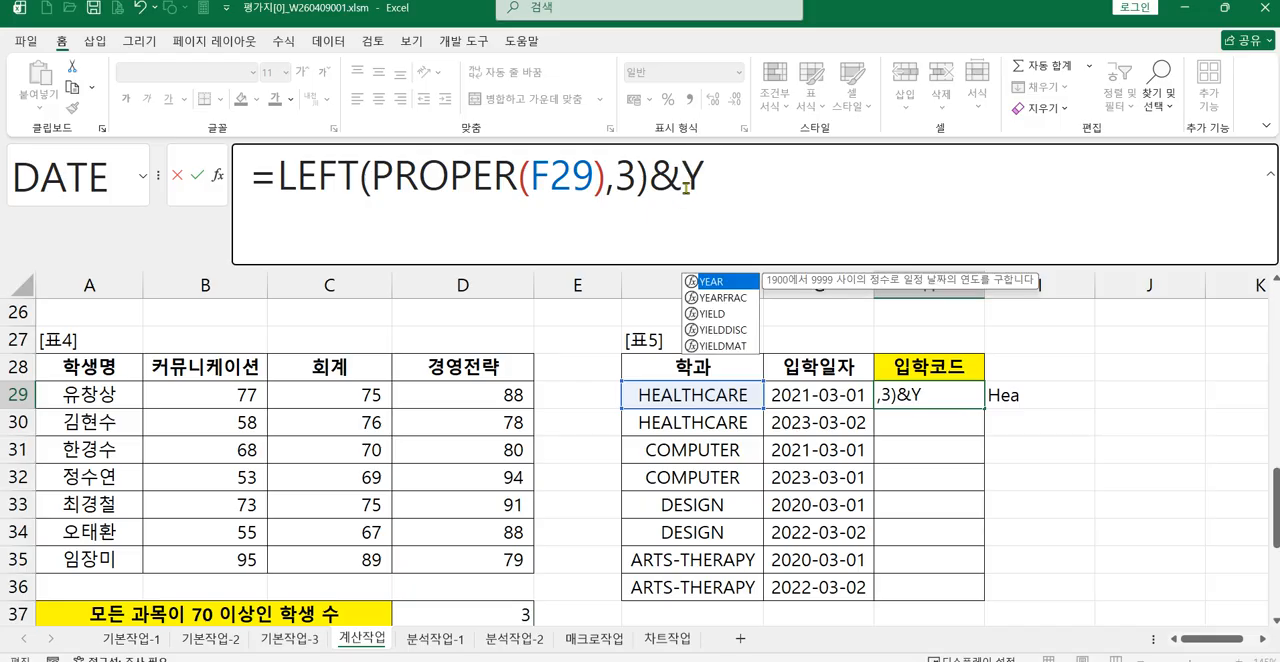
pyautogui.doubleClick(712, 283)
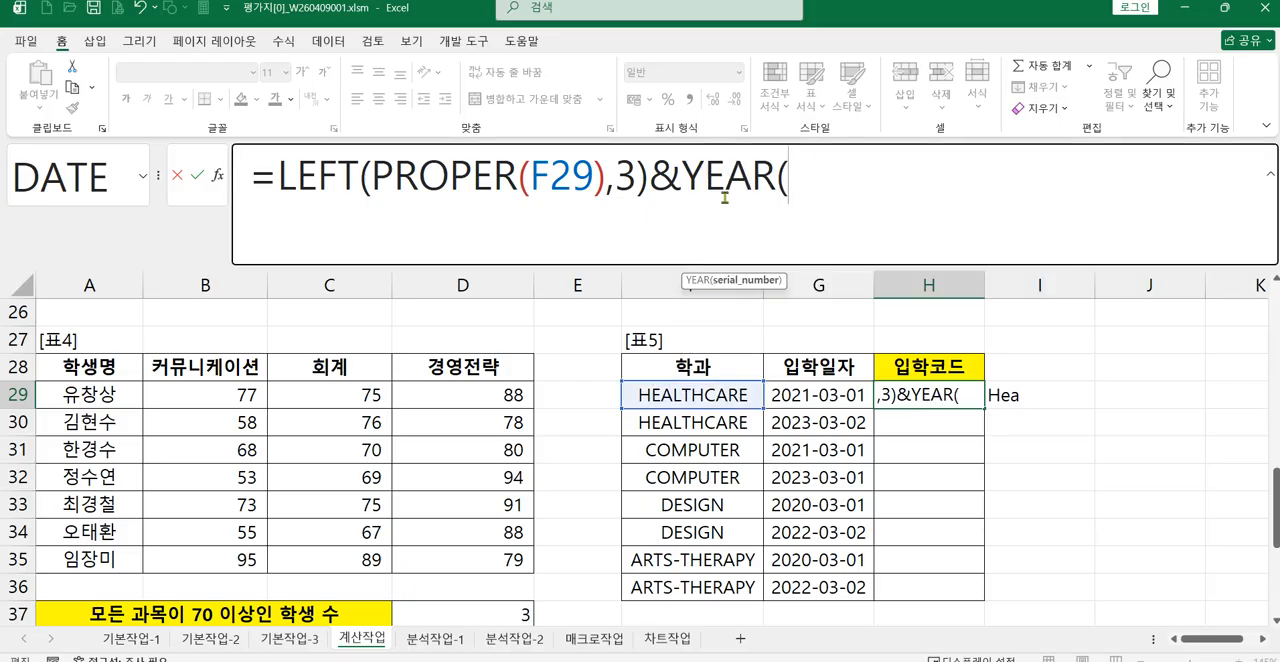
pyautogui.click(796, 397)
pyautogui.write(')')
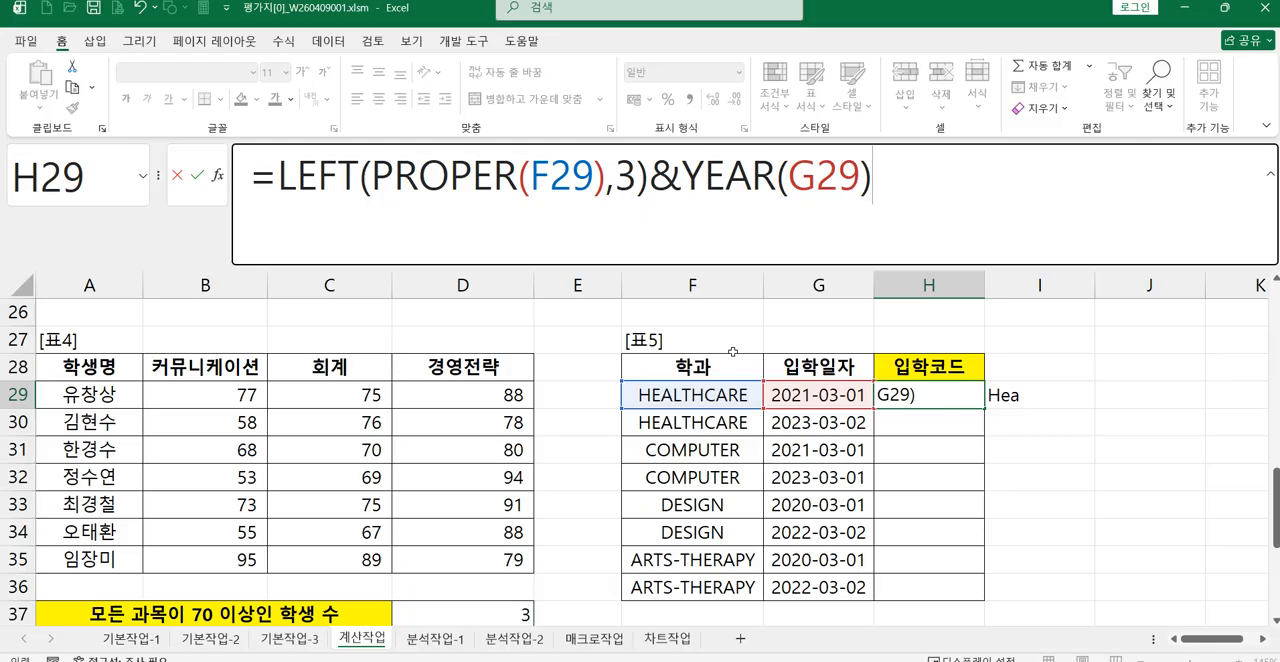
pyautogui.press('Return')
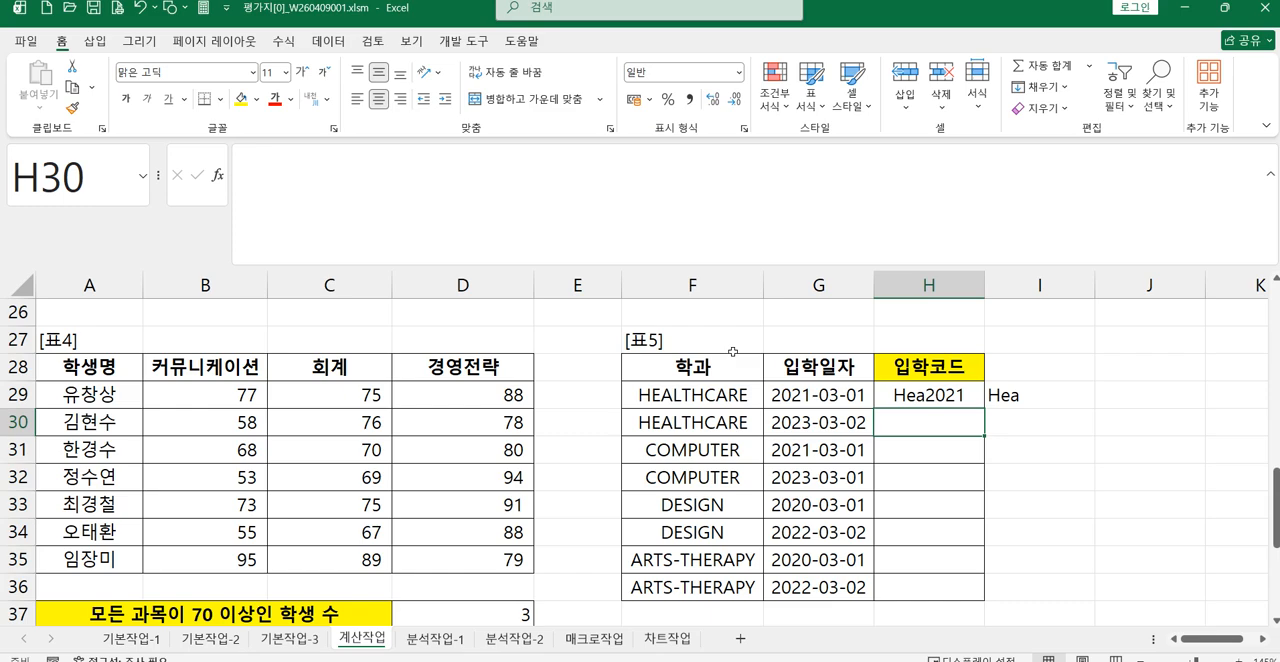
# Step: Append the year of the 입학일자 to I29's formula, making it =PROPER(LEFT(F29,3))&YEAR(G29)
pyautogui.click(1050, 392)
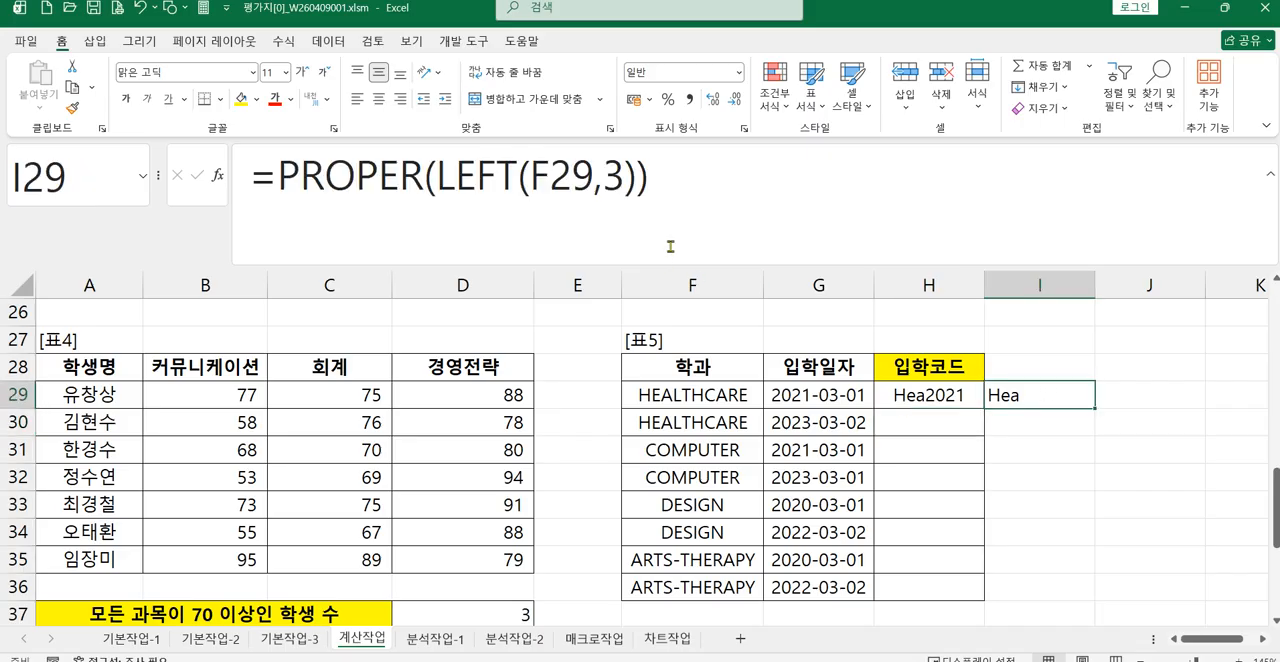
pyautogui.click(683, 180)
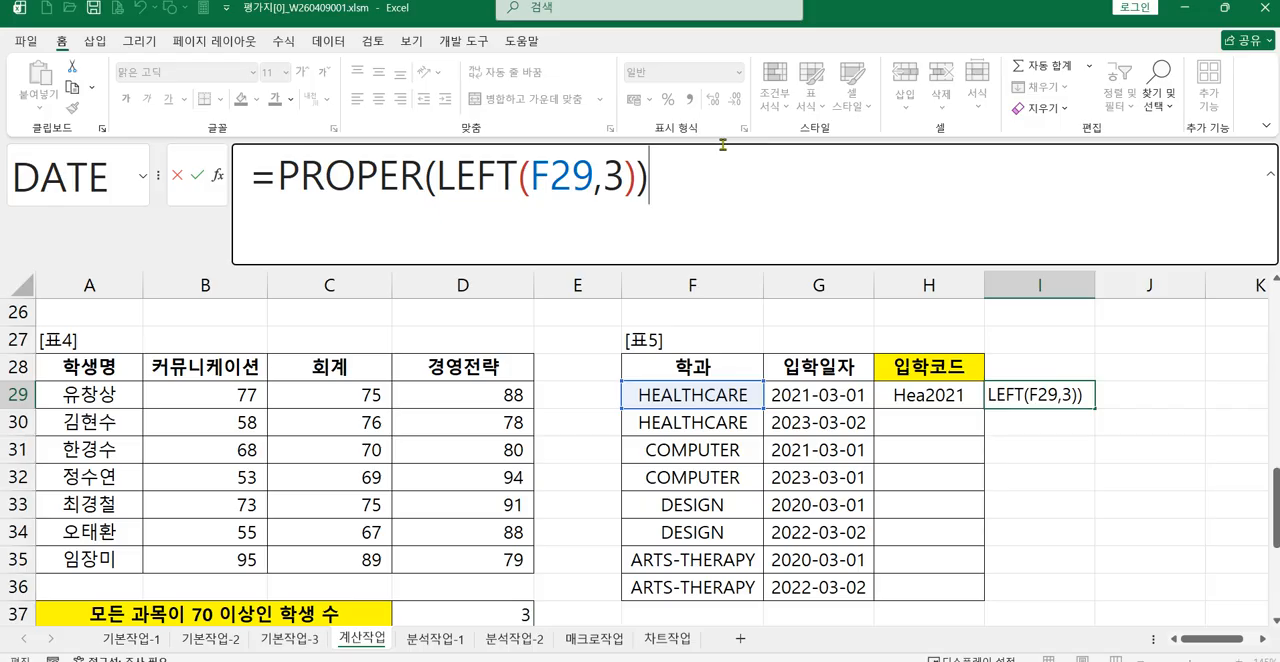
pyautogui.write('&')
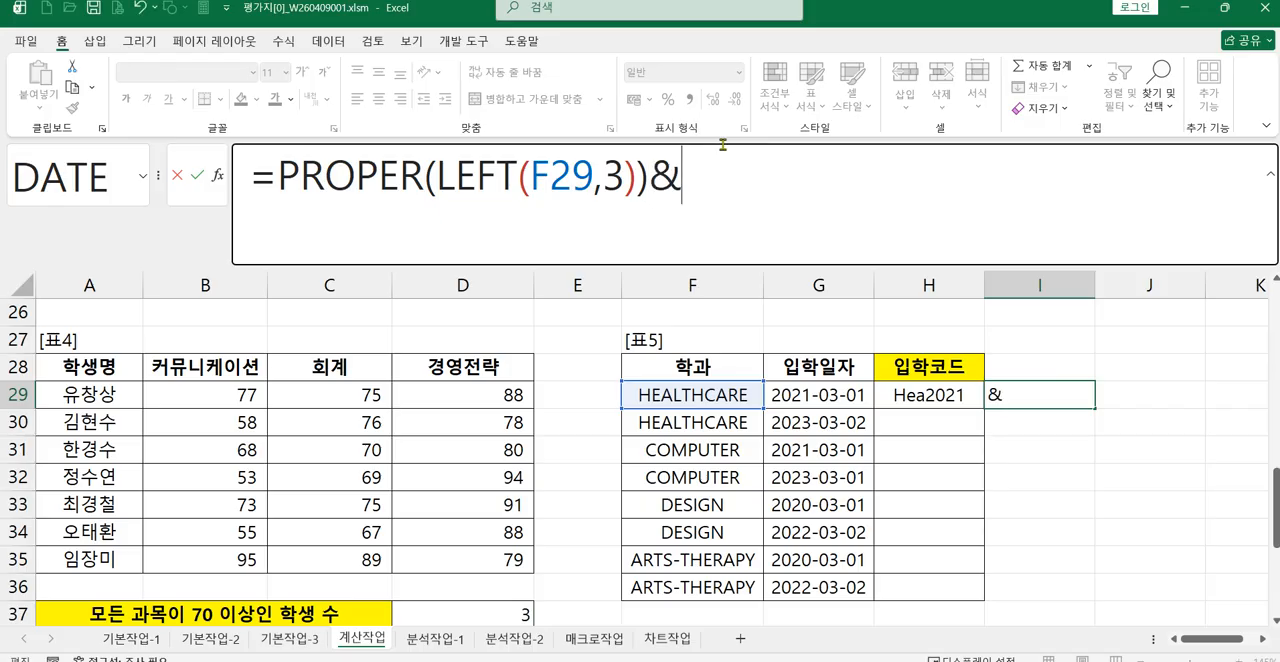
pyautogui.write('Y')
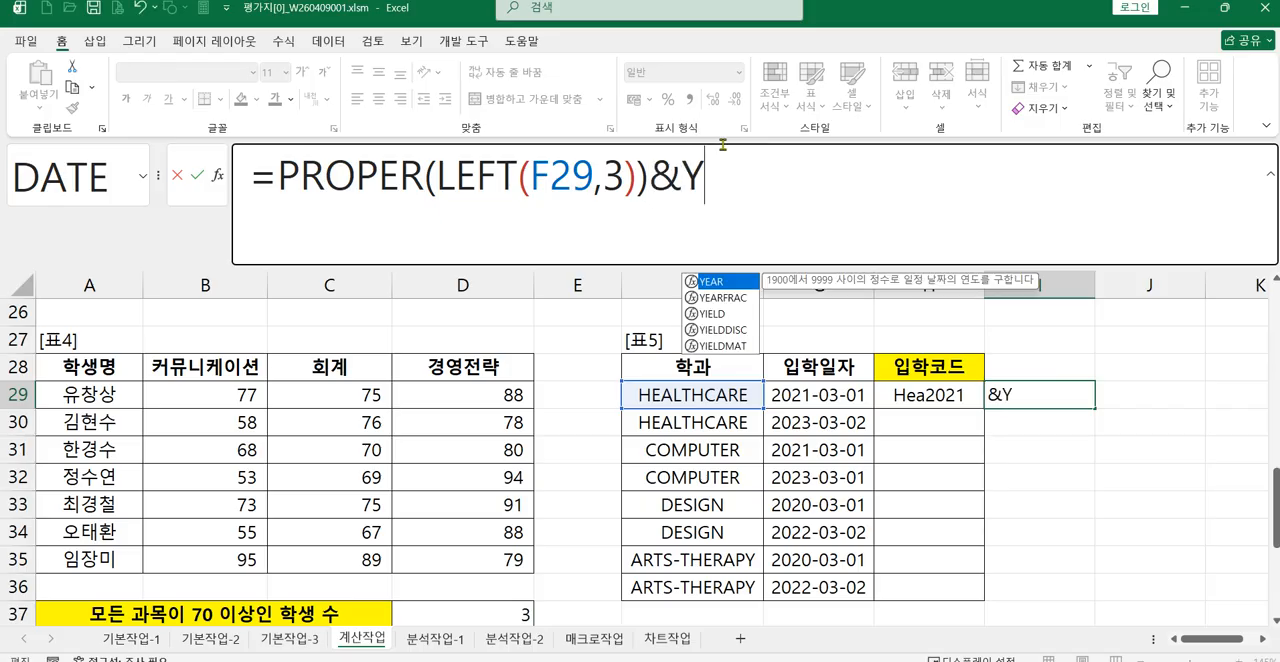
pyautogui.press('Tab')
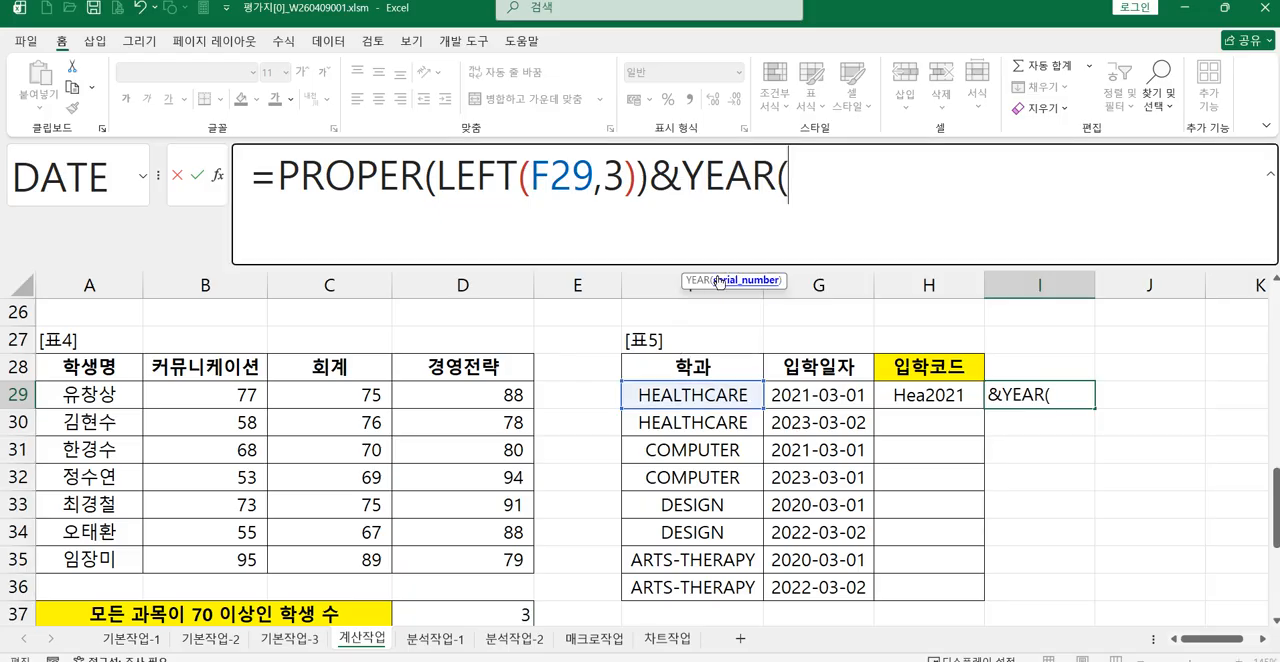
pyautogui.click(785, 395)
pyautogui.write(')')
pyautogui.press('Return')
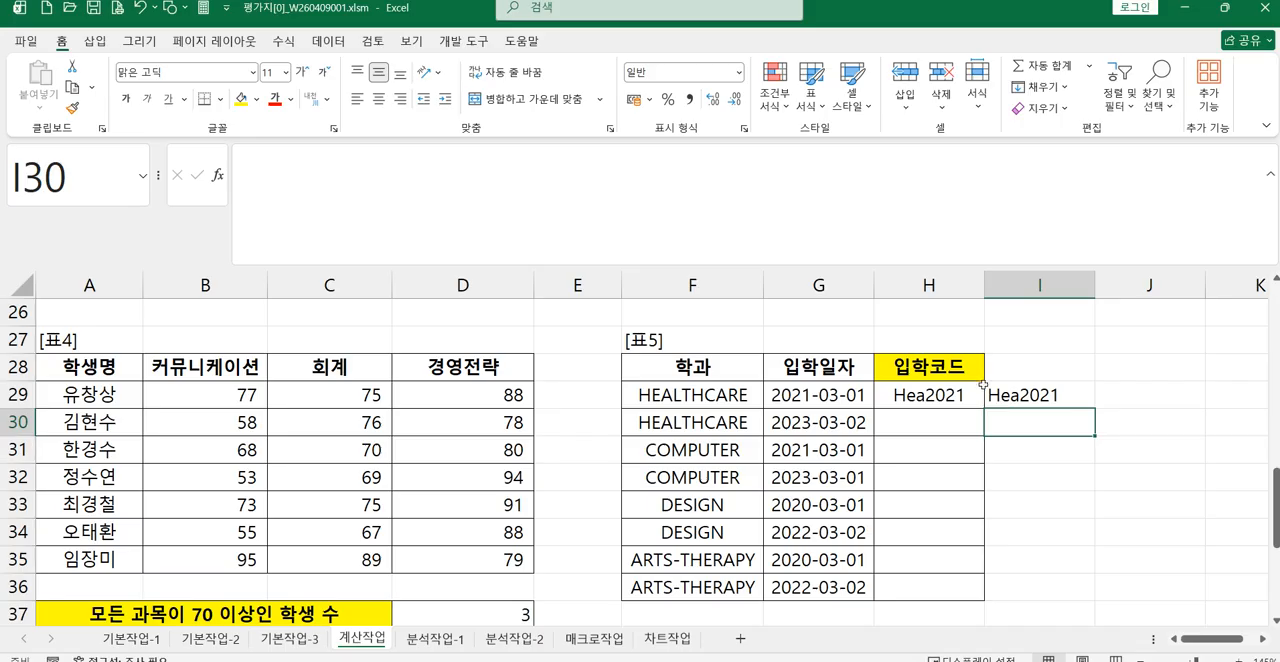
# Step: Fill the formulas in H29:I29 down to row 36, and move I29's formula to H27 above the 입학코드 header
pyautogui.moveTo(968, 390); pyautogui.dragTo(1020, 394)
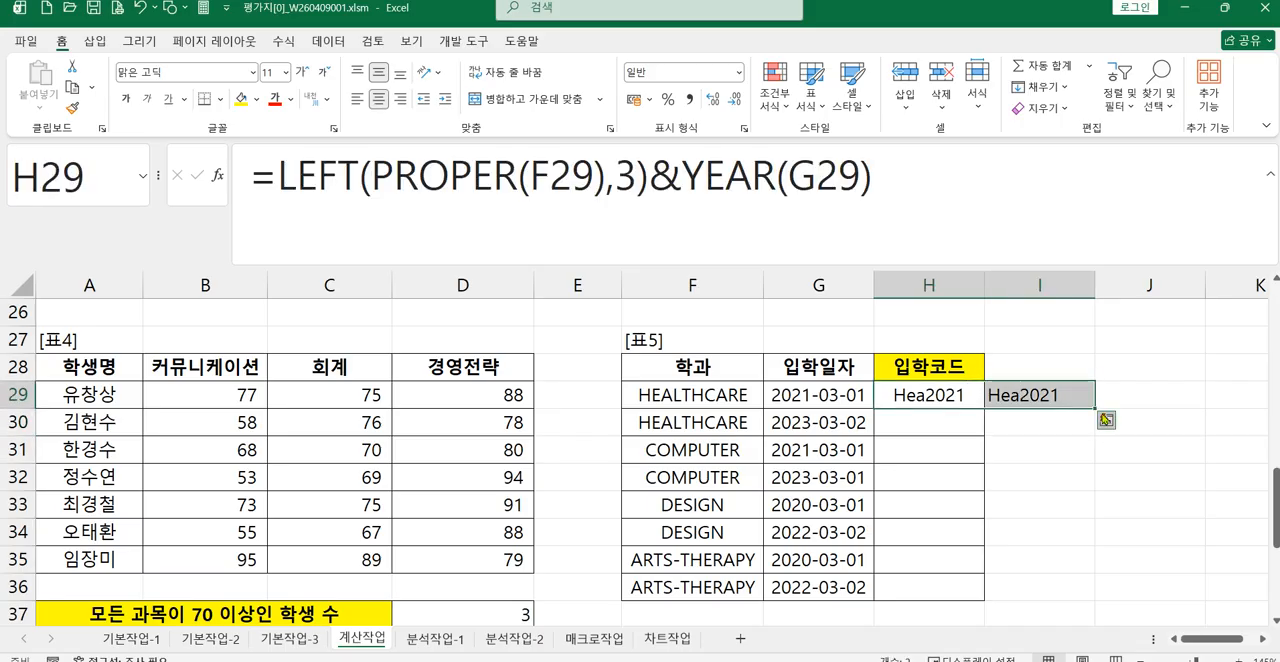
pyautogui.moveTo(1095, 412); pyautogui.dragTo(1073, 601)
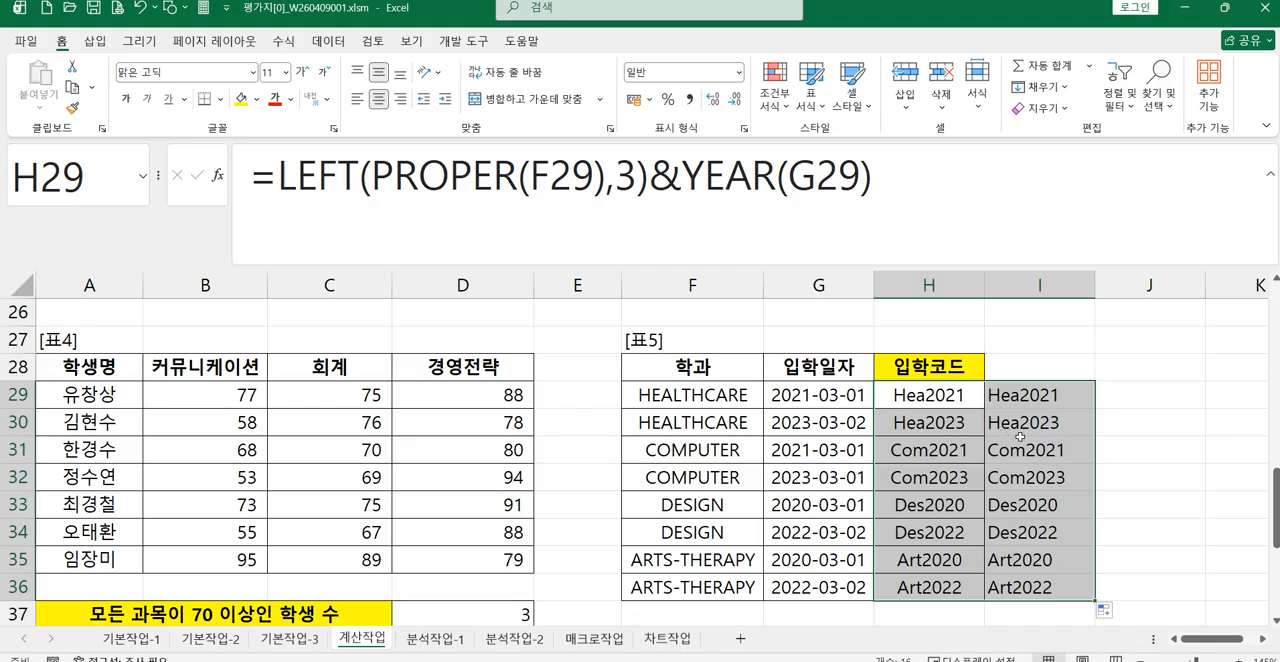
pyautogui.click(1026, 402)
pyautogui.moveTo(1024, 381); pyautogui.dragTo(945, 340)
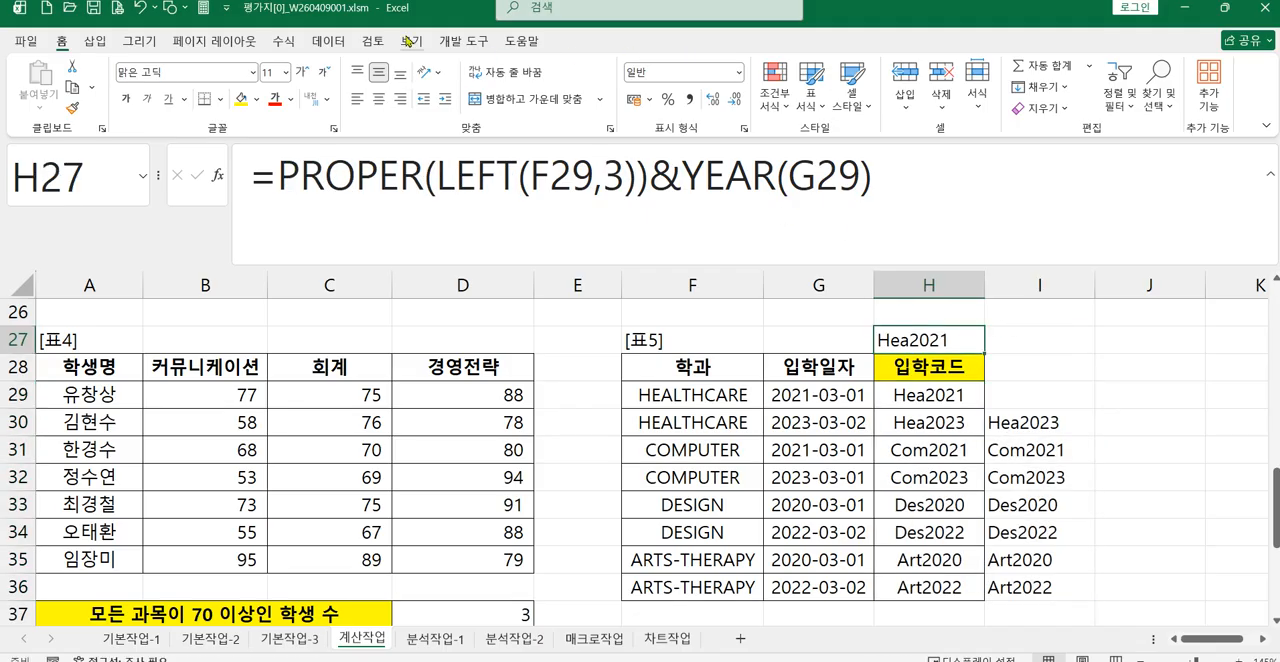
# Step: Display the sheet's formulas instead of their results to compare the two 입학코드 versions in 표5
pyautogui.click(281, 44)
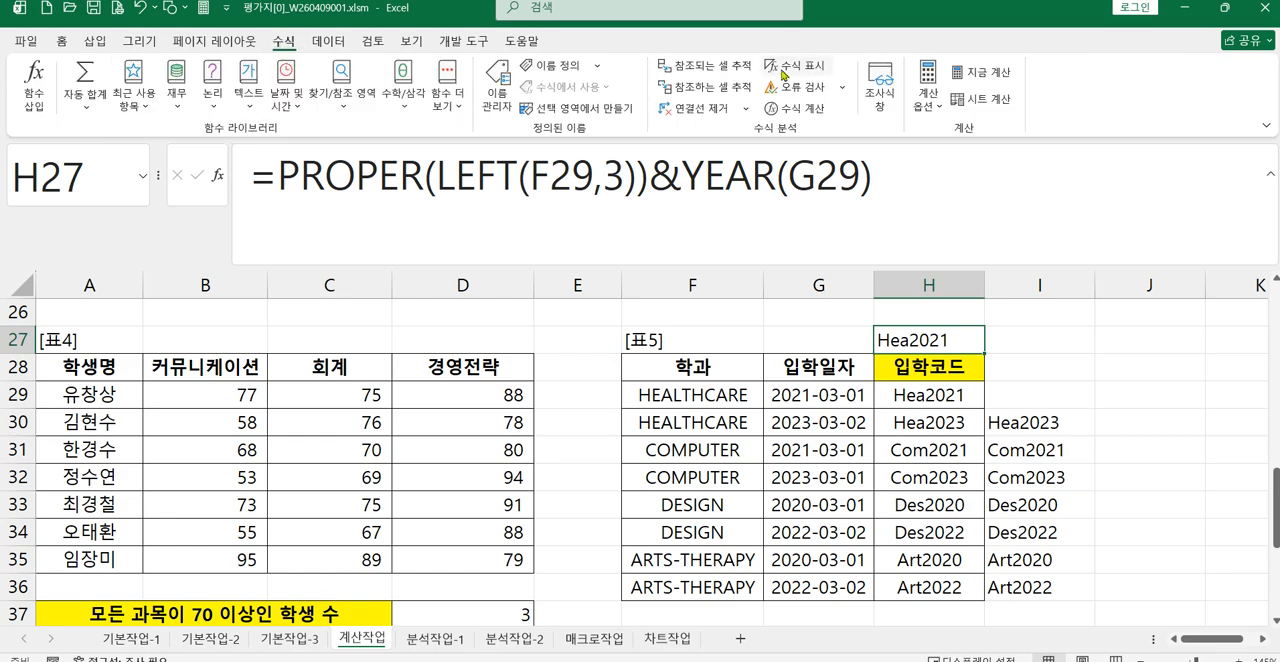
pyautogui.click(803, 66)
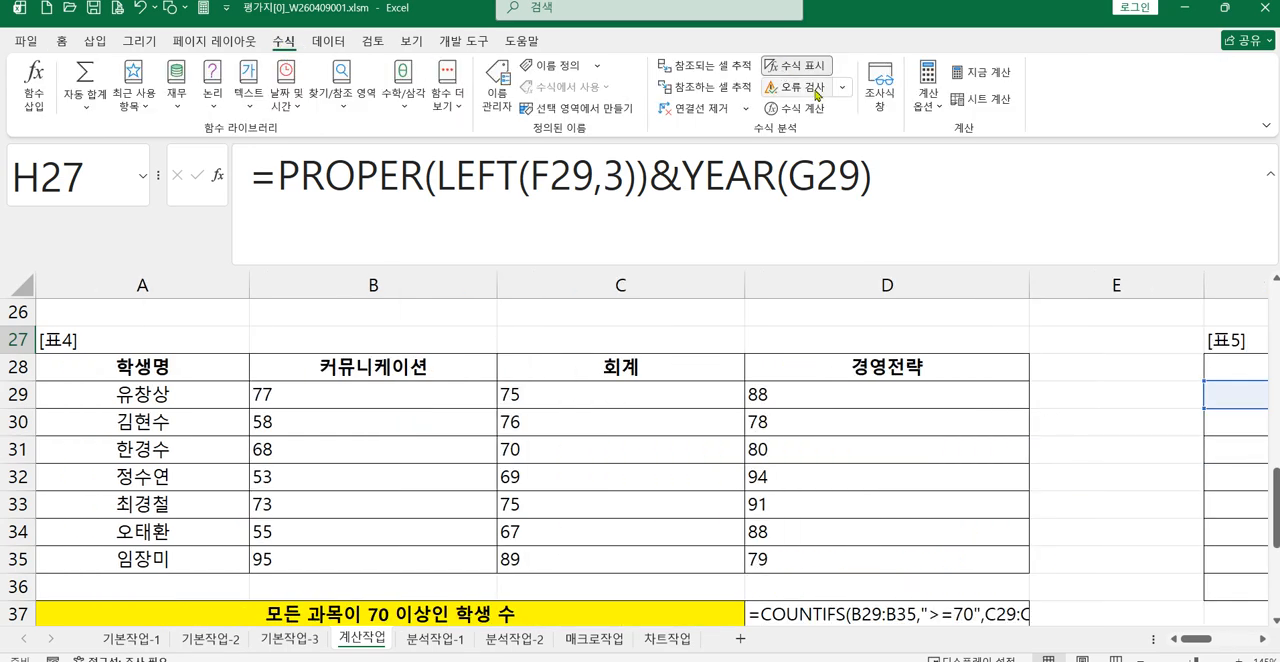
pyautogui.click(1262, 638)
pyautogui.click(1262, 638)
pyautogui.click(1262, 638)
pyautogui.click(1262, 638)
pyautogui.click(1262, 638)
pyautogui.keyDown('ctrl'); pyautogui.scroll(2, 1127, 563); pyautogui.keyUp('ctrl')
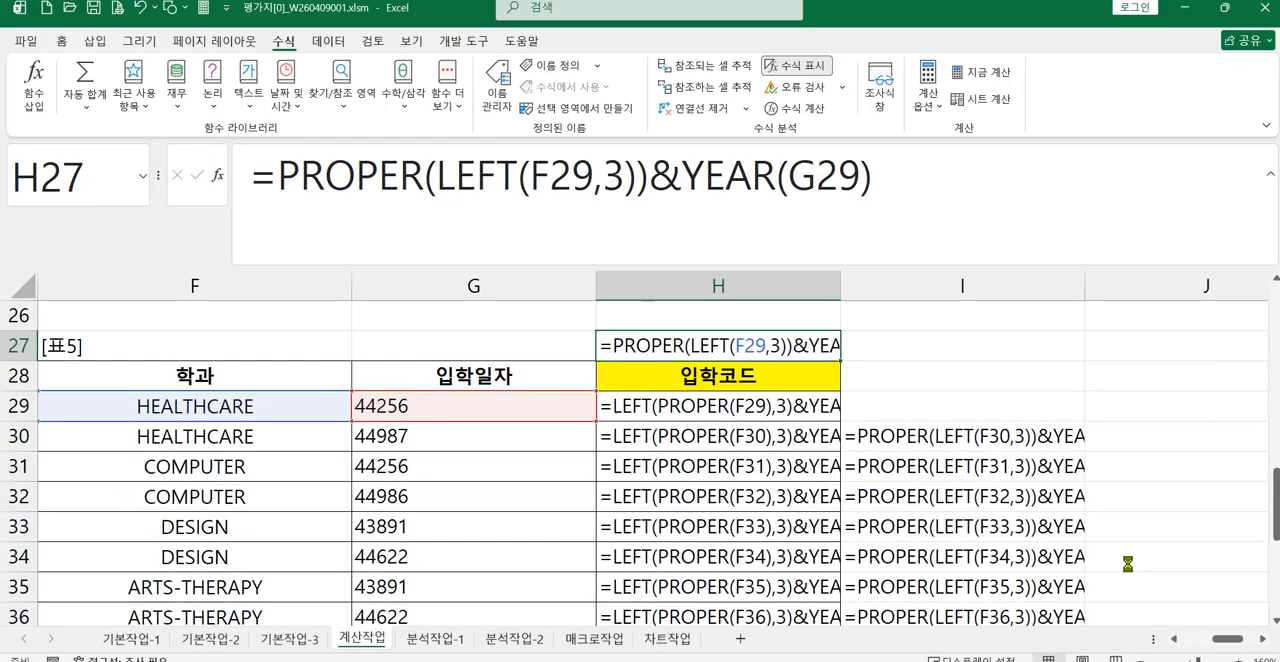
pyautogui.keyDown('ctrl'); pyautogui.scroll(1, 1127, 563); pyautogui.keyUp('ctrl')
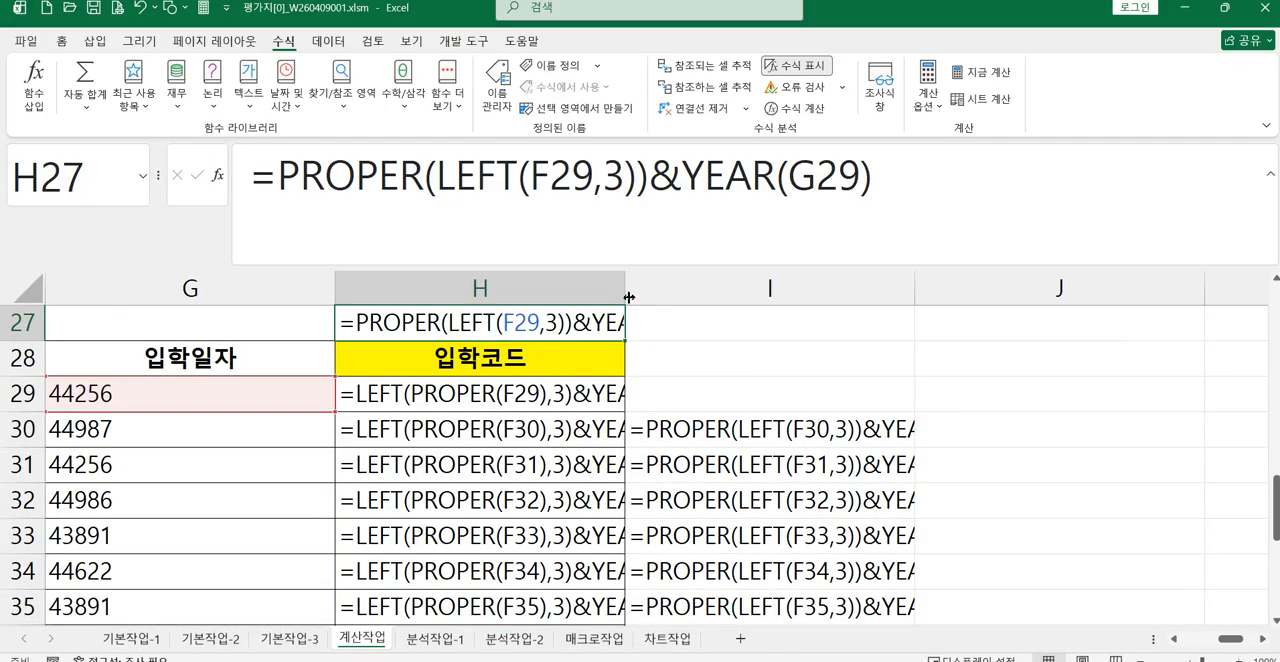